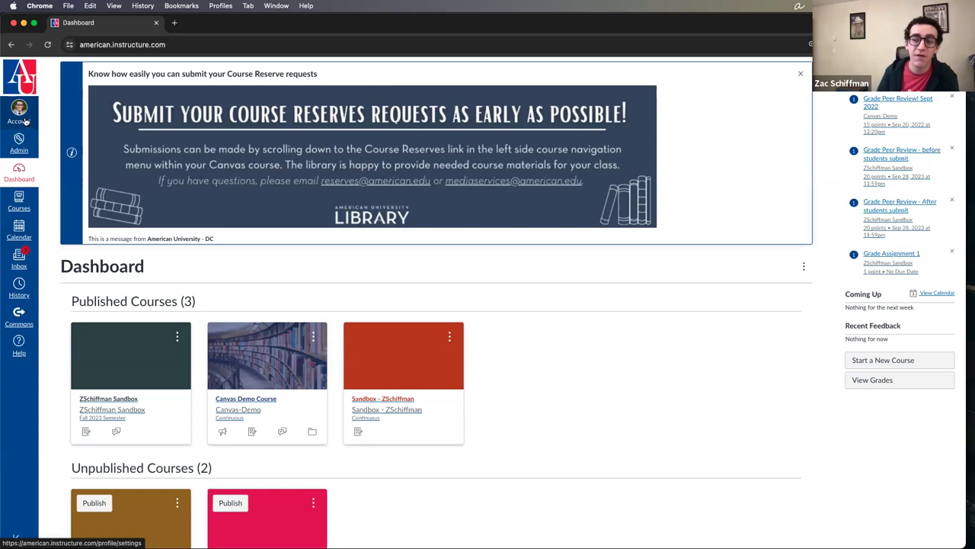
Look through the account options, including Notifications, Profile, Files, Settings, Photo Roster and Global Announcements, and close the list.
scroll(25, 120, up, 1)
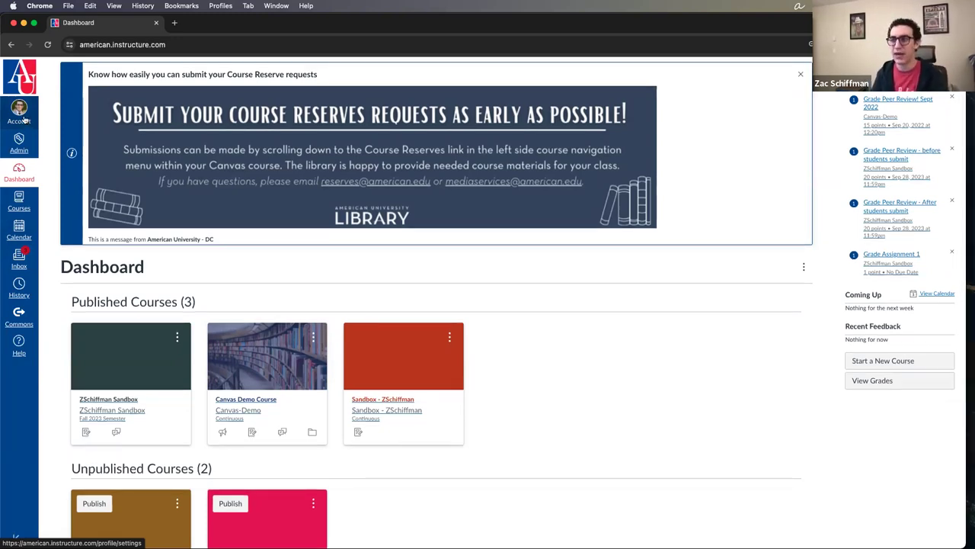
click(19, 112)
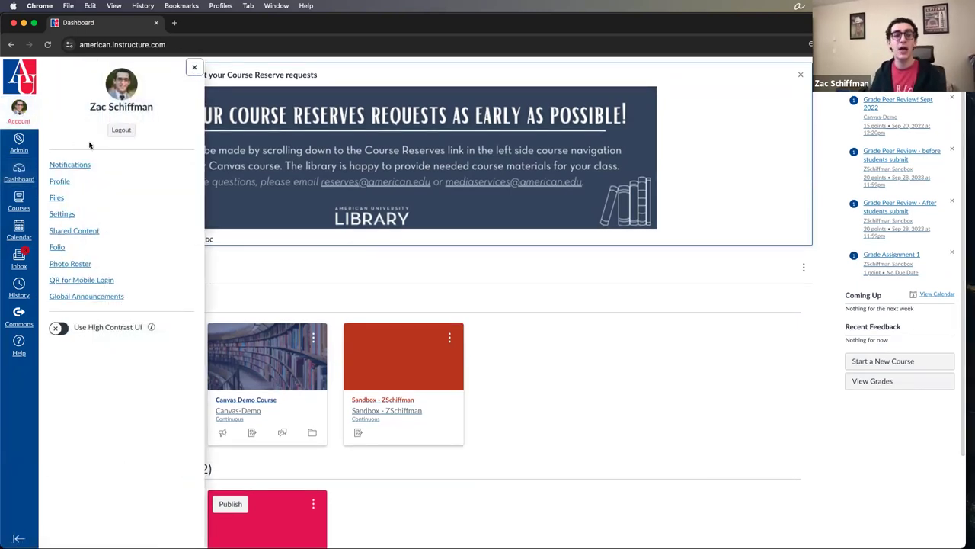
click(54, 200)
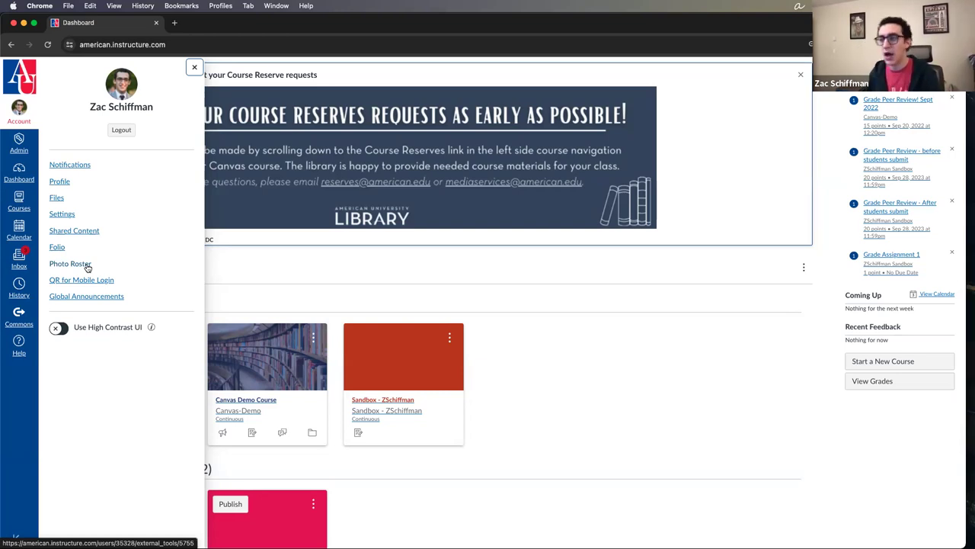
click(308, 263)
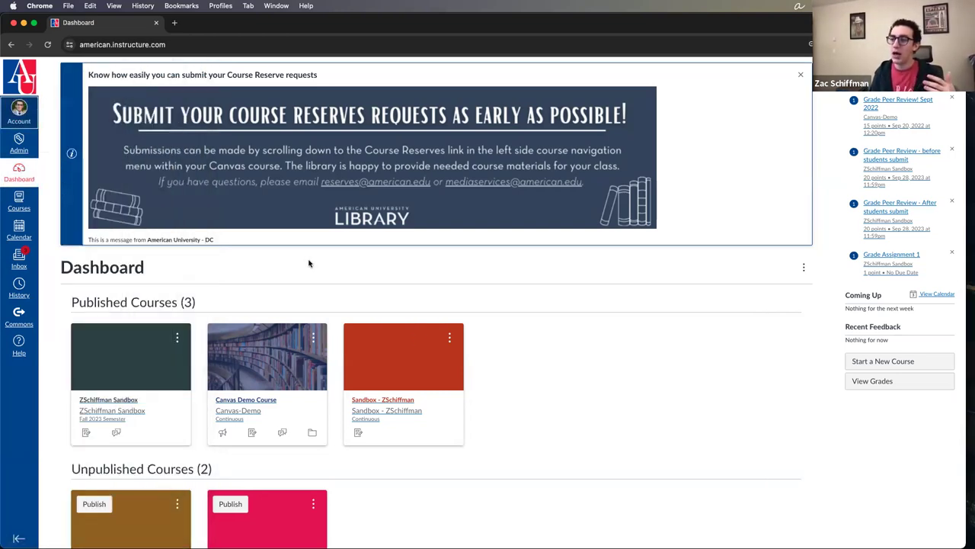
click(19, 111)
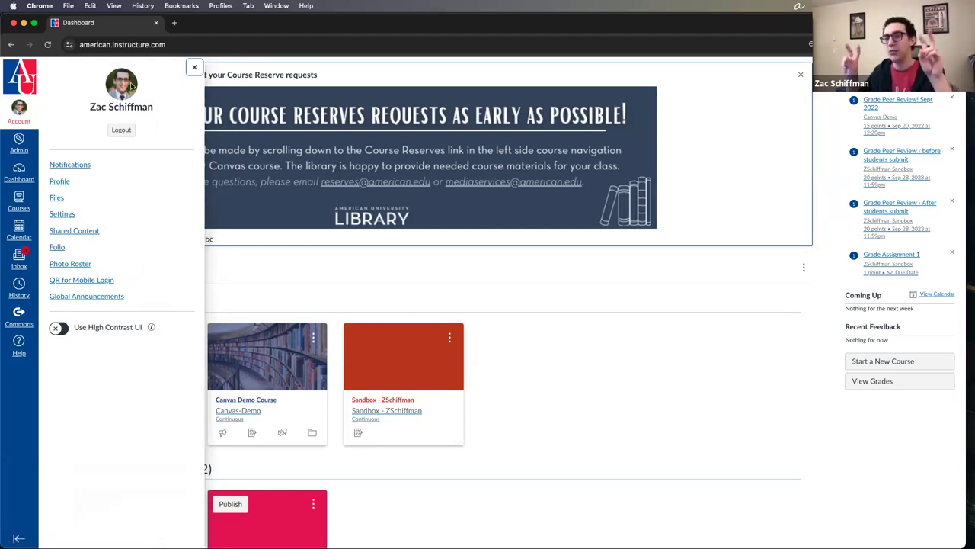
scroll(131, 87, down, 1)
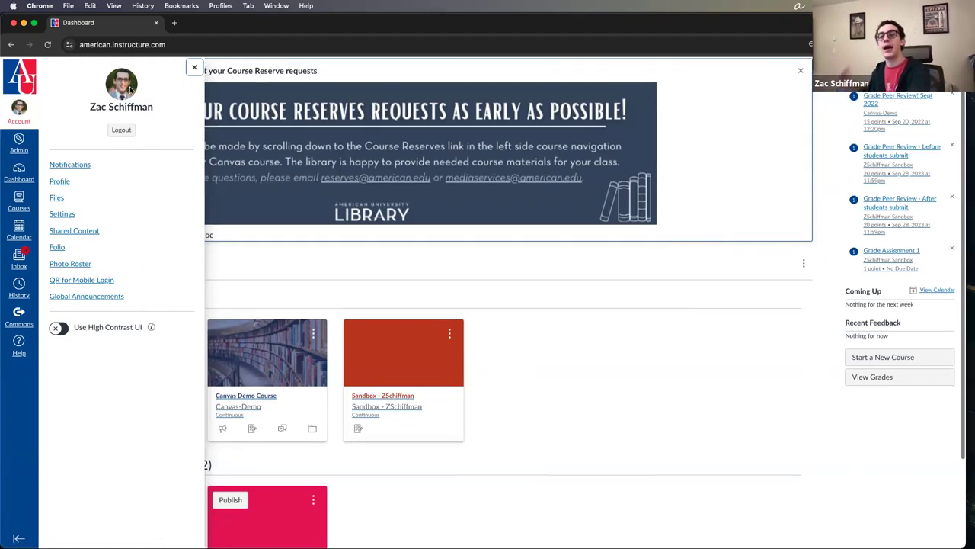
scroll(132, 88, up, 1)
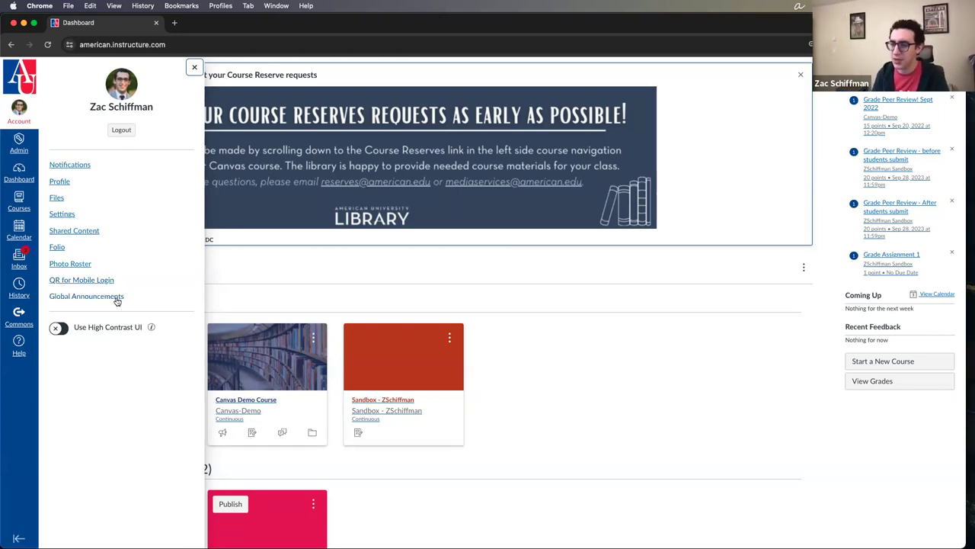
click(316, 267)
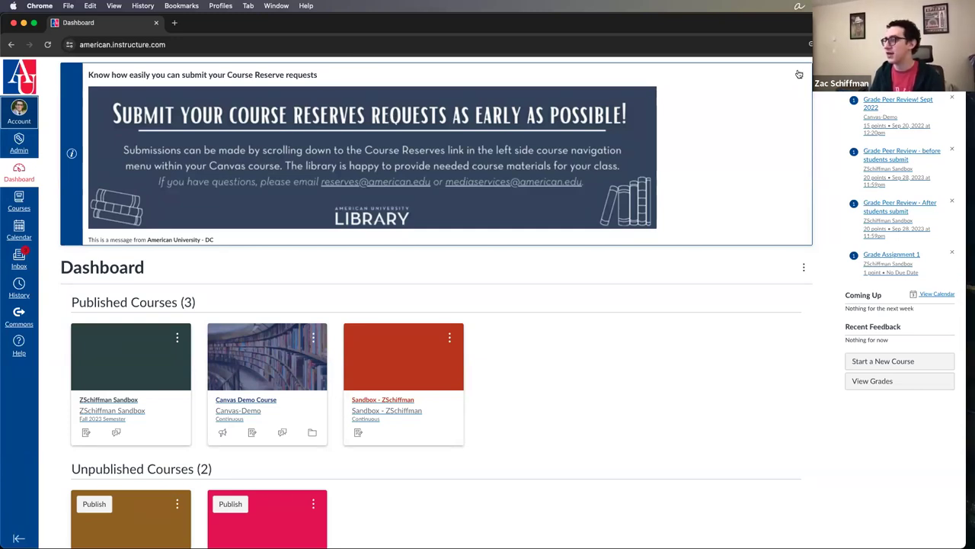
click(19, 110)
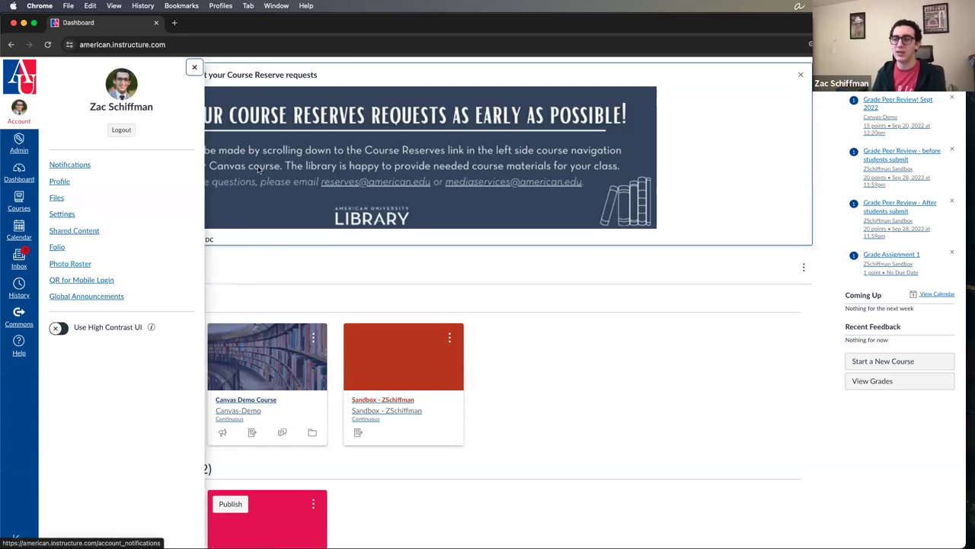
click(265, 294)
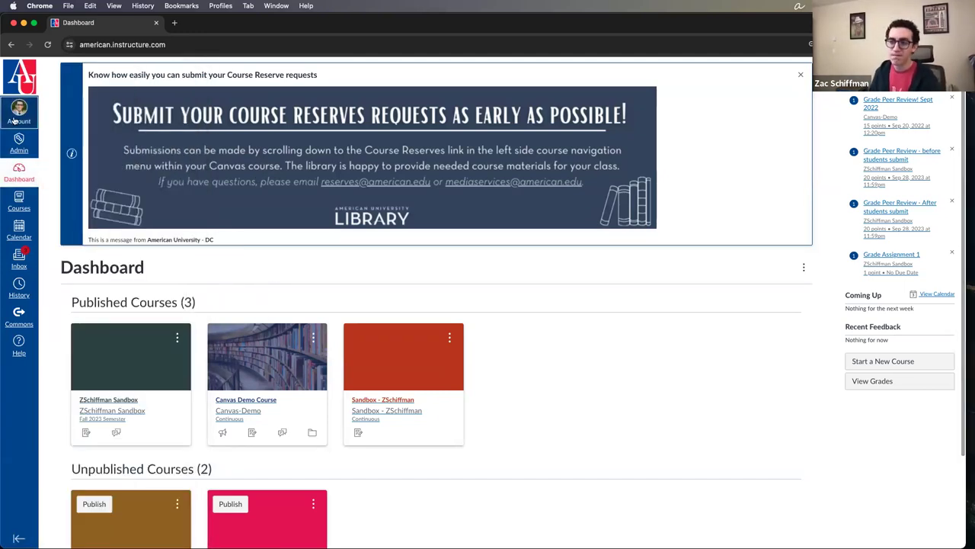
scroll(76, 191, down, 1)
scroll(22, 138, up, 1)
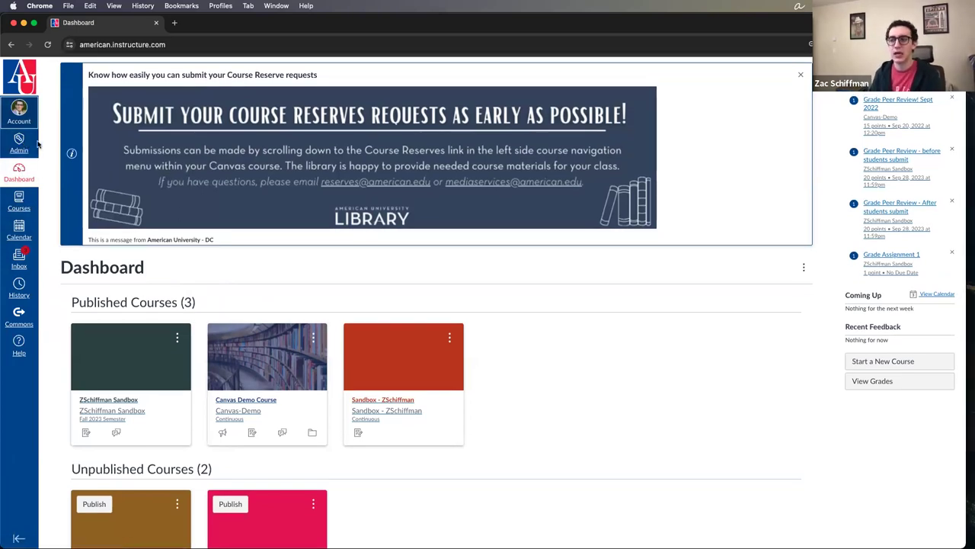
scroll(39, 145, down, 1)
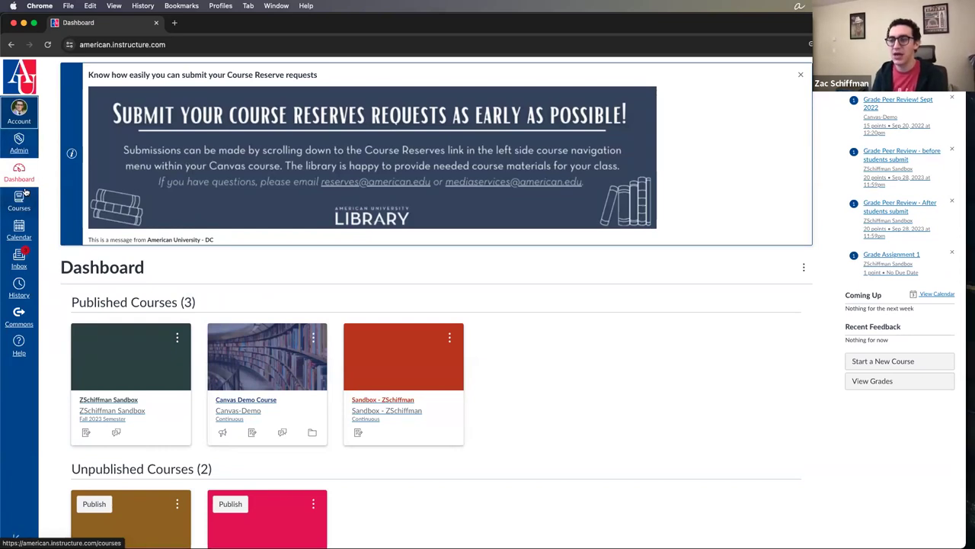
click(20, 174)
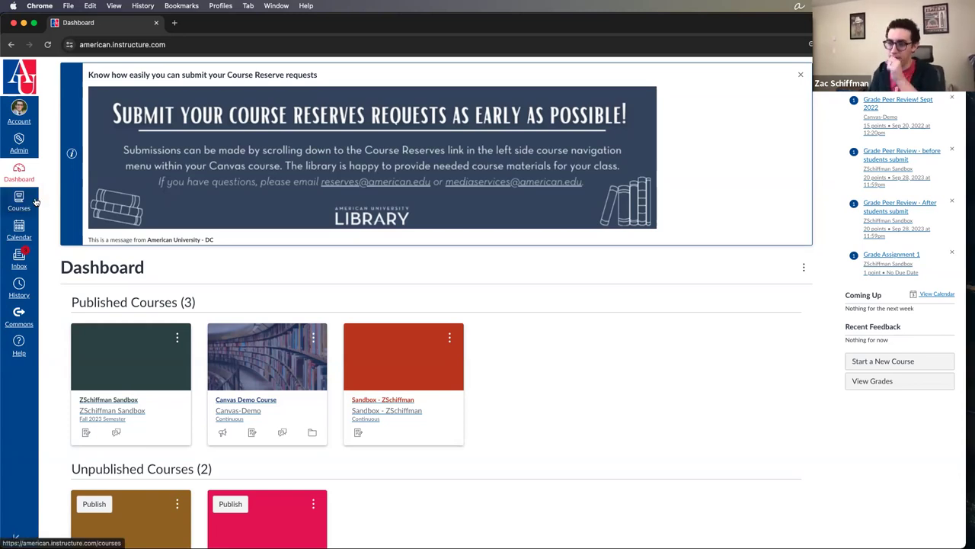
Examine the All Courses list with its starred courses, and compare it with the course cards on the dashboard.
click(35, 201)
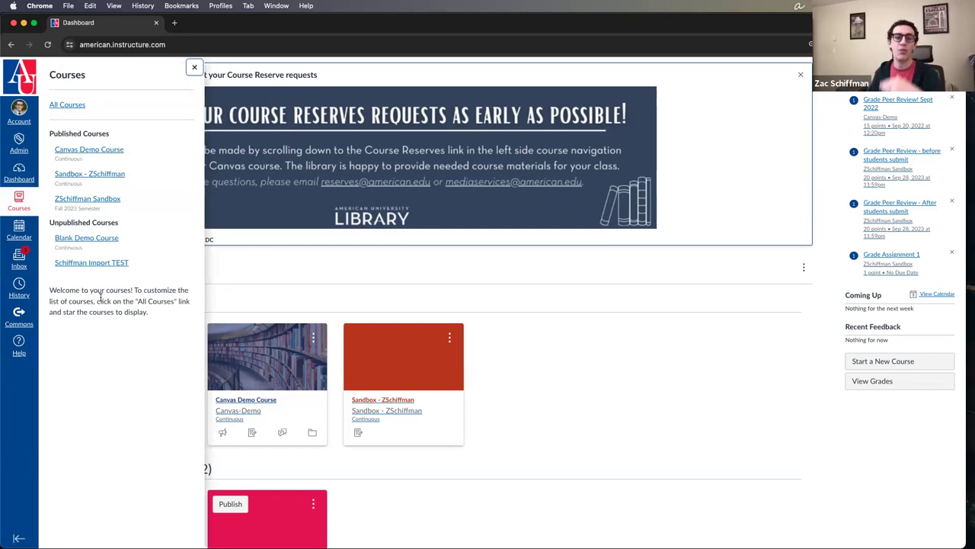
scroll(100, 369, down, 3)
scroll(100, 368, up, 3)
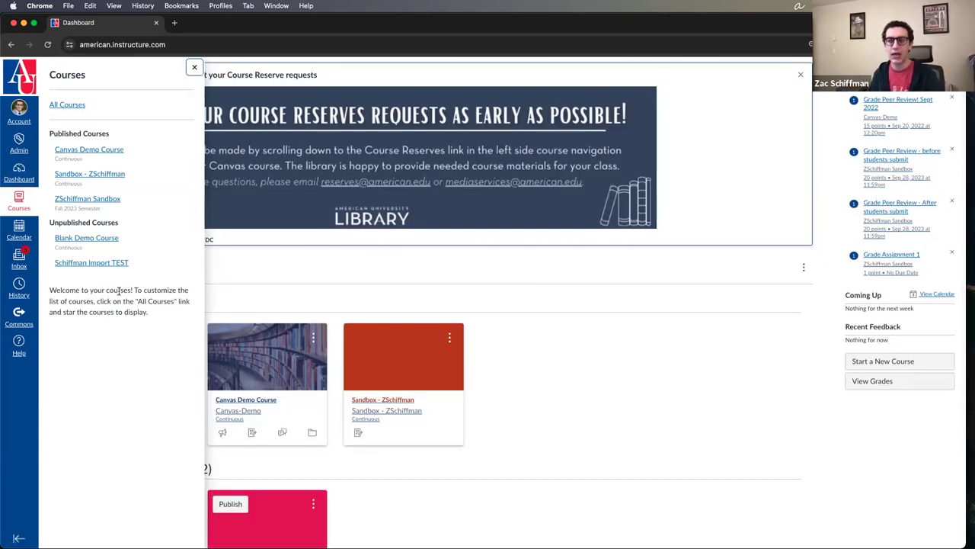
click(77, 105)
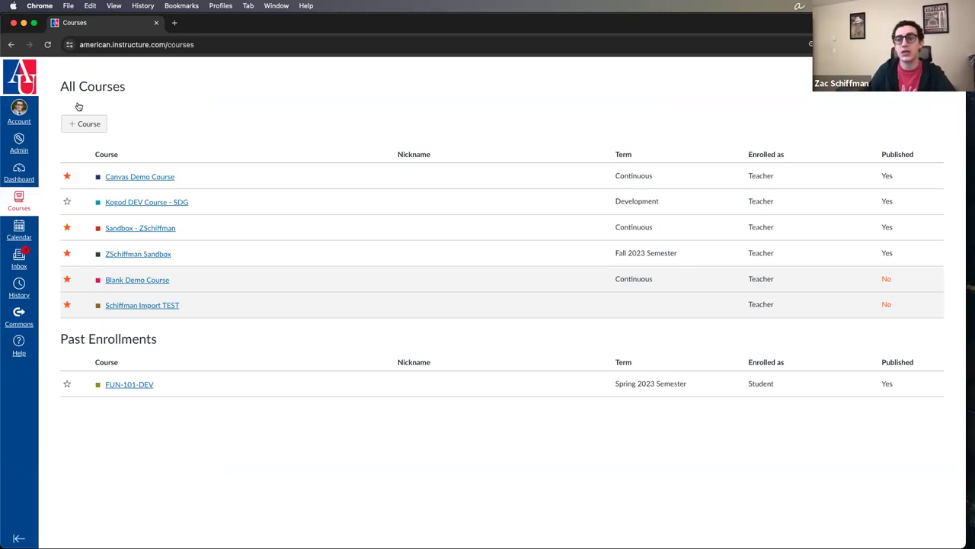
click(30, 200)
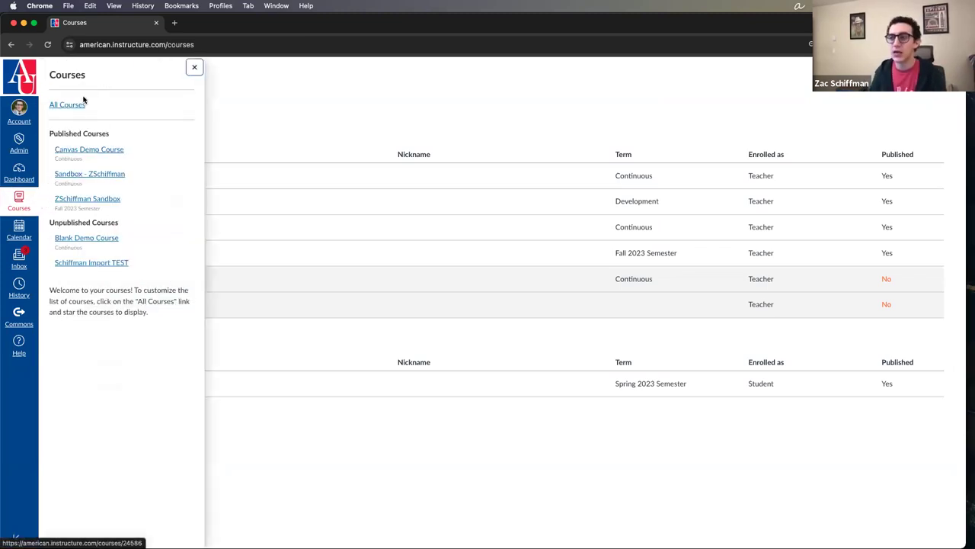
click(75, 105)
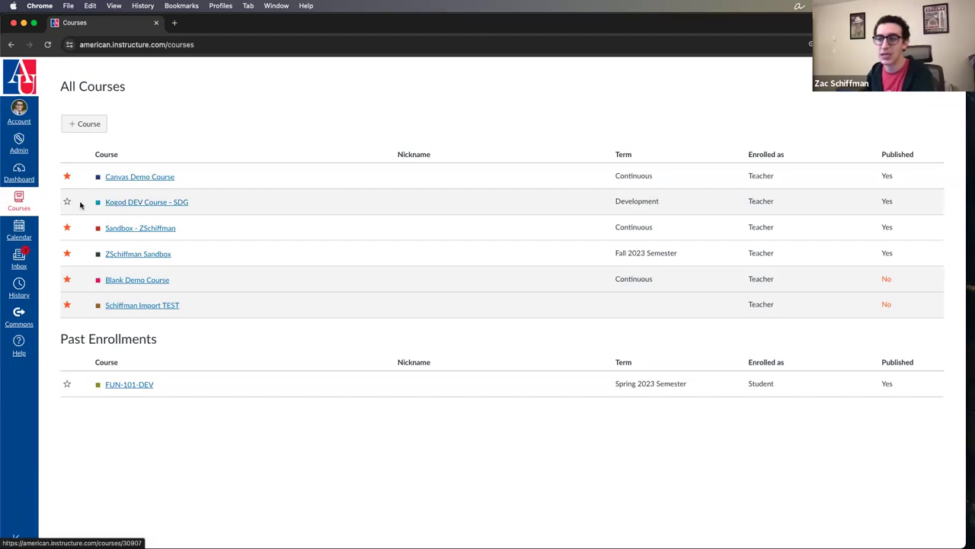
click(33, 181)
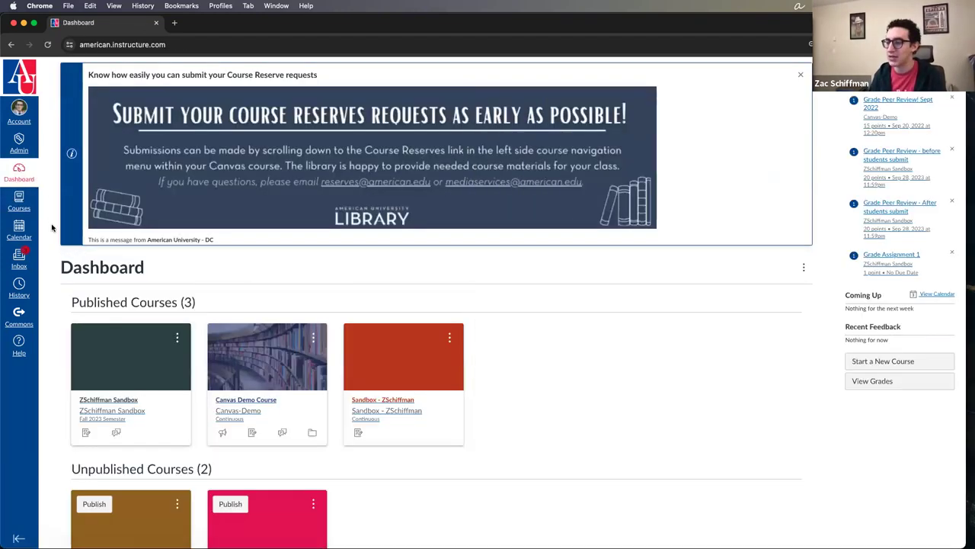
scroll(185, 394, down, 3)
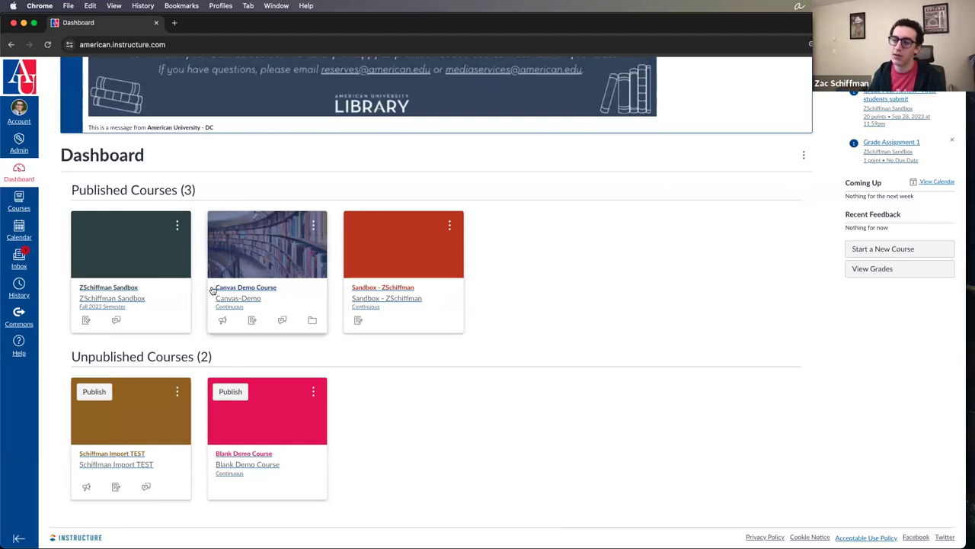
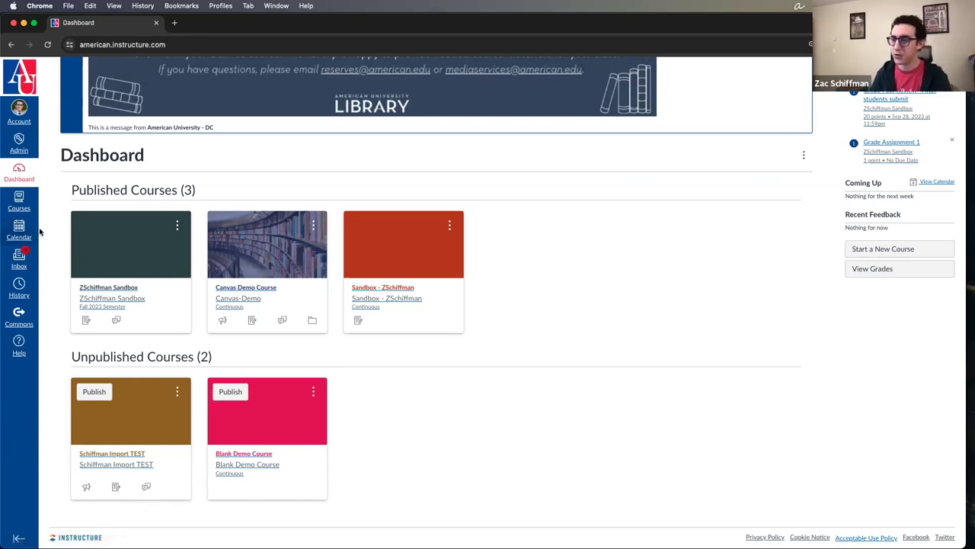
Open the calendar and look over the January 2024 month view with its list of calendars.
click(31, 236)
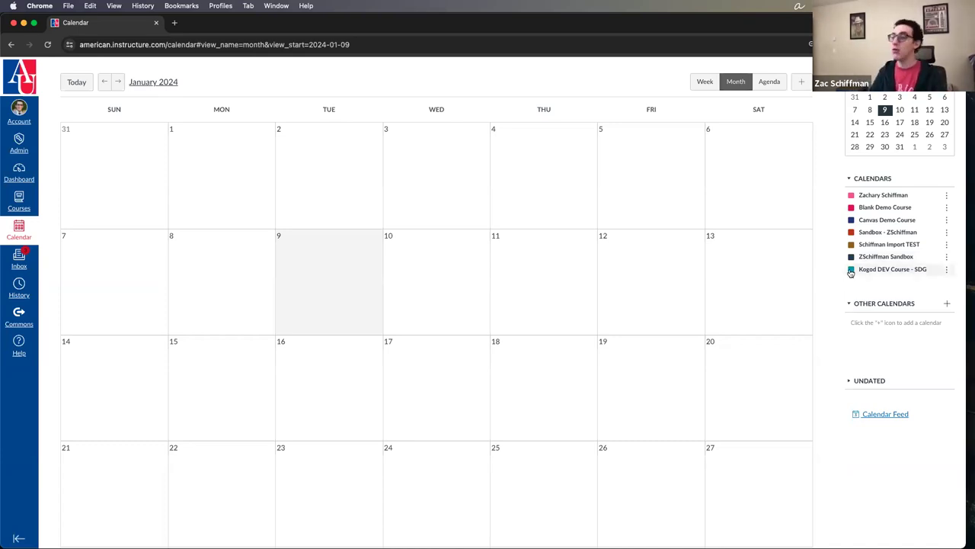
scroll(453, 280, down, 3)
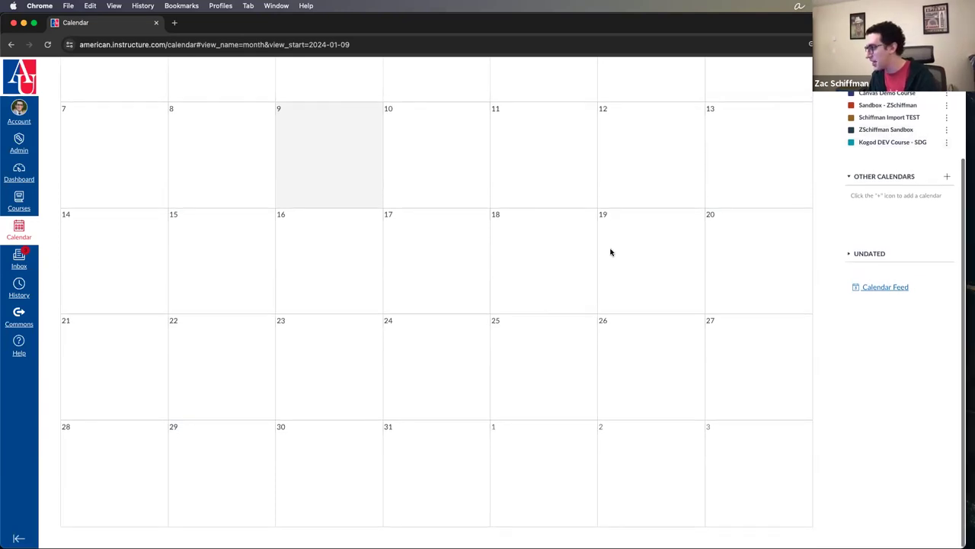
scroll(610, 253, up, 3)
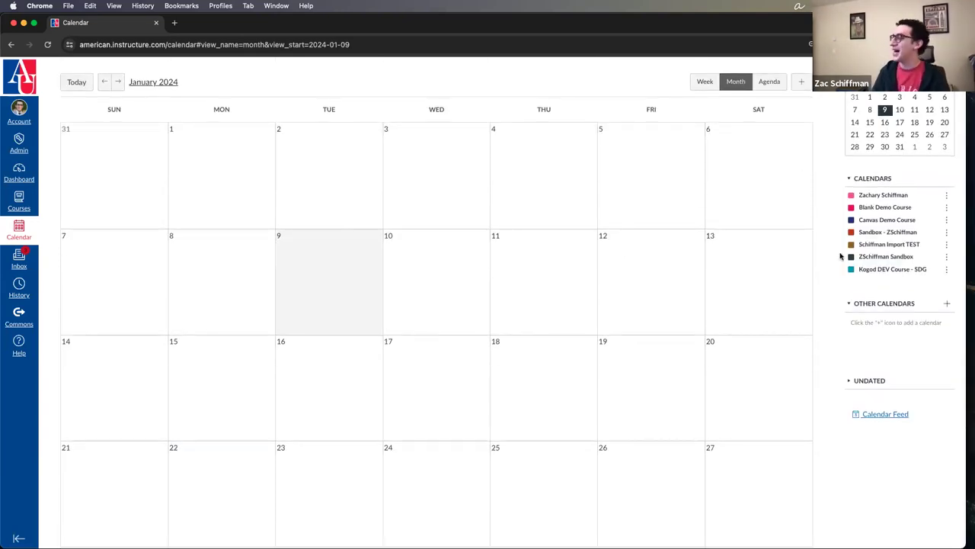
Hide all six course calendars from the calendar view, leaving only the personal calendar displayed.
click(851, 232)
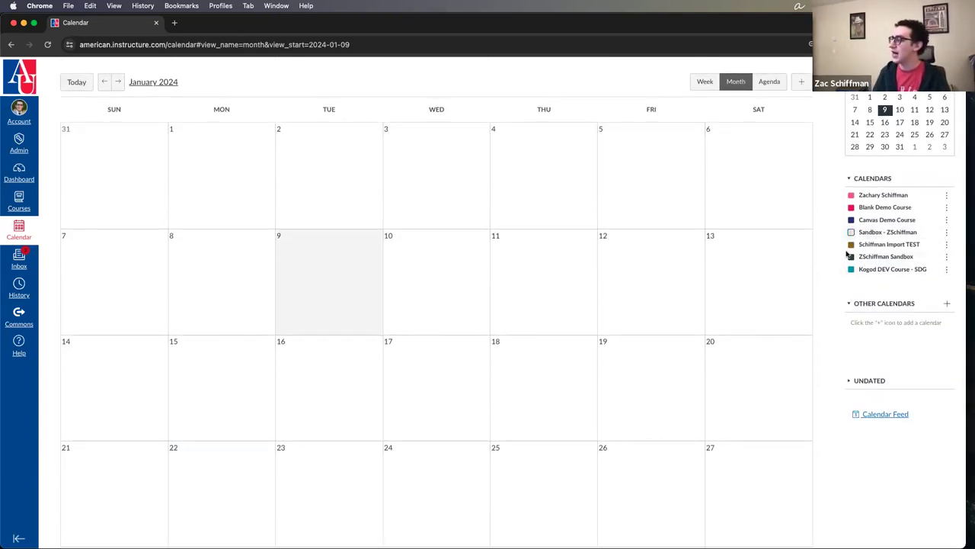
click(851, 244)
click(852, 258)
click(851, 270)
click(851, 208)
click(852, 219)
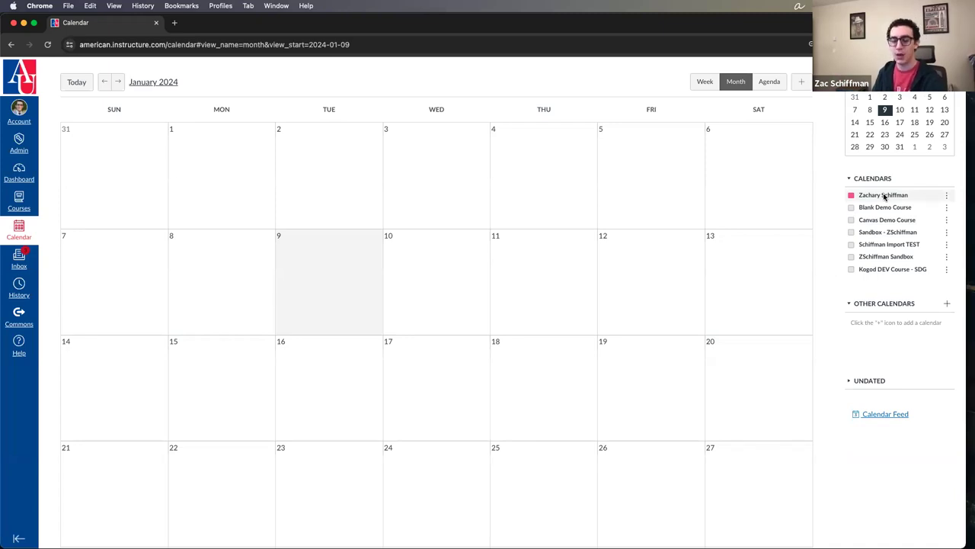
Turn the display of the hidden course calendars back on.
click(852, 207)
click(852, 231)
click(851, 257)
click(851, 270)
click(851, 245)
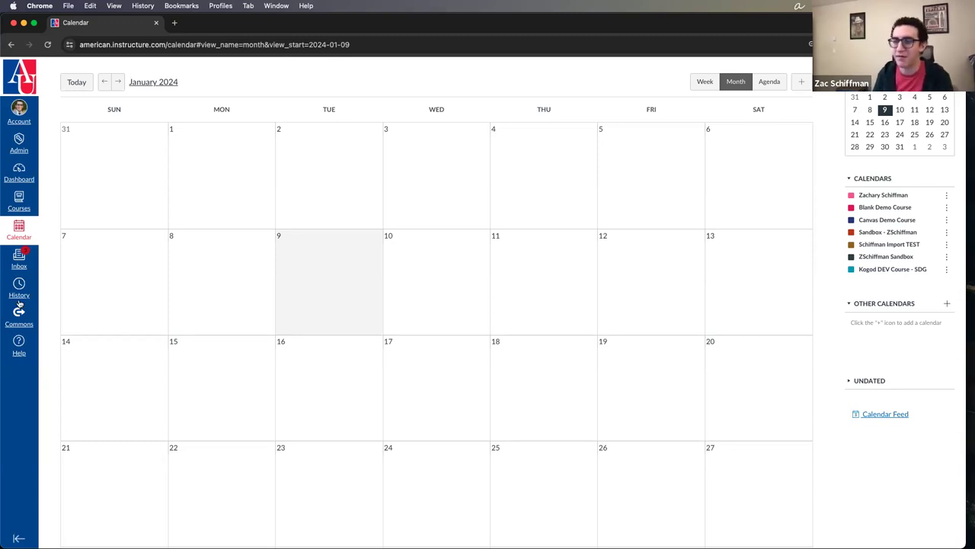
Open the inbox and start composing a new message.
click(28, 270)
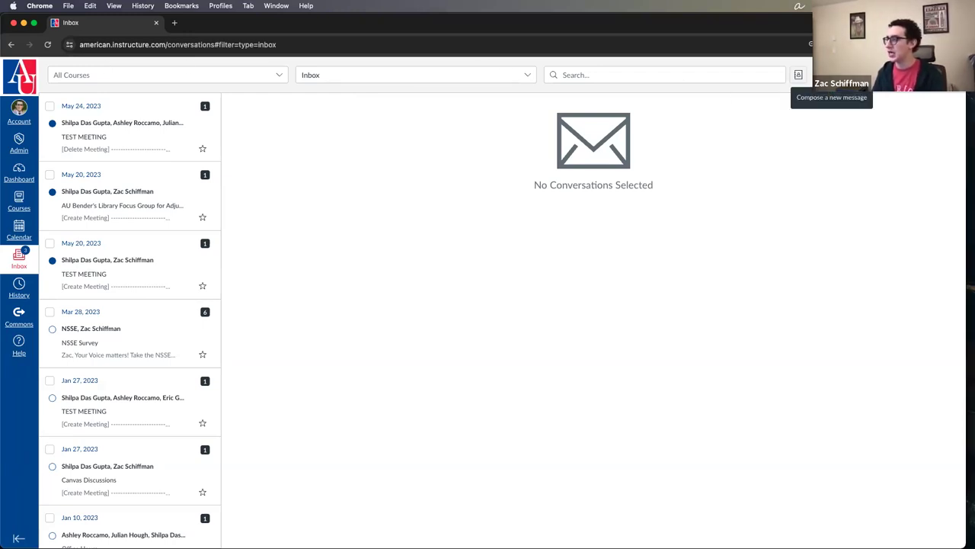
click(797, 75)
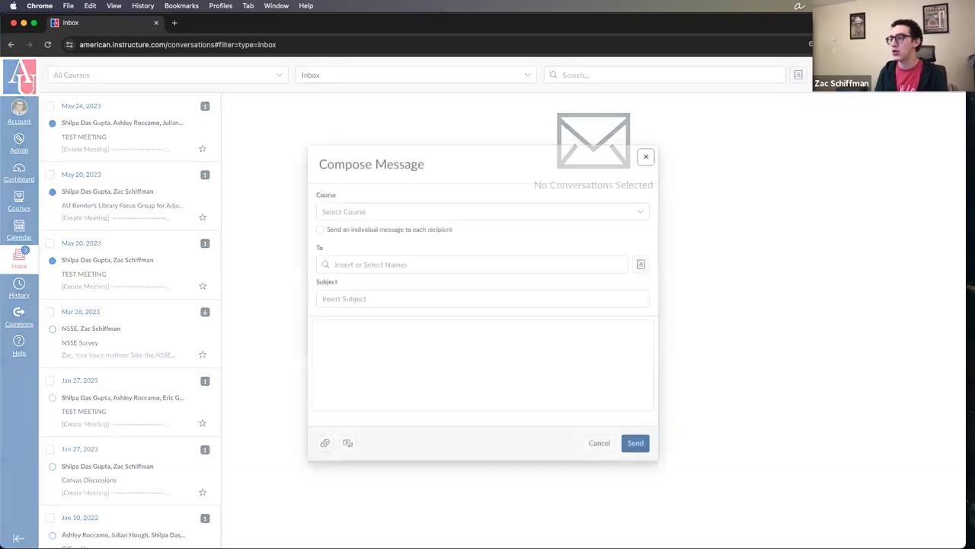
Try entering an outside e-mail address as the message's course, and clear the entry.
click(561, 217)
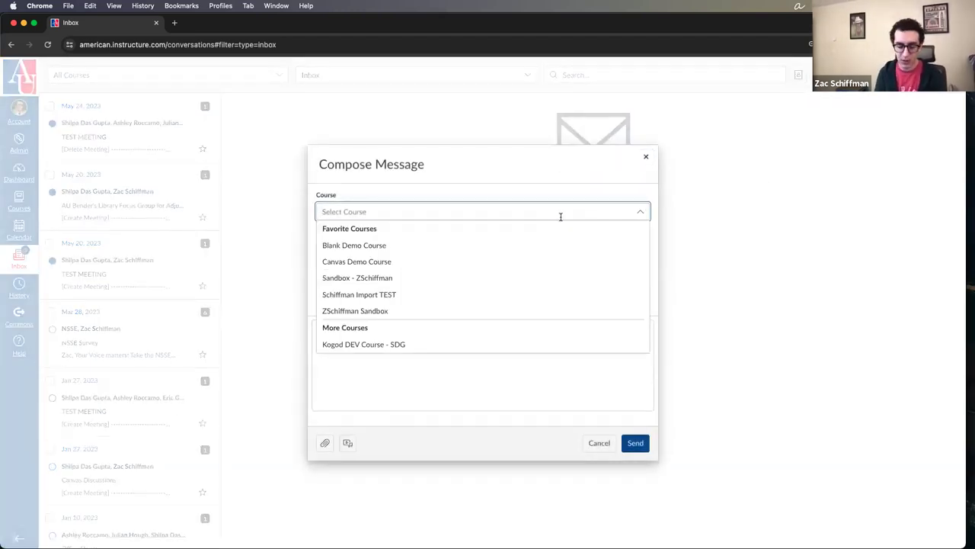
text(Stevejobs#@)
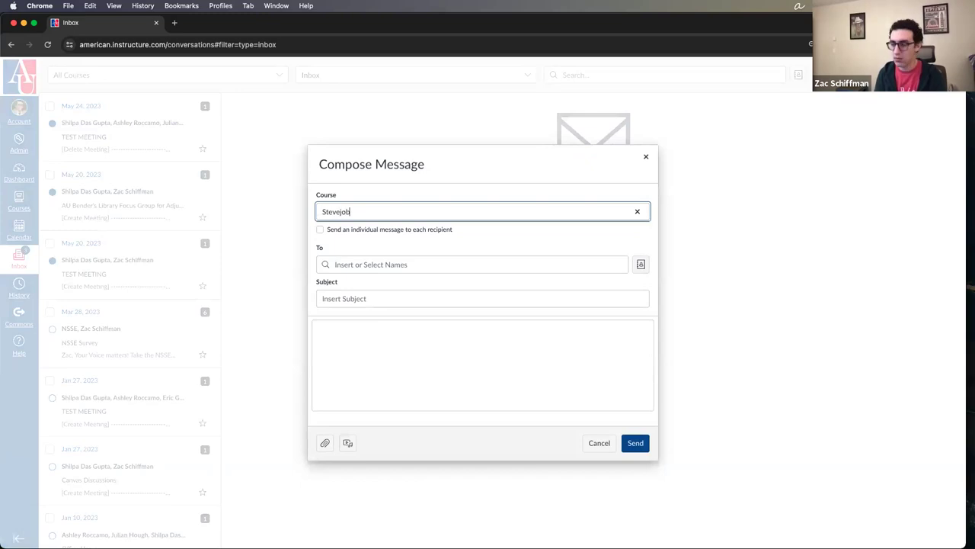
key(BackSpace)
key(BackSpace)
text(@apple.com)
click(578, 249)
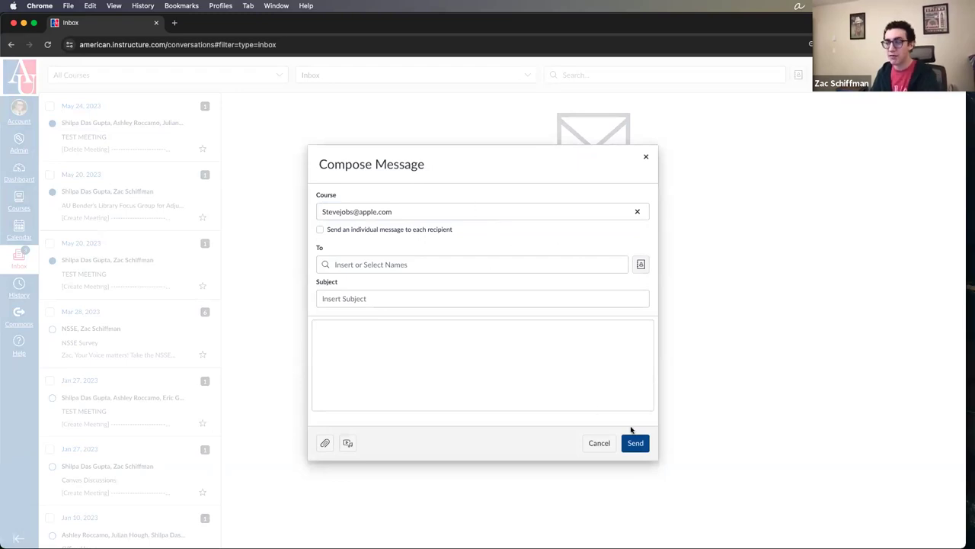
click(423, 214)
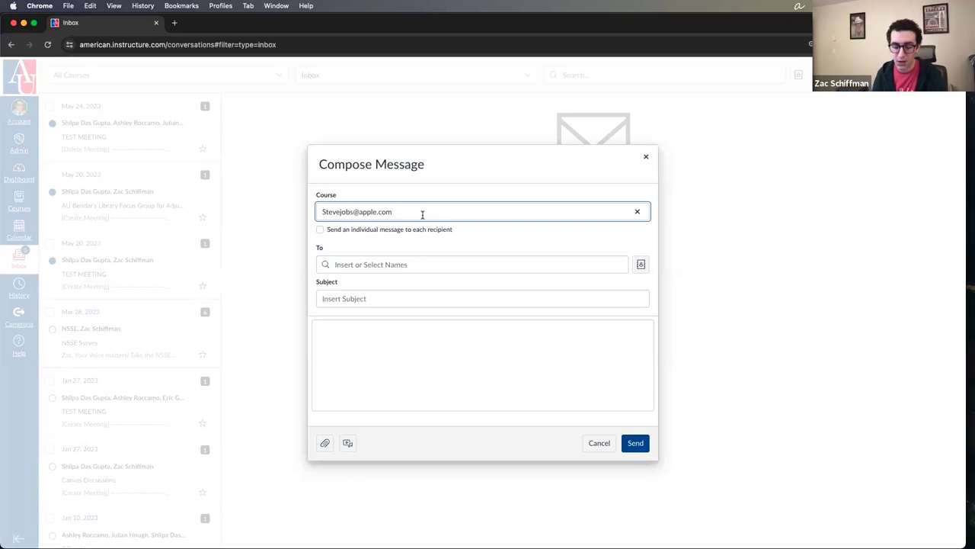
key(ctrl+a)
key(BackSpace)
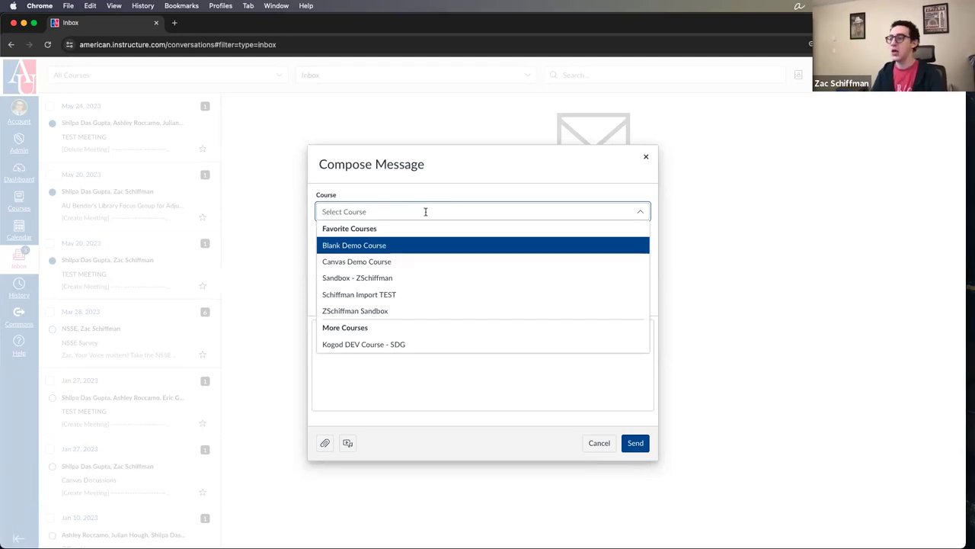
Choose the course whose name begins with "Sandbox" as the message's course.
click(381, 279)
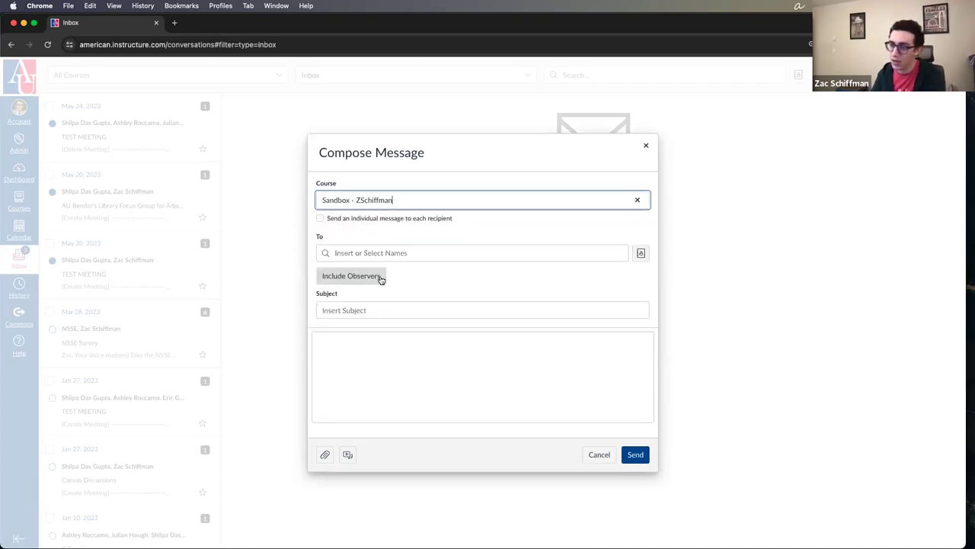
Search for a course member by first name and add that person as the message's recipient.
click(444, 255)
text(han)
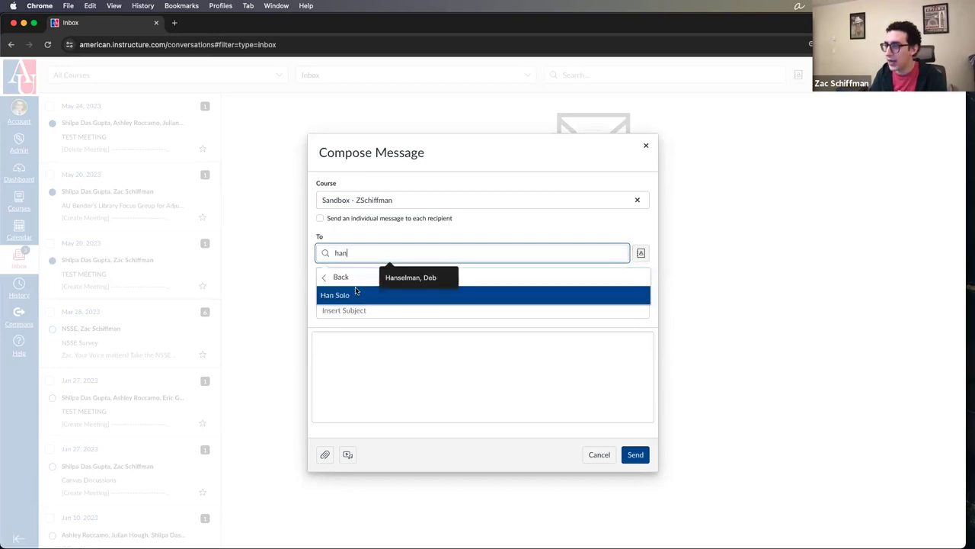
click(356, 291)
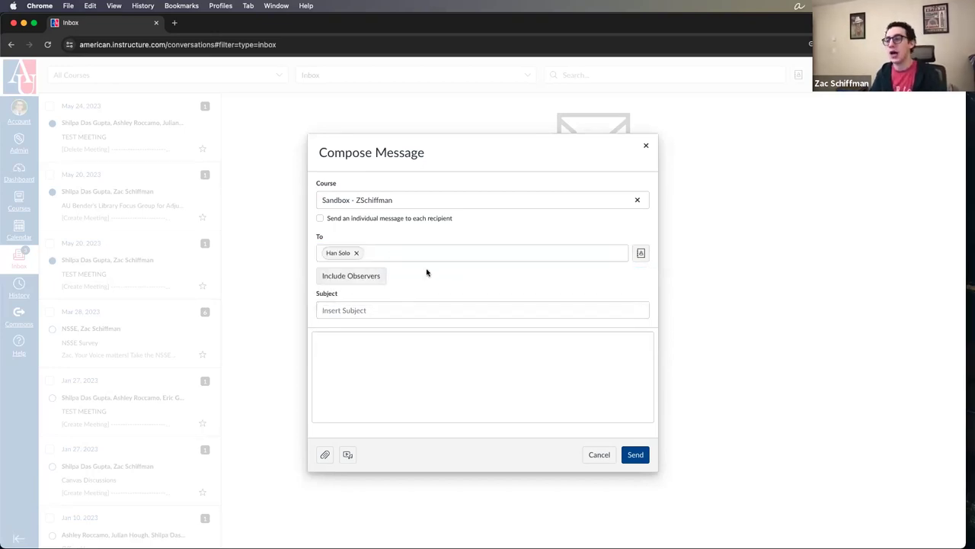
Browse the recipient choices for the selected course, examining its Teachers group and its Course Sections.
click(384, 252)
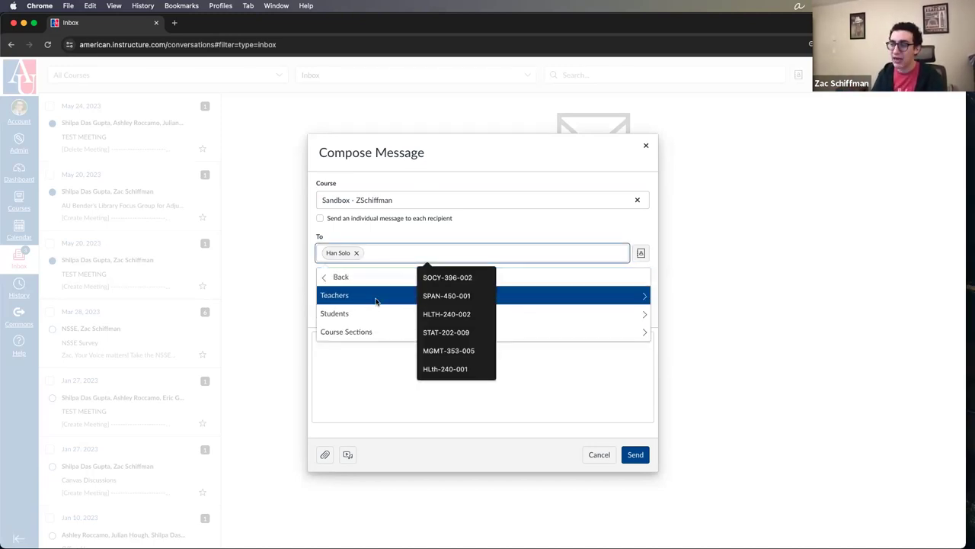
click(488, 279)
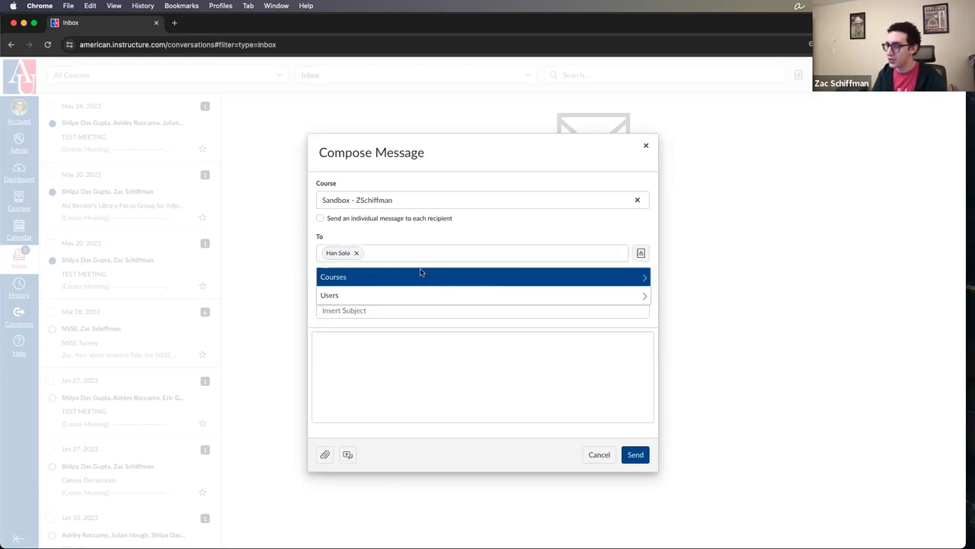
click(363, 279)
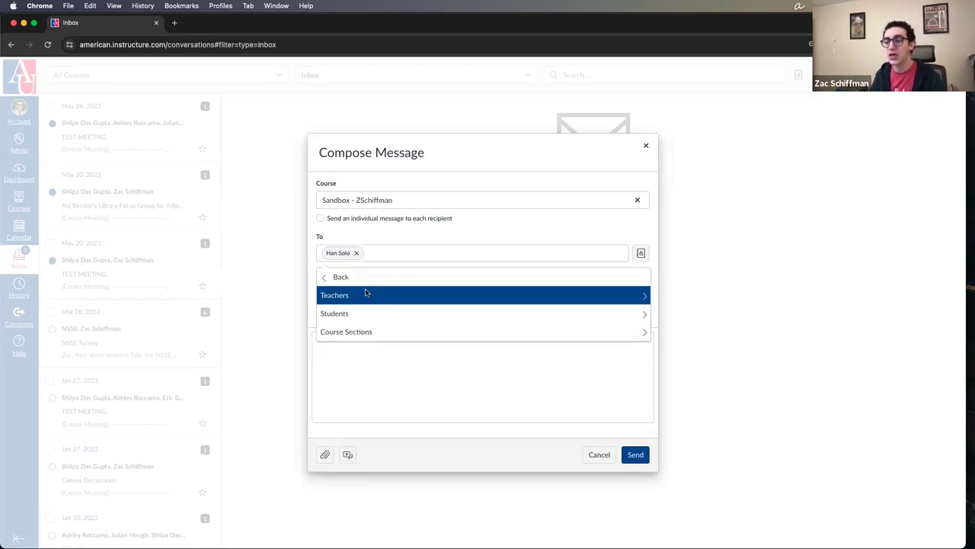
click(419, 296)
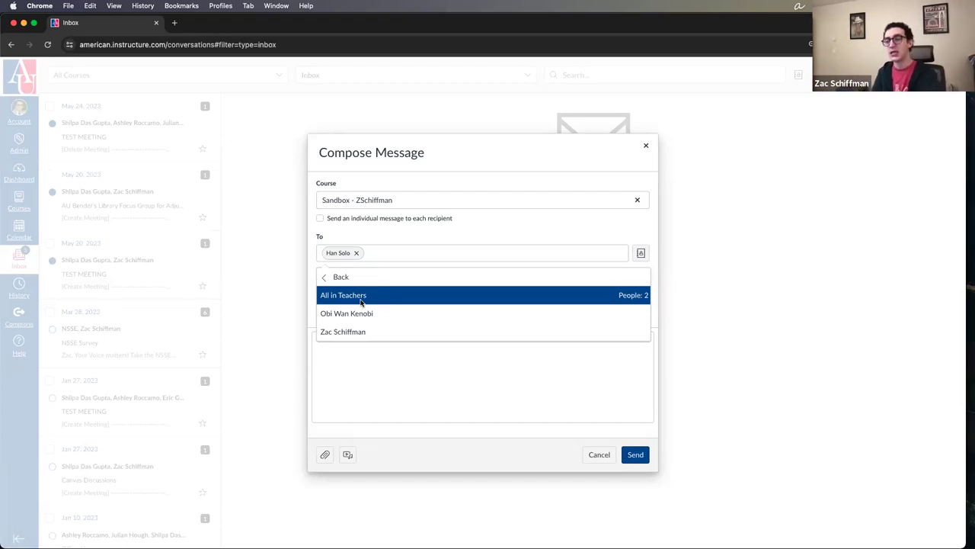
click(325, 280)
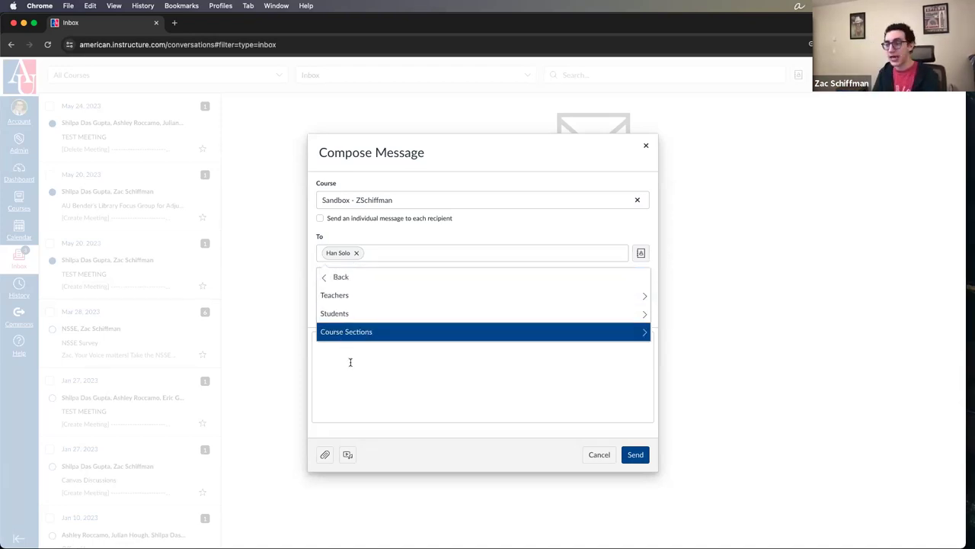
click(349, 334)
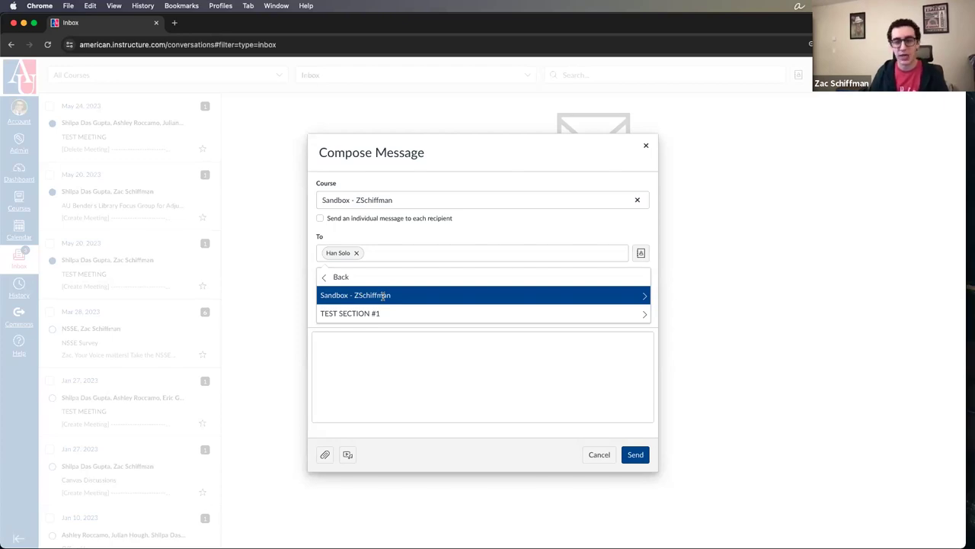
click(548, 365)
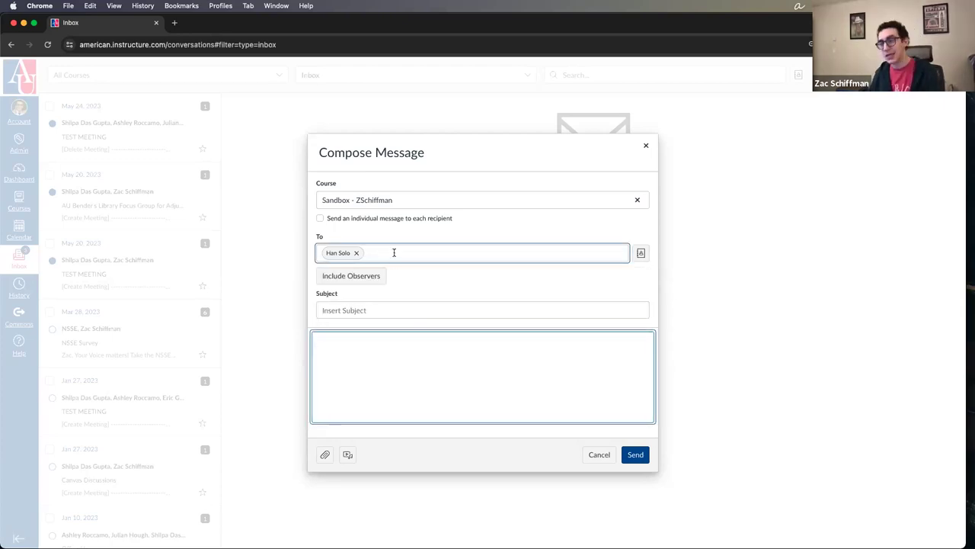
Go through the message's subject and body fields, and close the draft without sending it.
click(364, 311)
click(348, 365)
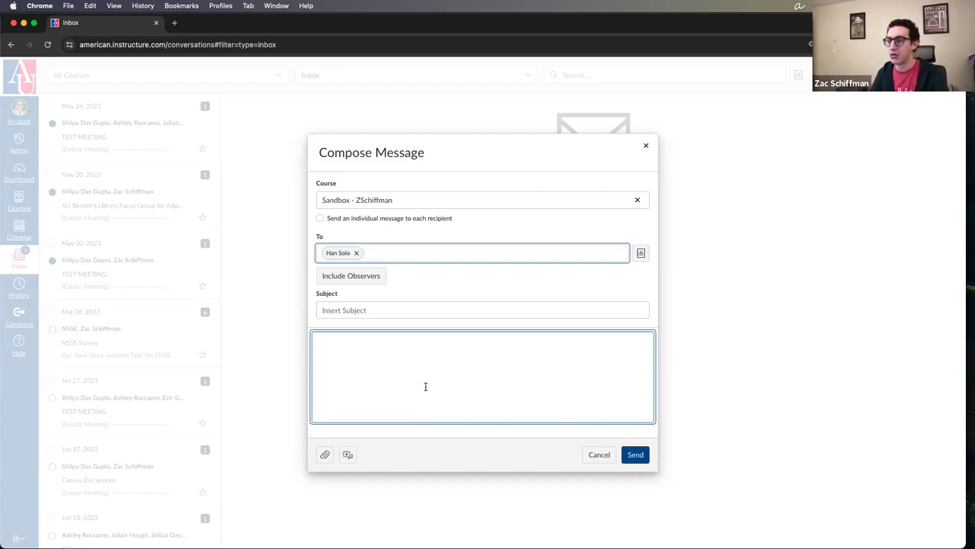
click(644, 148)
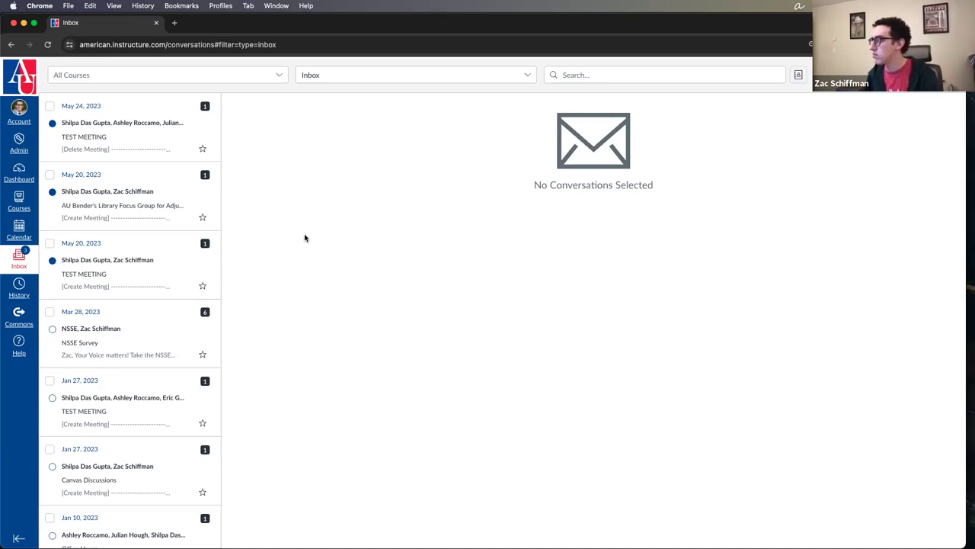
Open the Recent History list, look through the recently visited course pages, and close it.
click(25, 295)
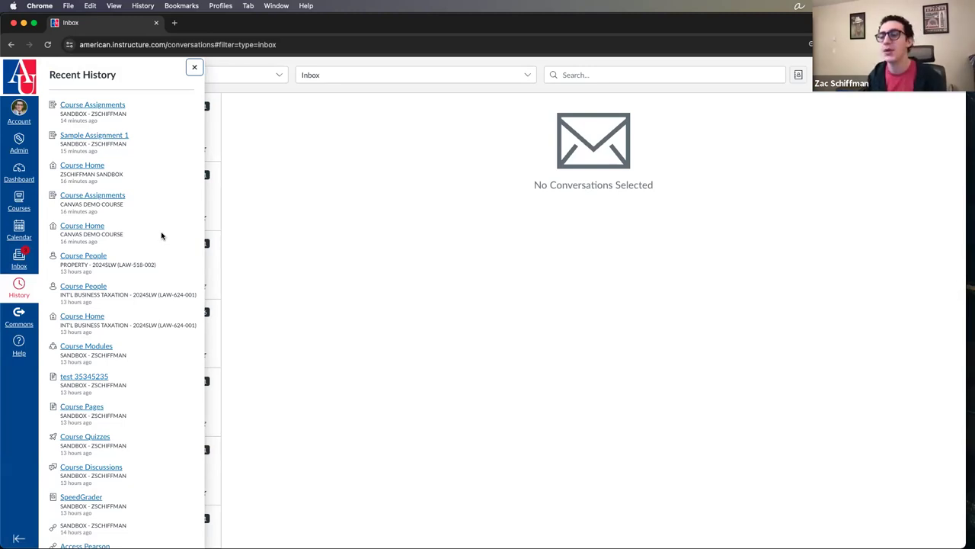
scroll(161, 236, down, 10)
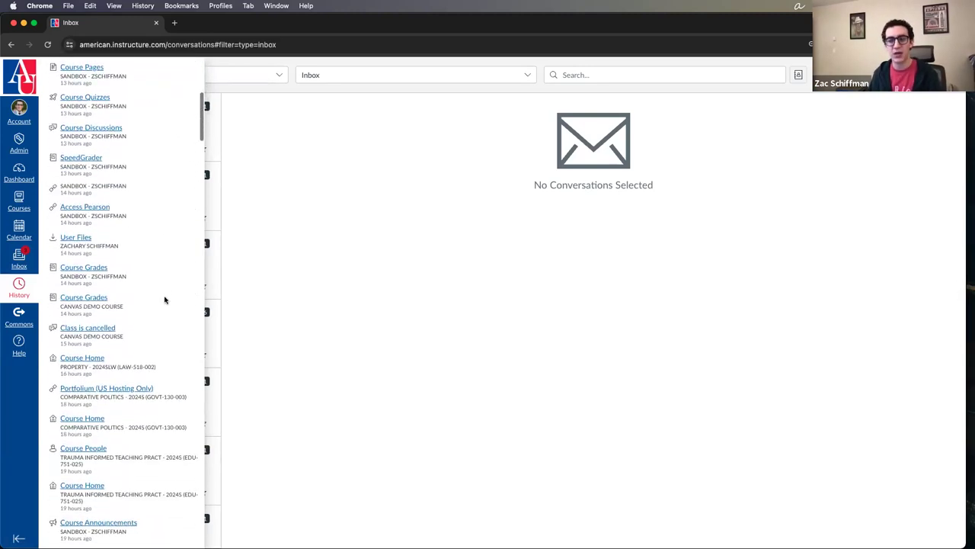
scroll(141, 233, up, 10)
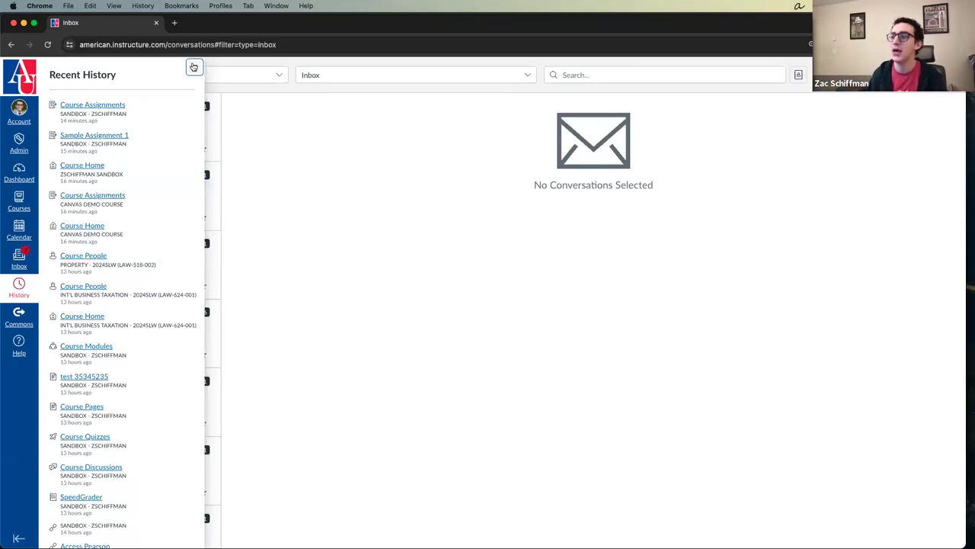
click(194, 67)
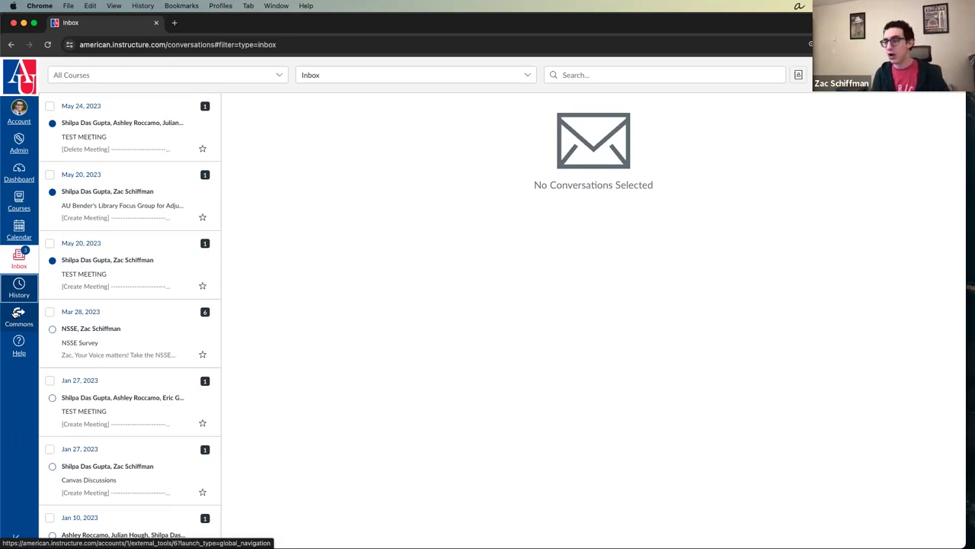
Open Commons and look through the institution's shared courses, modules, assignments and documents.
click(17, 318)
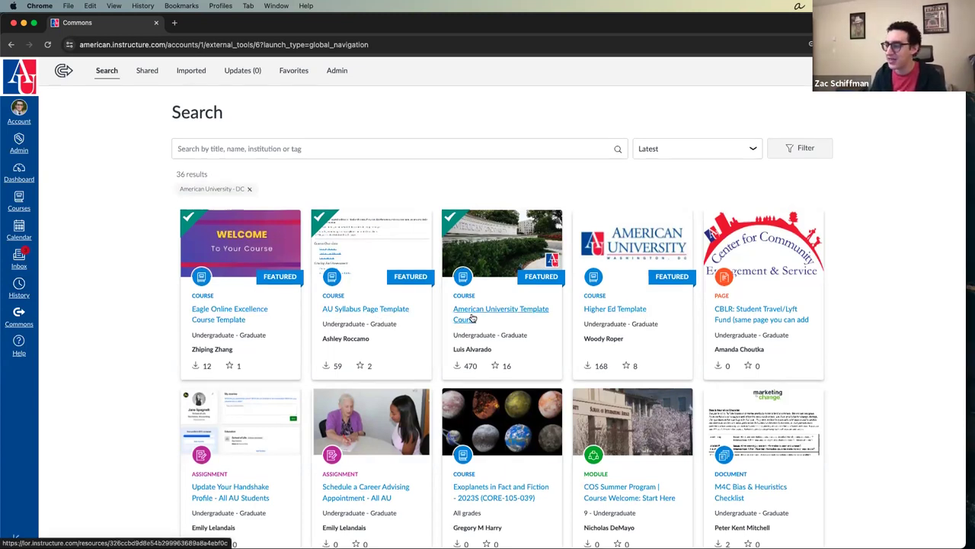
scroll(499, 312, down, 5)
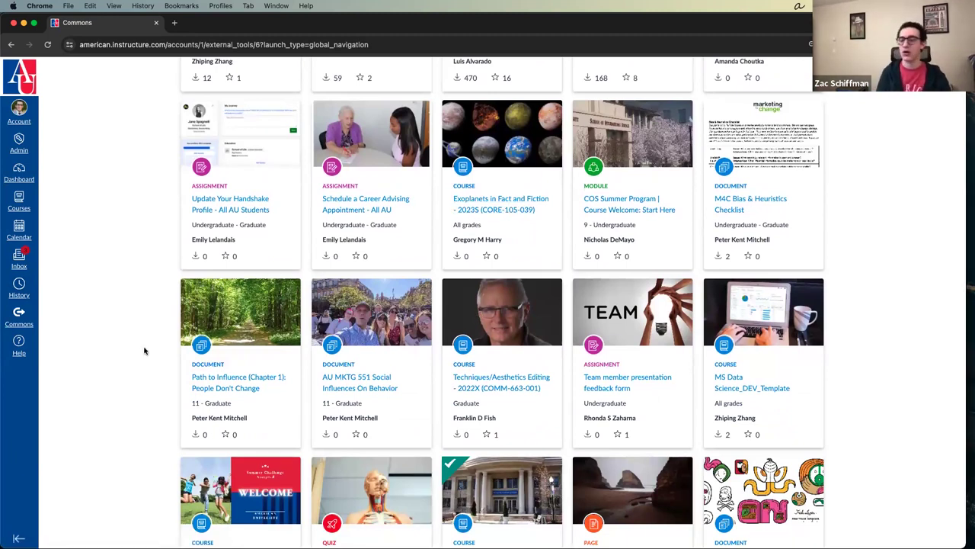
scroll(156, 328, down, 1)
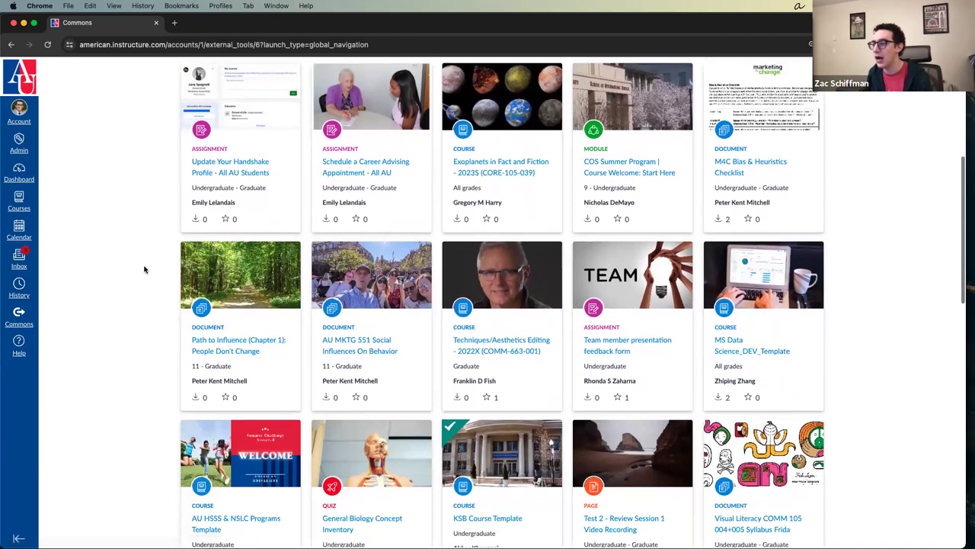
scroll(145, 268, down, 5)
scroll(145, 269, up, 1)
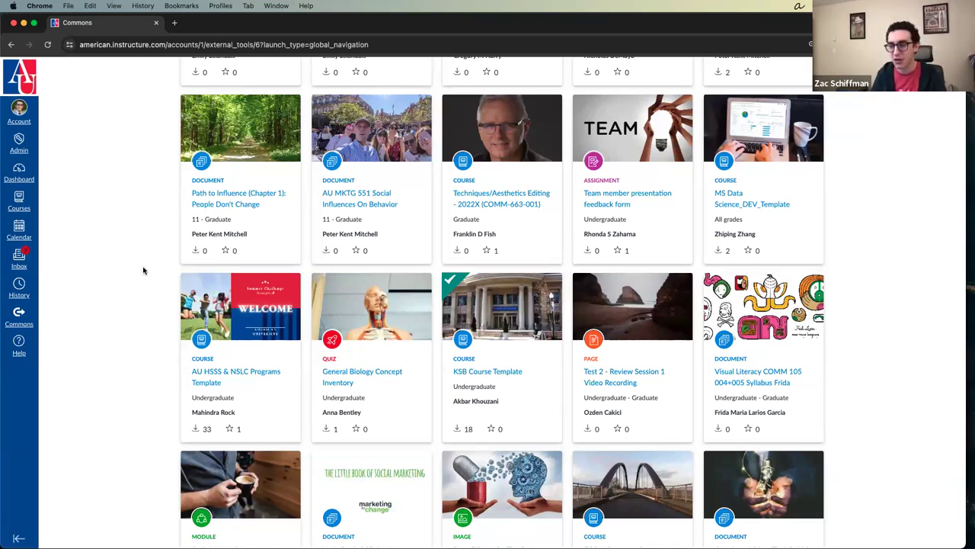
scroll(264, 287, down, 10)
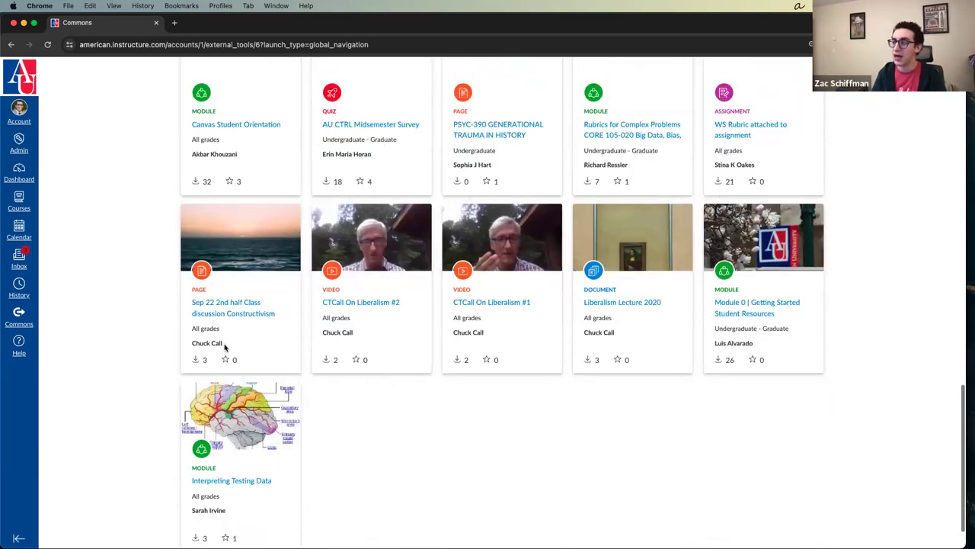
scroll(224, 347, up, 15)
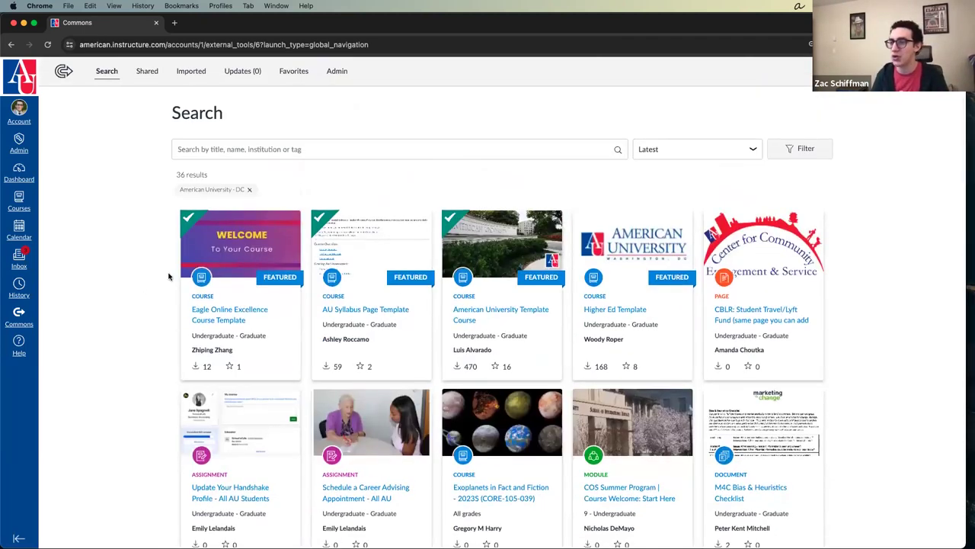
Open the Help resources and review the support options offered there.
click(25, 345)
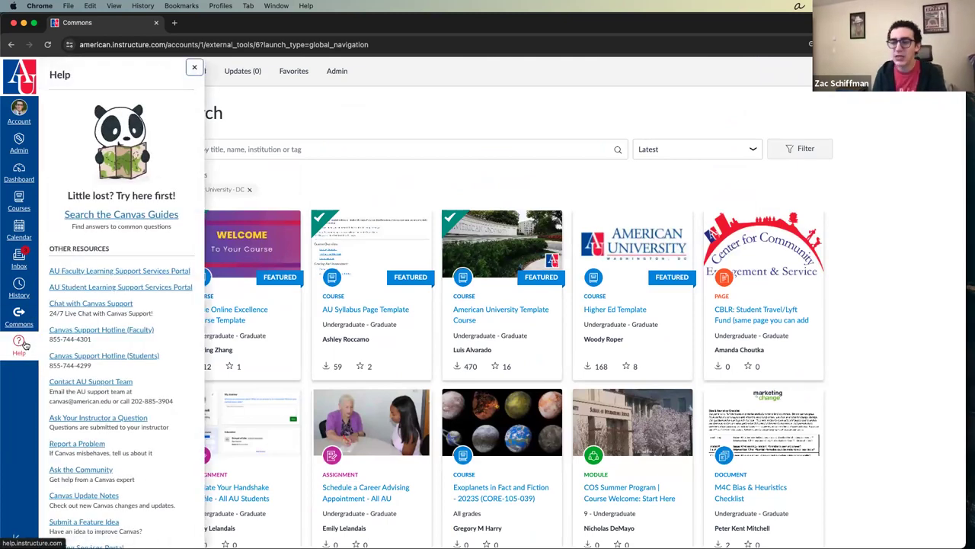
scroll(98, 254, down, 2)
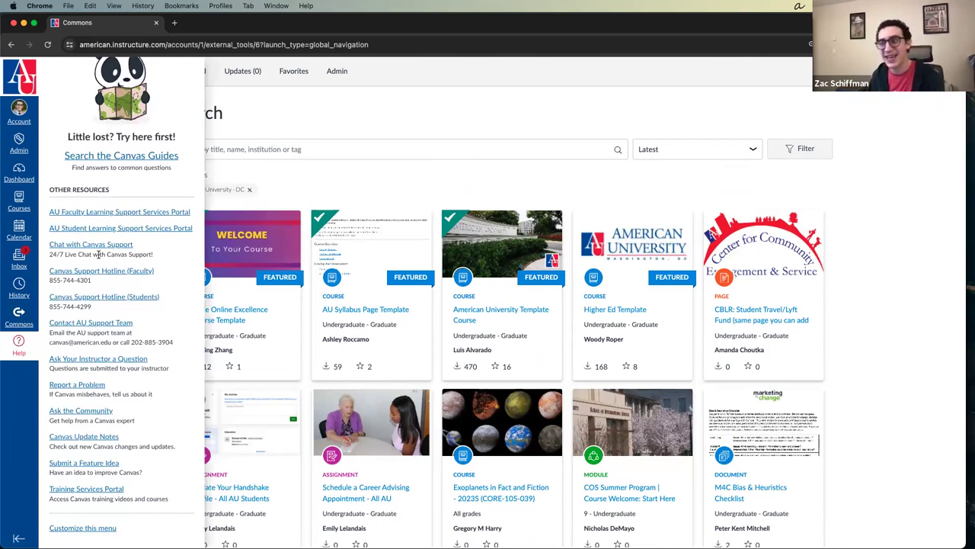
scroll(141, 186, up, 2)
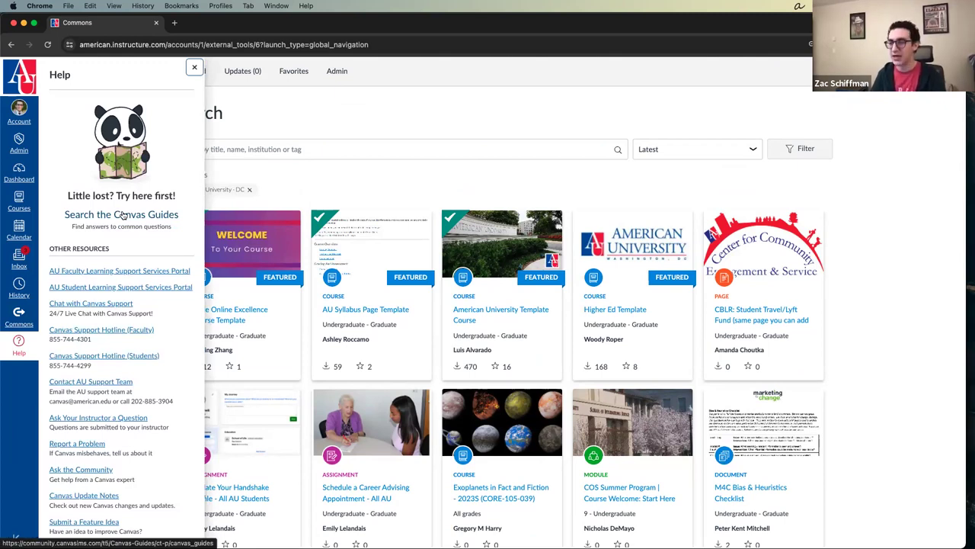
Open the Canvas Guides from the Help resources and bring the Canvas LMS community page to the front.
click(122, 216)
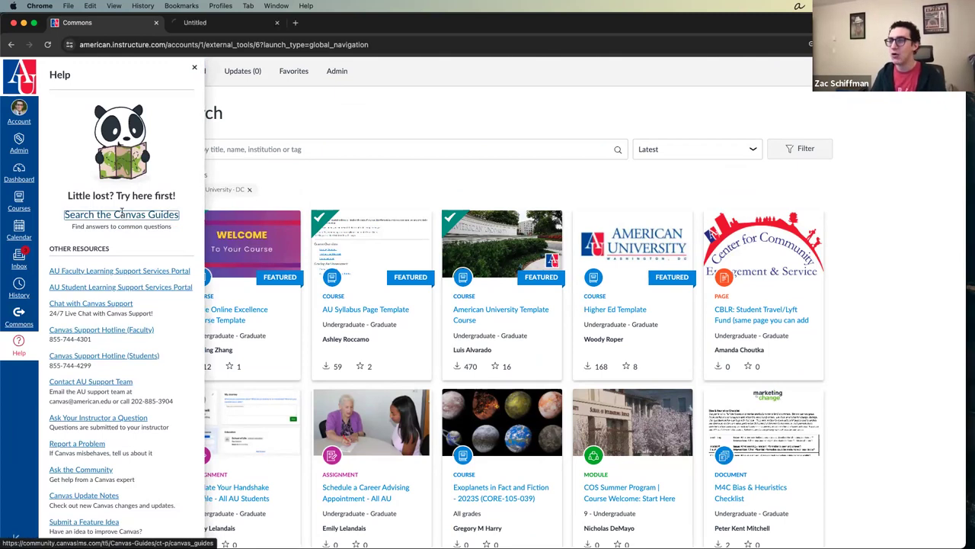
click(196, 26)
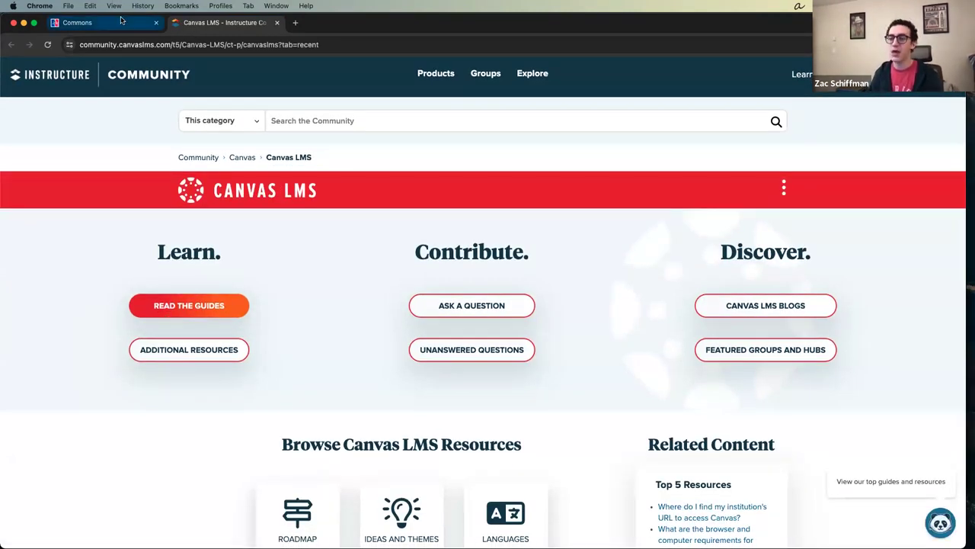
click(77, 22)
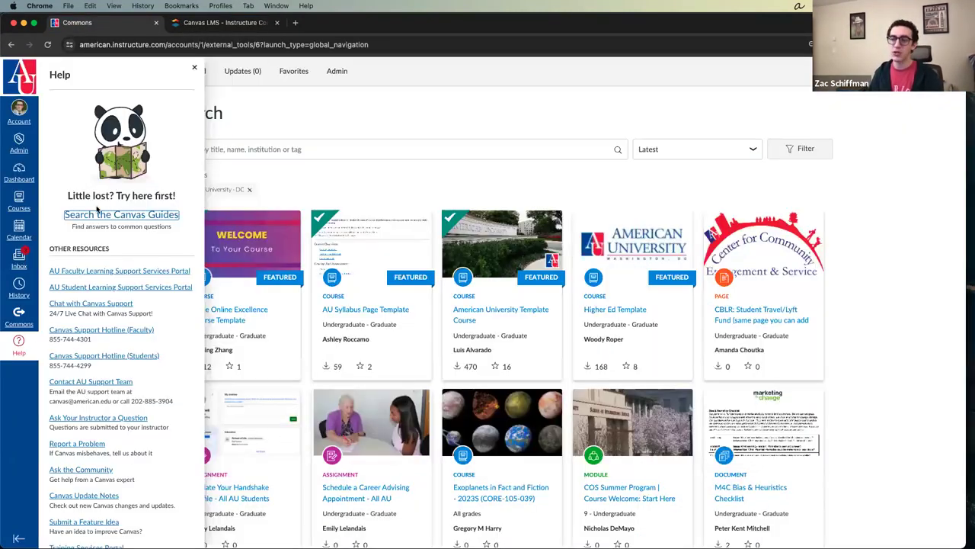
click(203, 26)
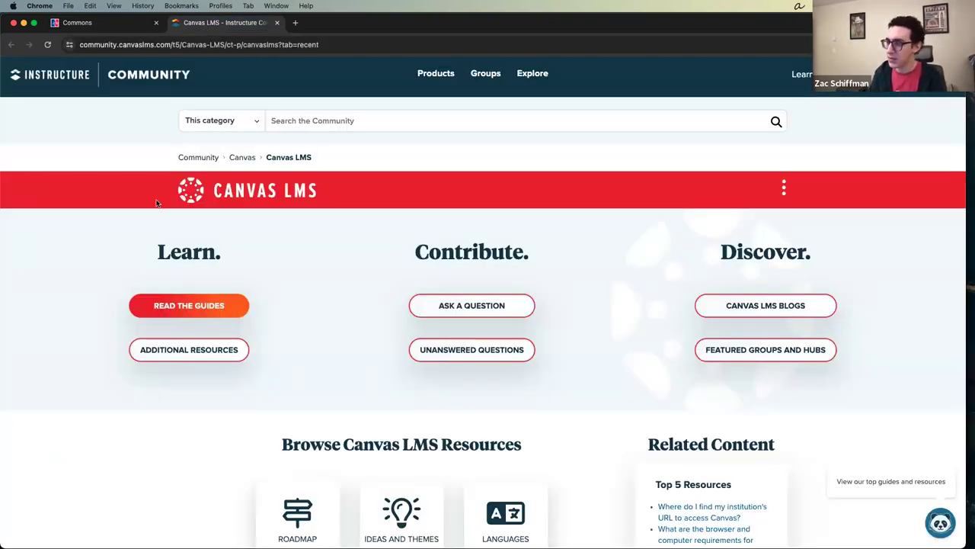
Open the guides for the Instructor role and go to the Instructor Guide.
click(239, 310)
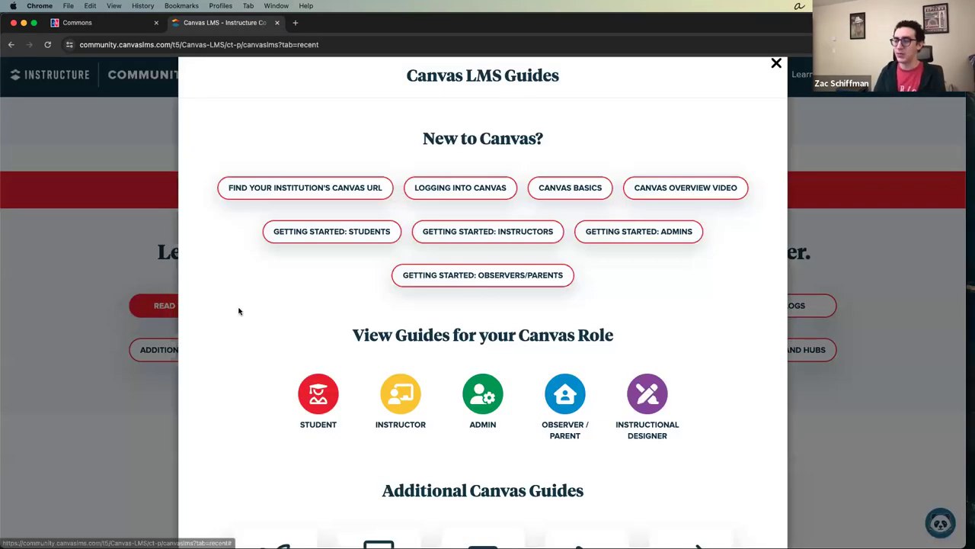
click(411, 397)
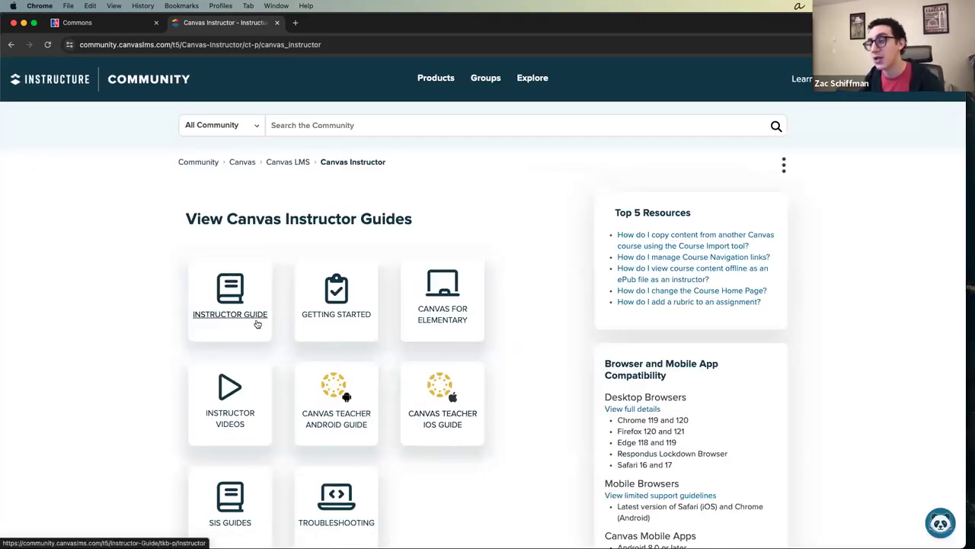
click(252, 320)
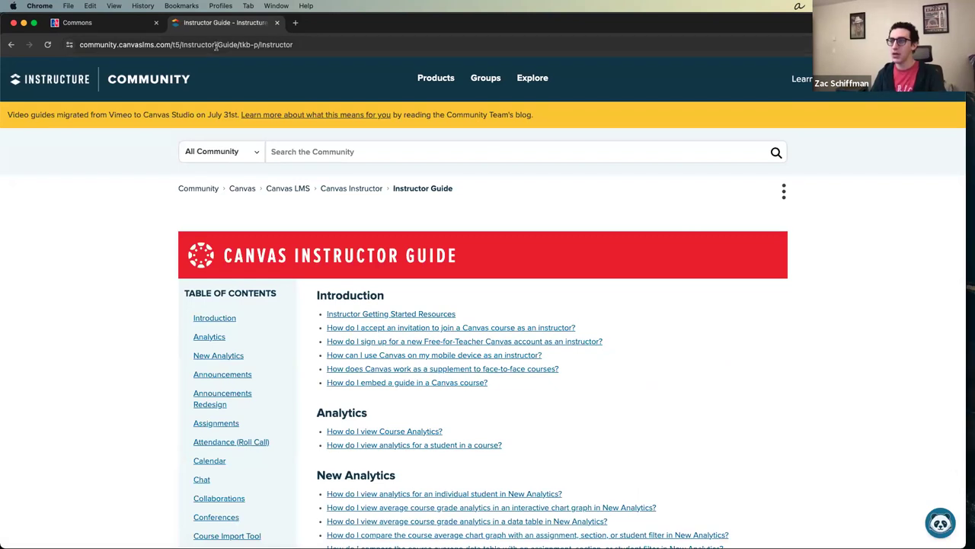
Look through the Instructor Guide's topics, from Introduction and analytics to the Calendar articles.
click(215, 46)
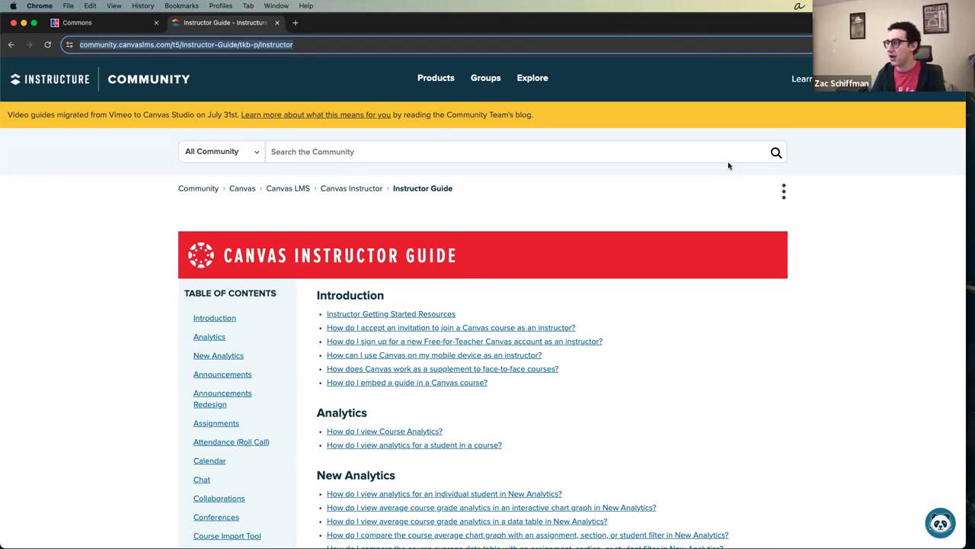
click(89, 341)
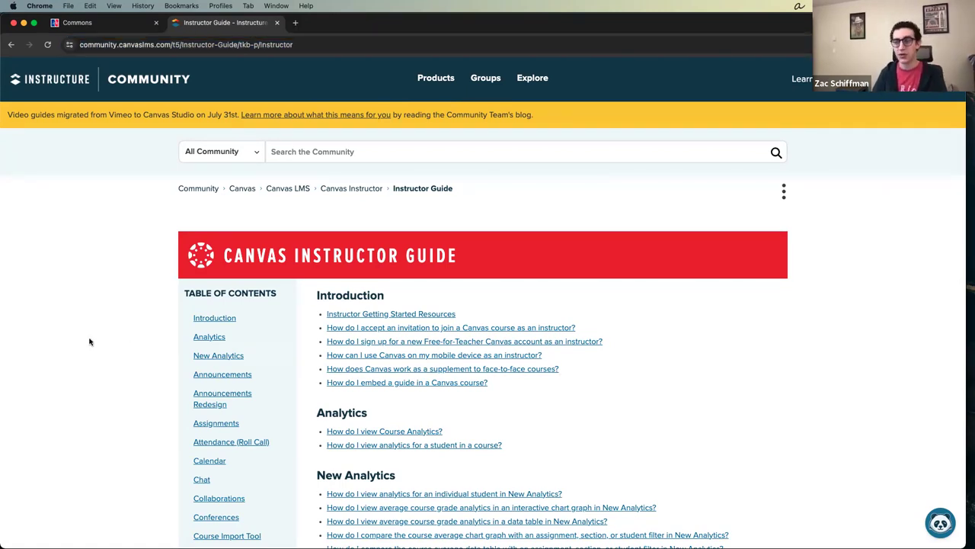
scroll(133, 347, down, 5)
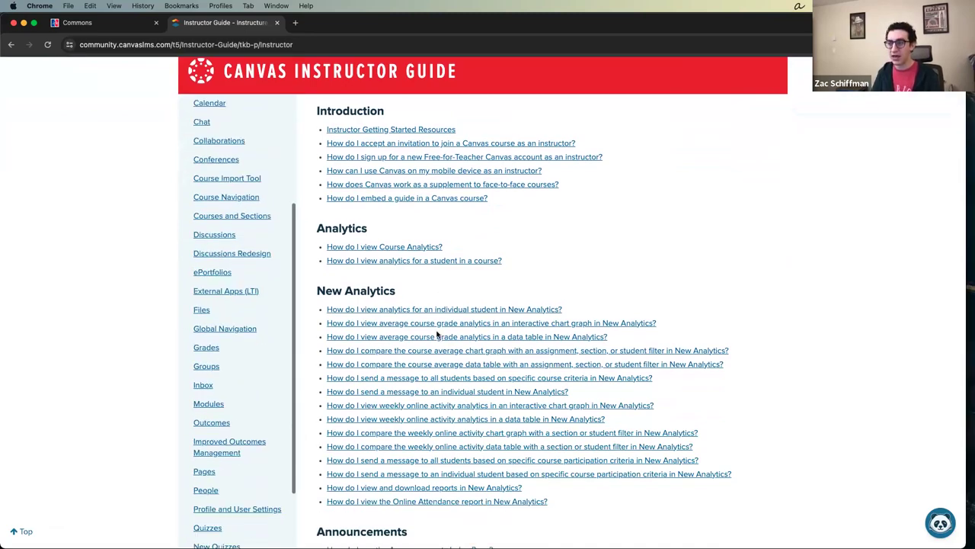
scroll(436, 336, down, 20)
scroll(437, 337, down, 20)
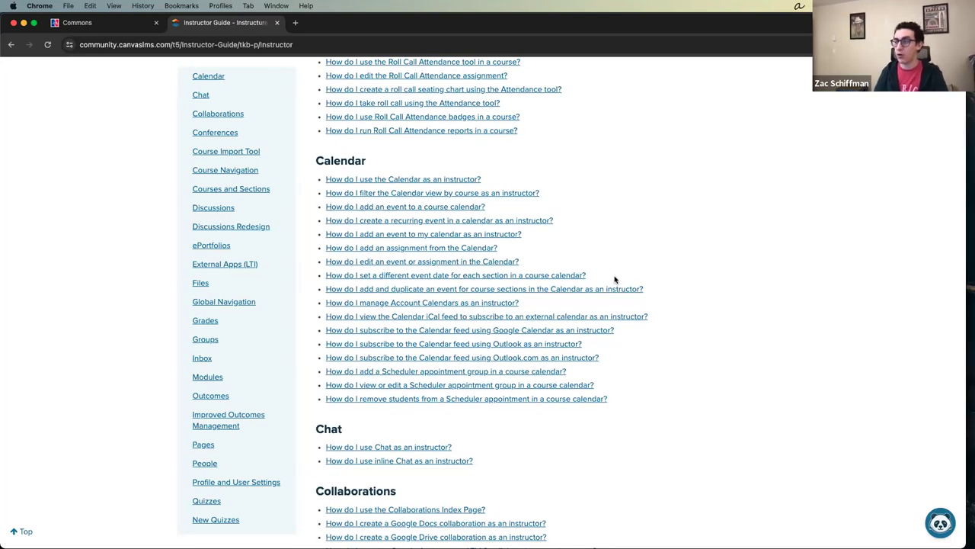
Look through the Instructor Guide's articles from Attendance and Calendar down to Discussions.
scroll(478, 266, up, 1)
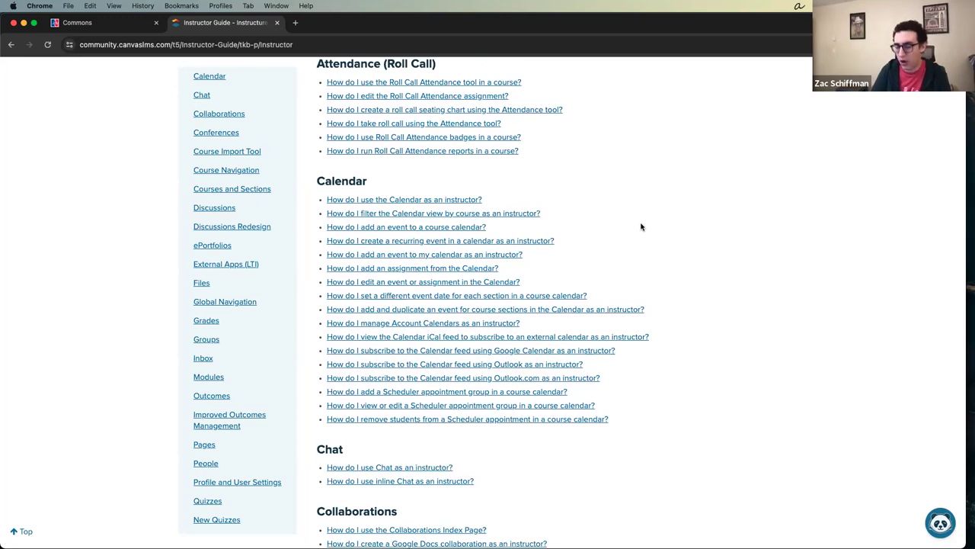
scroll(621, 230, up, 1)
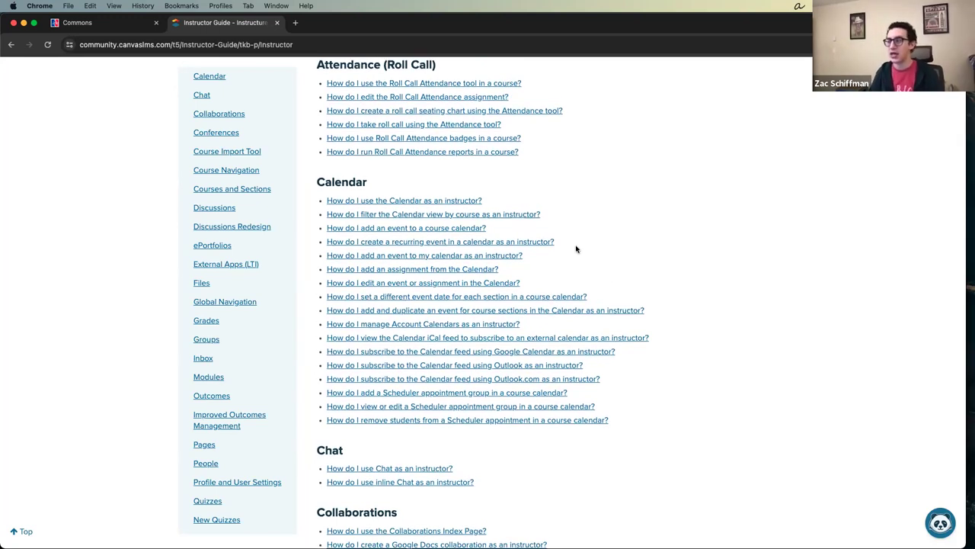
scroll(522, 227, up, 1)
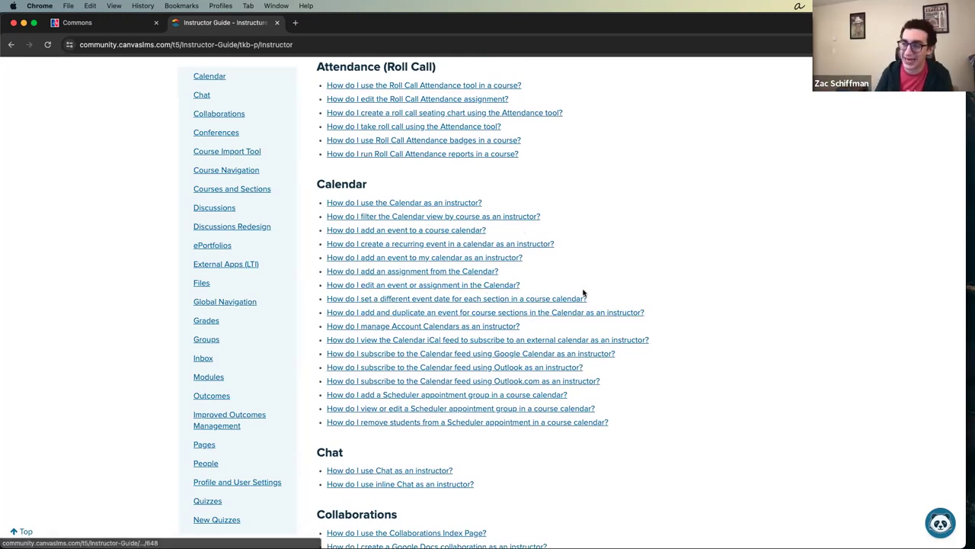
scroll(696, 256, down, 15)
scroll(696, 256, down, 5)
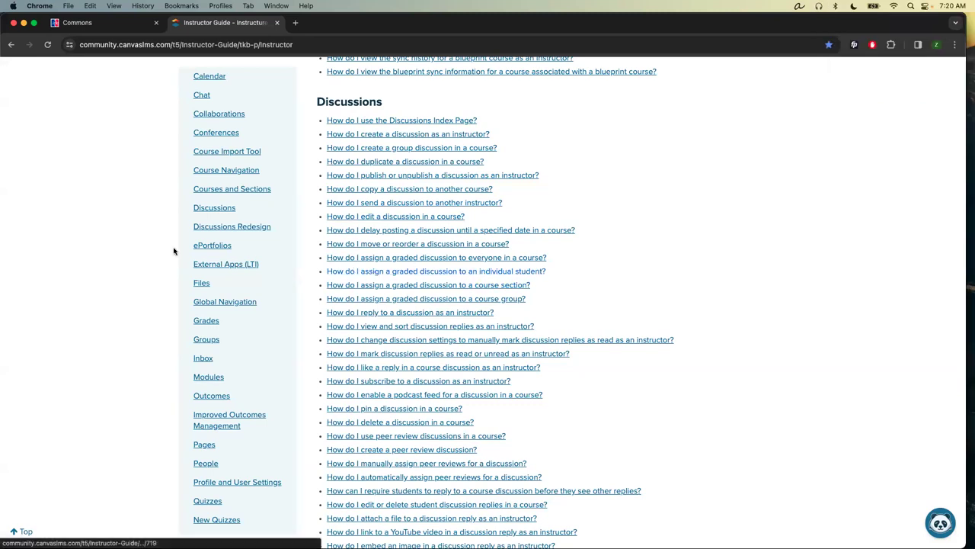
scroll(77, 77, up, 1)
Return to Commons, reopen the Help resources and open the Canvas Guides search page from there.
click(77, 22)
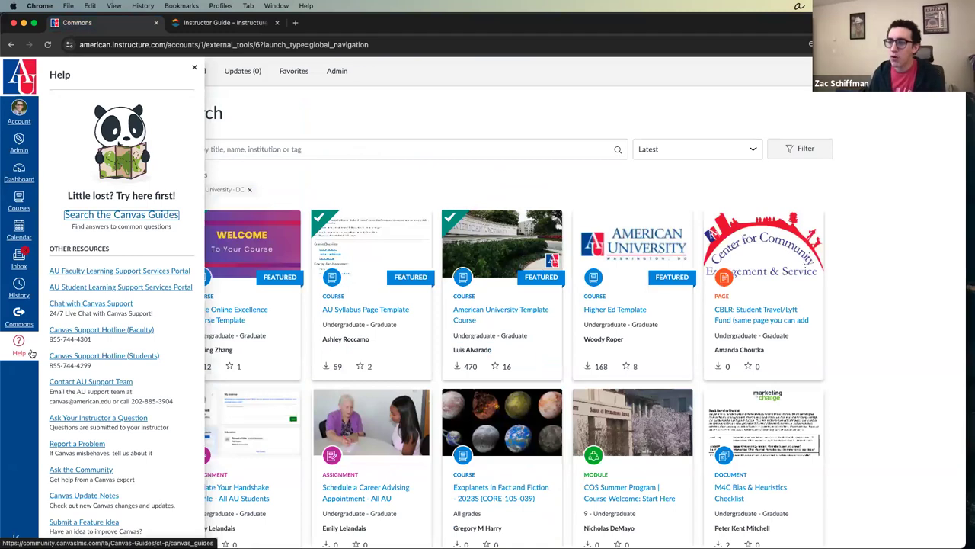
click(19, 347)
click(19, 347)
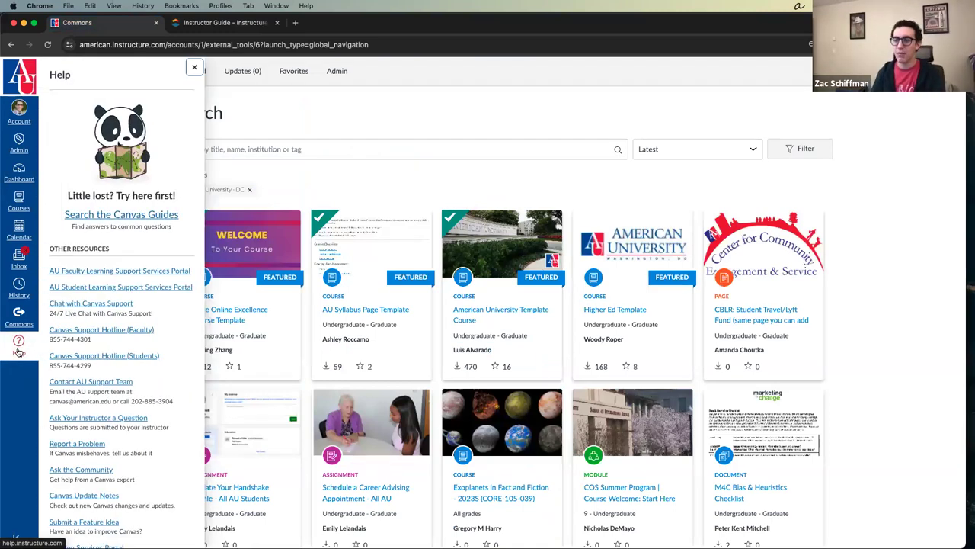
click(123, 216)
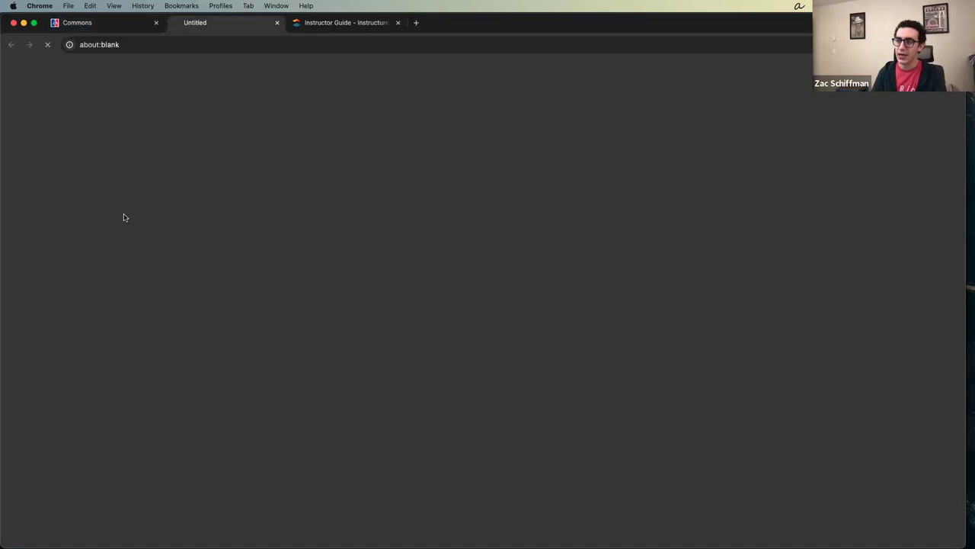
click(345, 23)
click(244, 24)
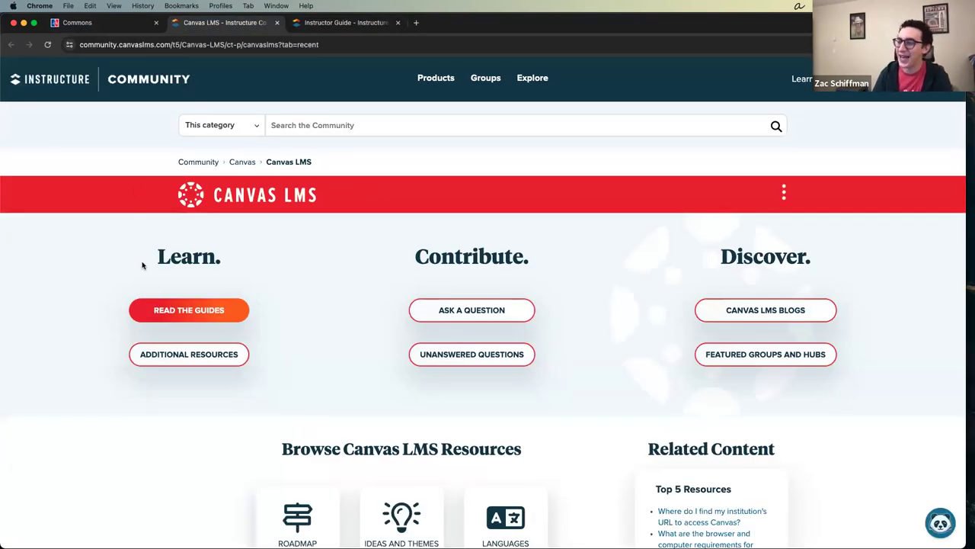
Choose the Instructor role in the Canvas LMS guides and open the Instructor Guide again.
click(140, 313)
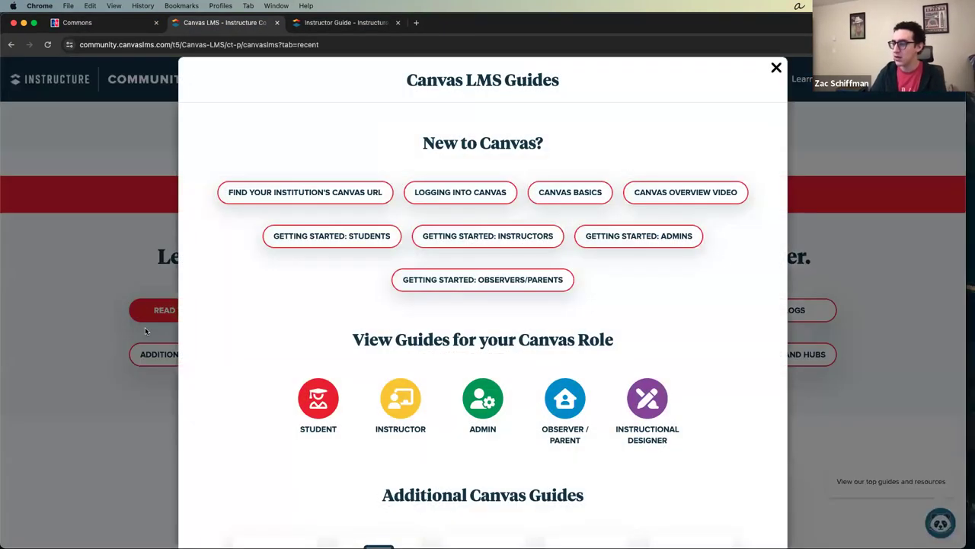
click(402, 408)
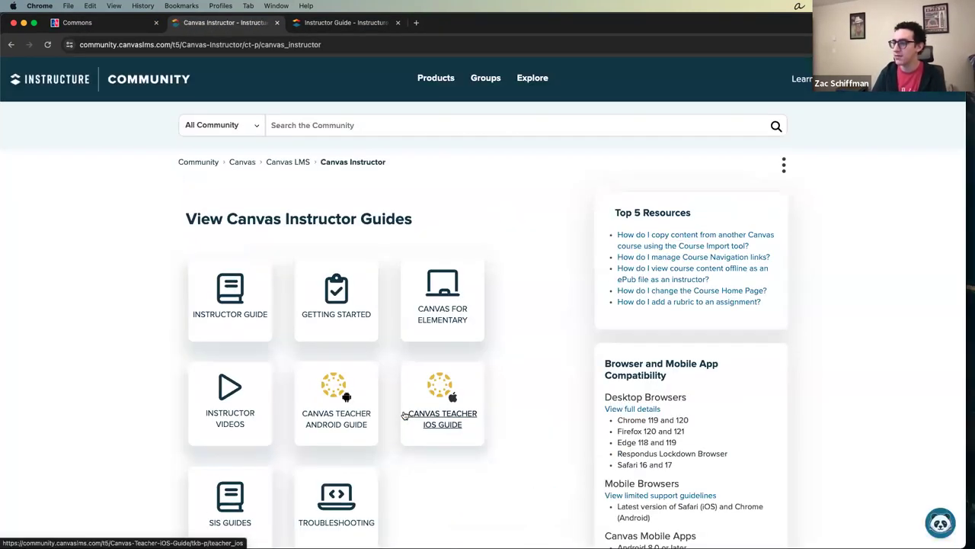
click(232, 297)
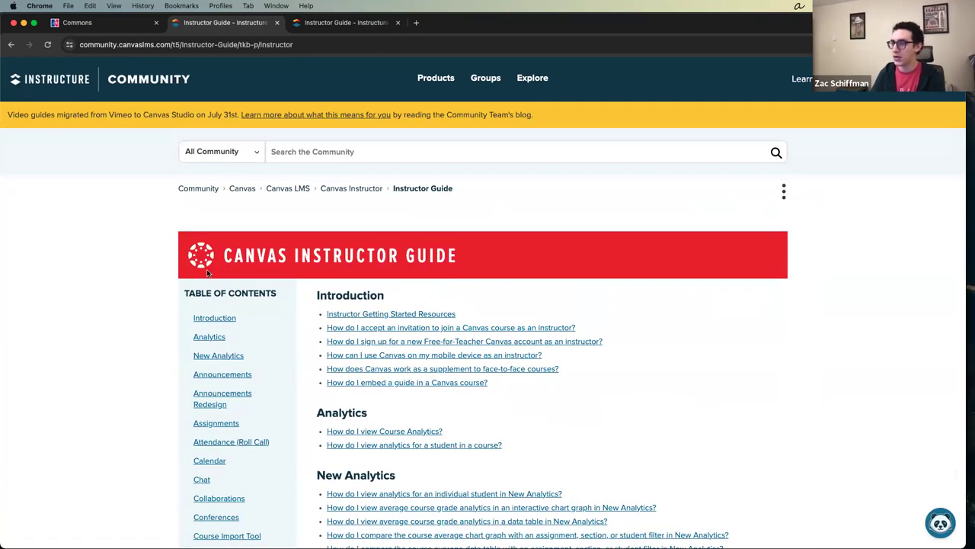
Find the Assignments section of the Instructor Guide and open "How do I create an assignment?".
scroll(206, 273, down, 10)
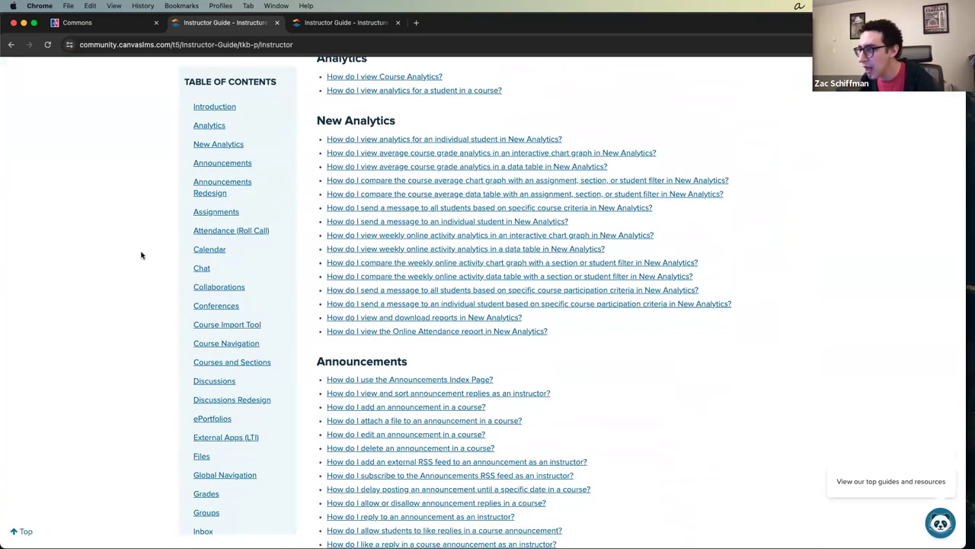
scroll(143, 251, down, 13)
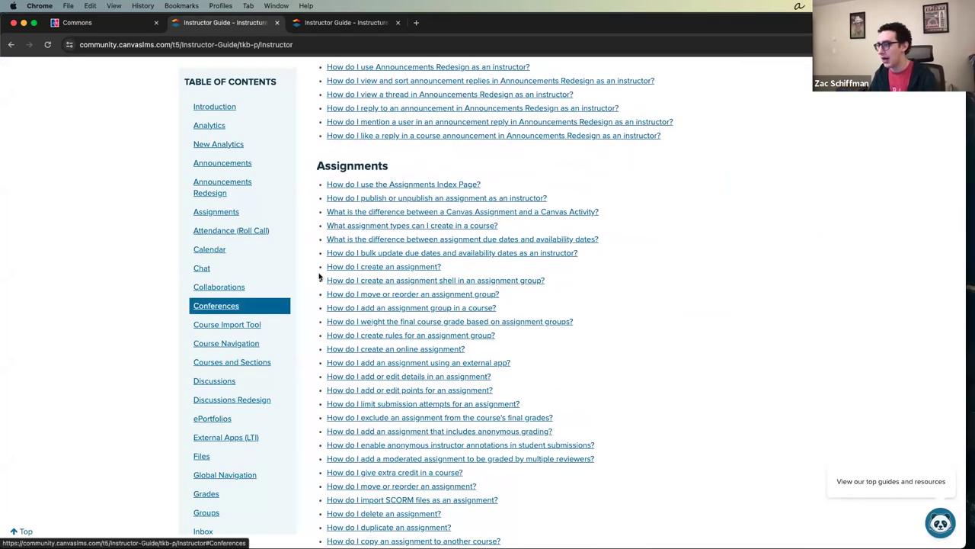
click(337, 268)
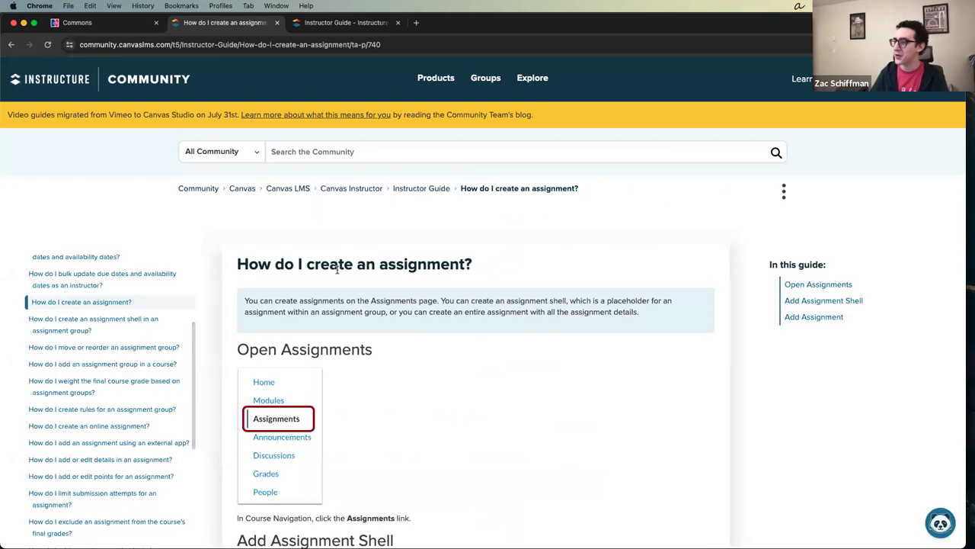
Read through the assignment creation article, including its Open Assignments, Add Assignment Shell and Add Assignment sections.
scroll(338, 270, down, 1)
scroll(338, 271, down, 12)
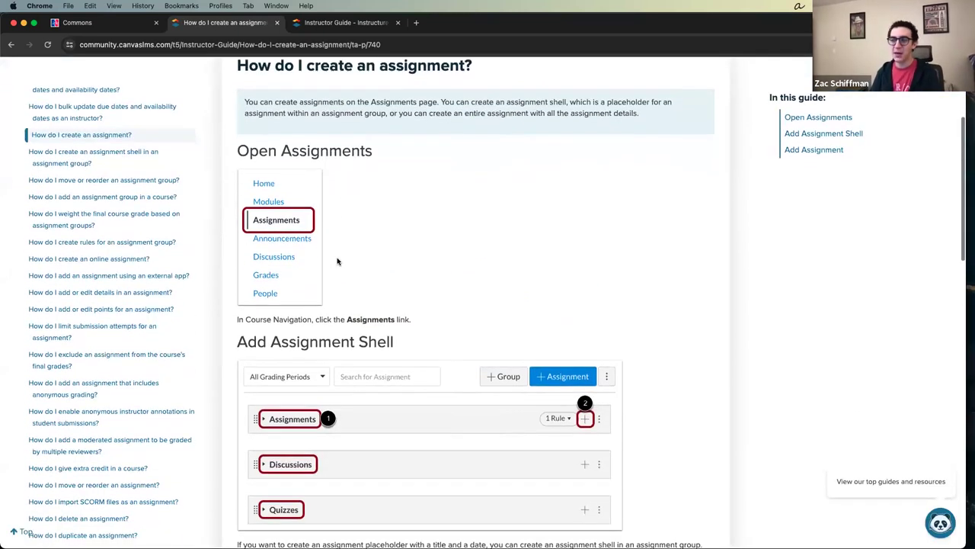
scroll(340, 263, down, 2)
scroll(338, 192, up, 2)
scroll(584, 124, down, 1)
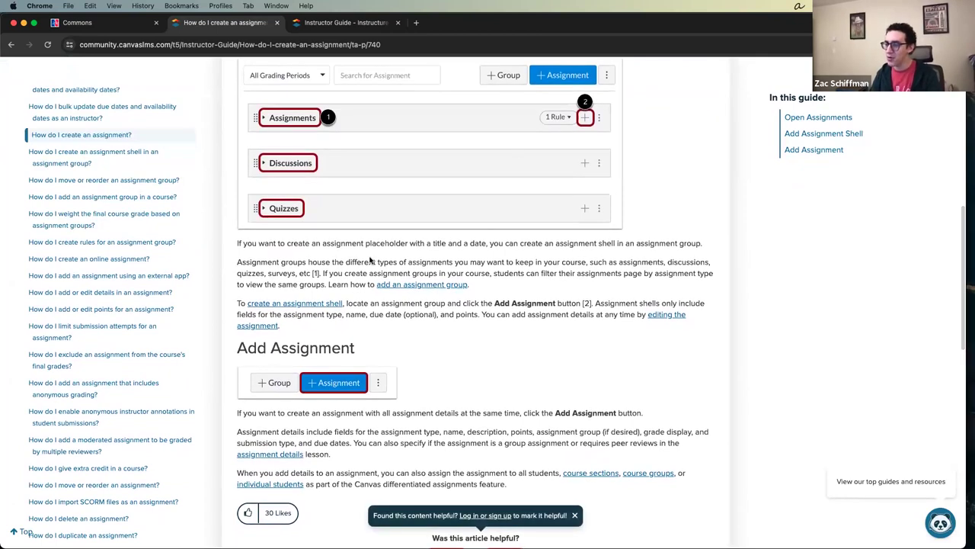
scroll(369, 263, down, 2)
scroll(365, 266, up, 5)
scroll(339, 279, up, 3)
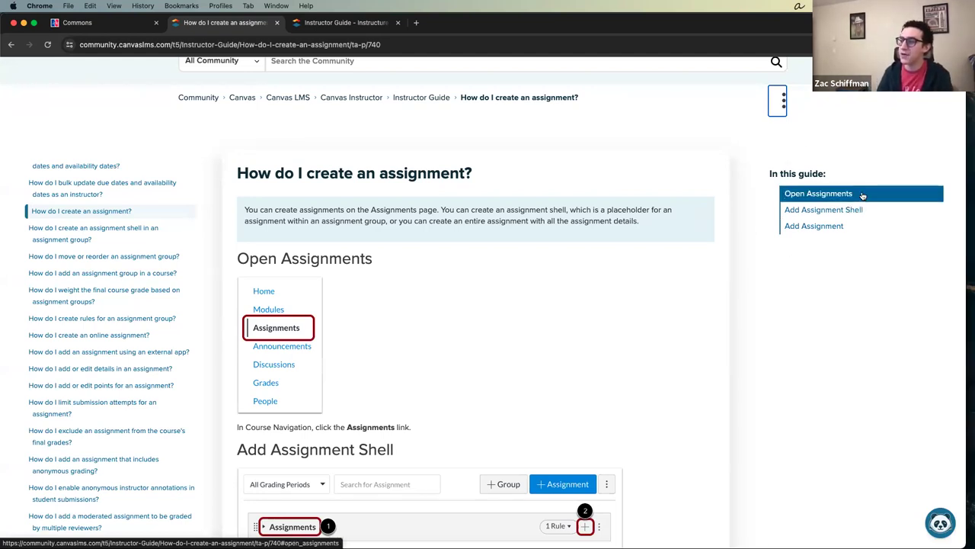
Find "How do I give extra credit in a course?" among the related Assignments articles and open it.
scroll(105, 218, down, 2)
scroll(111, 256, down, 2)
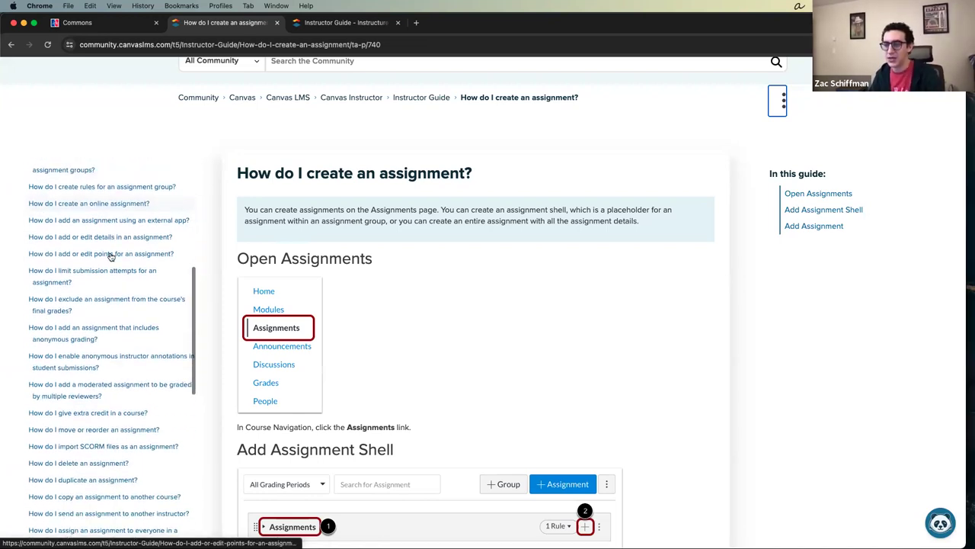
right_click(89, 412)
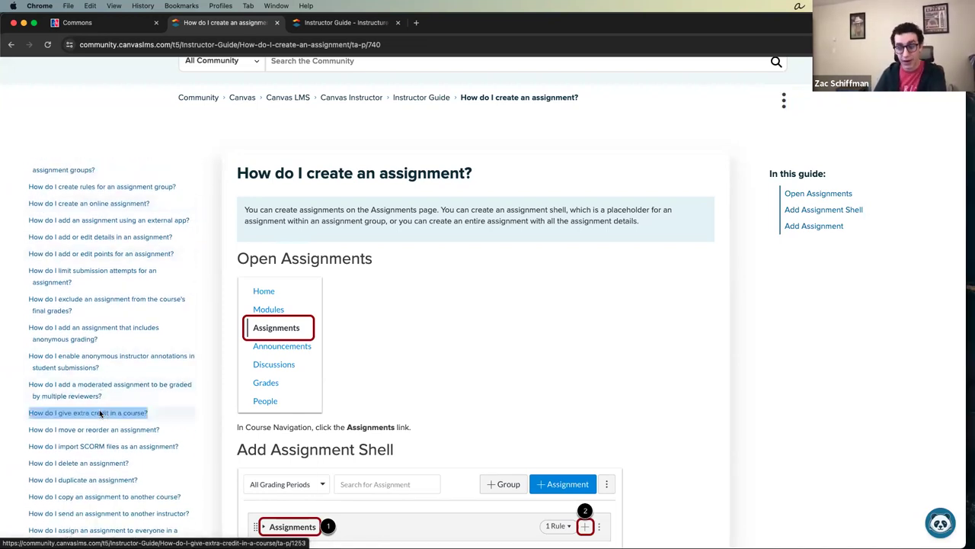
click(89, 412)
click(89, 413)
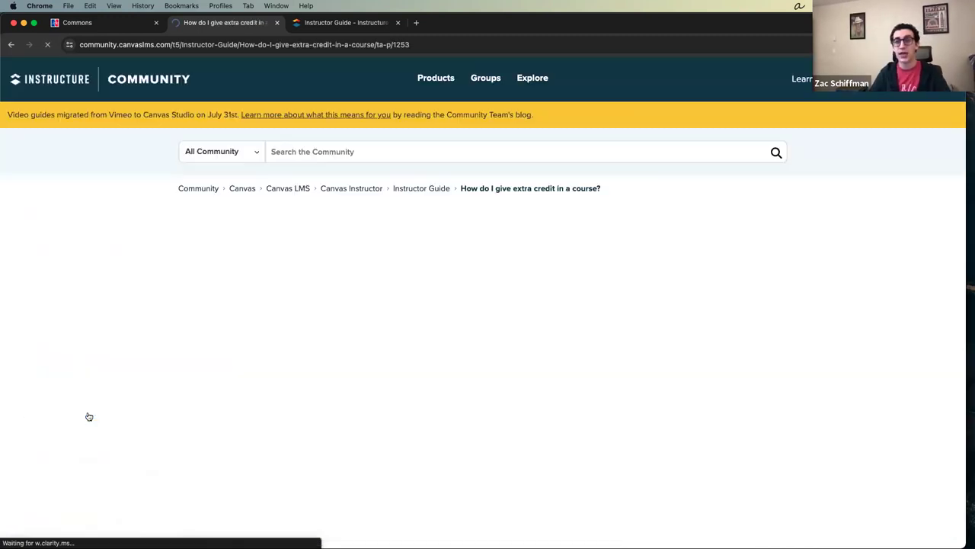
Read the extra credit article's introduction, notes and first methods, and examine the list of Instructor Guide topics beside it.
scroll(503, 295, down, 1)
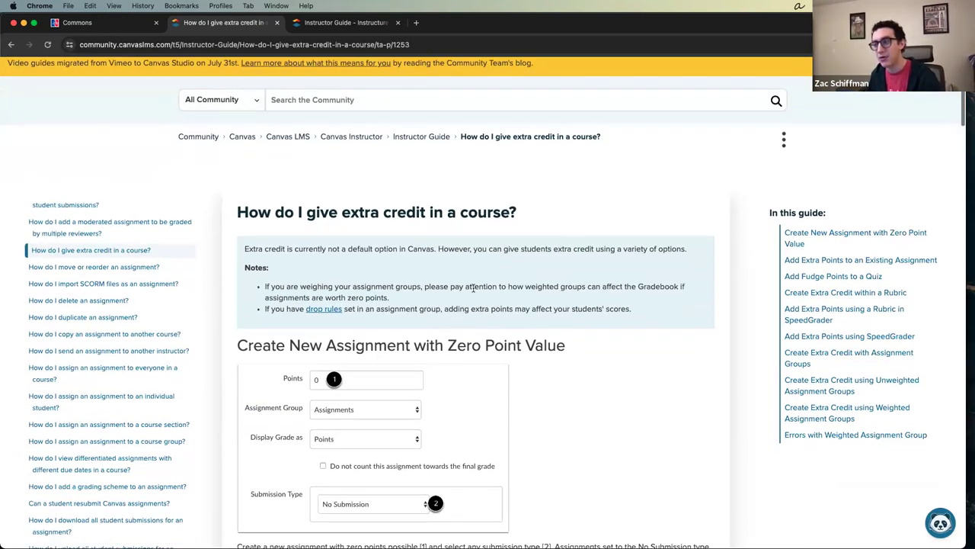
drag(249, 248, 478, 249)
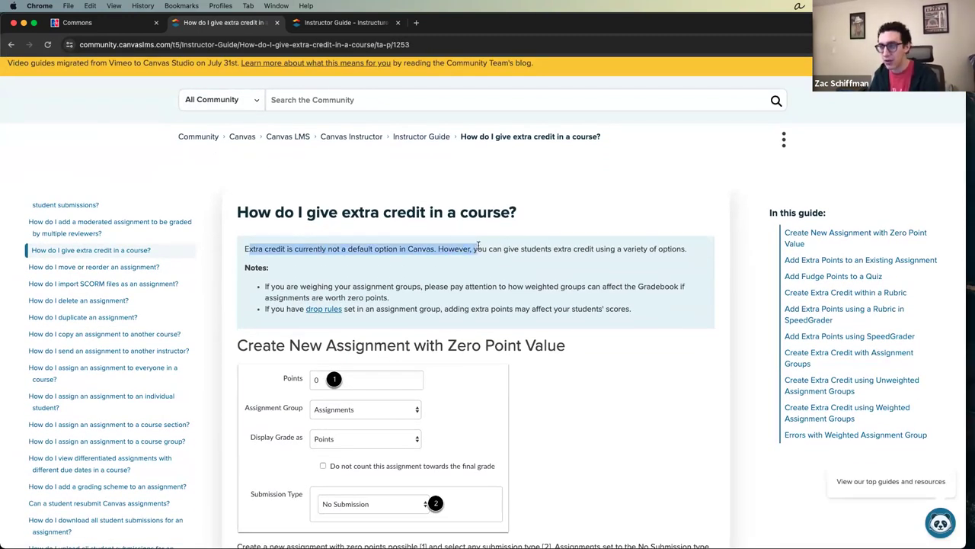
drag(264, 286, 458, 308)
scroll(455, 311, down, 5)
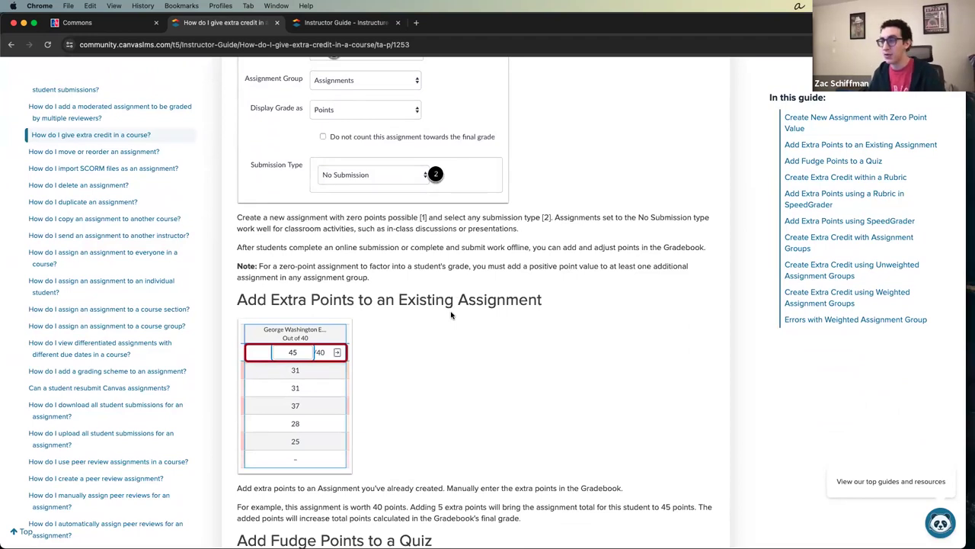
scroll(343, 290, up, 1)
scroll(87, 175, up, 10)
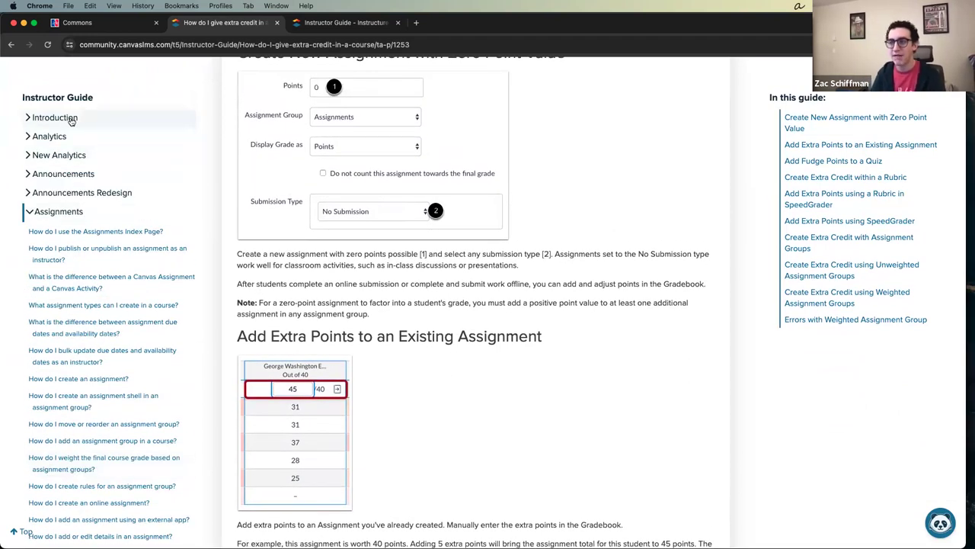
scroll(104, 168, up, 5)
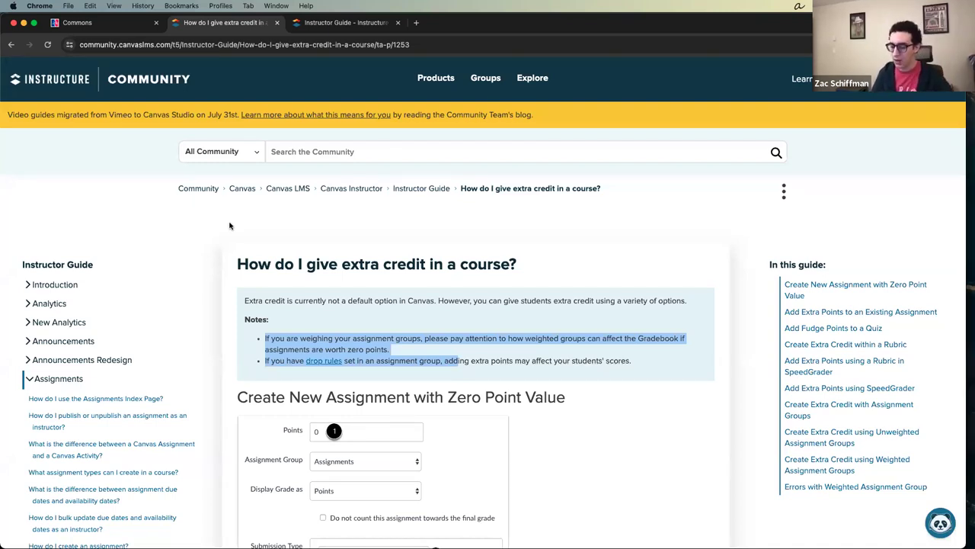
Go back from the article through the Instructor Guide pages to the Canvas LMS community page.
click(12, 45)
click(11, 45)
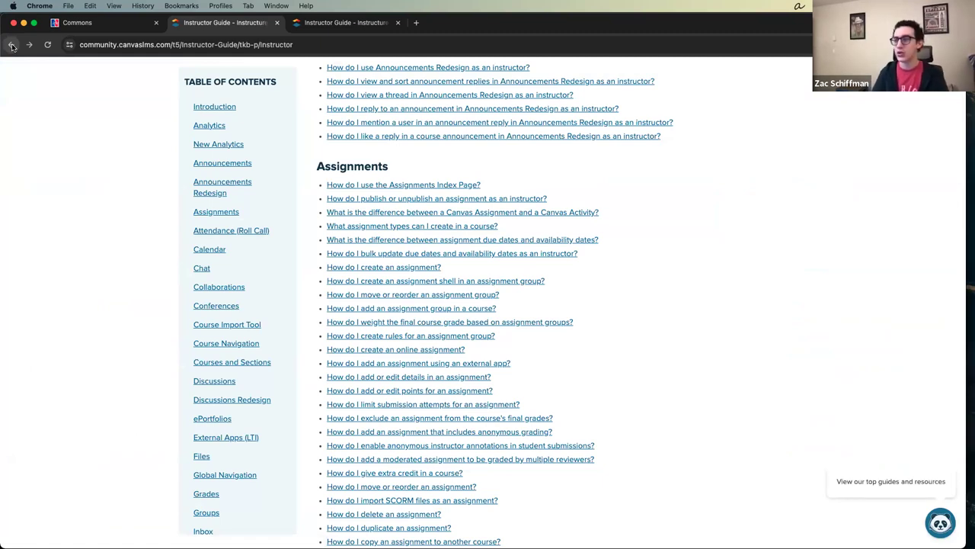
click(12, 45)
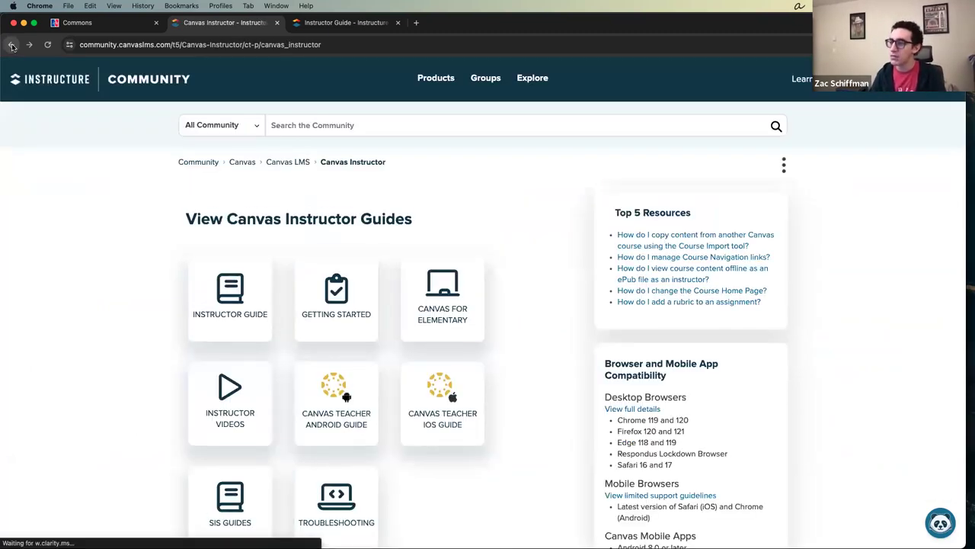
click(11, 46)
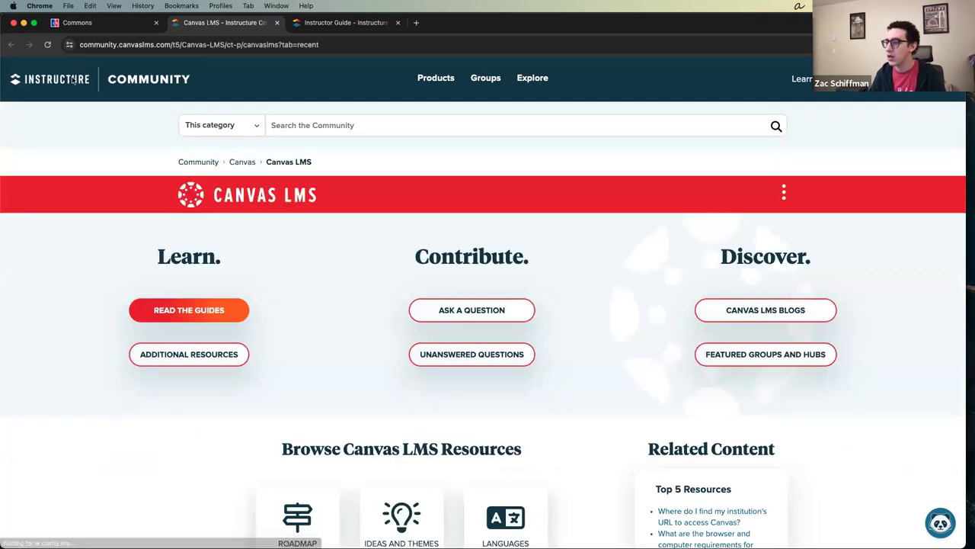
Open the guides for the Student role and look over the Student Guide's first topics.
click(218, 311)
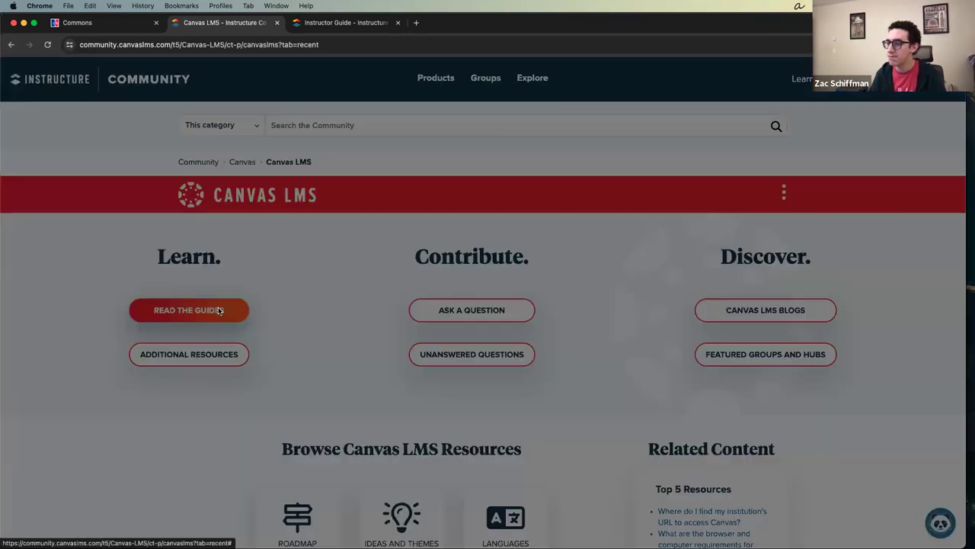
click(334, 401)
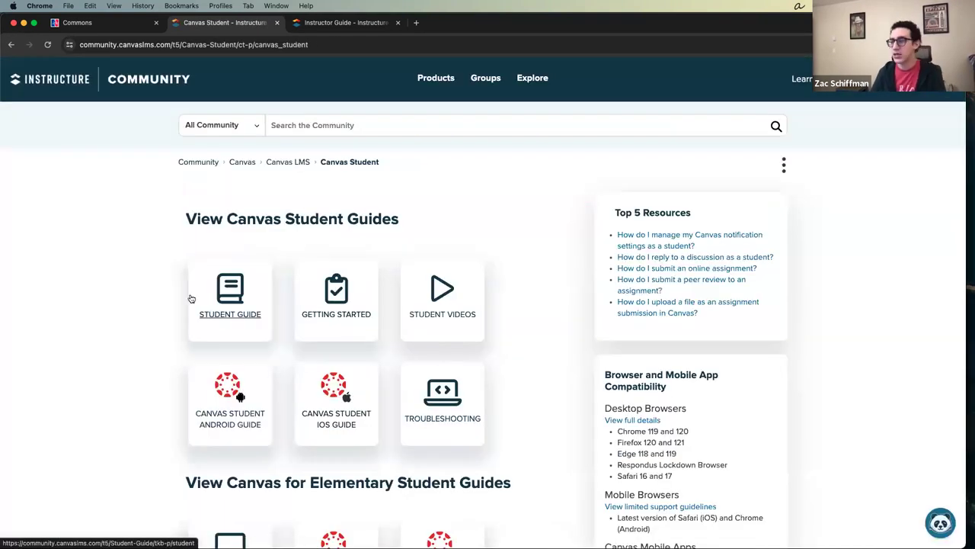
click(222, 289)
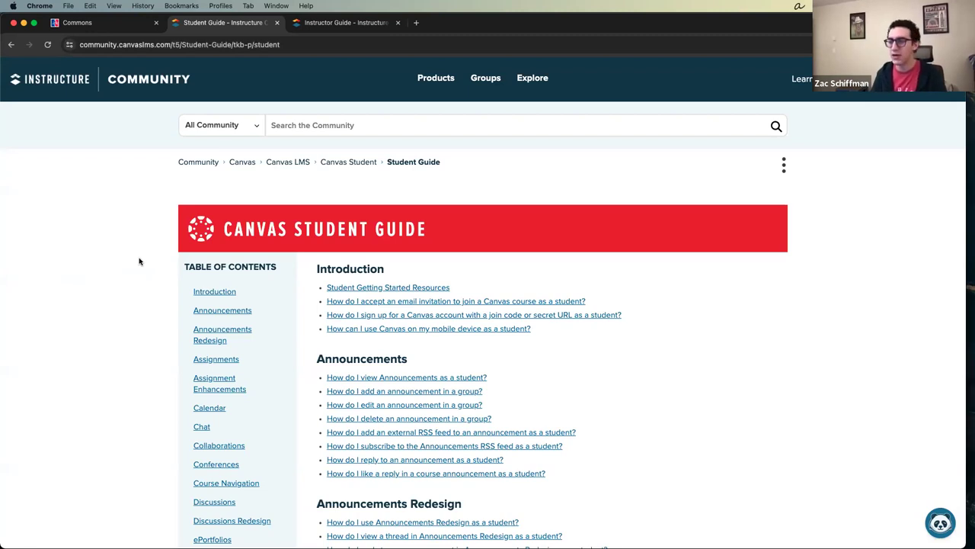
scroll(140, 261, down, 2)
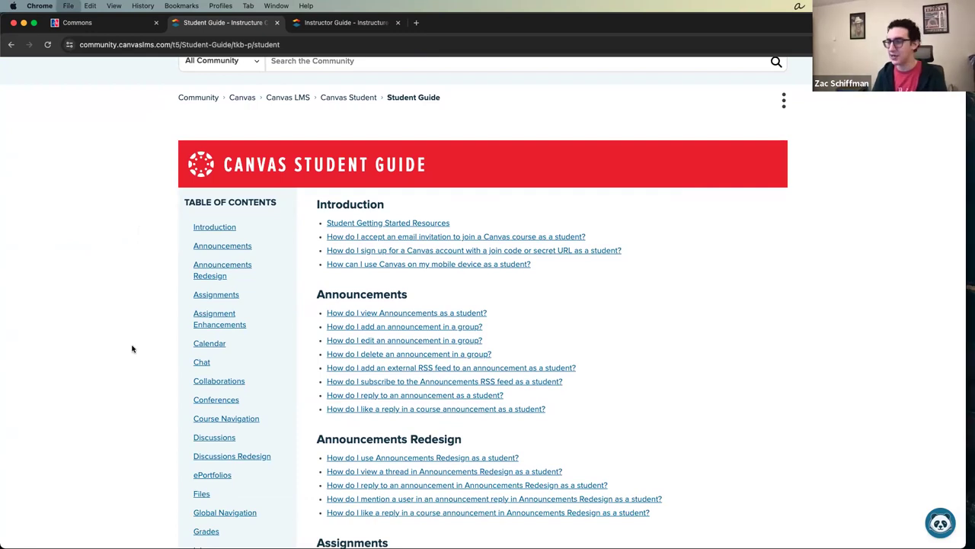
Close both community guide pages and the Help resources, and return to the Canvas Dashboard.
key(super+w)
key(super+w)
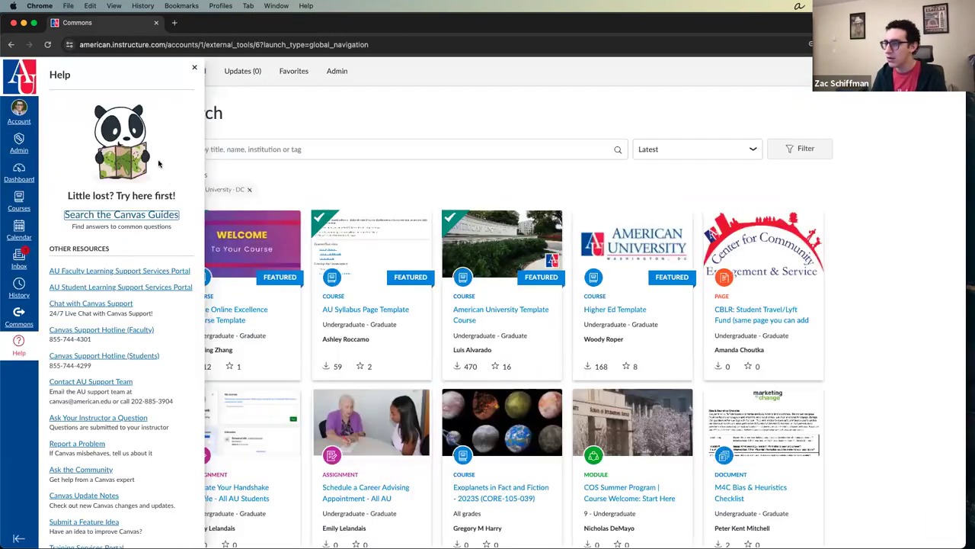
click(193, 69)
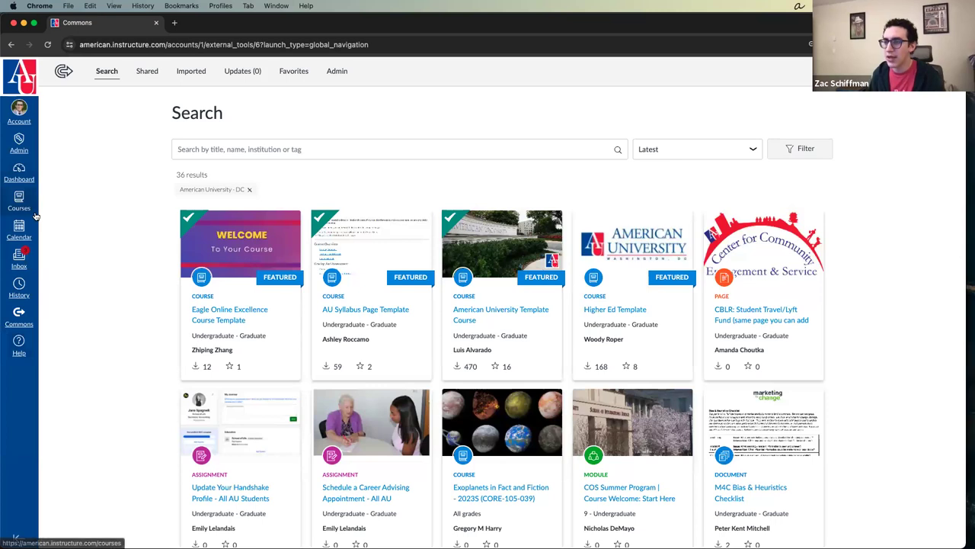
click(26, 173)
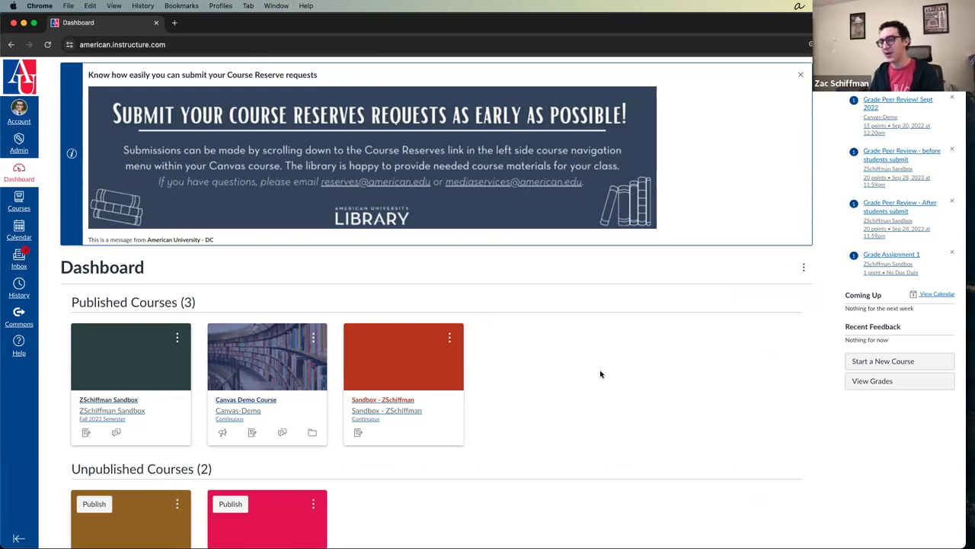
Open the three published courses from the Dashboard, each in its own browser tab.
scroll(601, 374, down, 1)
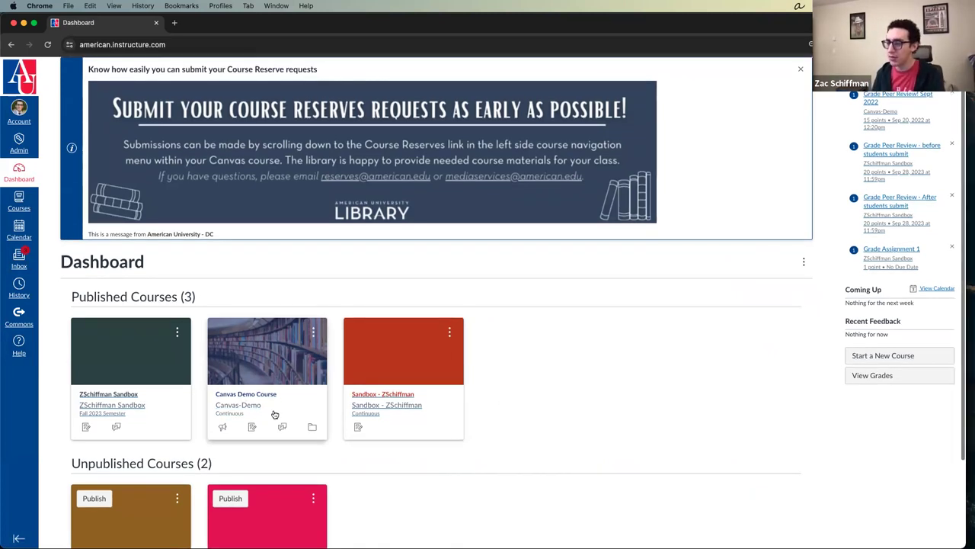
super+click(145, 404)
super+click(145, 405)
super+click(385, 404)
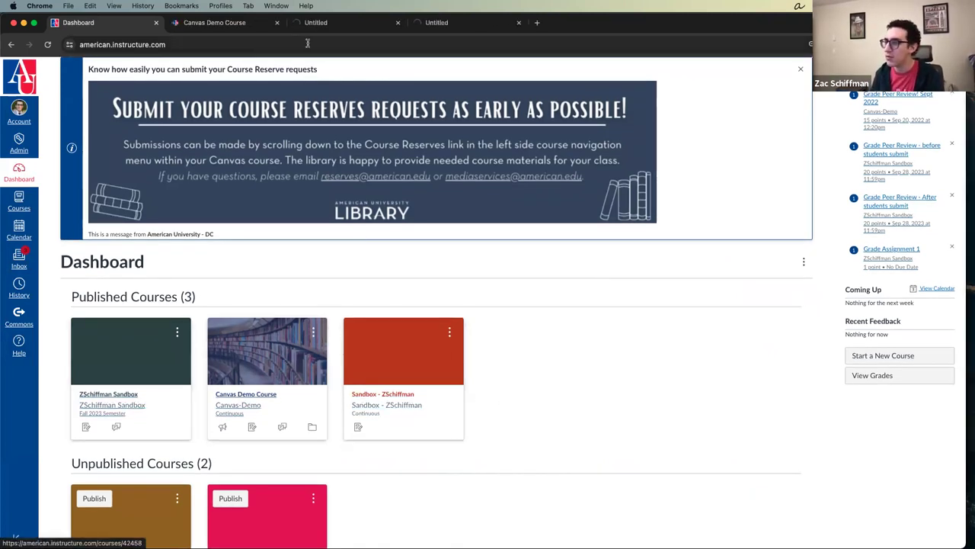
Switch to the Fall 2023 sandbox course and close the tabs of the other two courses.
click(304, 23)
click(305, 24)
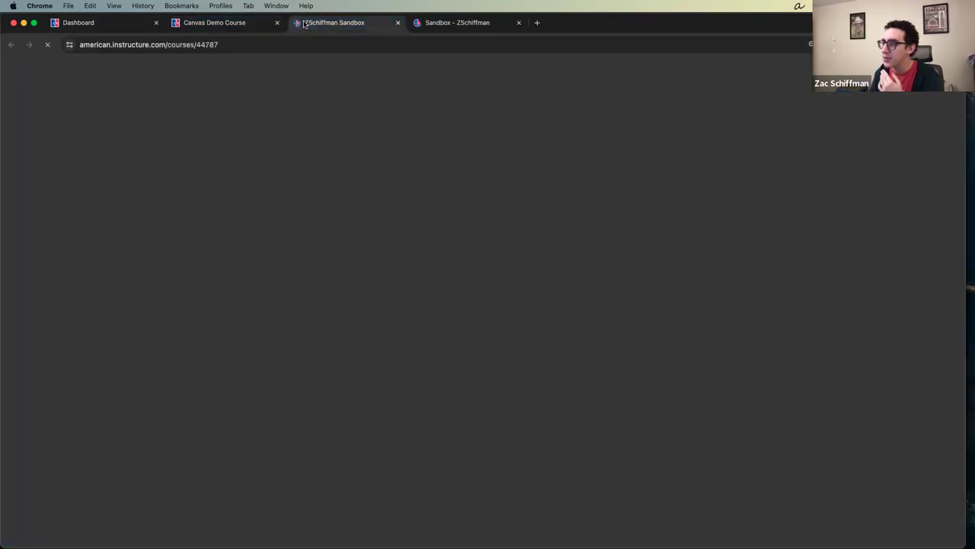
click(427, 26)
click(277, 22)
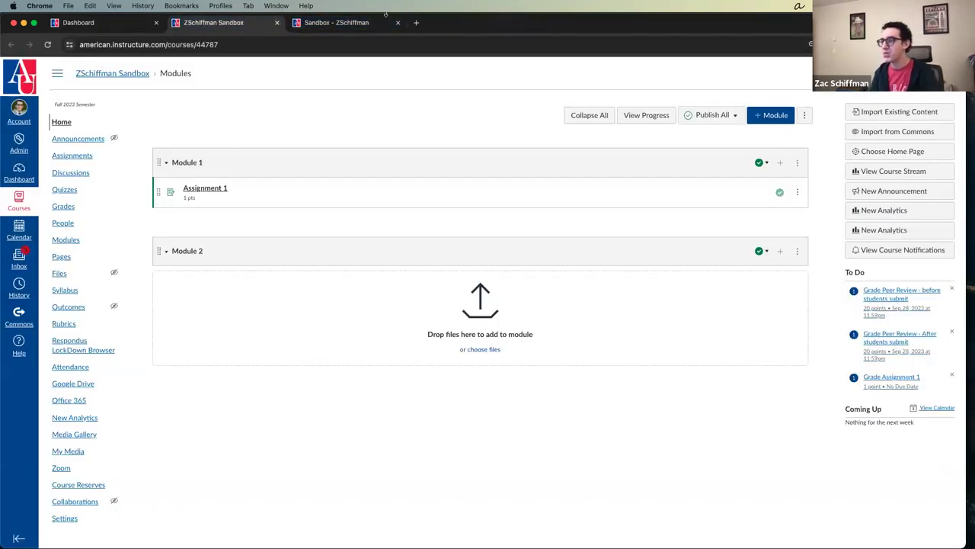
click(396, 23)
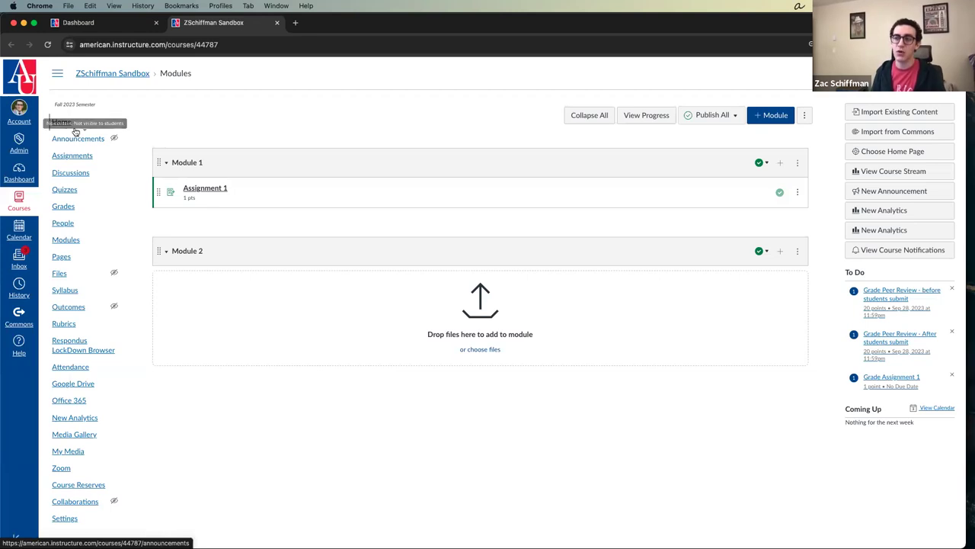
Collapse the sandbox course's navigation menu and expand it again.
click(58, 75)
click(56, 76)
click(55, 77)
click(54, 78)
click(54, 77)
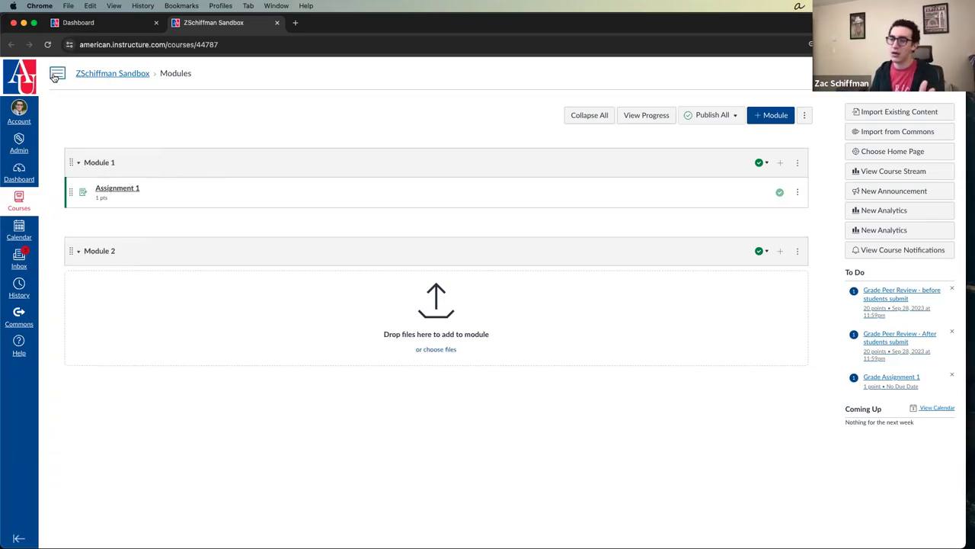
click(54, 78)
click(54, 78)
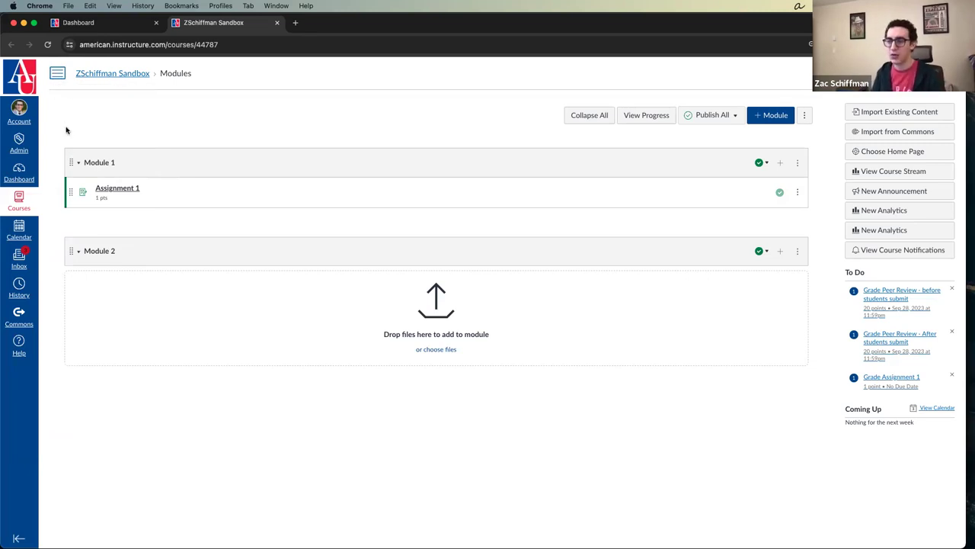
click(59, 75)
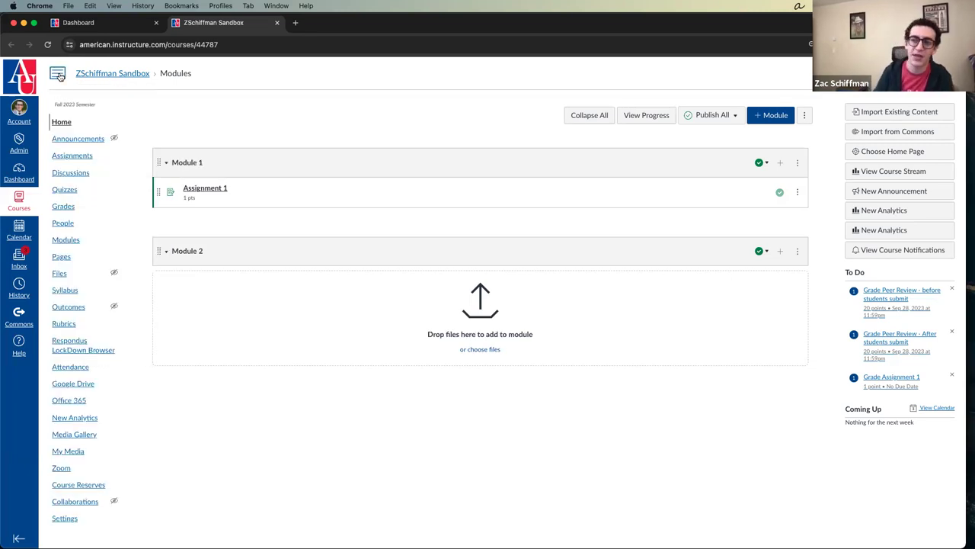
Open the course's Grades page and examine the gradebook from the first assignment column across to the Total column.
click(80, 210)
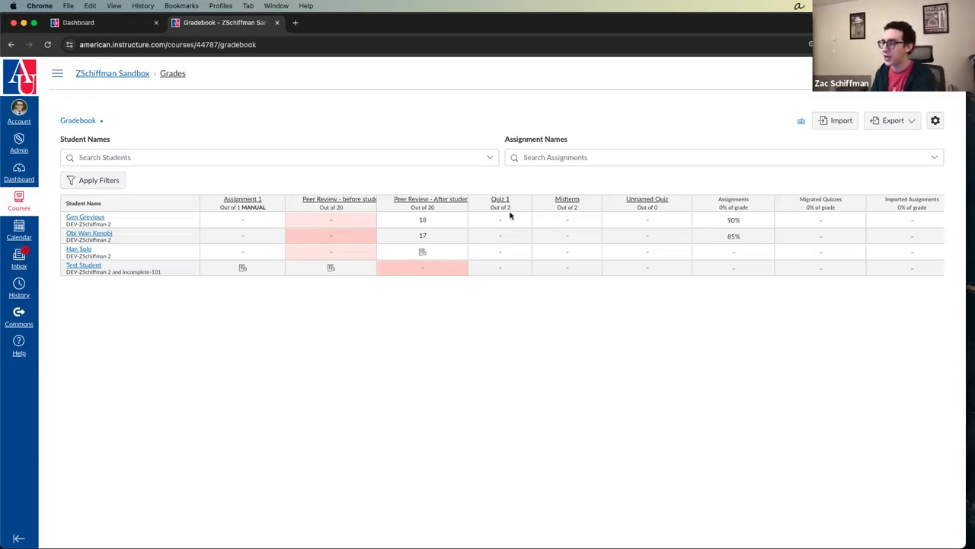
scroll(323, 241, right, 2)
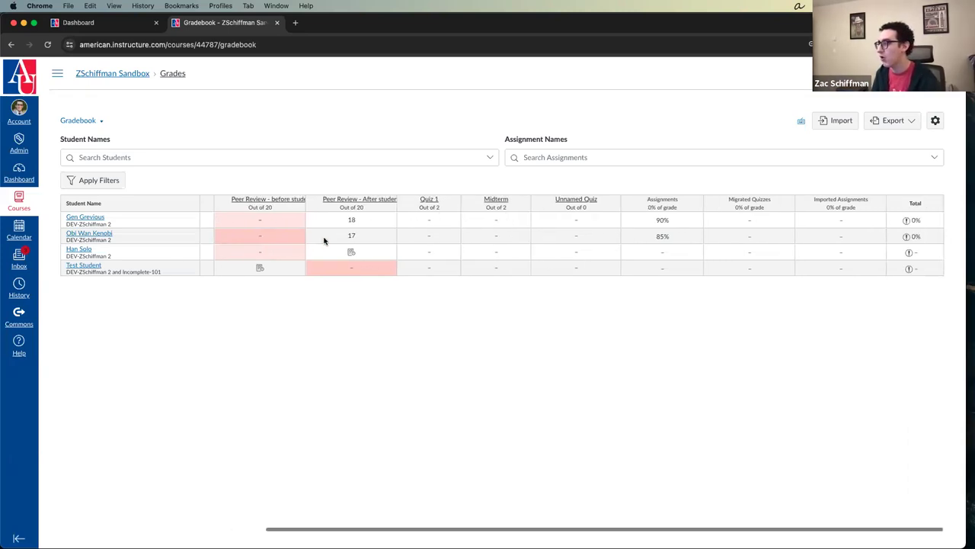
scroll(698, 251, left, 2)
scroll(698, 251, right, 2)
scroll(697, 251, left, 2)
scroll(688, 251, right, 2)
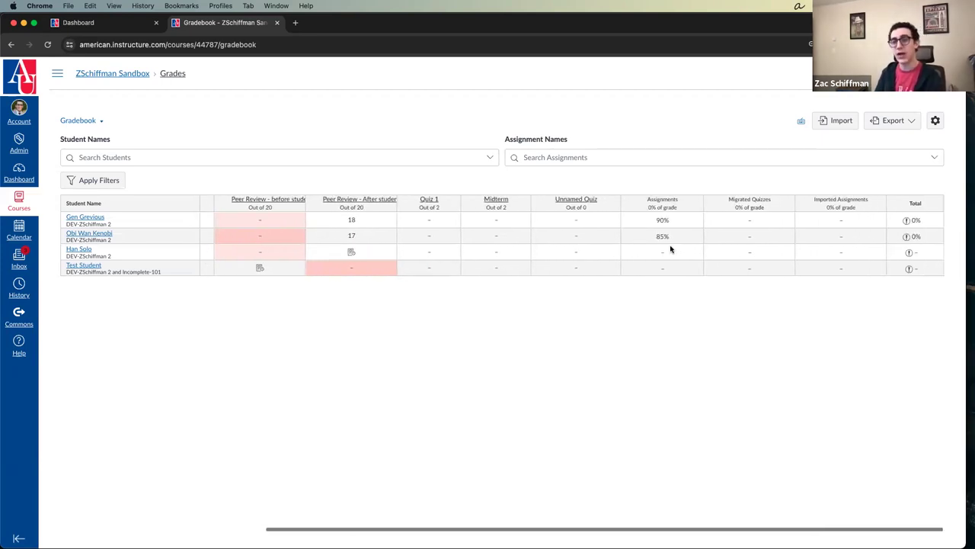
scroll(669, 247, left, 2)
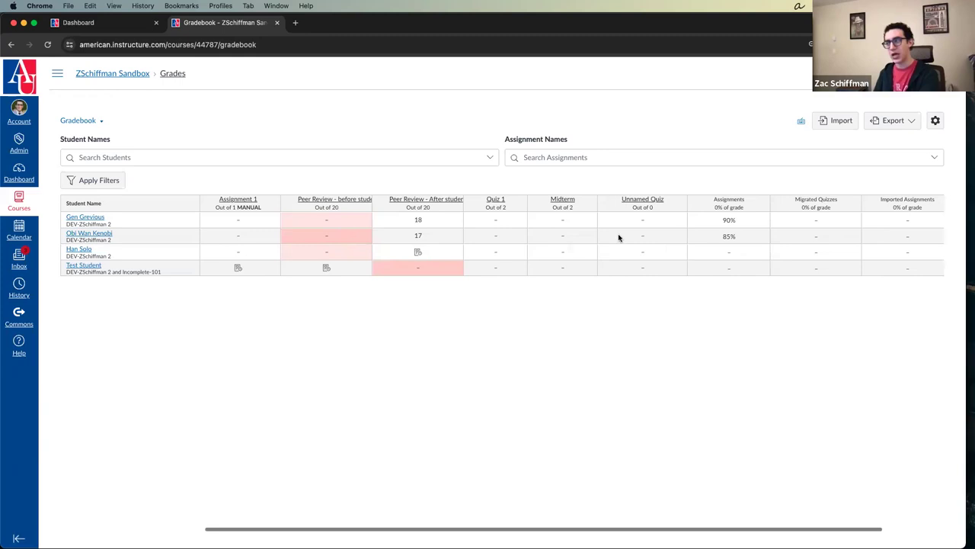
scroll(618, 235, right, 2)
scroll(596, 245, left, 2)
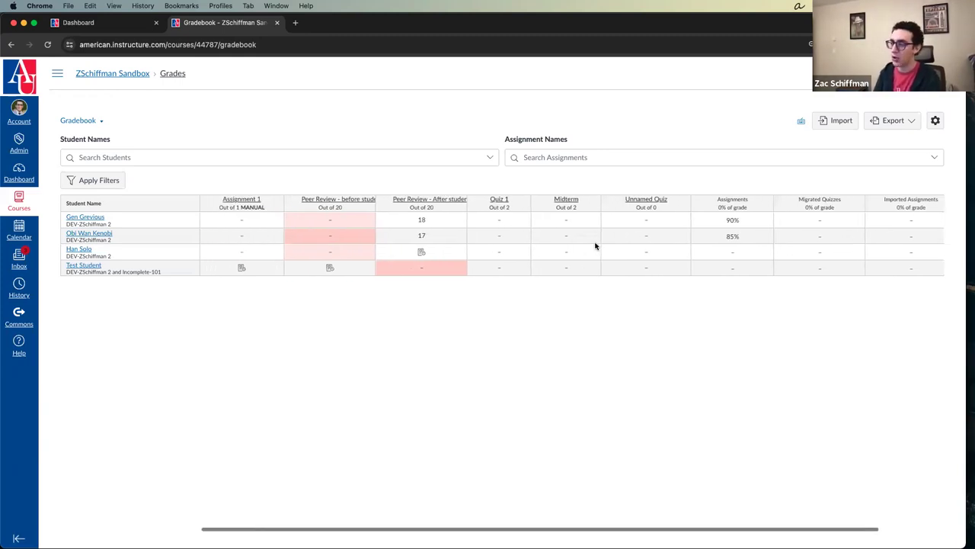
scroll(597, 246, right, 2)
scroll(596, 245, left, 2)
scroll(596, 245, right, 2)
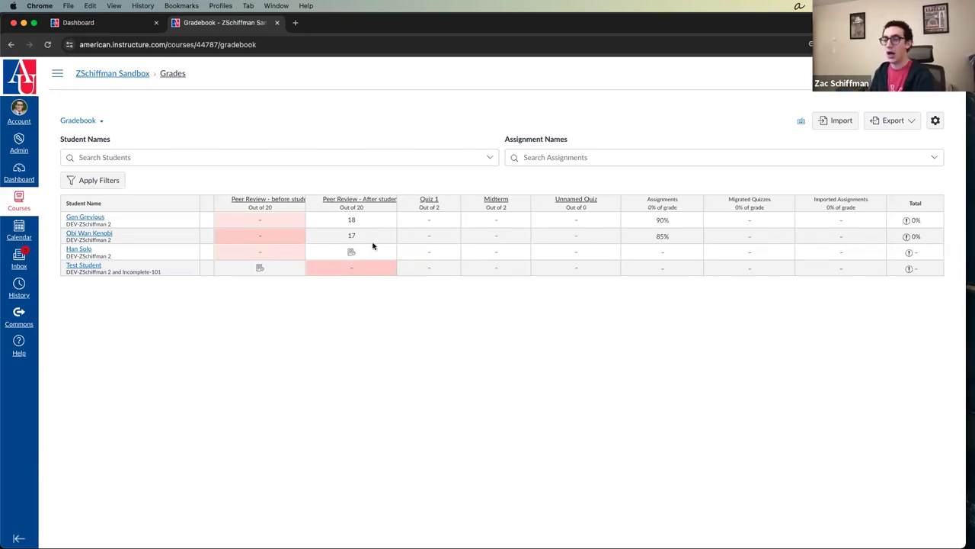
scroll(373, 244, left, 2)
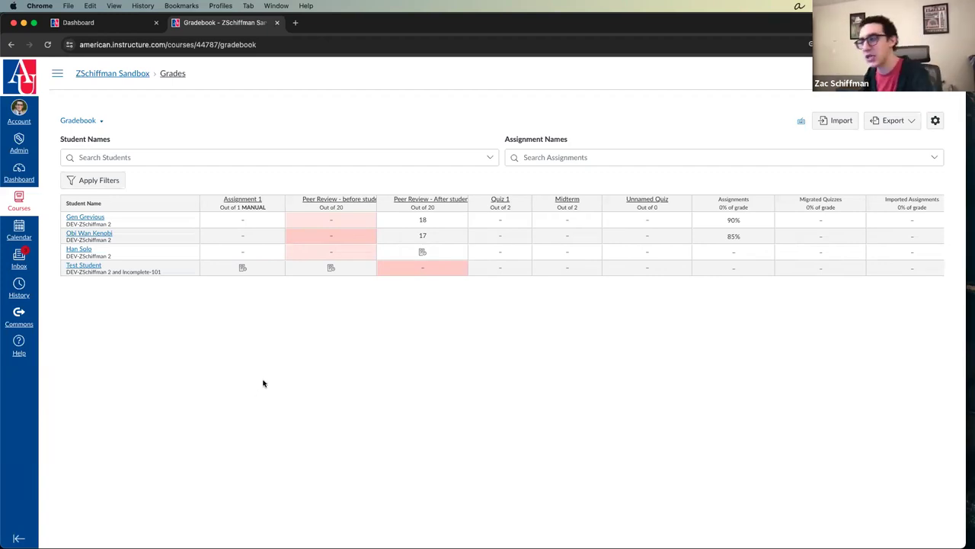
Enter a score of 1 on Assignment 1 for each of the three students listed above Test Student.
click(242, 220)
text(1)
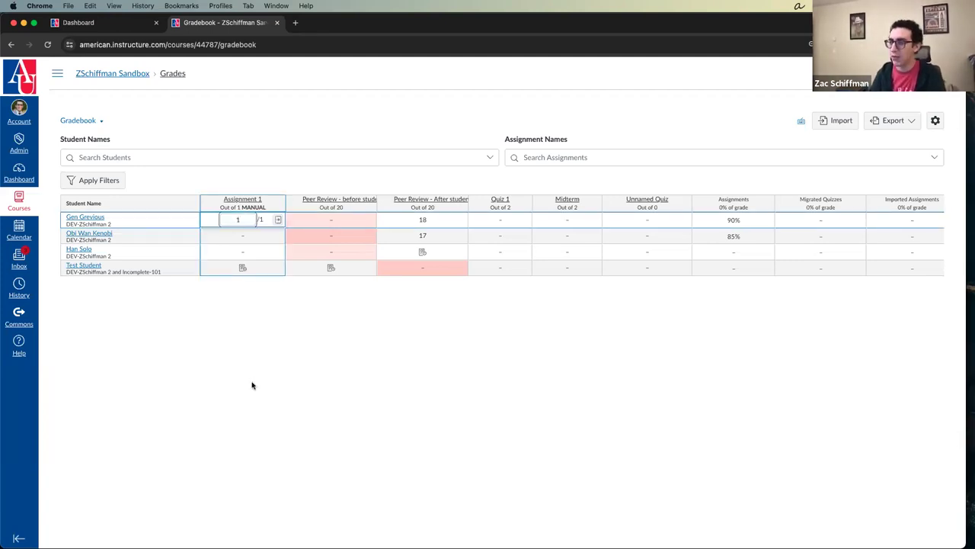
key(Return)
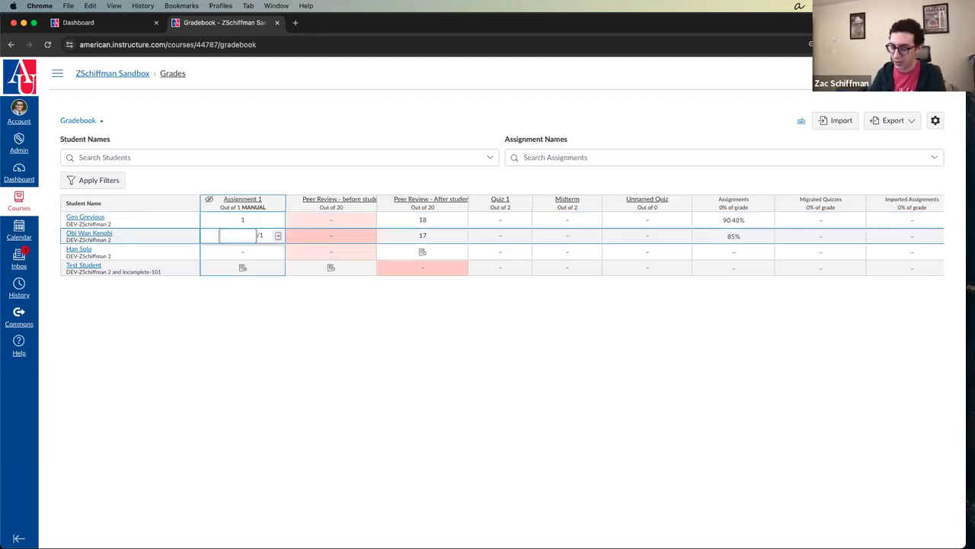
key(Return)
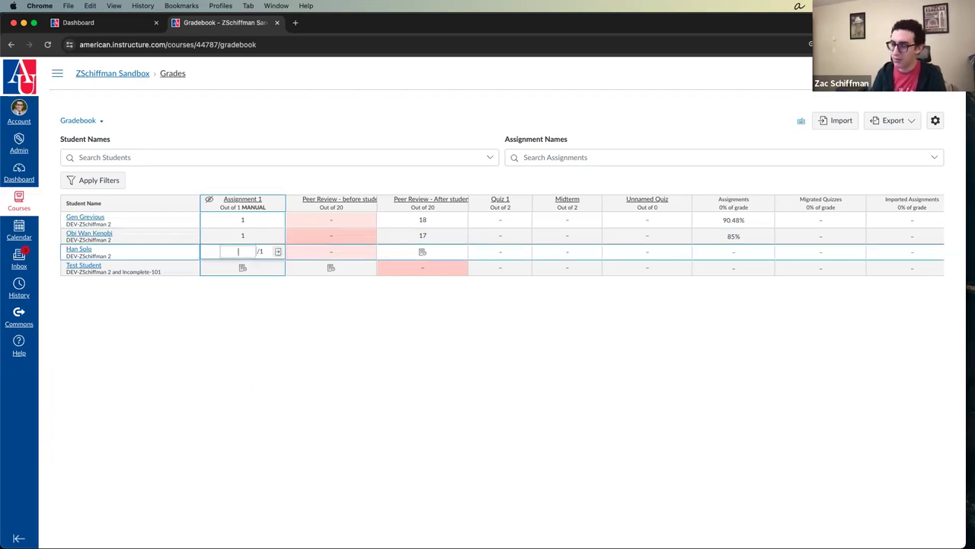
key(Return)
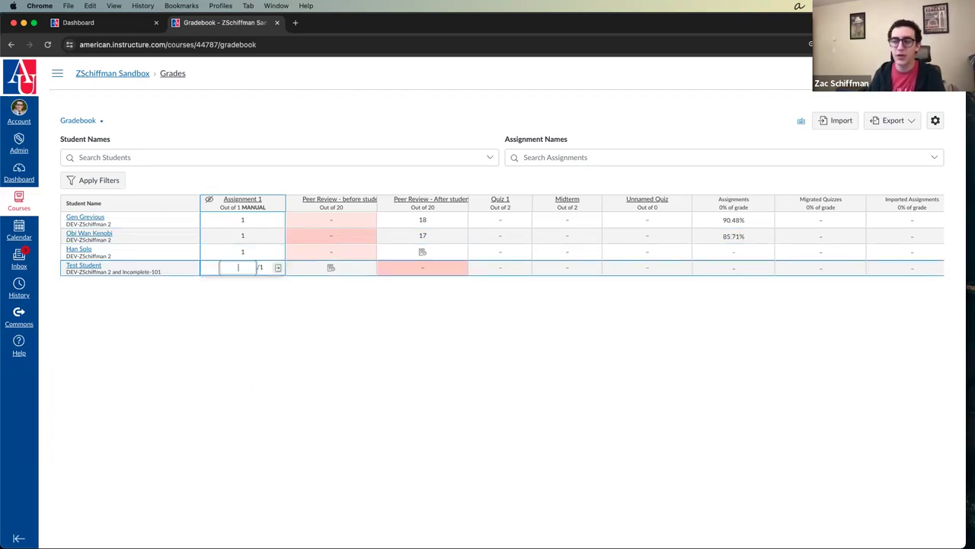
click(301, 385)
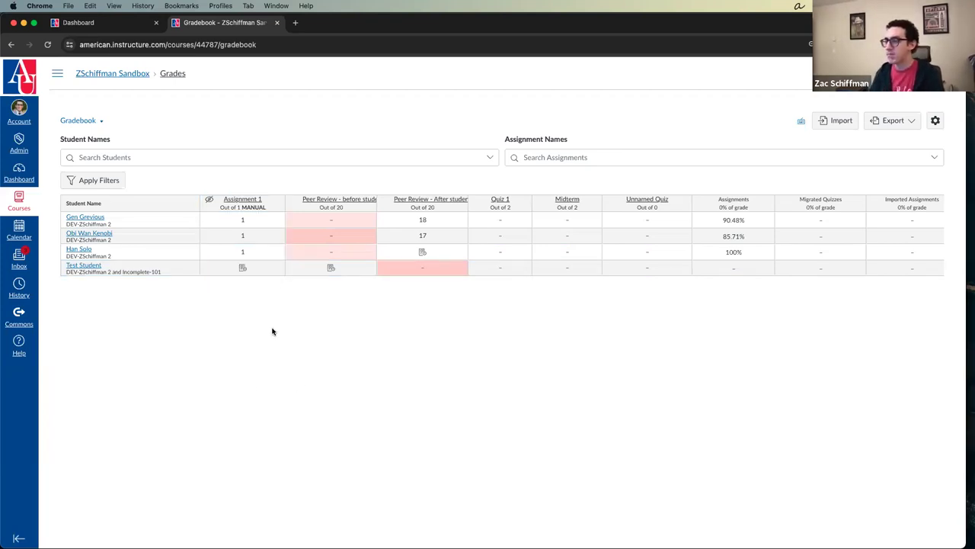
Open the Gradebook Settings at Late Policies and briefly switch the automatic grade for missing submissions on and off.
scroll(300, 244, right, 2)
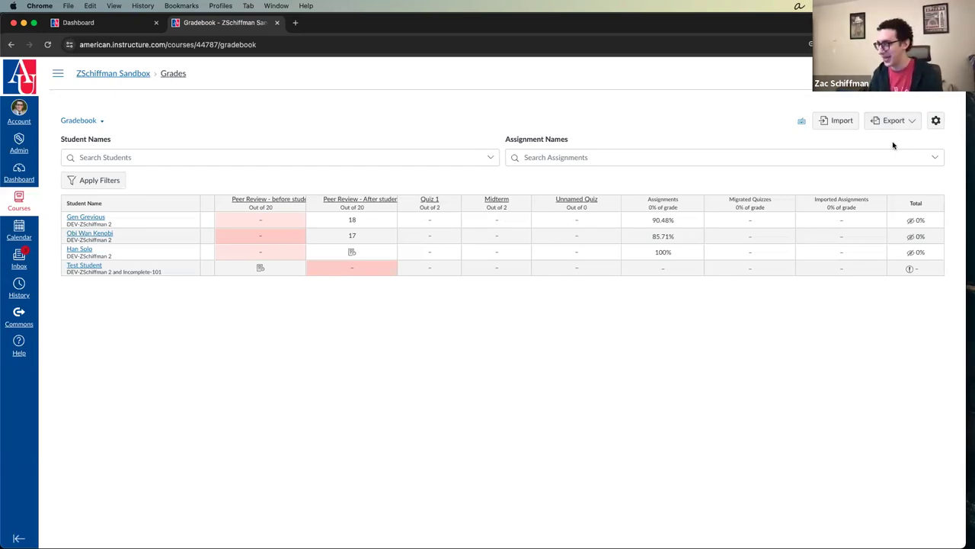
click(936, 121)
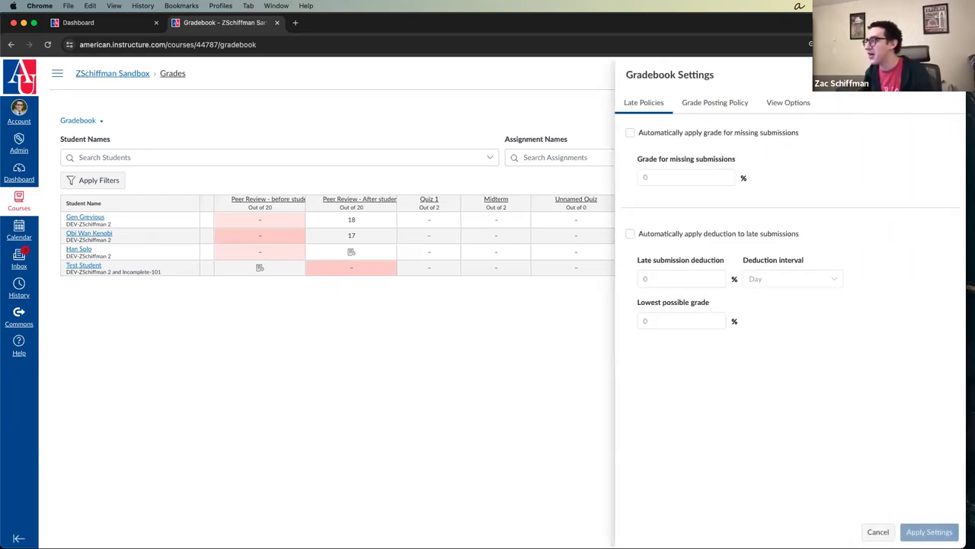
click(944, 126)
click(940, 122)
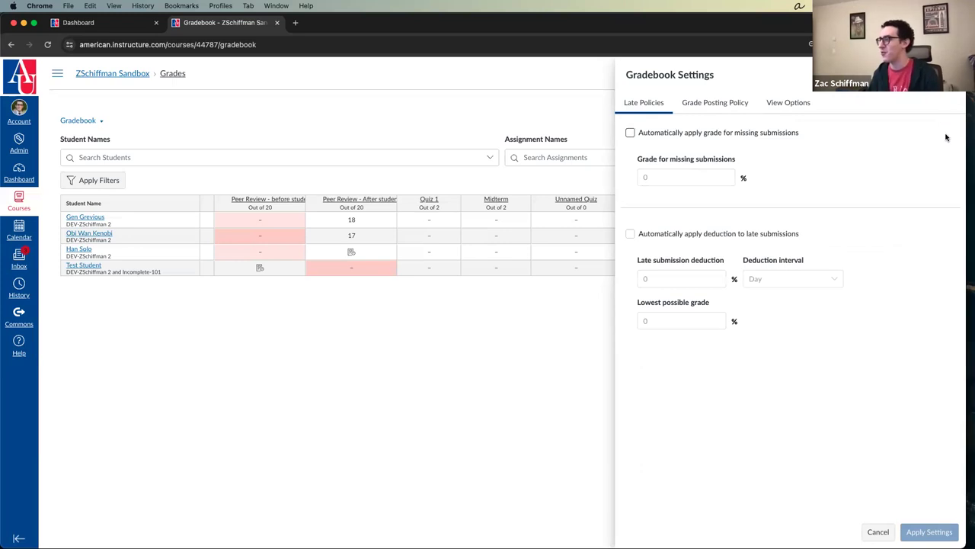
click(659, 136)
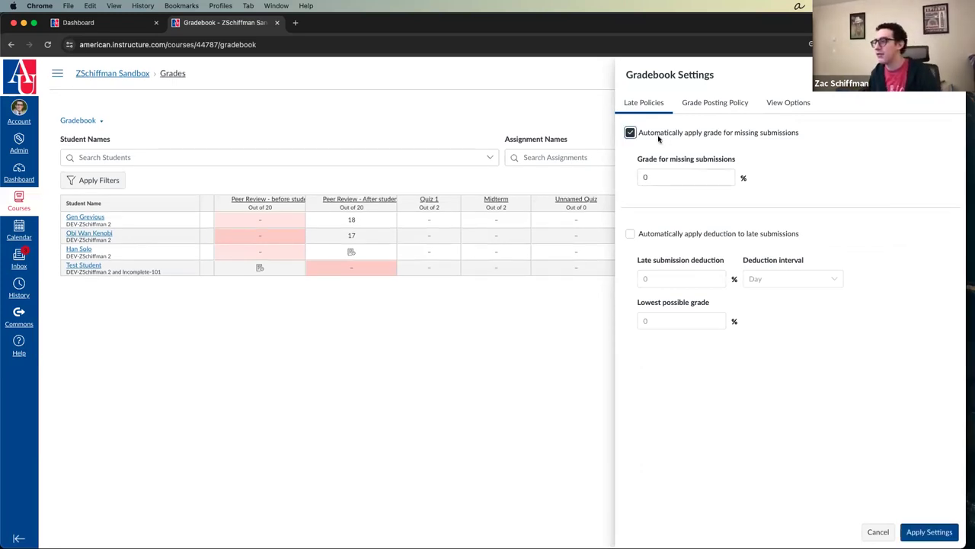
click(659, 134)
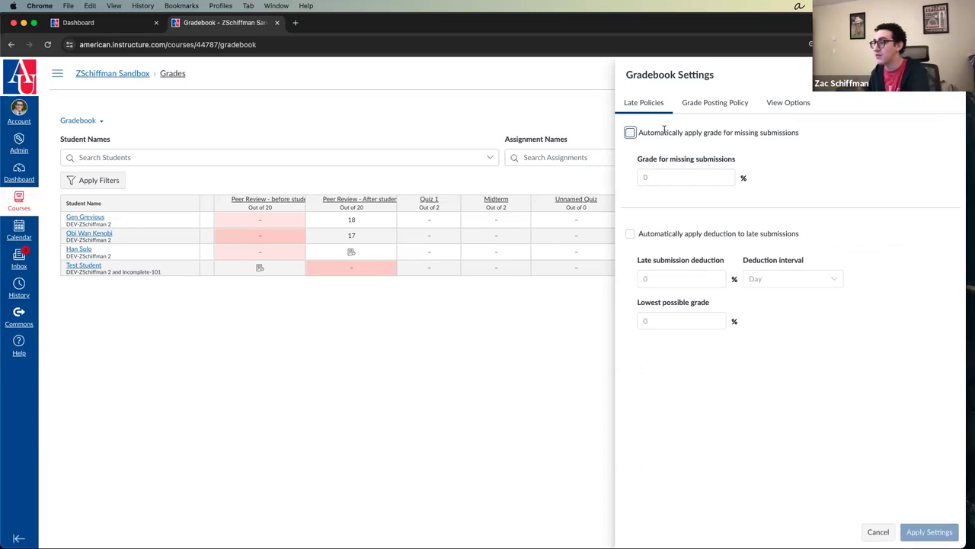
Enable automatic deductions for late submissions and set the late submission deduction to 5%.
click(656, 236)
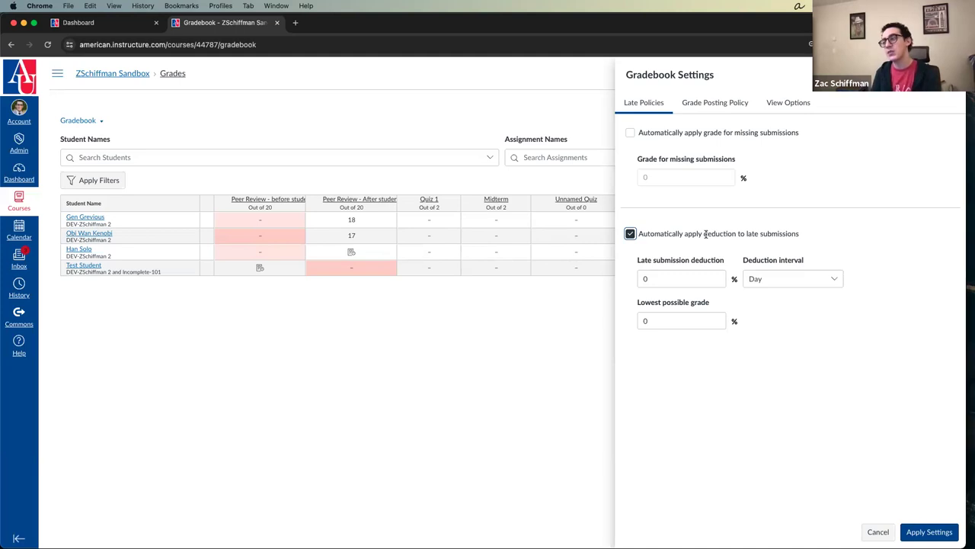
click(685, 281)
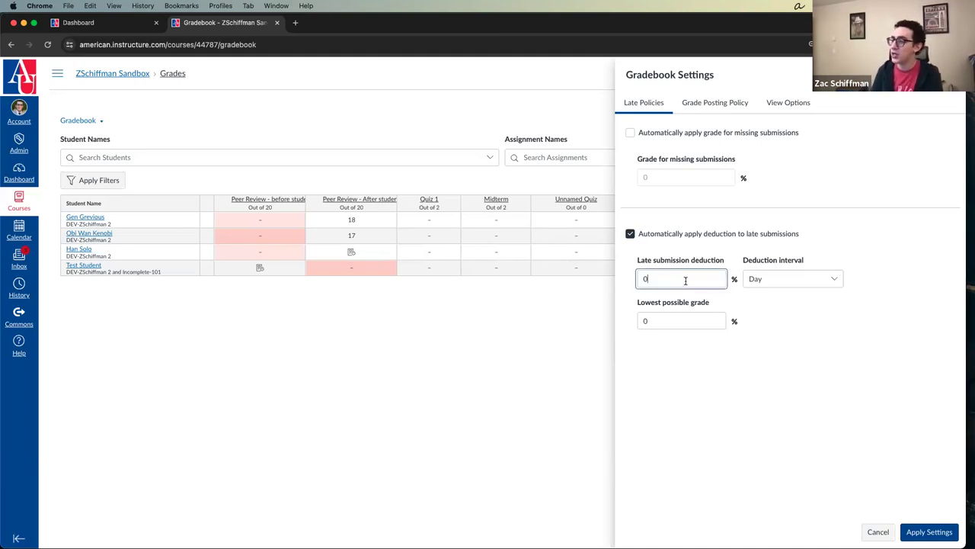
text(5)
key(Left)
key(BackSpace)
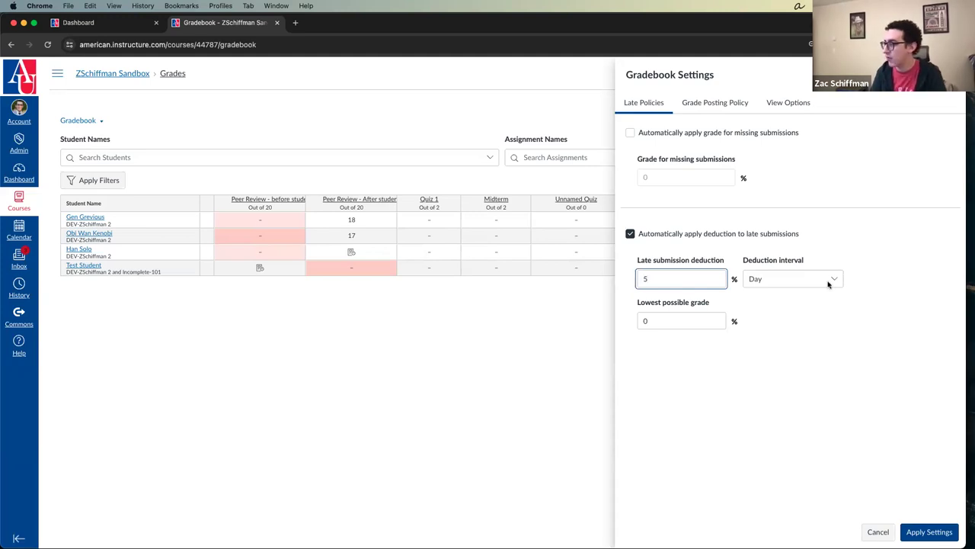
Set the lowest possible grade for late submissions to 50% and the deduction interval to Hour.
click(693, 323)
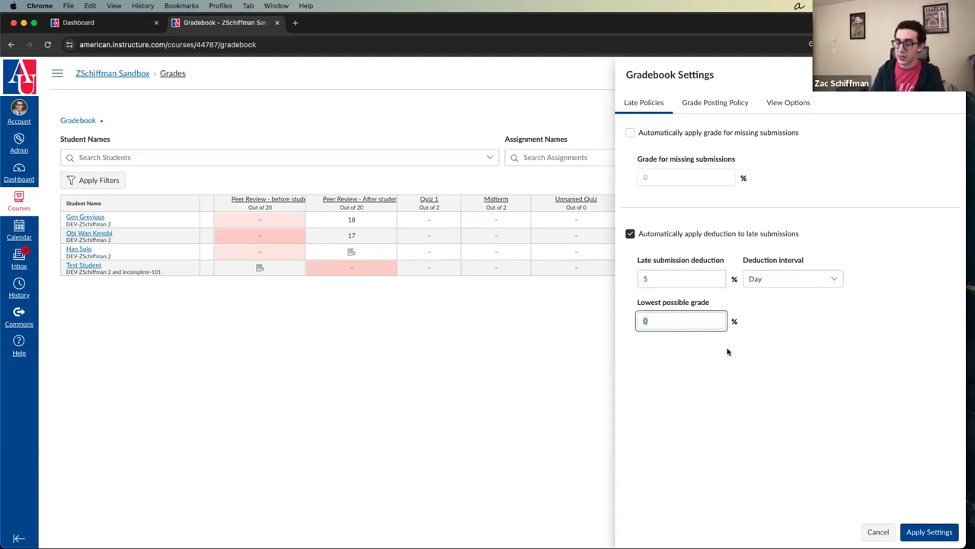
key(BackSpace)
text(50)
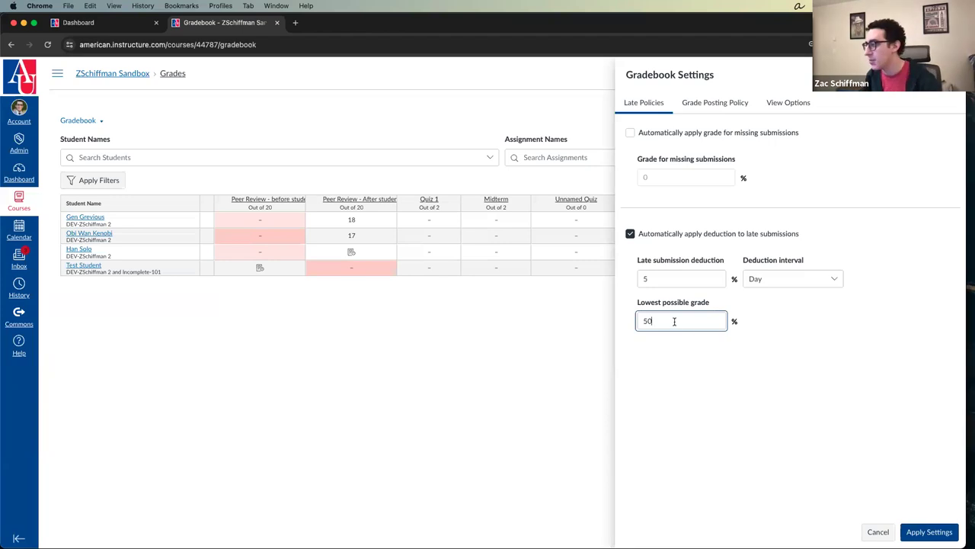
double_click(636, 325)
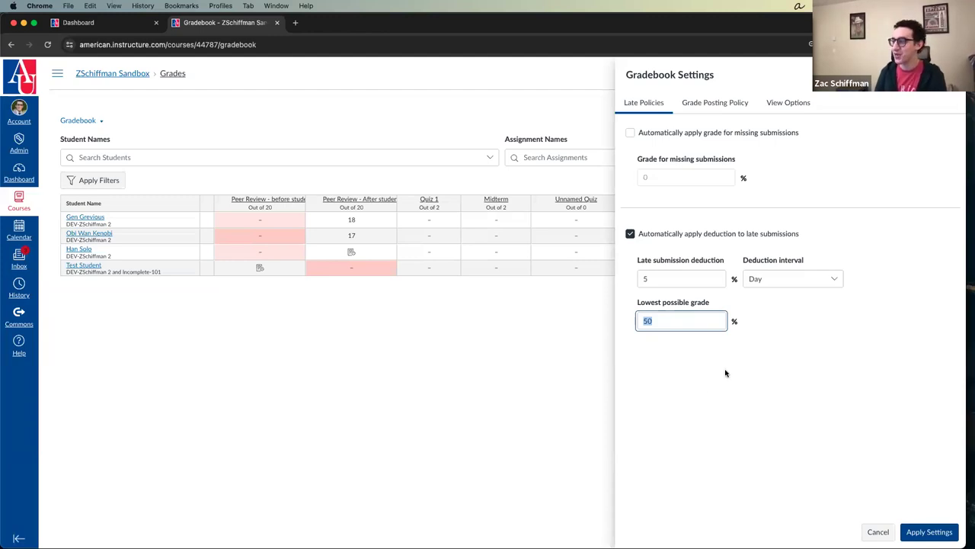
click(777, 278)
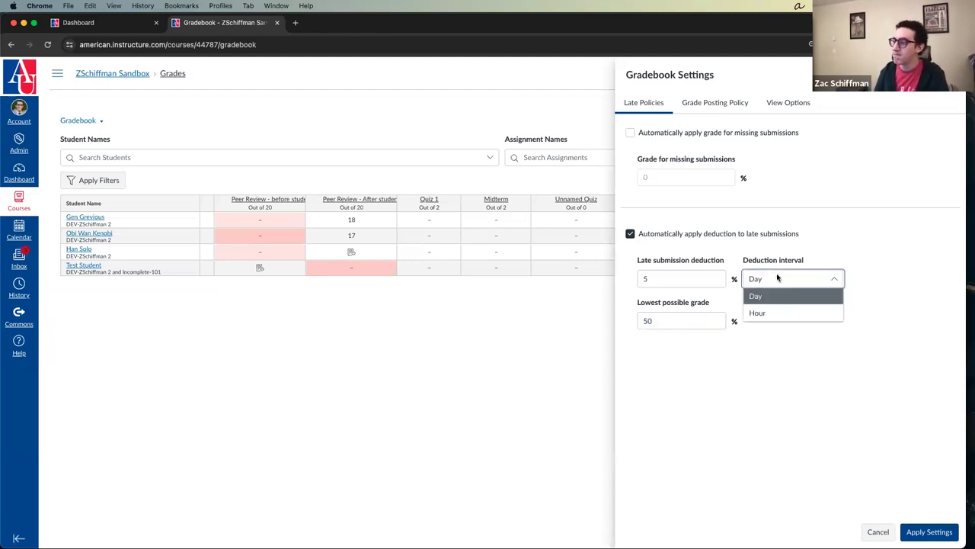
click(775, 314)
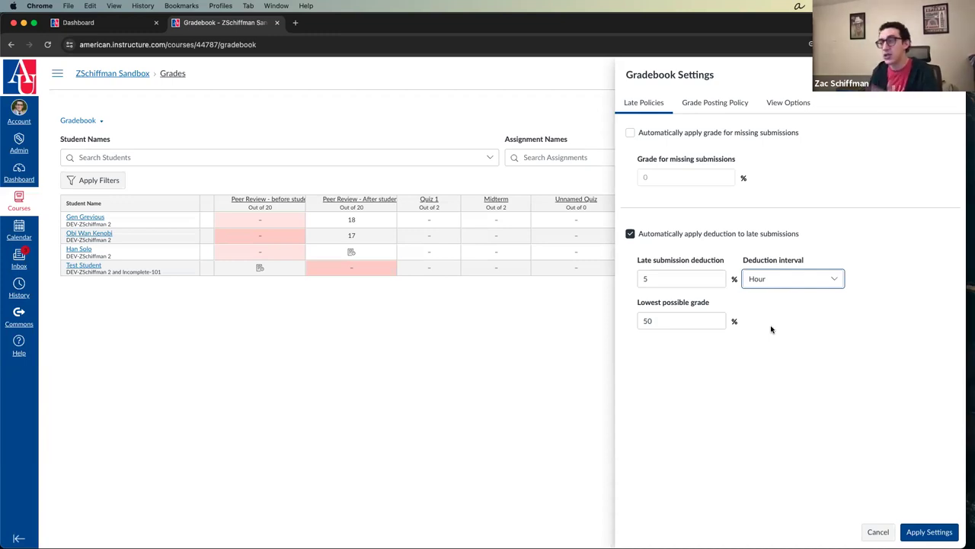
Disable the automatic late deduction and enable the automatic grade for missing submissions.
click(696, 236)
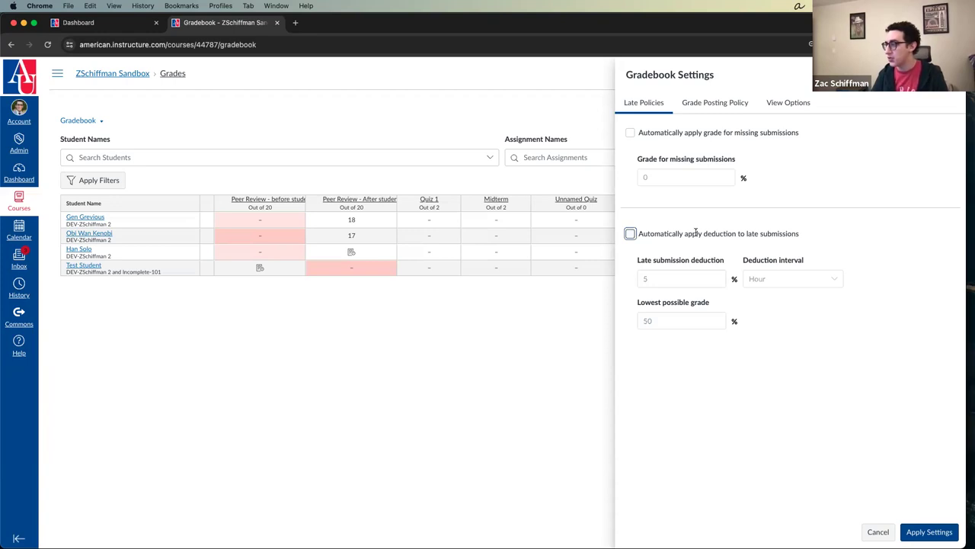
click(663, 134)
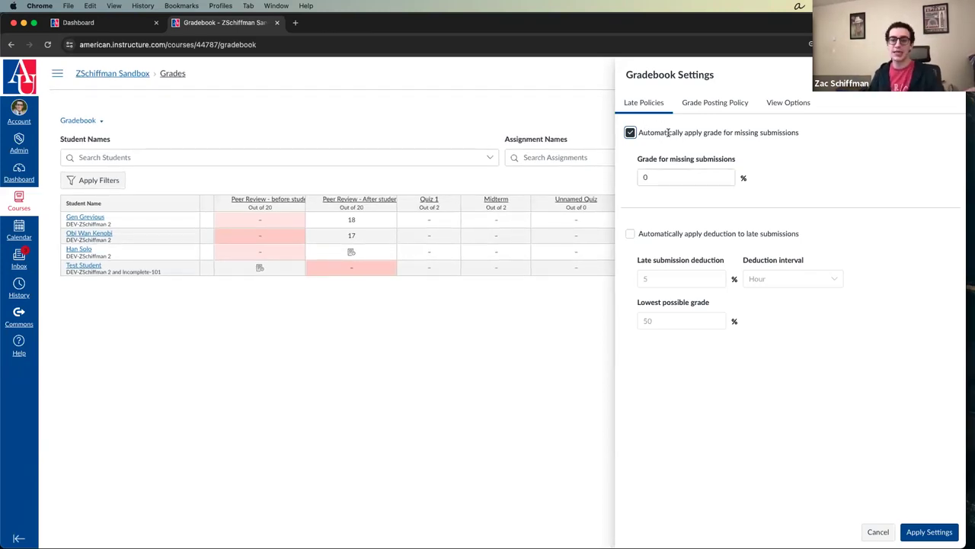
Disable the automatic grade for missing submissions and close the Gradebook Settings without applying the changes.
click(690, 177)
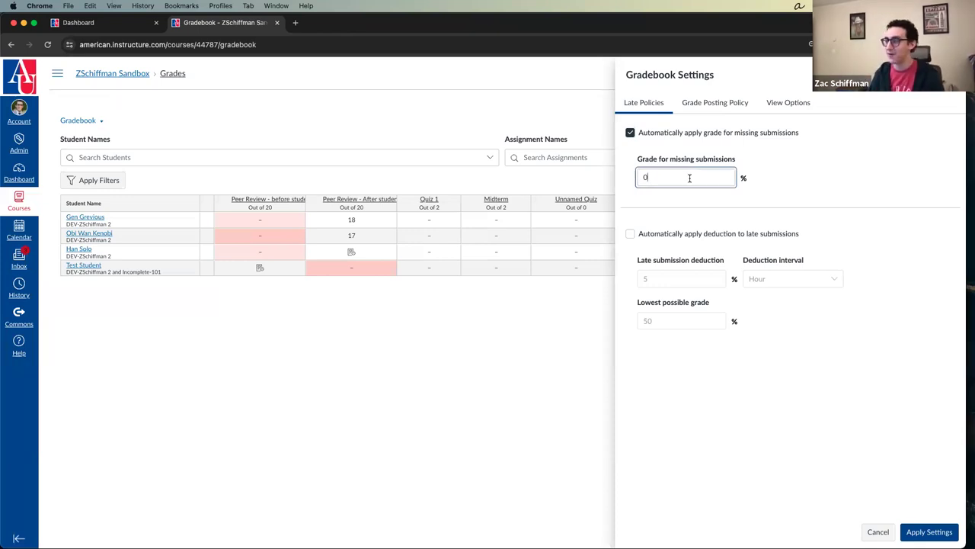
click(686, 131)
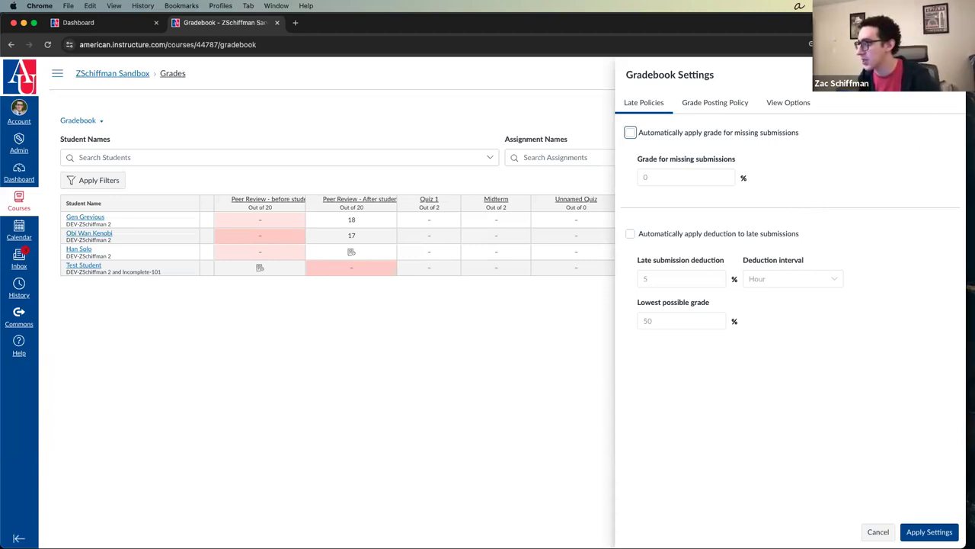
key(Escape)
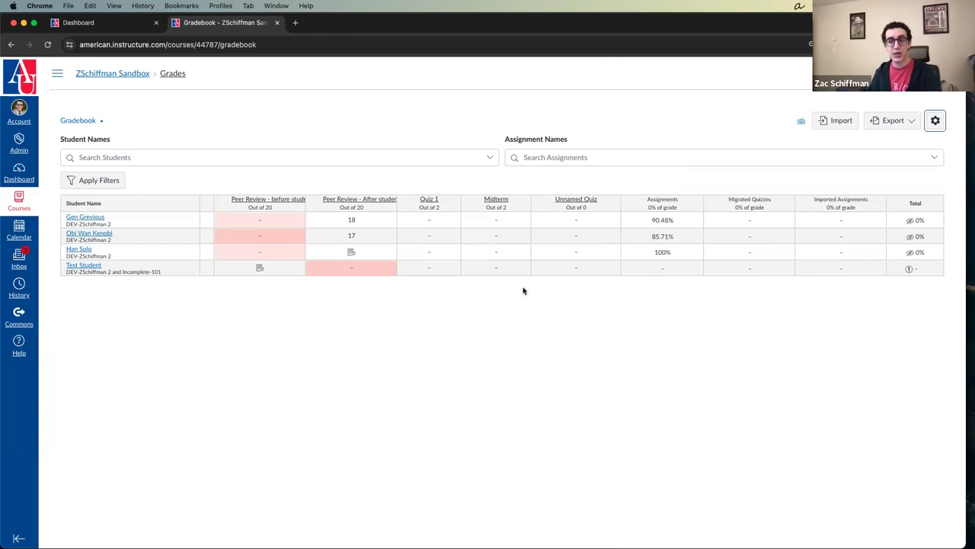
scroll(361, 247, left, 2)
scroll(362, 248, left, 1)
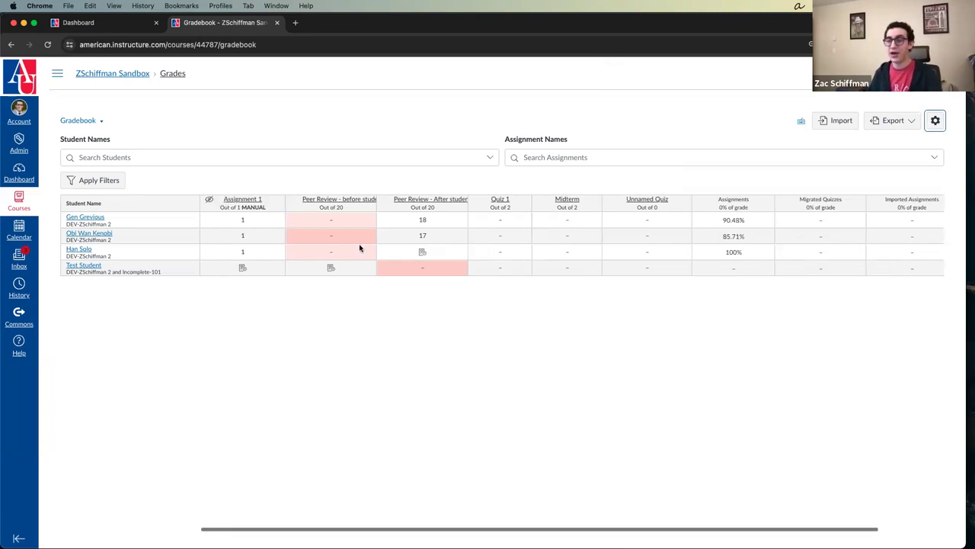
scroll(361, 248, right, 3)
scroll(361, 248, left, 3)
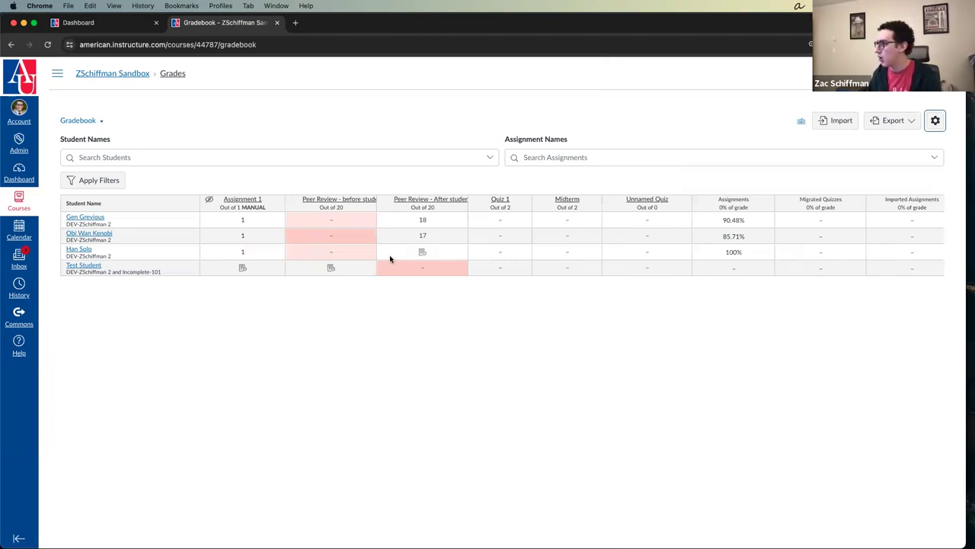
click(243, 119)
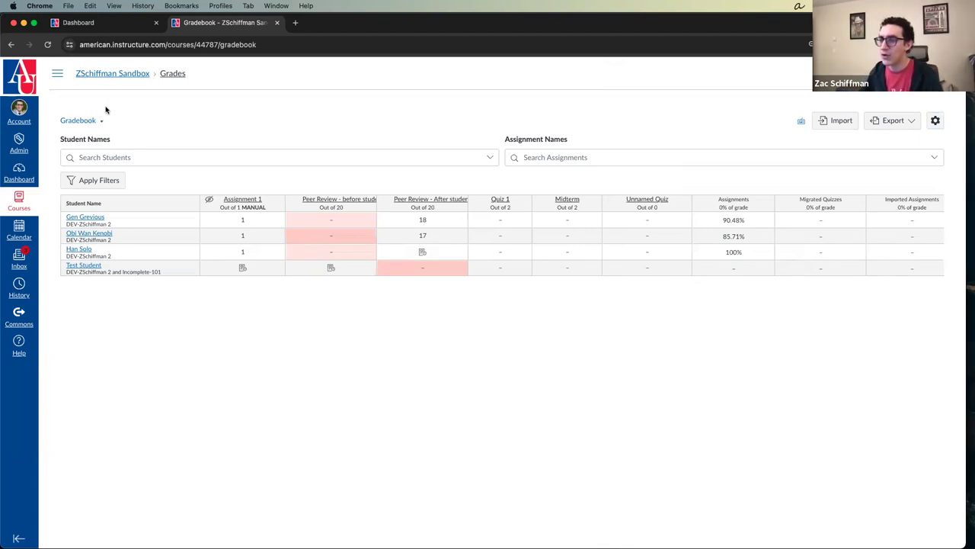
Show the course navigation menu and open the course's Assignments page.
click(57, 76)
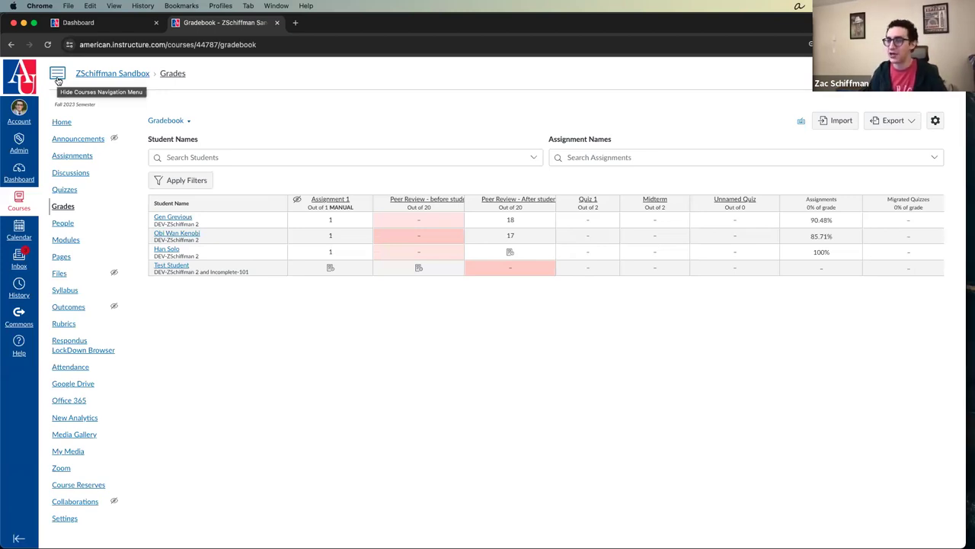
click(58, 76)
click(59, 74)
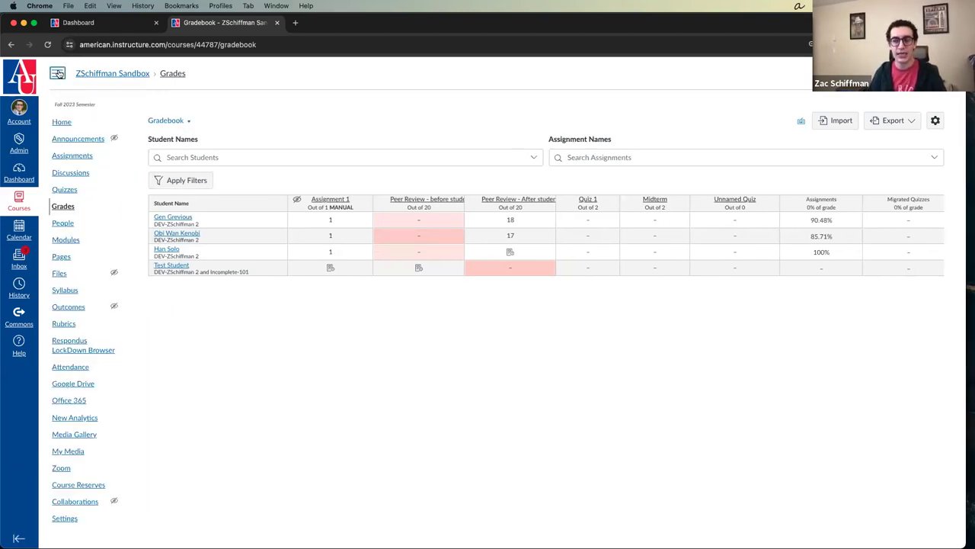
click(70, 157)
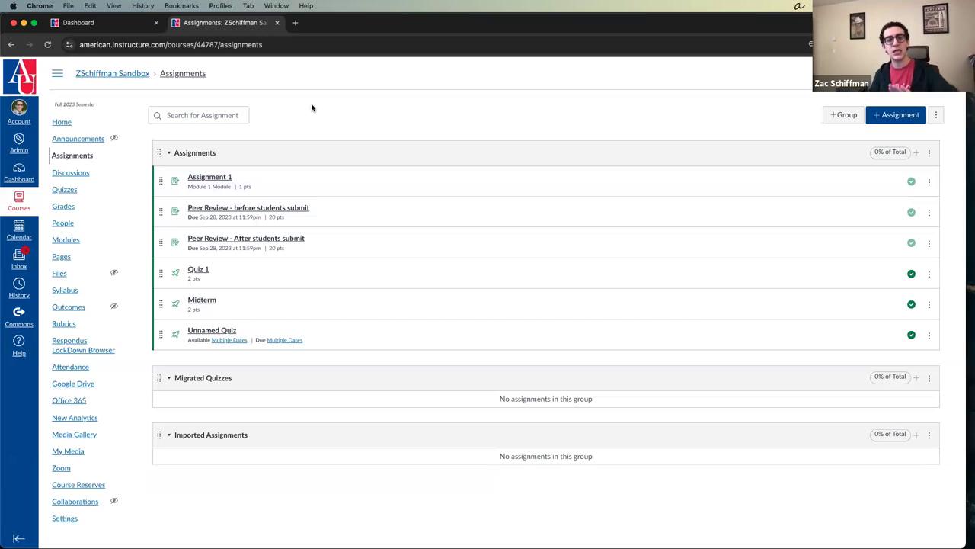
Open the Assignment Groups Weight settings and enable weighting the final grade based on assignment groups.
scroll(312, 108, down, 1)
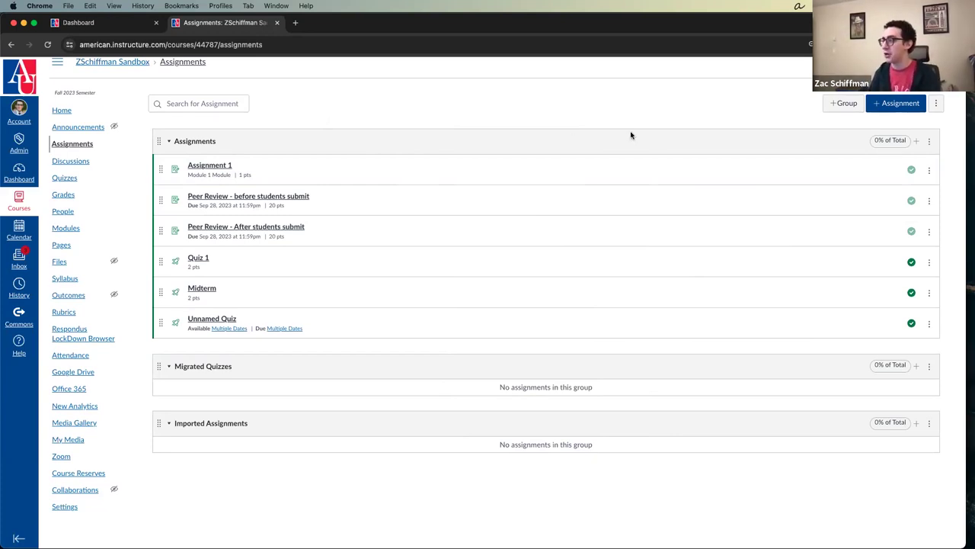
scroll(708, 139, up, 1)
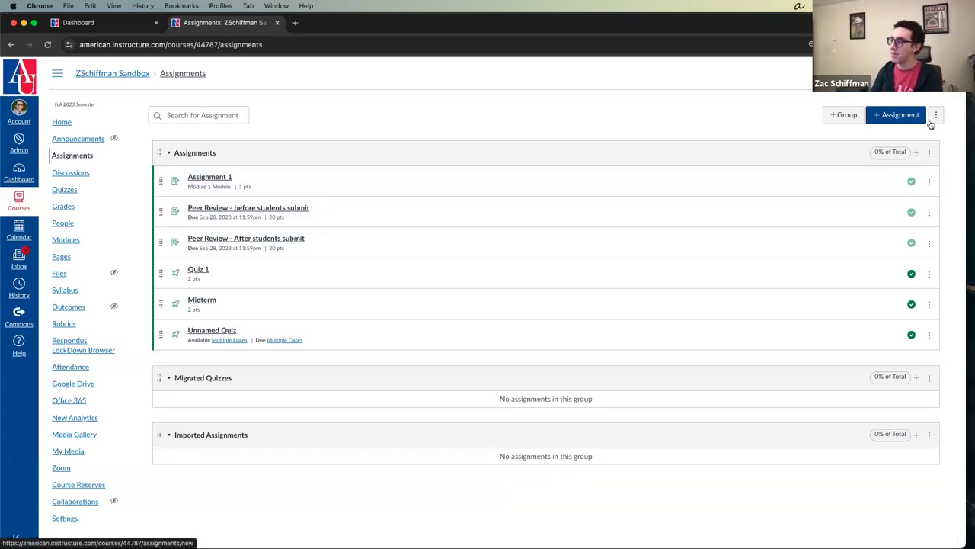
click(941, 120)
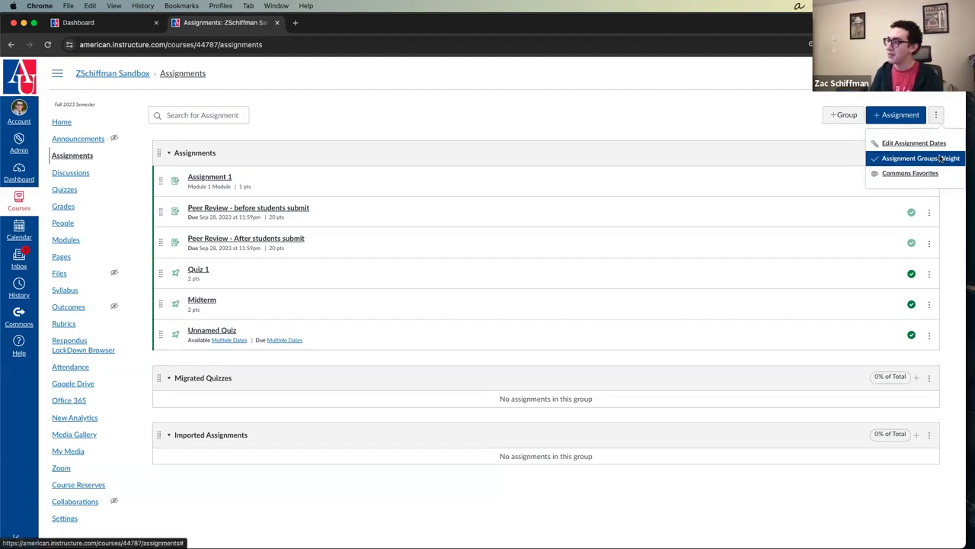
click(941, 158)
click(474, 229)
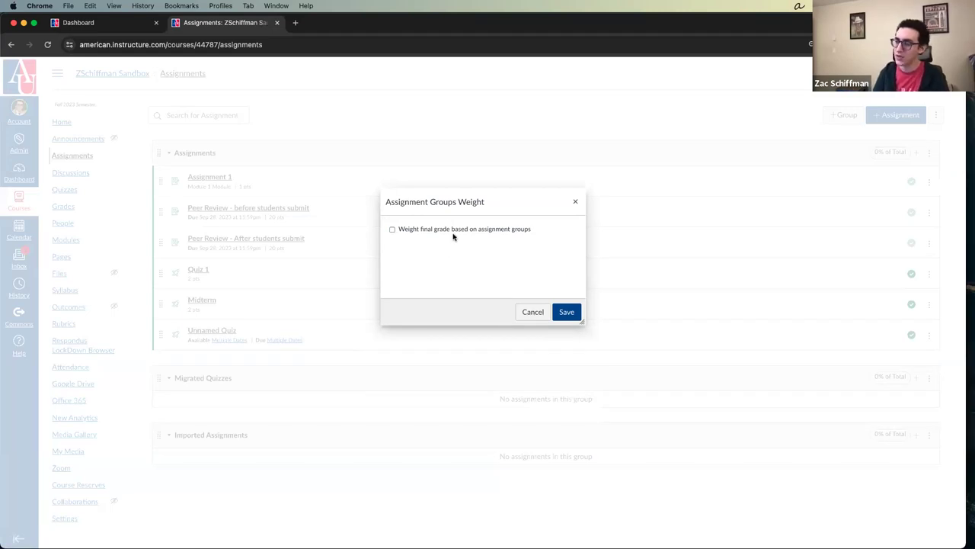
click(454, 235)
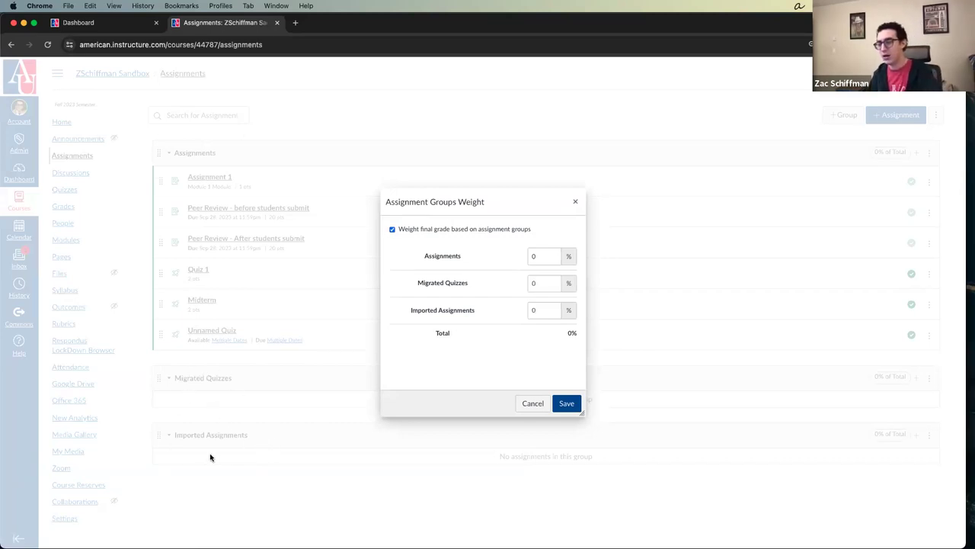
Set the group weights to 50% for Assignments, 30% for Migrated Quizzes and 20% for Imported Assignments, and save them.
scroll(211, 457, down, 1)
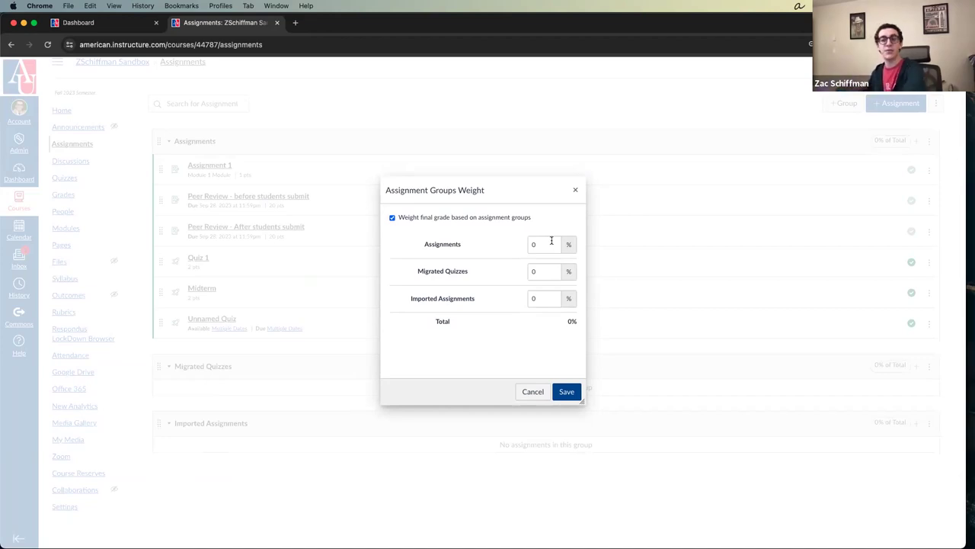
click(552, 241)
key(BackSpace)
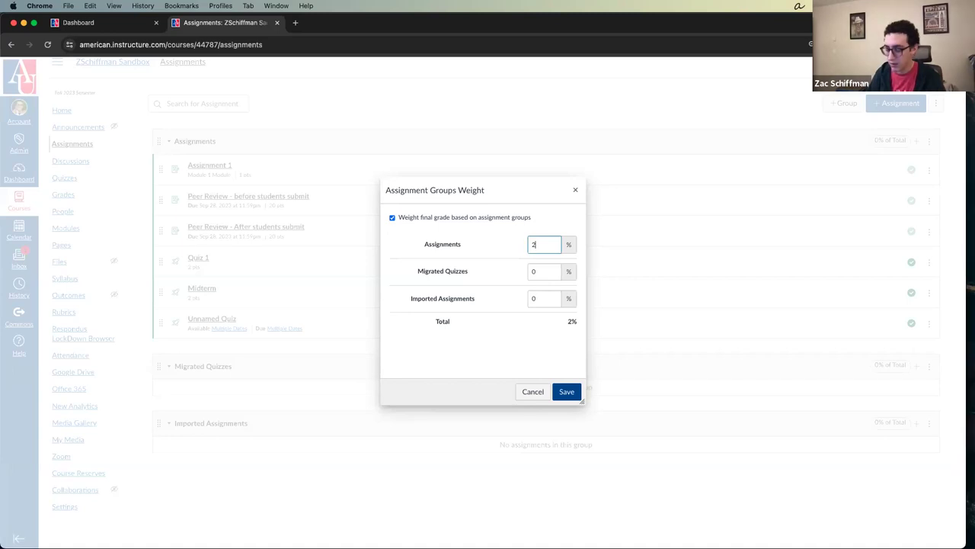
text(50)
double_click(539, 269)
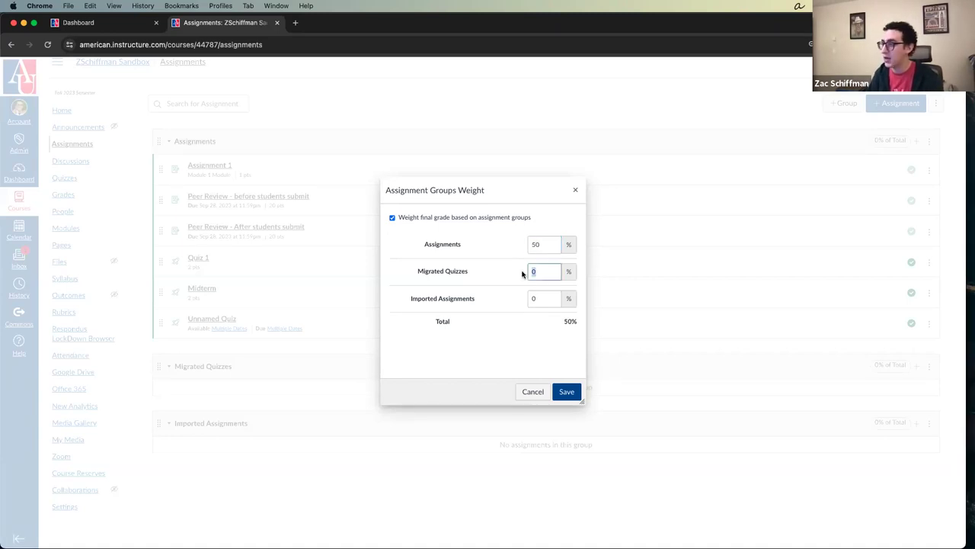
text(30)
double_click(548, 297)
text(20)
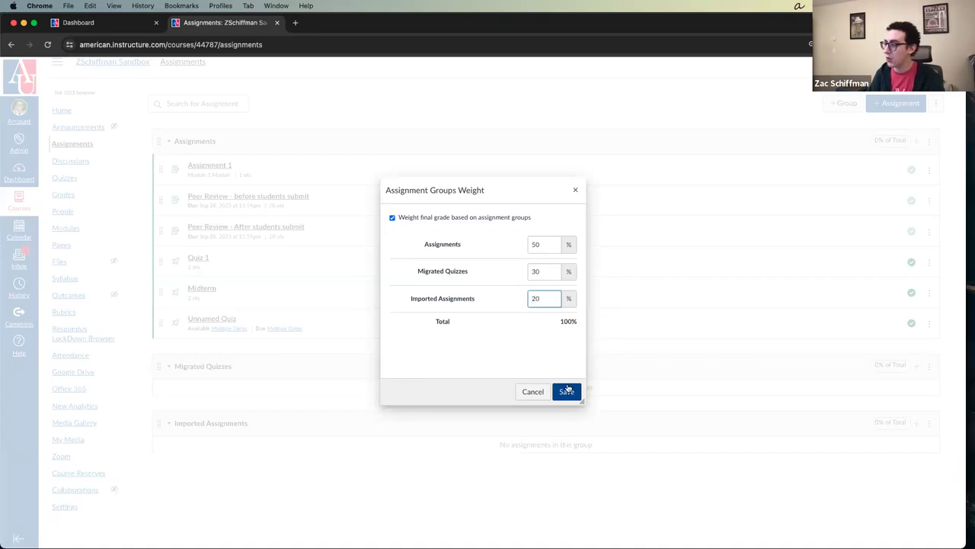
click(567, 392)
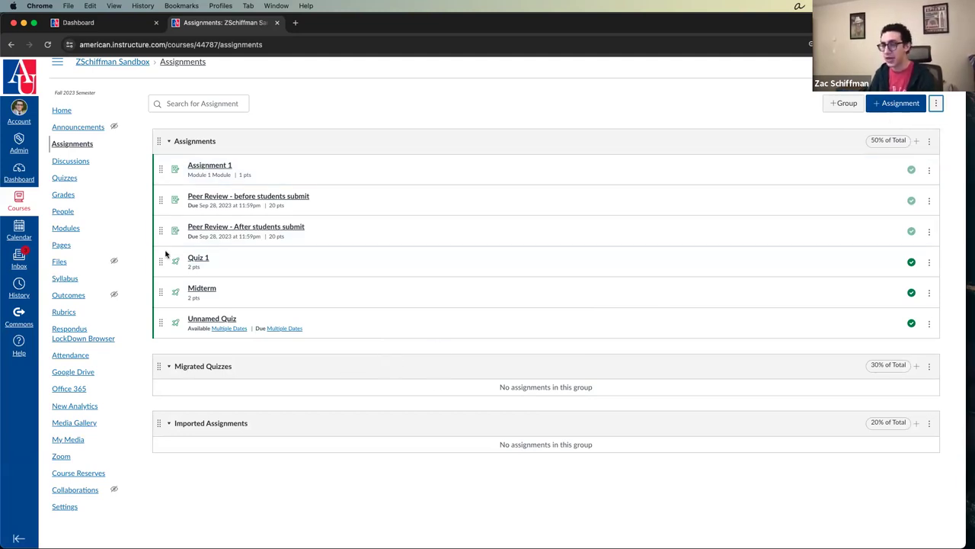
Move Quiz 1 and Midterm into the Migrated Quizzes group and Unnamed Quiz into the Imported Assignments group.
drag(161, 261, 164, 366)
drag(160, 263, 164, 372)
drag(161, 263, 163, 344)
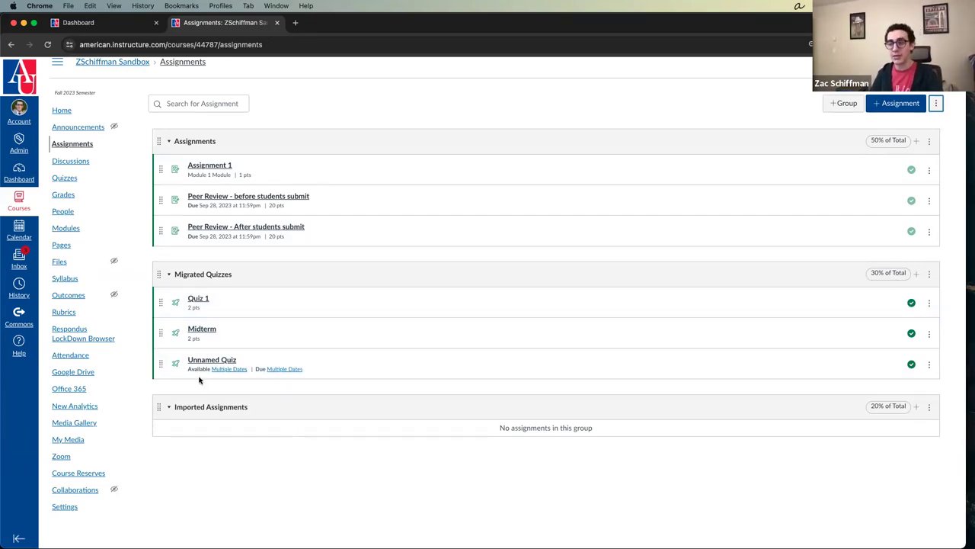
drag(158, 364, 162, 412)
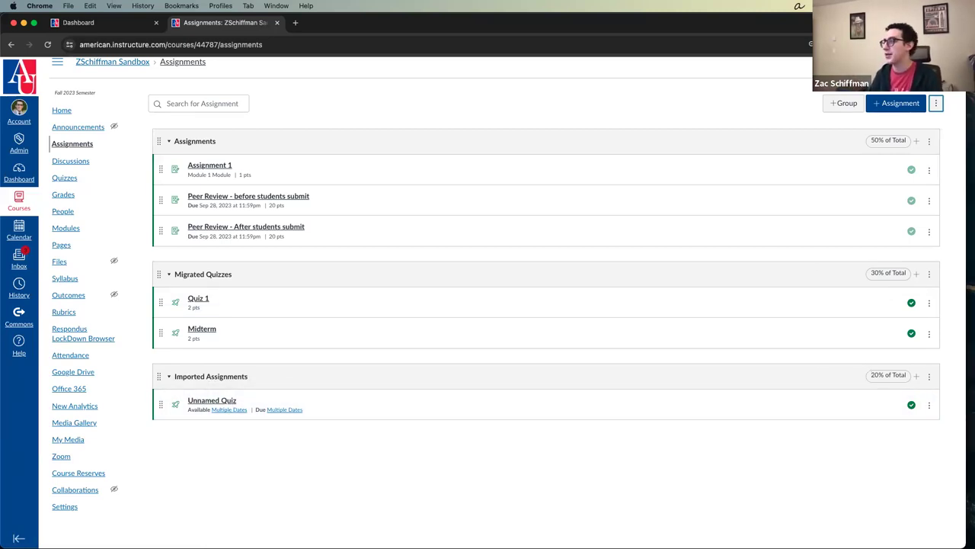
scroll(907, 244, up, 1)
click(936, 115)
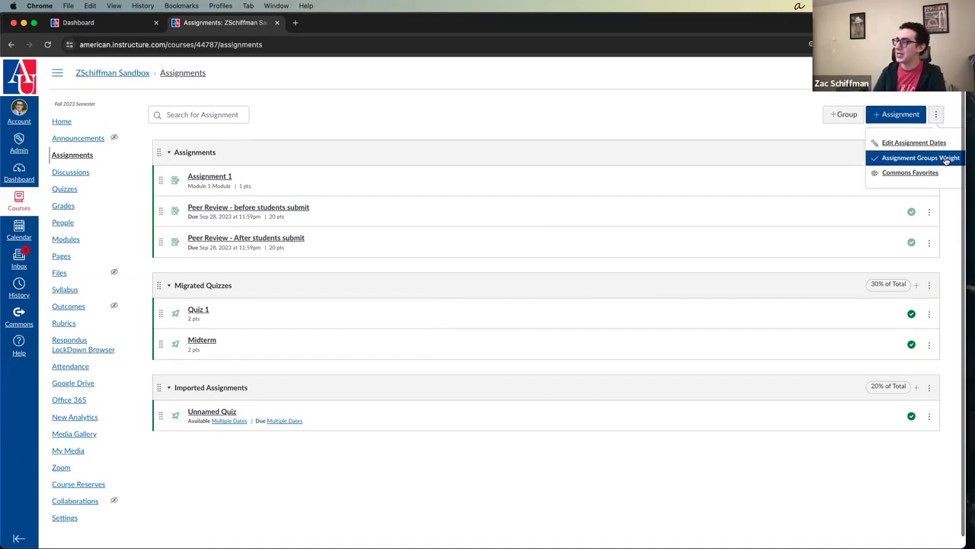
click(712, 119)
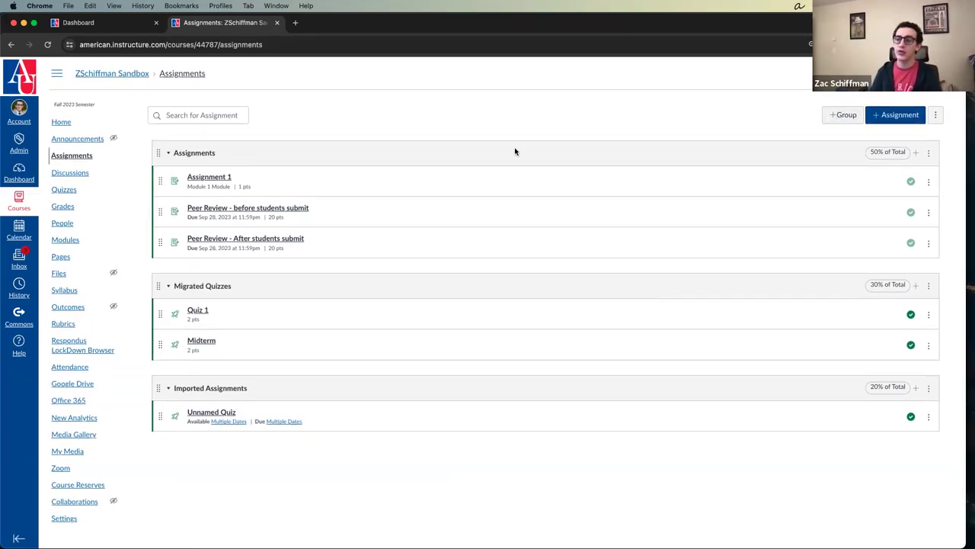
Add an assignment group named Discussions worth 0% of the total grade, and move Midterm above Quiz 1 in Migrated Quizzes.
click(844, 115)
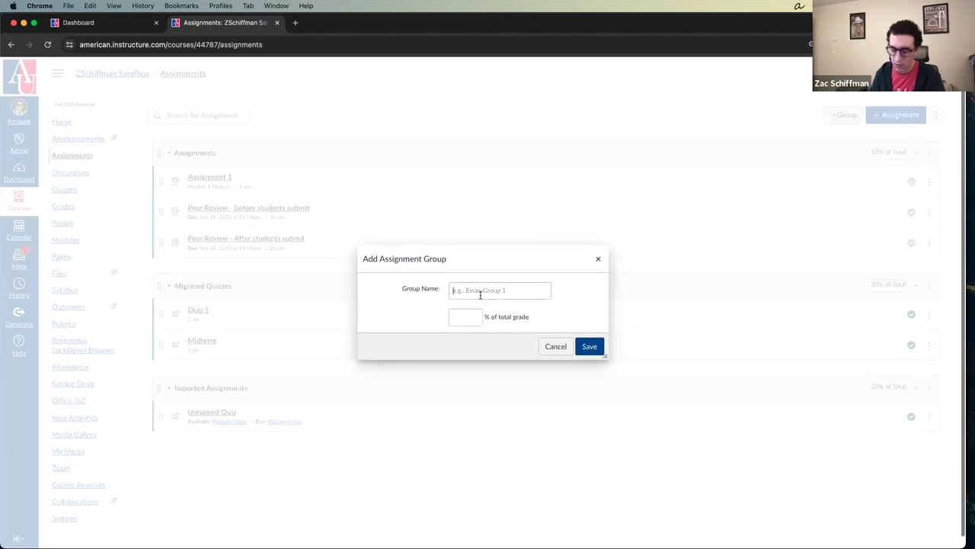
click(480, 291)
text(Discussions)
click(462, 318)
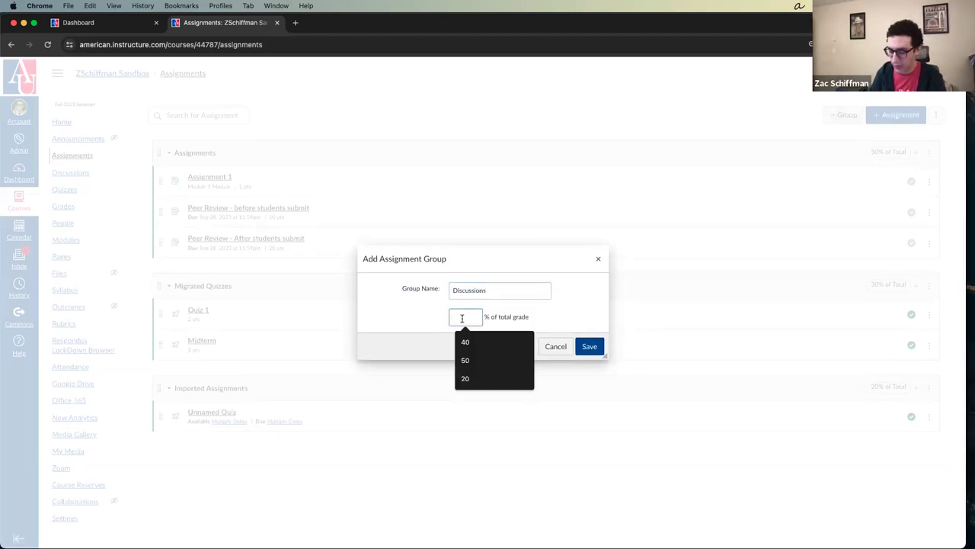
text(0)
click(587, 346)
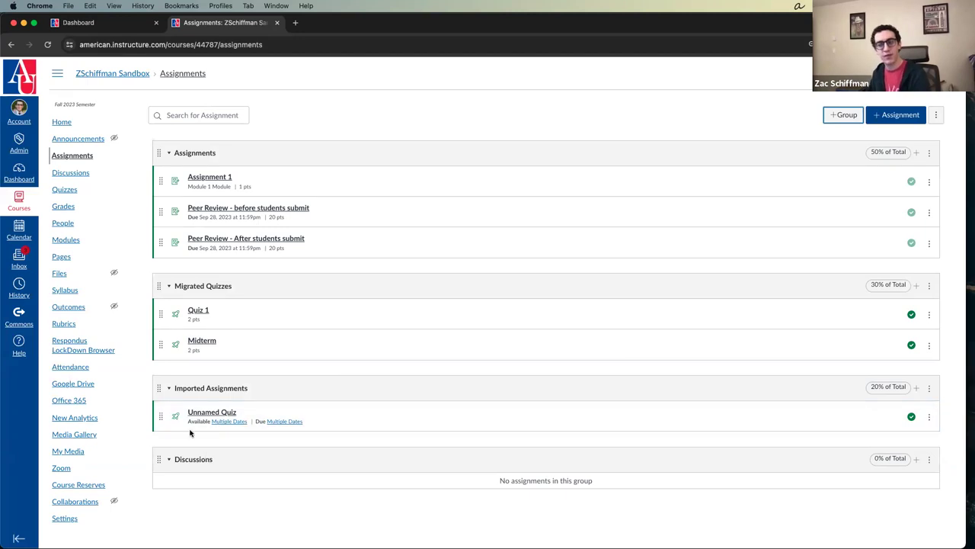
drag(160, 343, 157, 315)
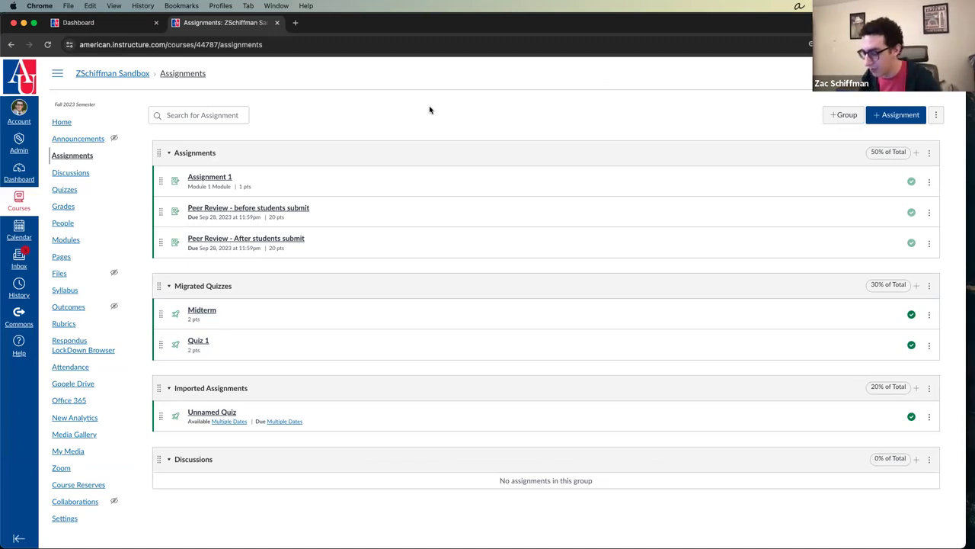
Start creating a new assignment and bring the assignment name field into focus.
click(899, 114)
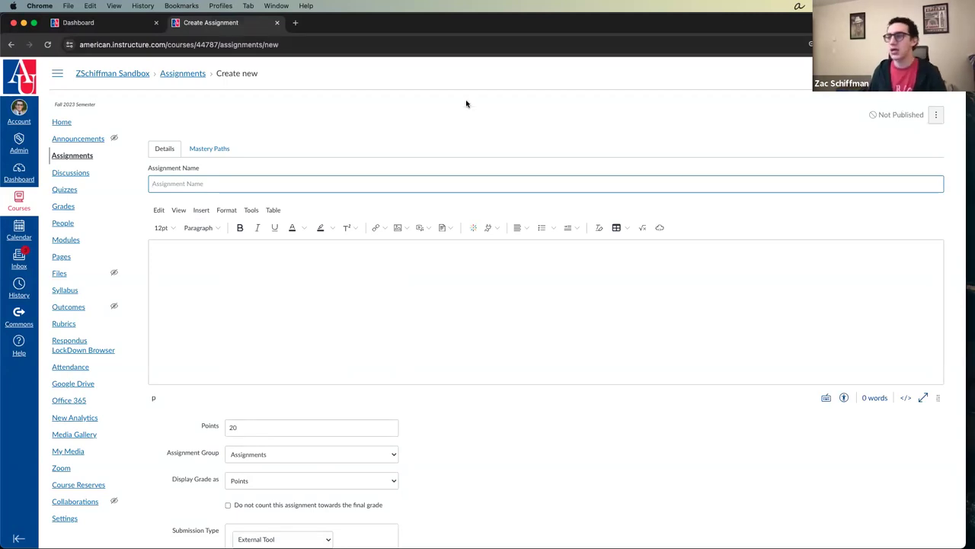
scroll(411, 198, down, 1)
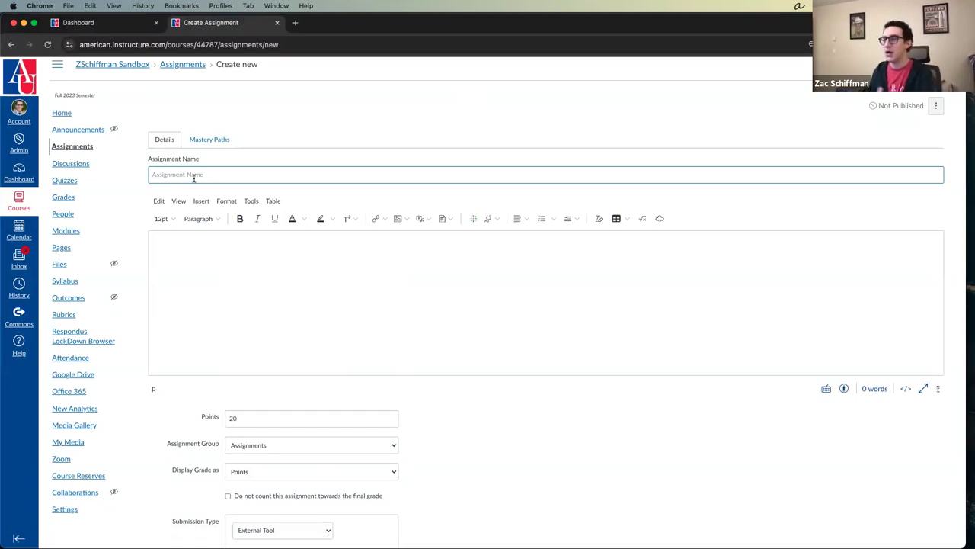
scroll(196, 177, up, 1)
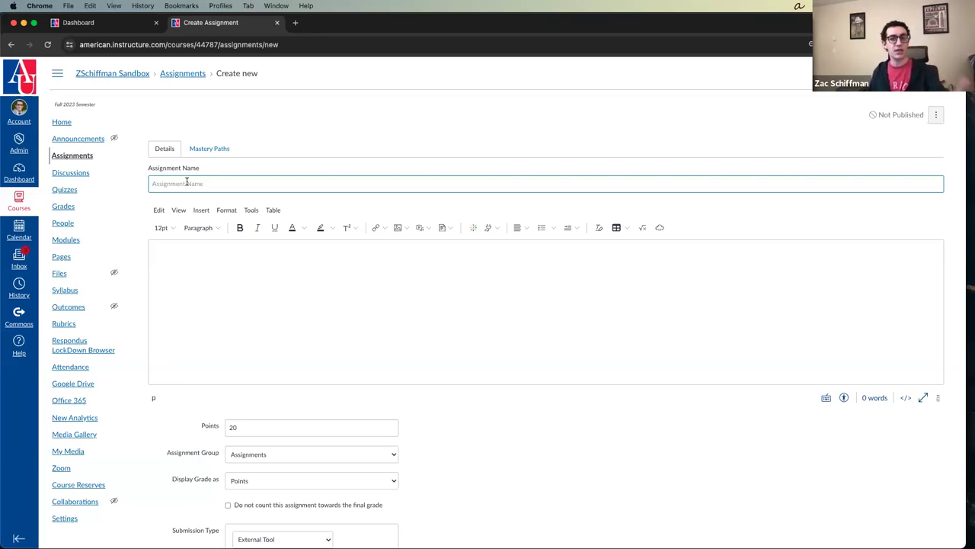
click(184, 184)
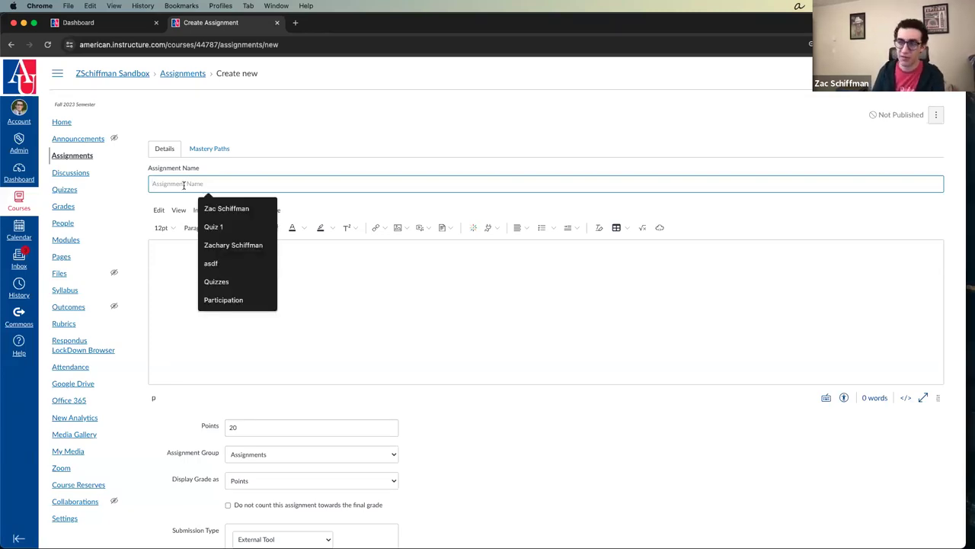
click(170, 183)
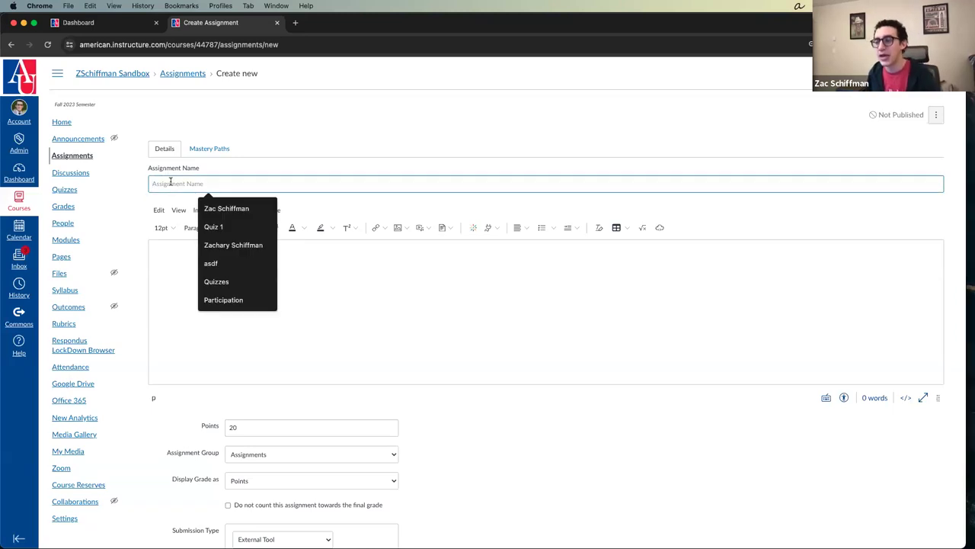
Enter a line of filler text in the assignment description and clear it again.
click(165, 324)
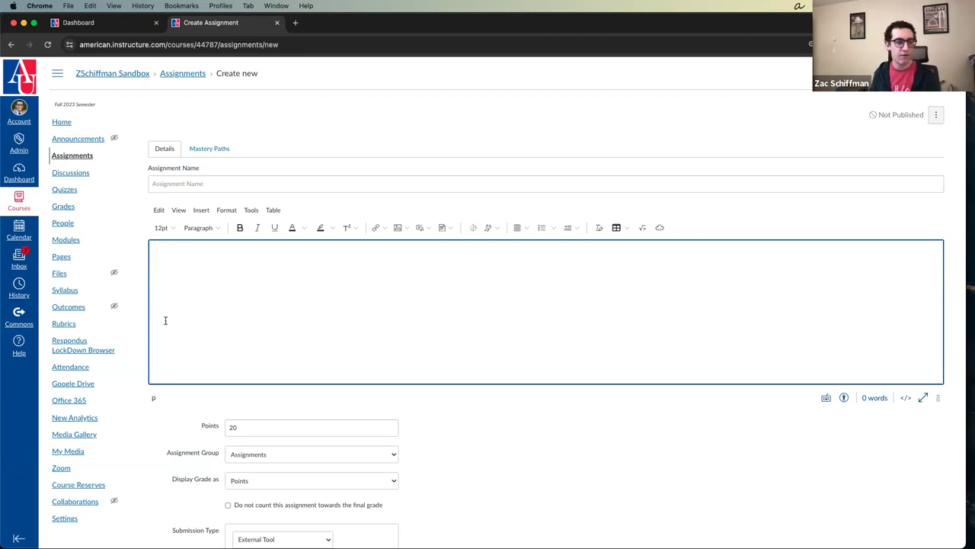
text(sdkhfjgsdlkghjsldkfjhglkdjfhgslkdjfhgslkdfhgslkdfjhgslkdjfhlk)
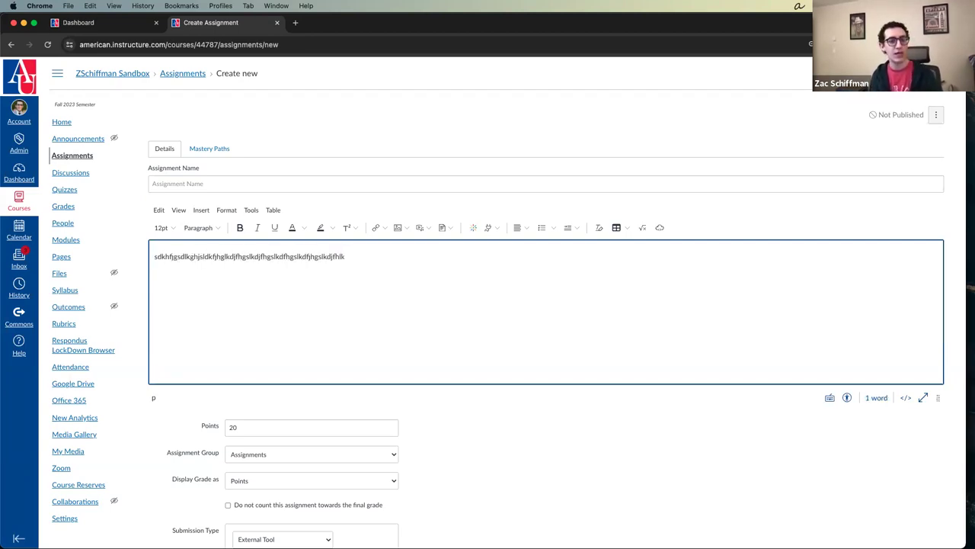
key(super+a)
key(BackSpace)
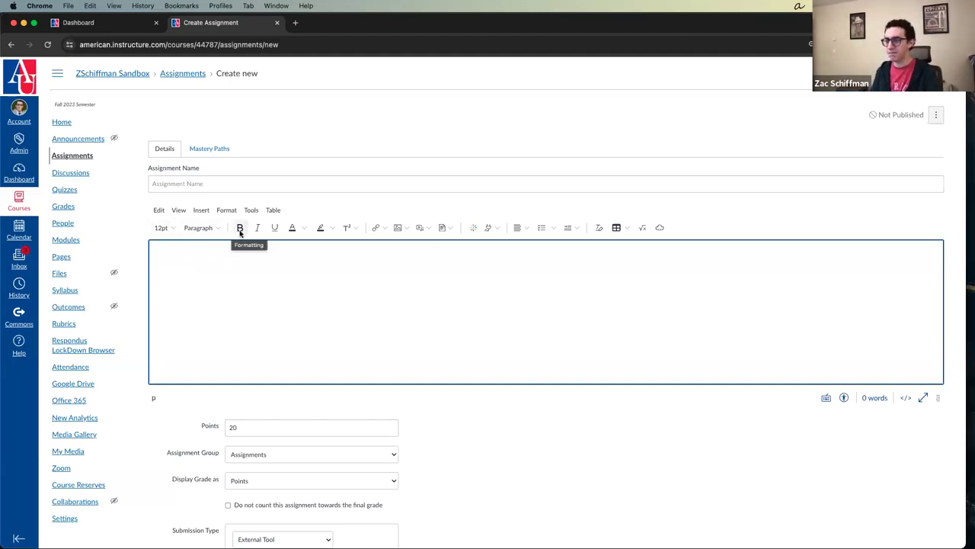
Insert an external link with the text "NYT Article on your Professor!" and the suggested Zoom meeting URL, and clear the description again.
click(385, 230)
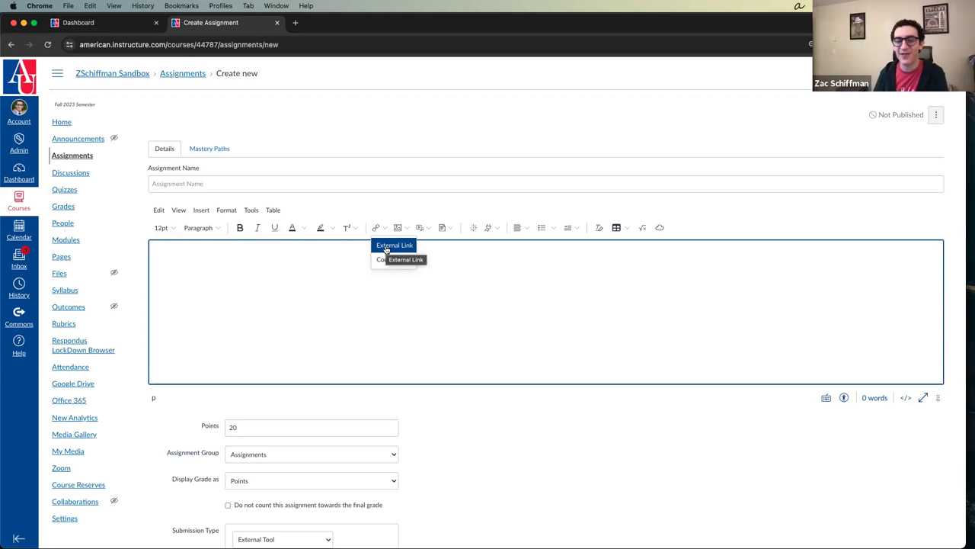
click(387, 246)
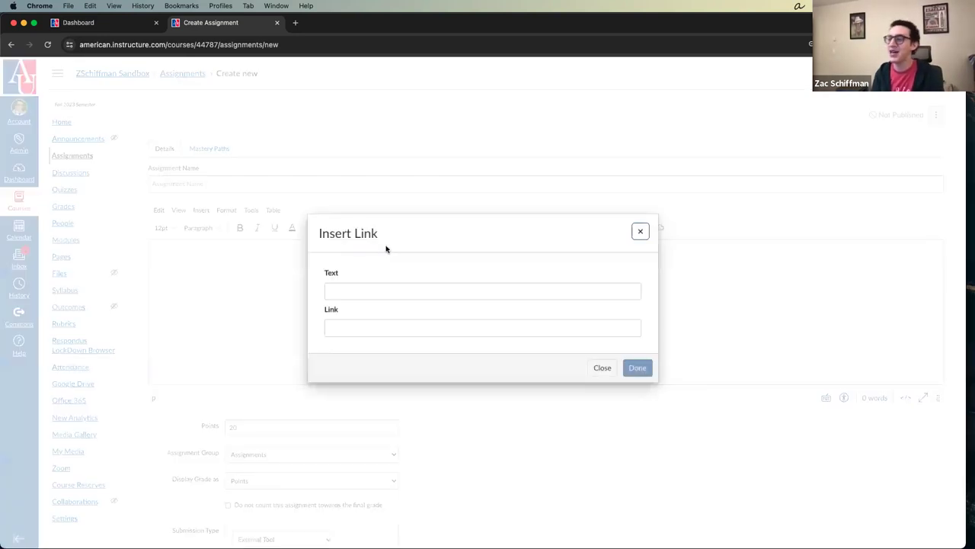
click(376, 284)
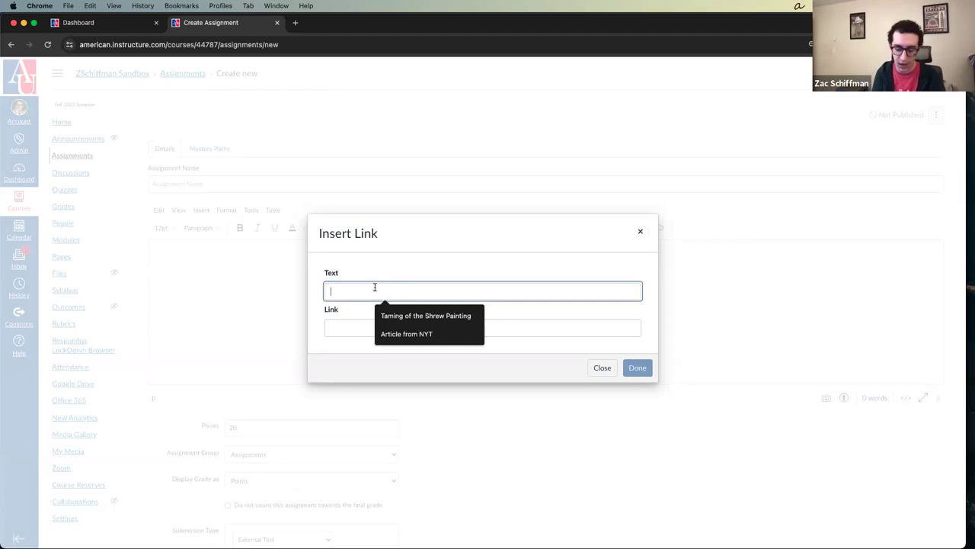
text(NYT Ar)
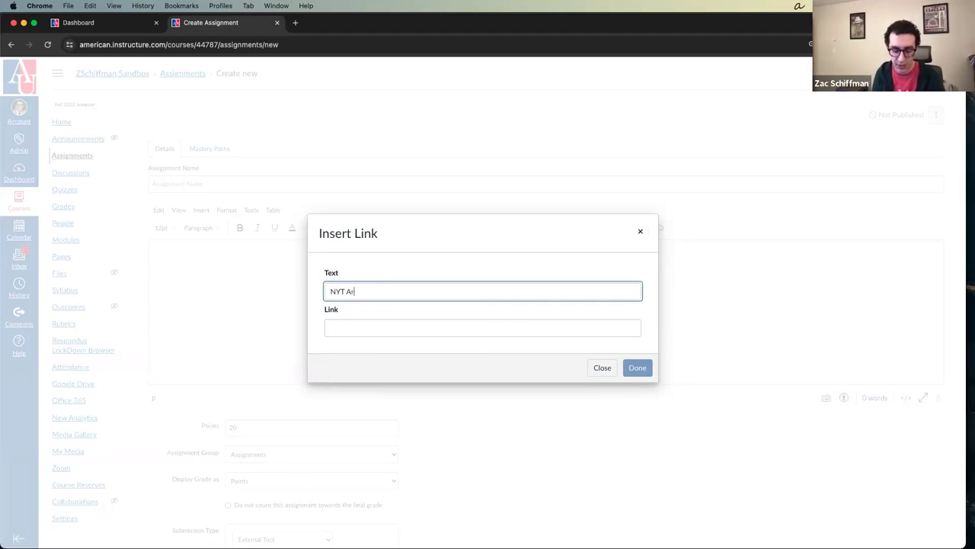
text(ticle on your )
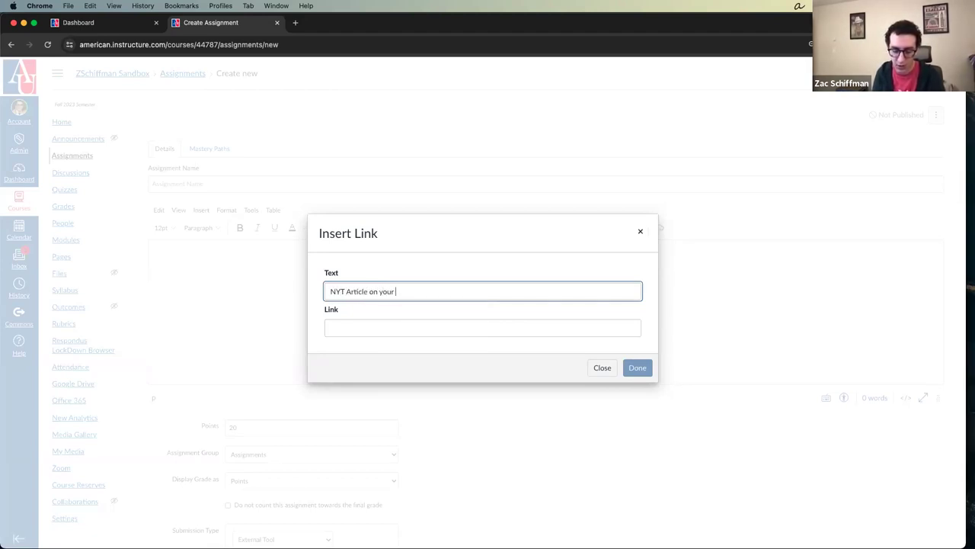
text(Professor!)
click(516, 324)
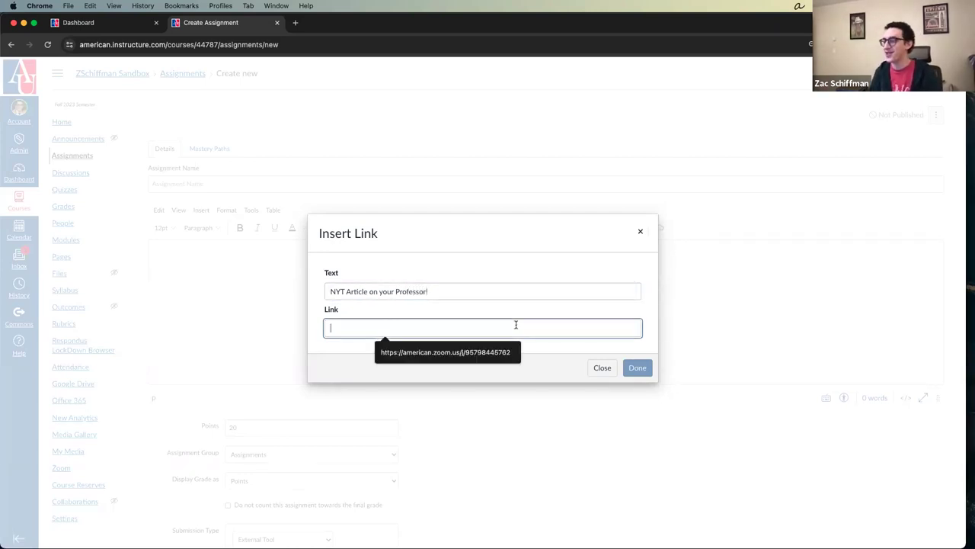
click(488, 351)
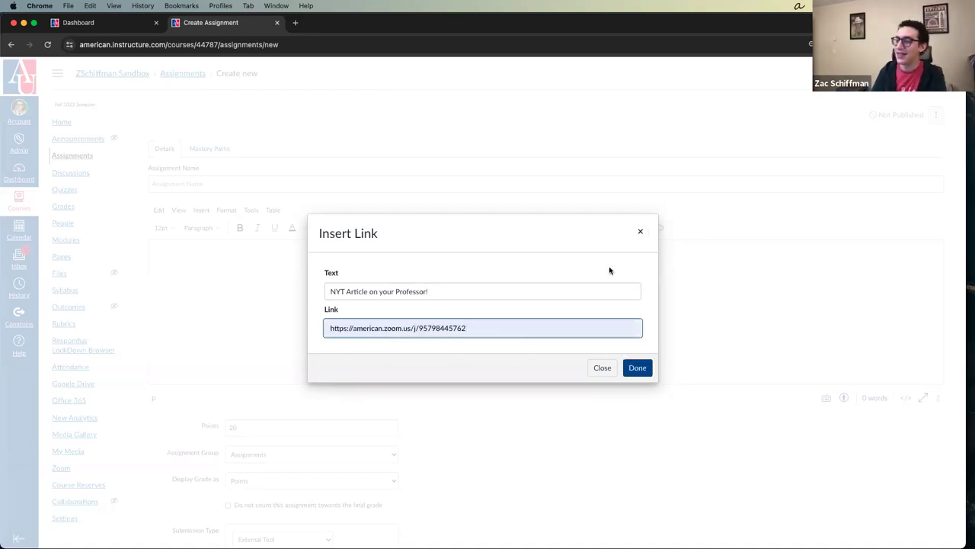
click(637, 369)
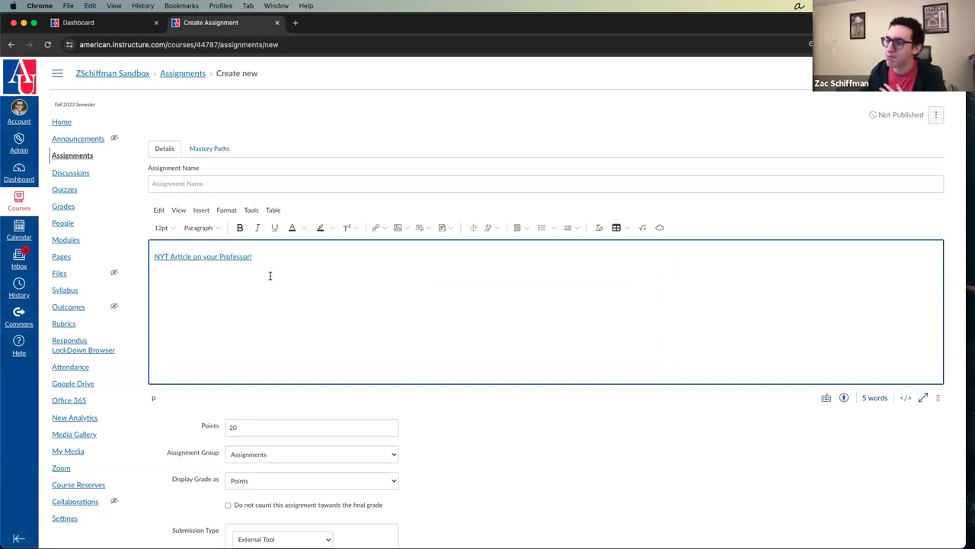
key(ctrl+a)
key(BackSpace)
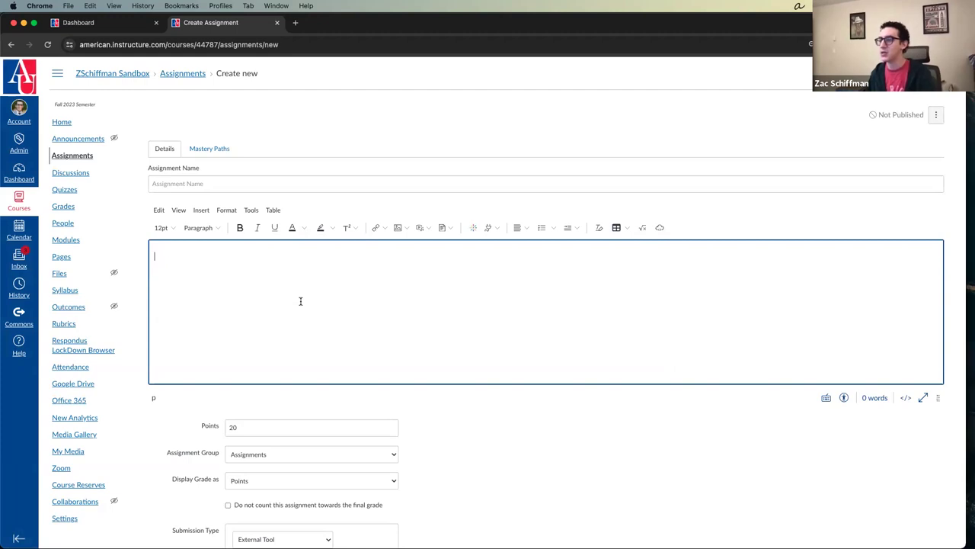
Insert a course link to the page "Lecture that everyone missed due to storm!" in the assignment description.
click(386, 229)
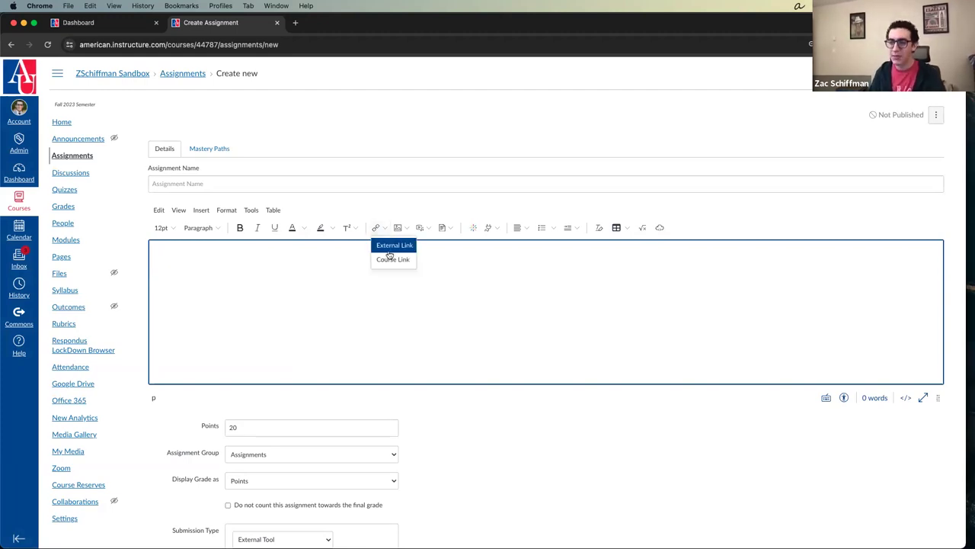
click(390, 259)
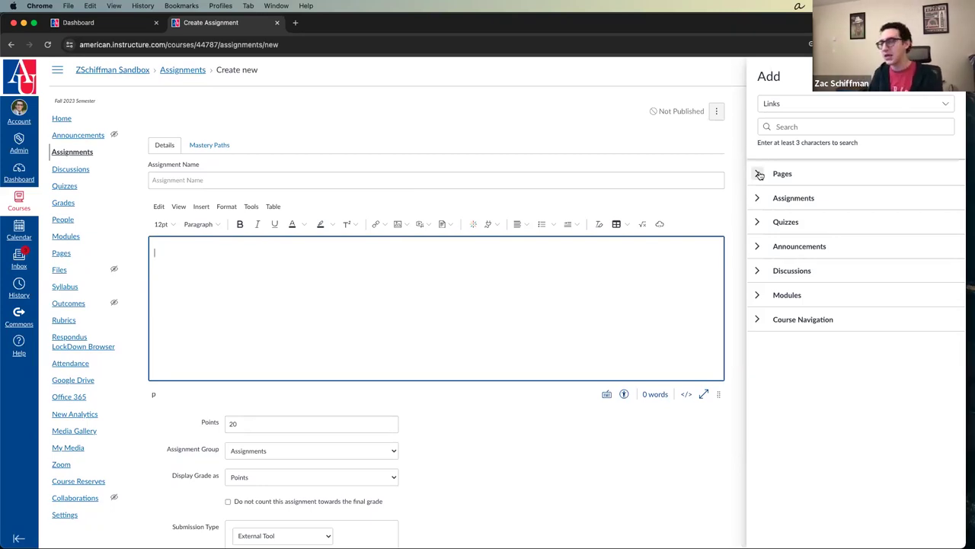
click(760, 174)
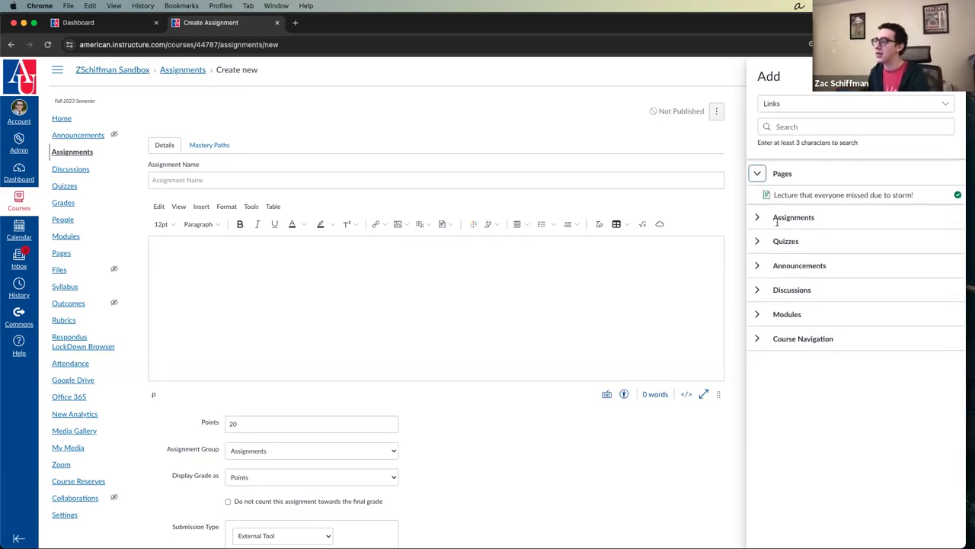
click(802, 197)
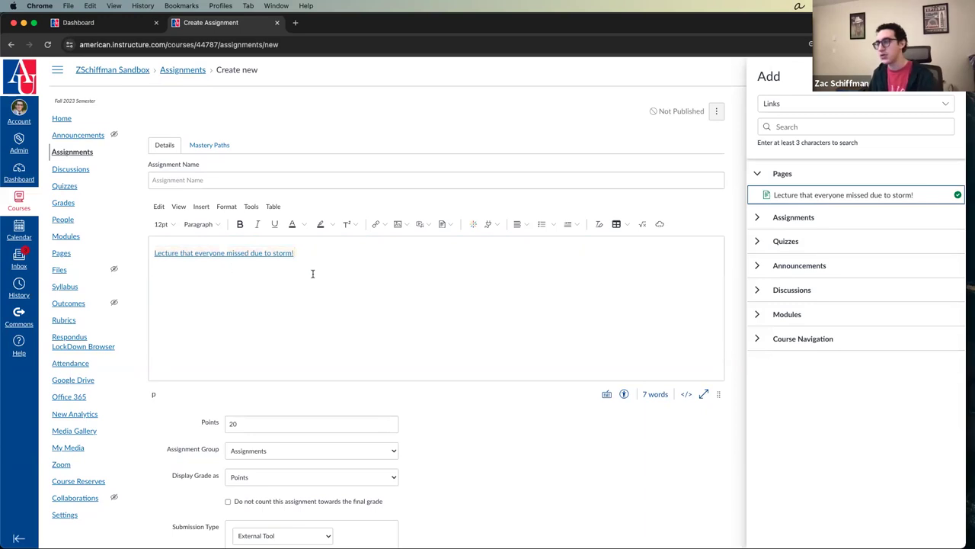
Add a course link to the Midterm assignment after the lecture link in the description and finish adding links.
click(759, 219)
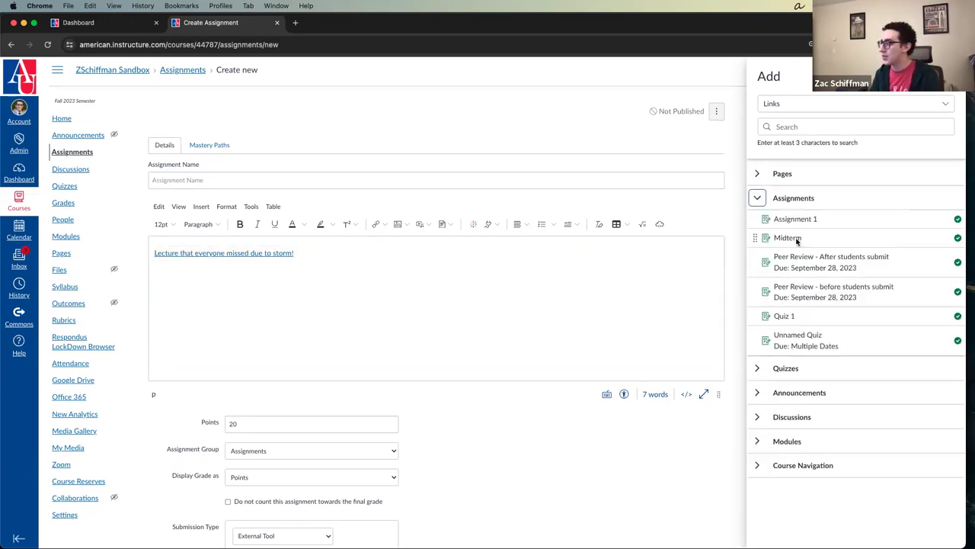
click(798, 241)
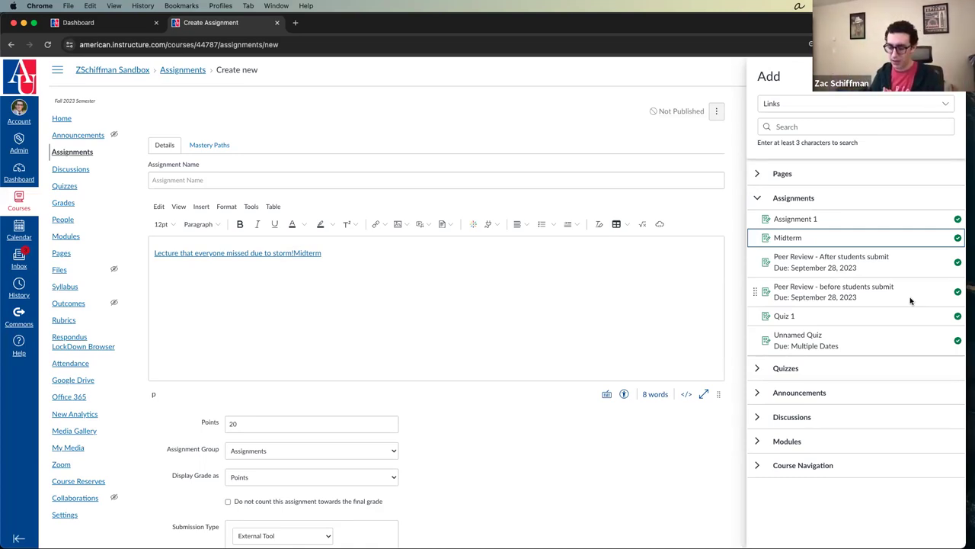
scroll(871, 297, down, 1)
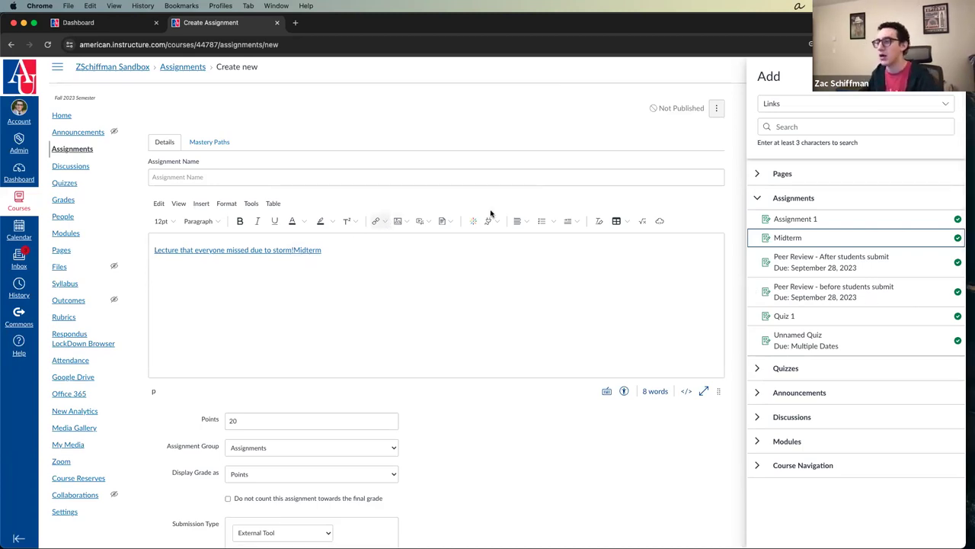
key(Escape)
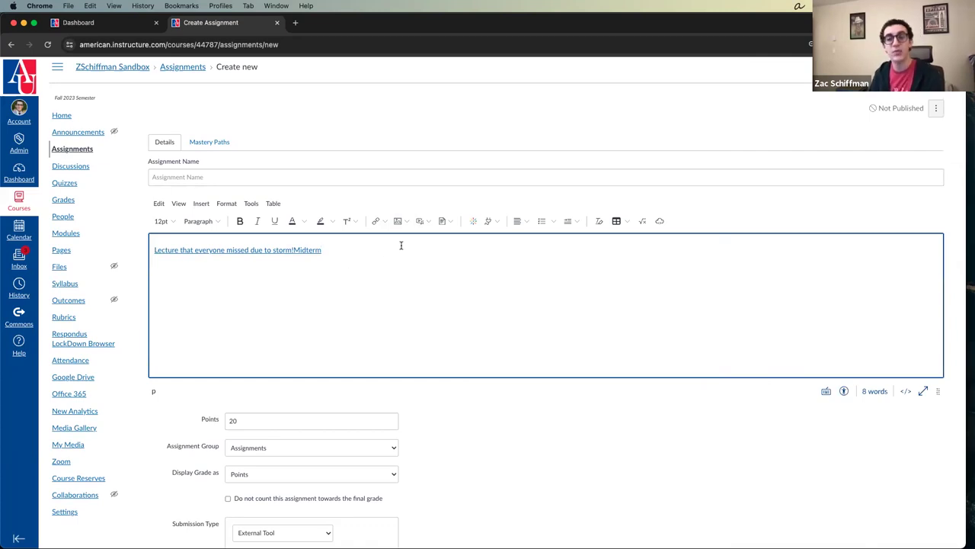
Examine the Upload Image dialog and the image source options for the description without inserting an image.
click(407, 222)
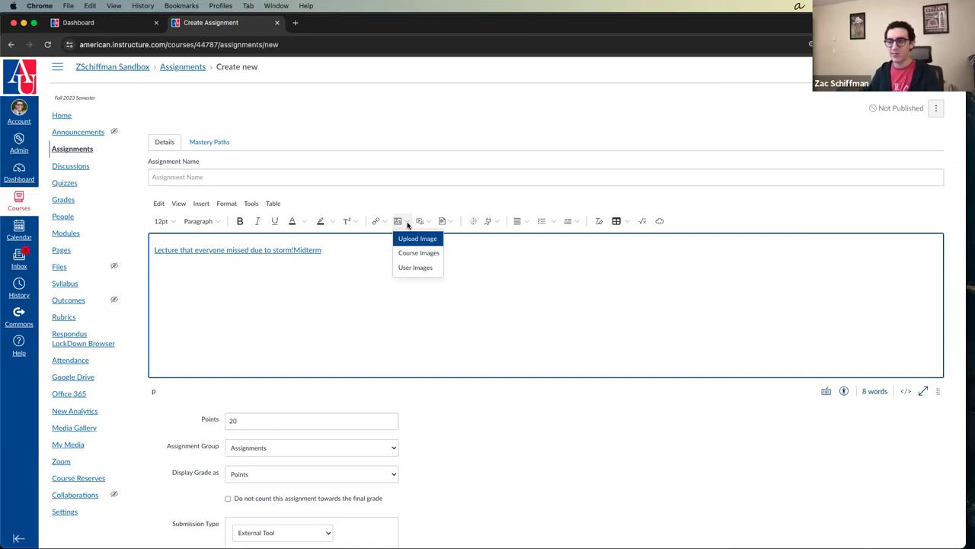
click(408, 238)
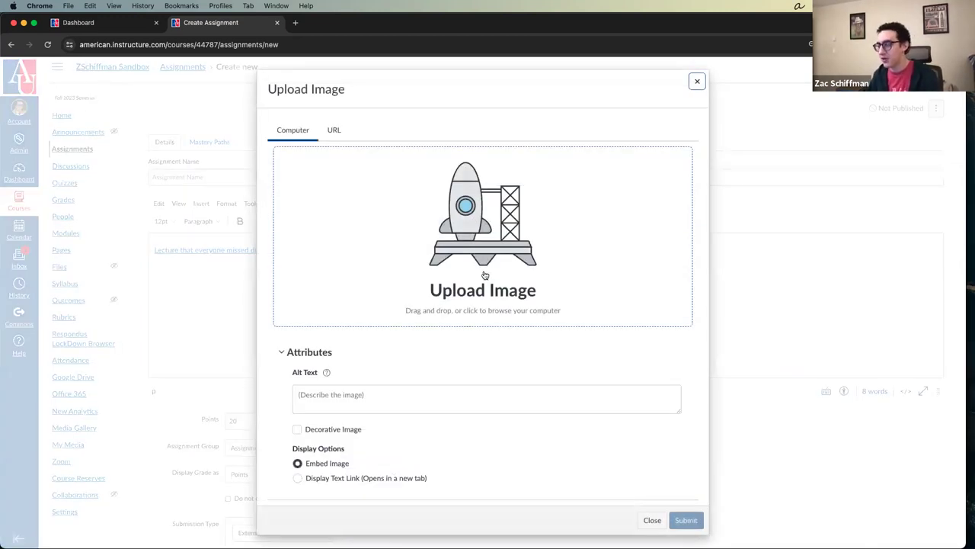
click(696, 81)
click(404, 221)
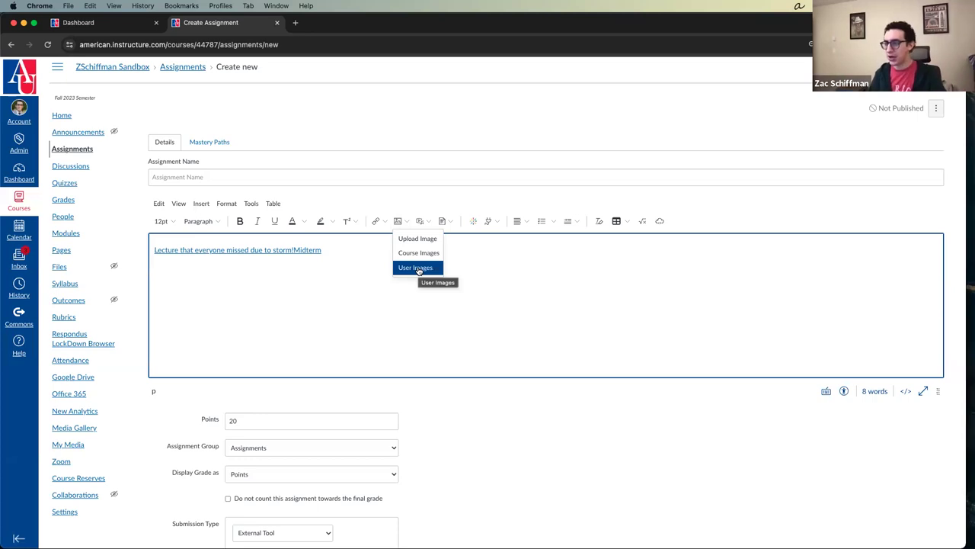
click(320, 138)
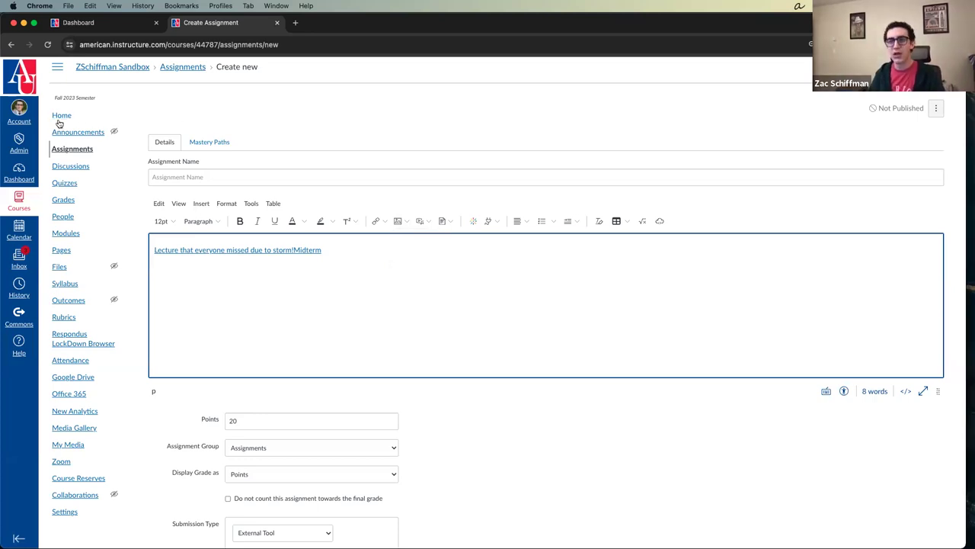
Open the personal account files and the sandbox course's files in separate new browser tabs.
click(21, 114)
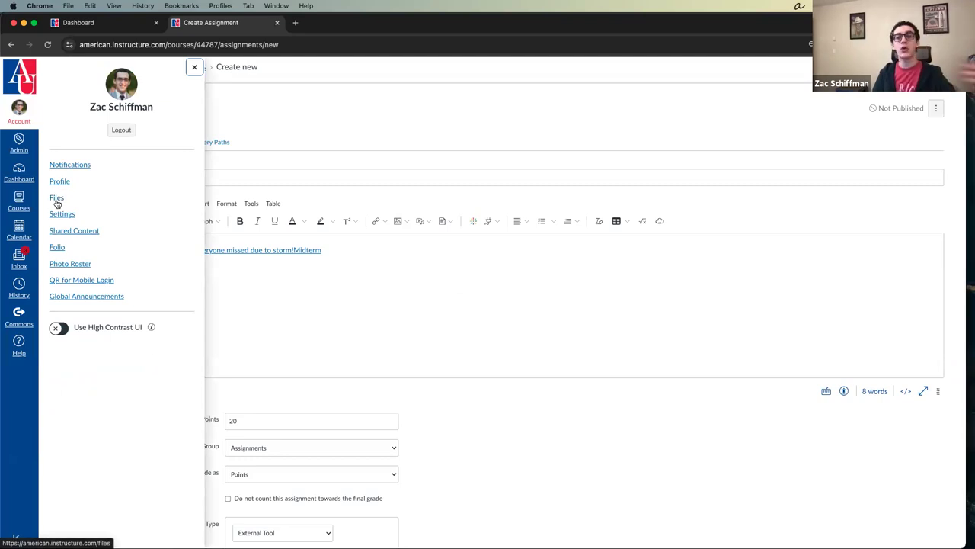
super+click(56, 200)
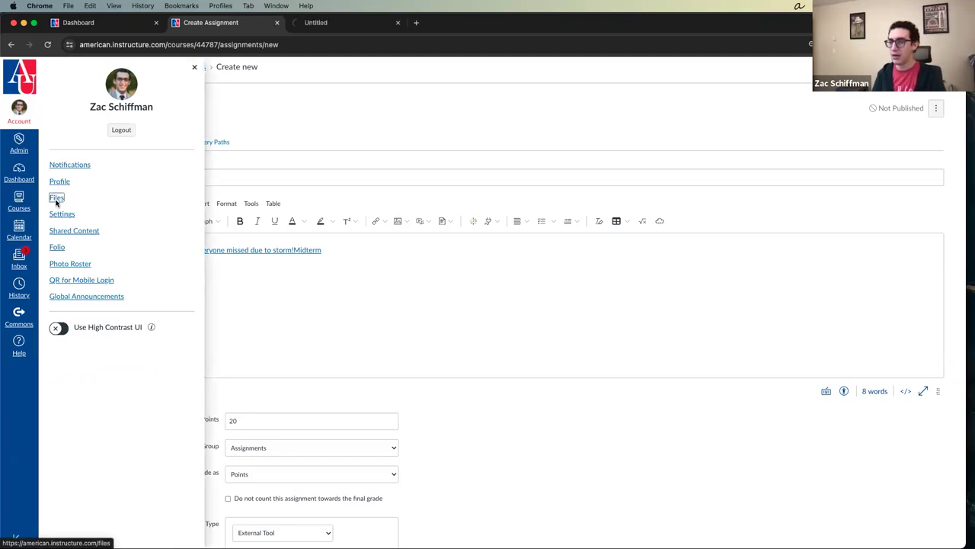
click(287, 131)
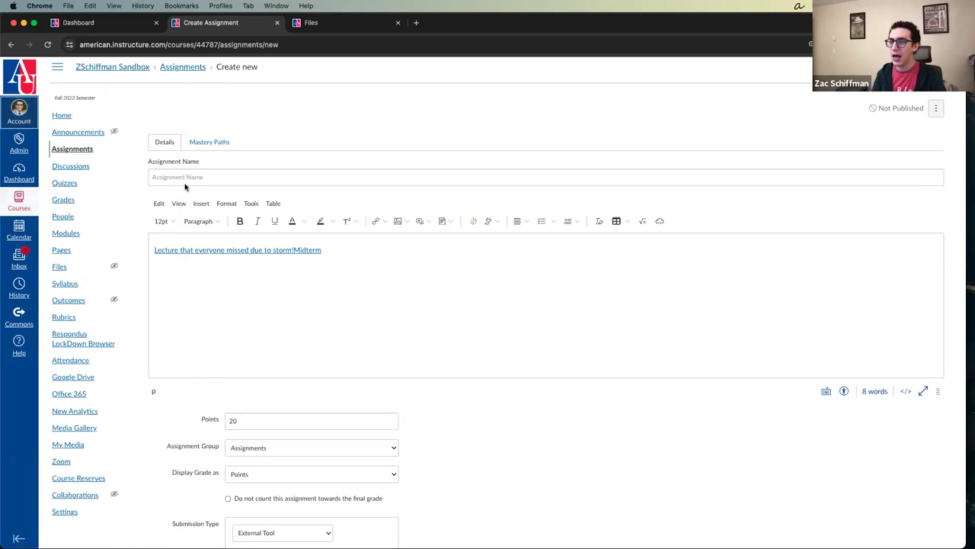
super+click(65, 268)
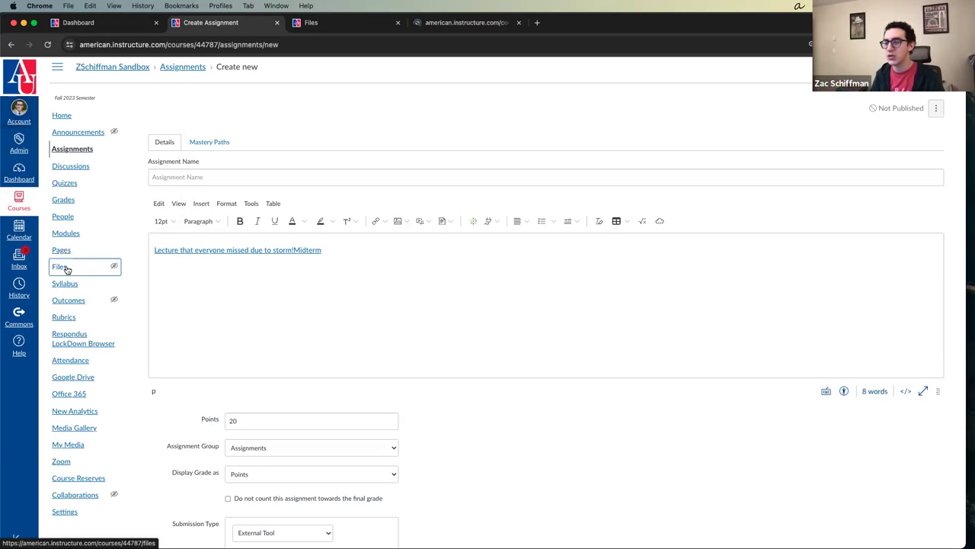
click(13, 119)
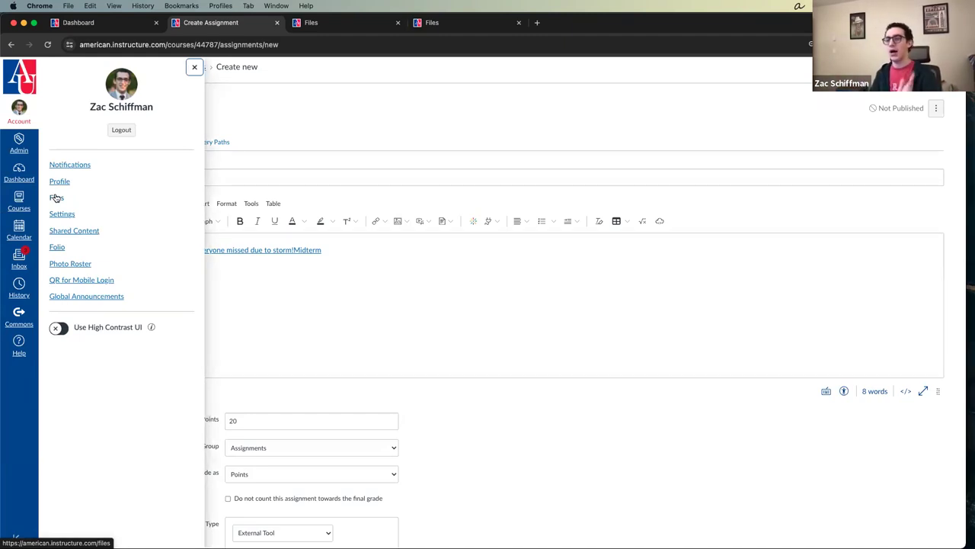
click(194, 67)
Compare the personal files page with the course files page, and close both to return to the new assignment.
click(339, 22)
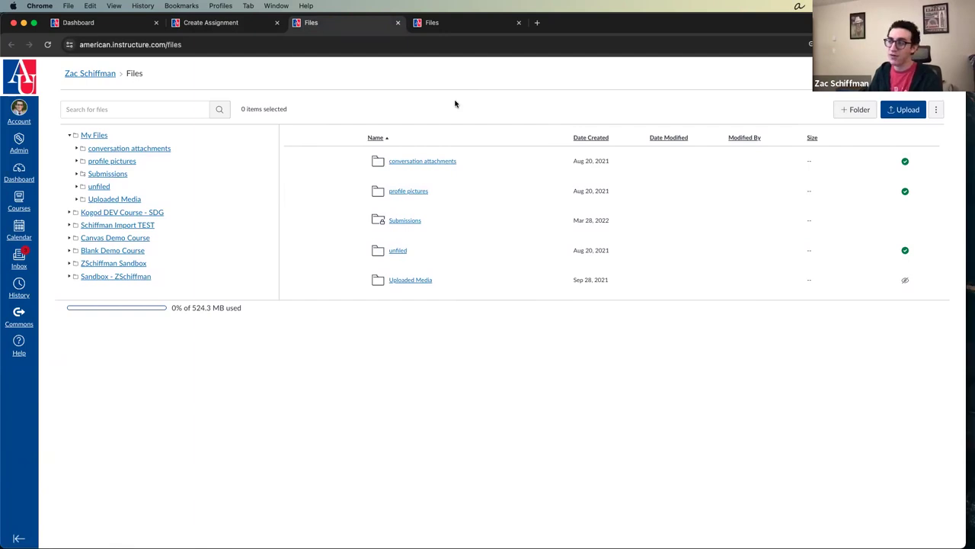
click(487, 28)
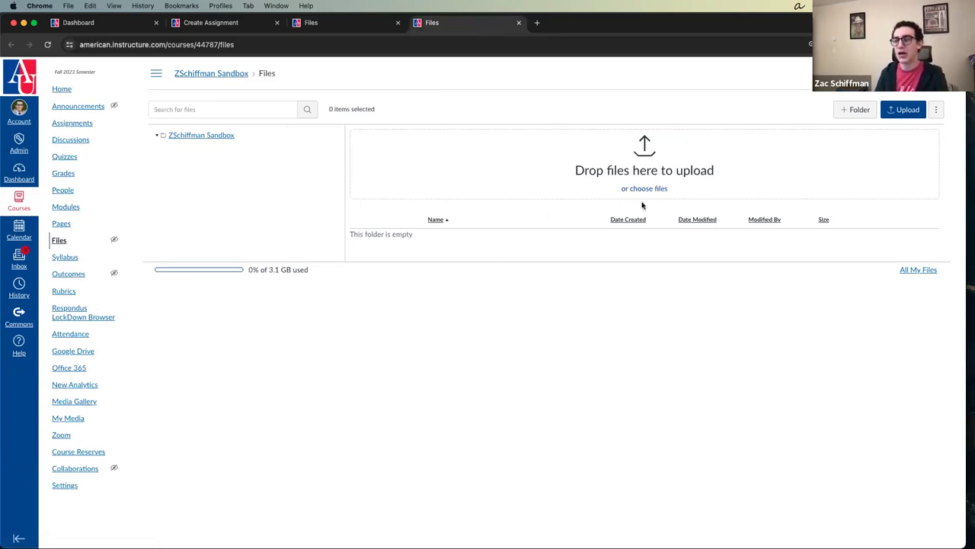
click(347, 23)
click(457, 29)
click(373, 31)
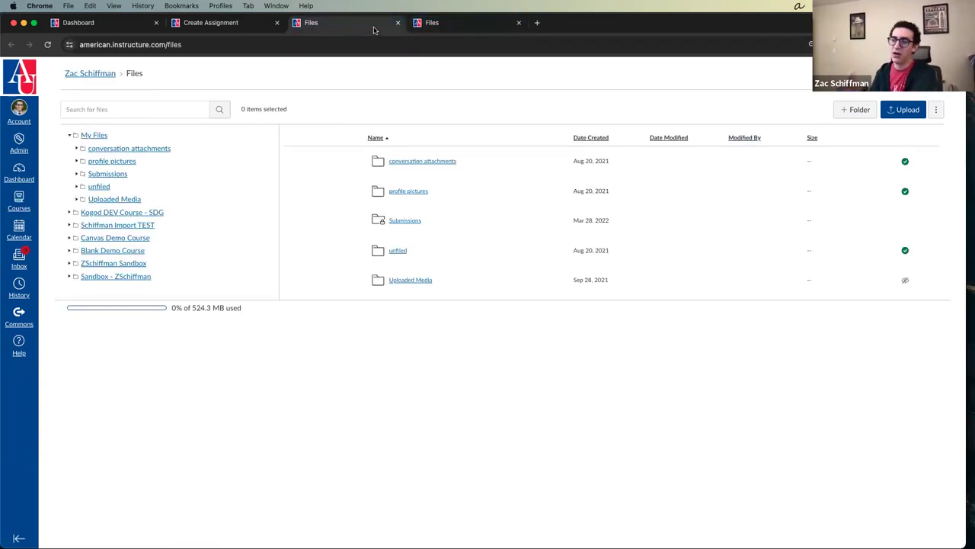
click(471, 28)
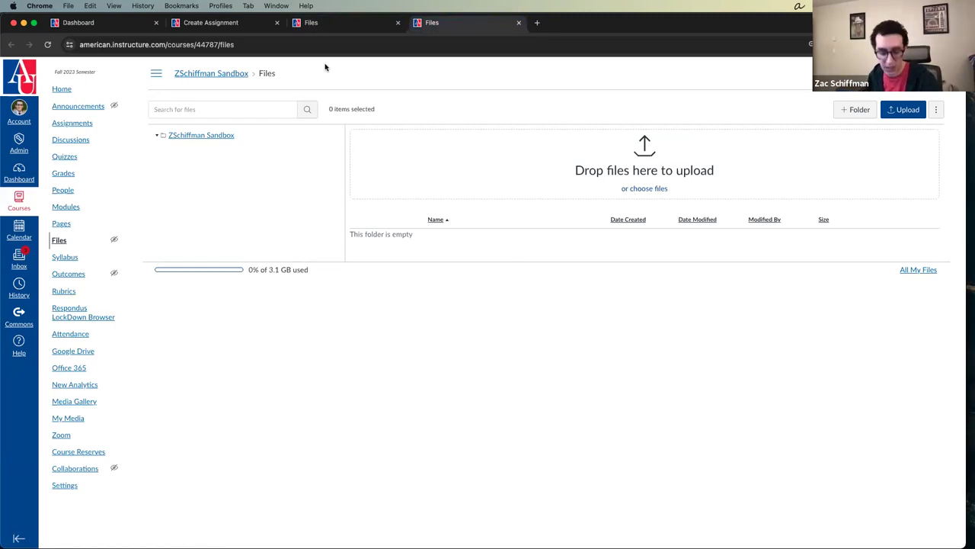
key(super+w)
key(super+w)
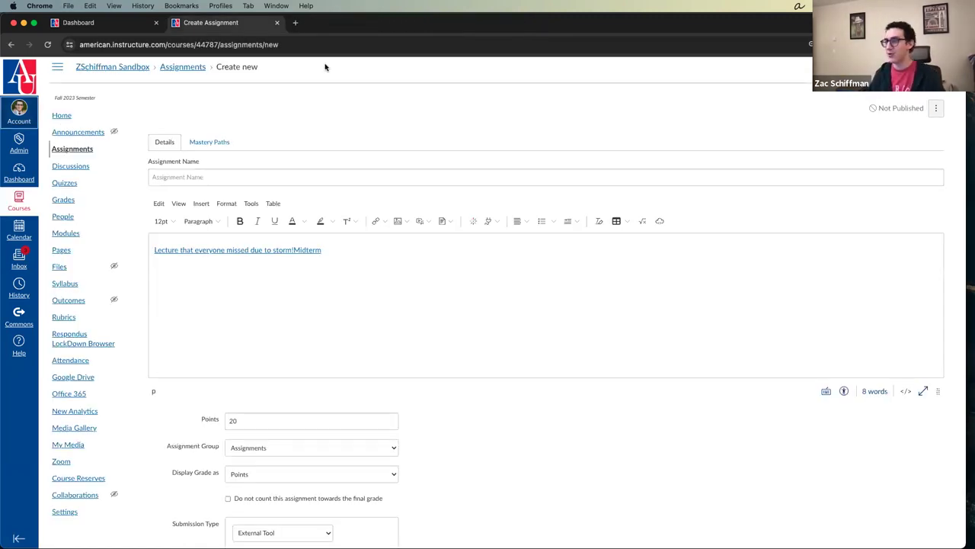
Examine the description editor's source options for inserting images, media and documents.
click(407, 222)
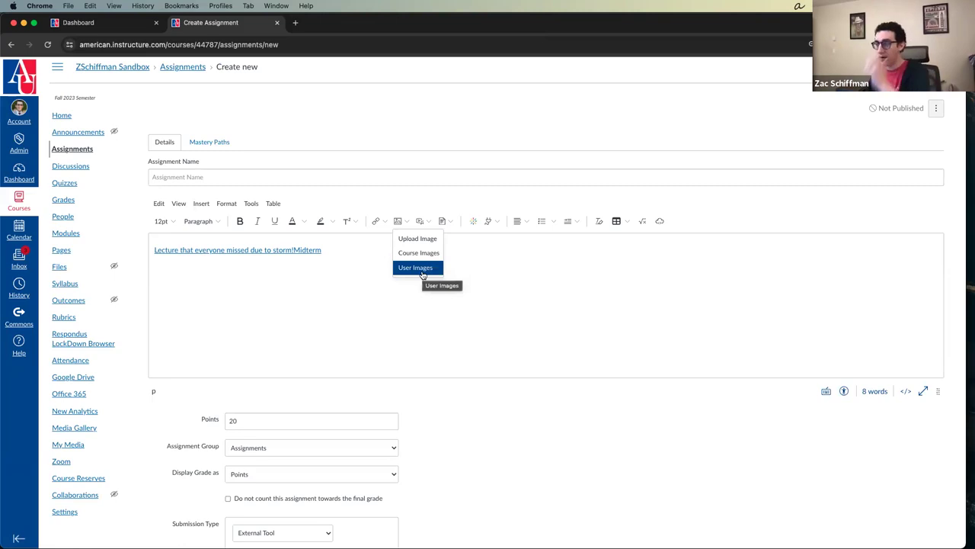
click(421, 221)
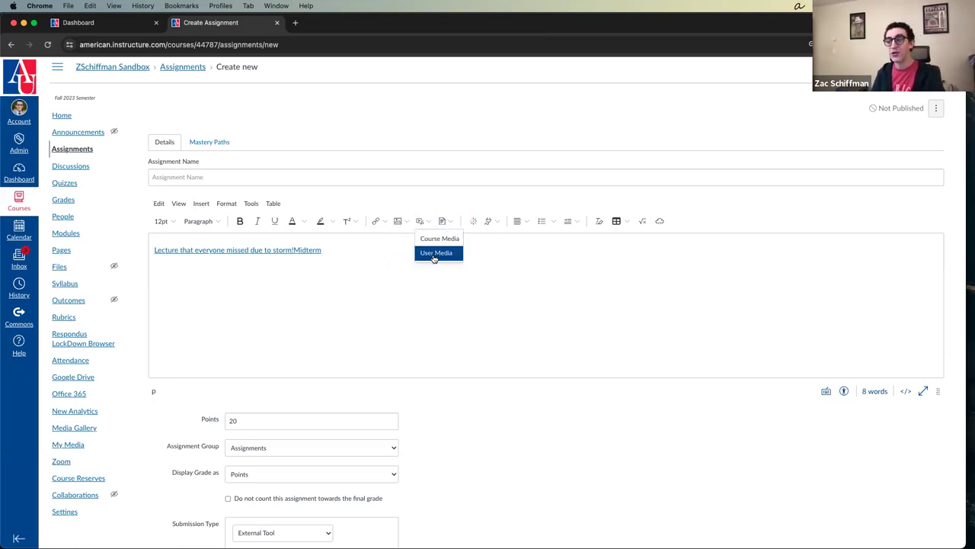
click(500, 253)
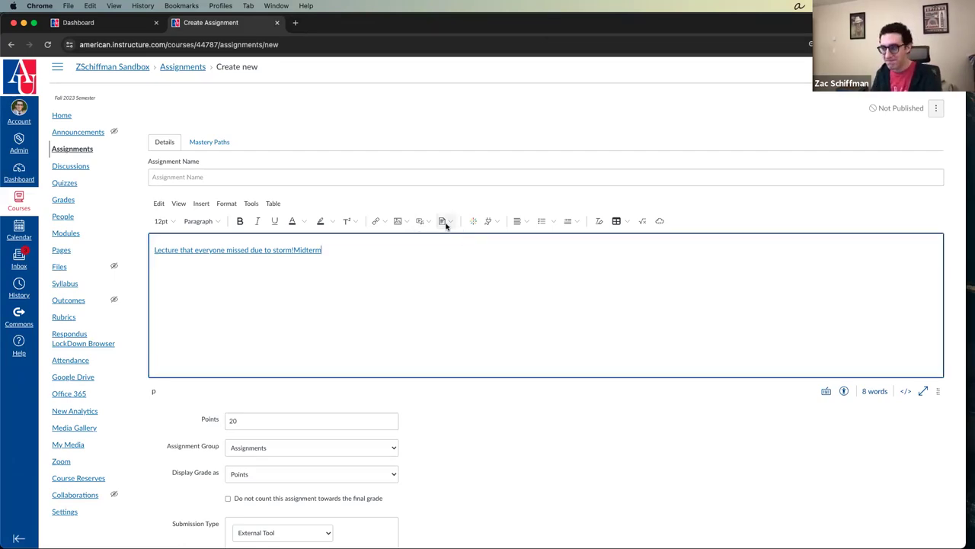
click(446, 221)
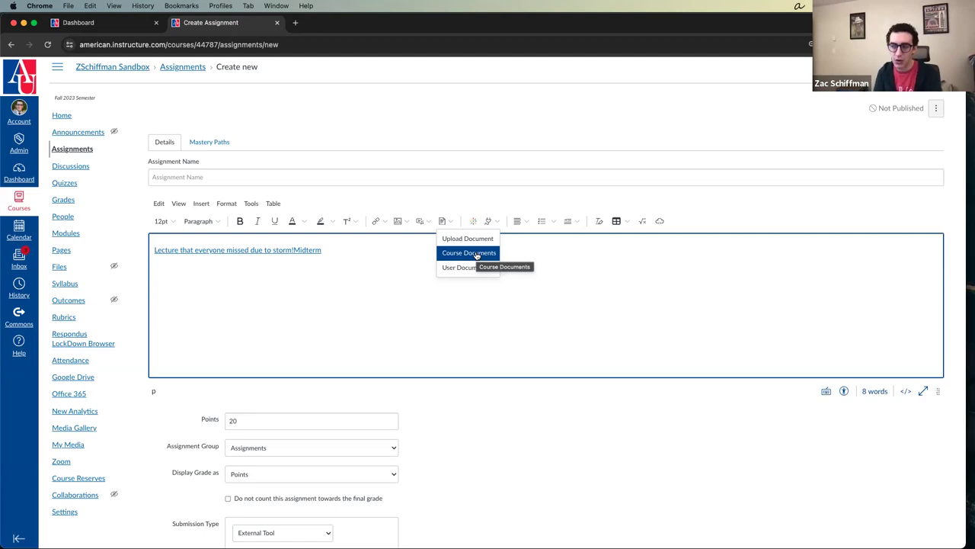
Open the Embed Kaltura Media dialog for the assignment description and look through the recordings in My Media.
click(550, 255)
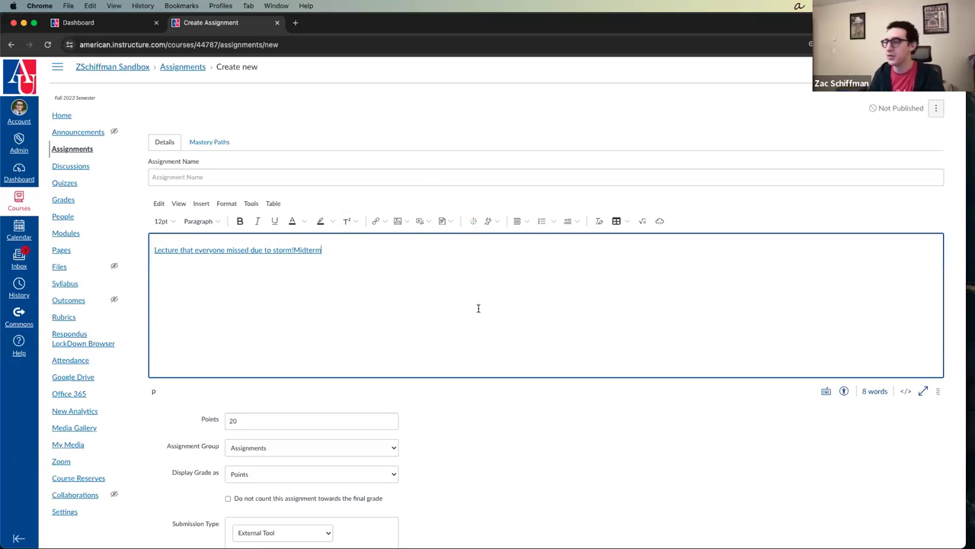
click(473, 221)
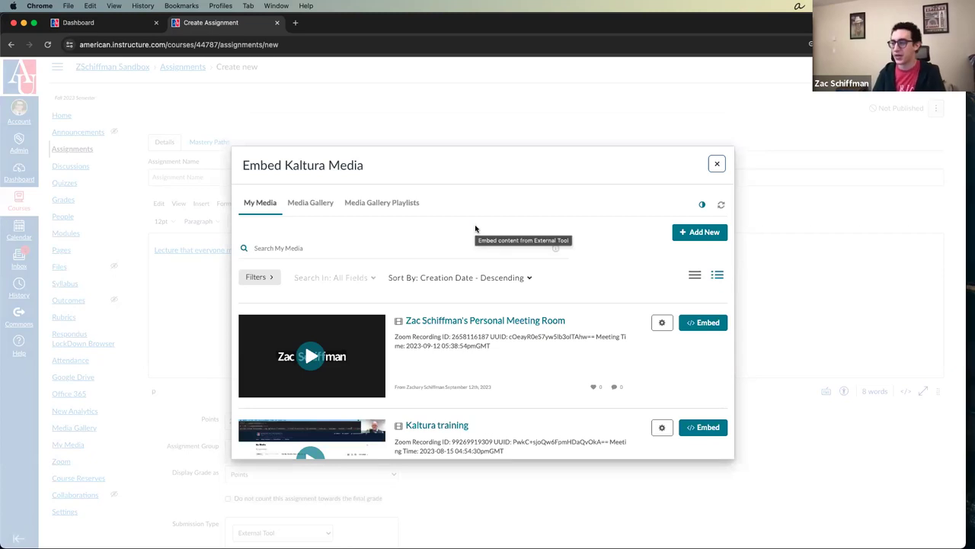
scroll(475, 229, down, 2)
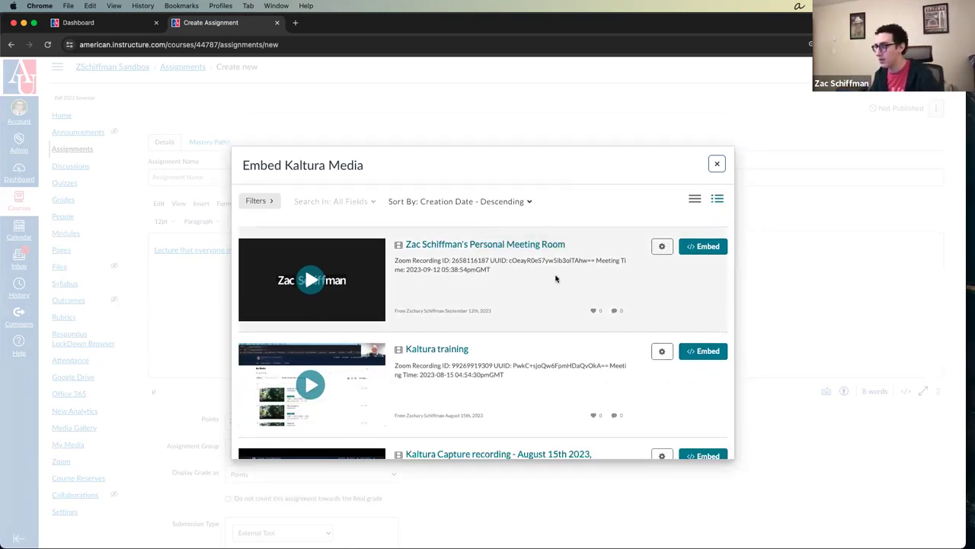
scroll(560, 278, down, 2)
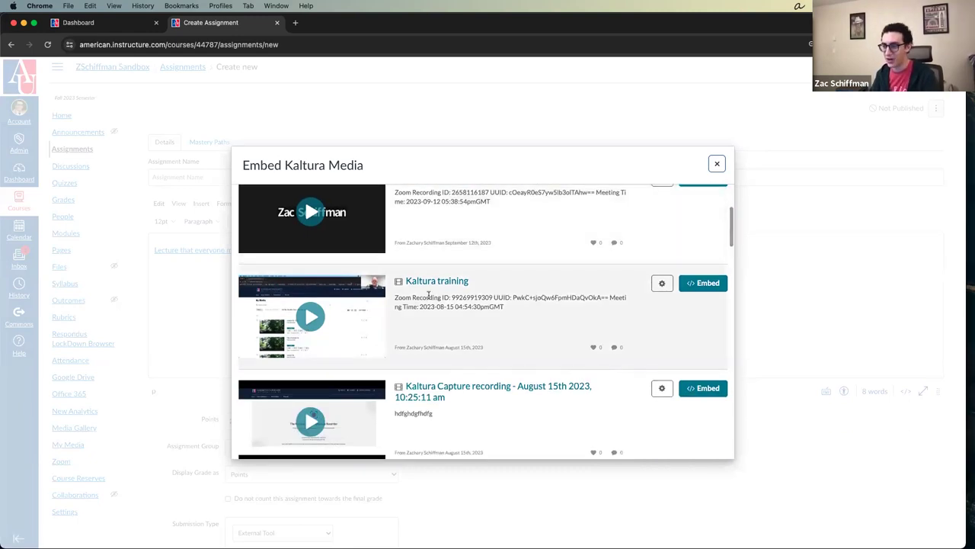
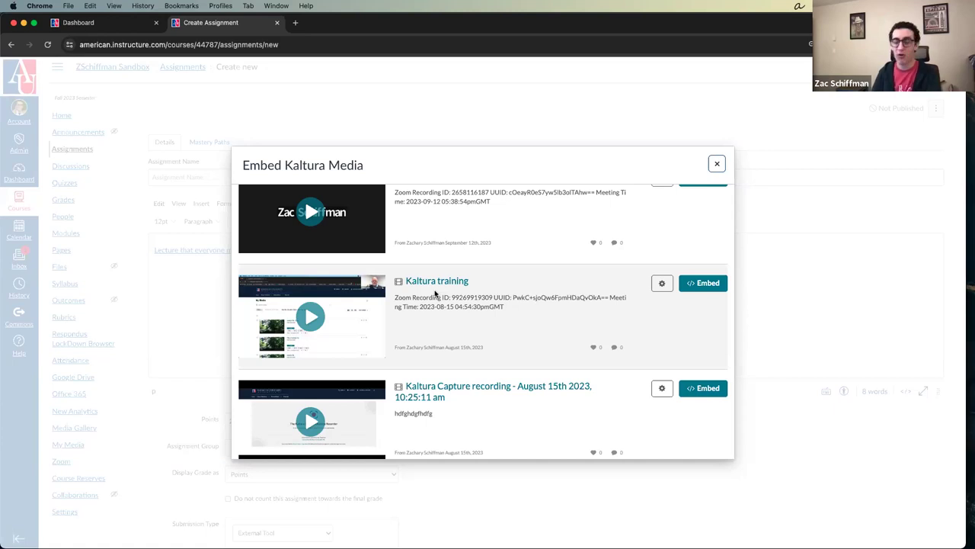
scroll(505, 262, up, 3)
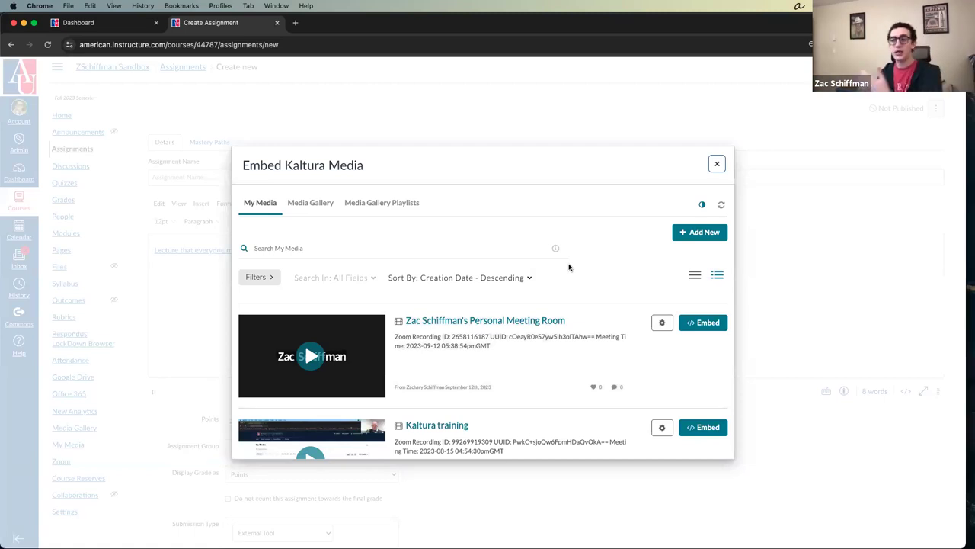
Embed the personal meeting room recording from Kaltura My Media into the assignment description and check the embedded video.
click(715, 162)
click(567, 118)
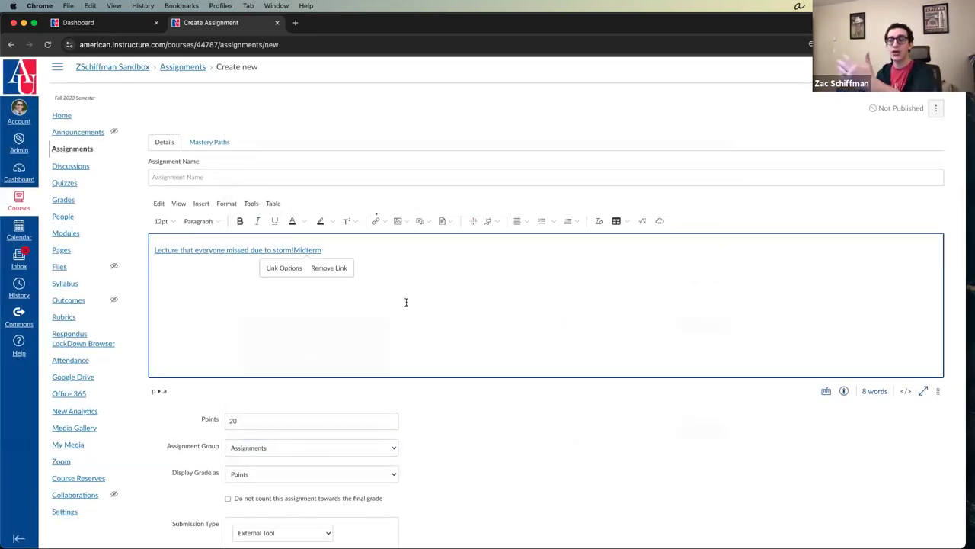
click(474, 222)
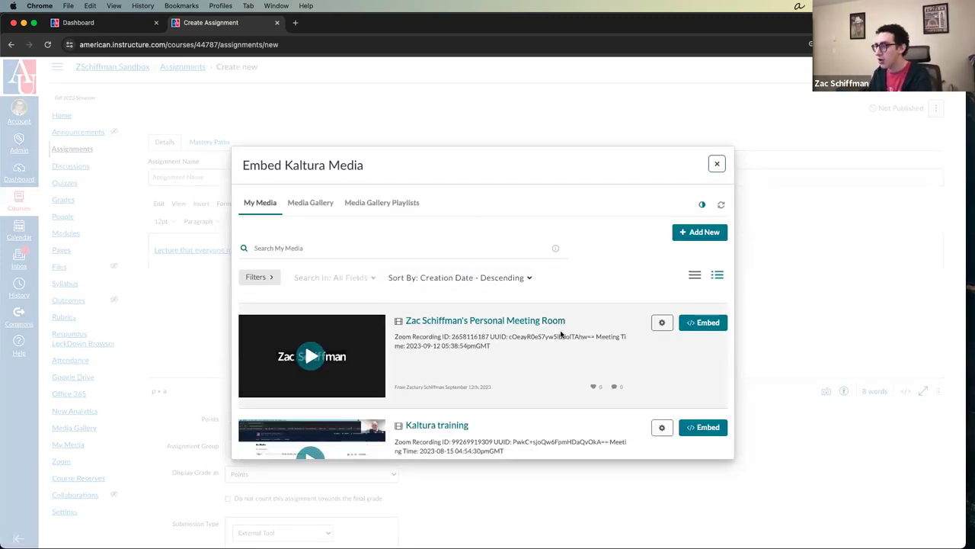
click(701, 323)
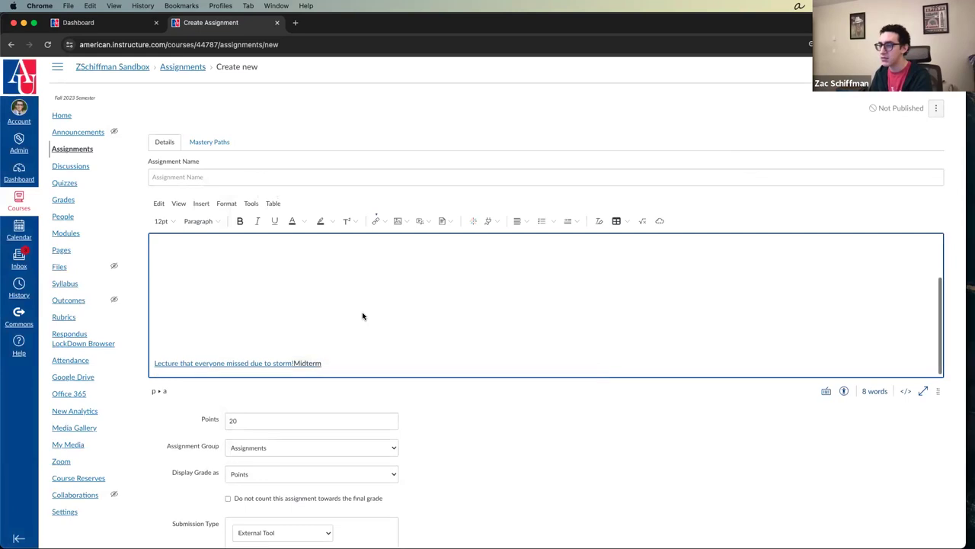
scroll(648, 343, up, 2)
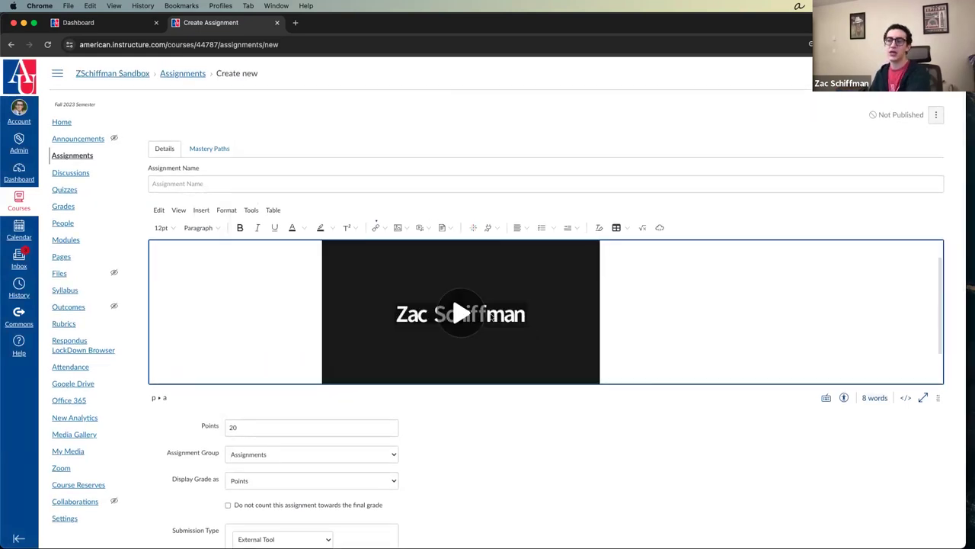
scroll(491, 318, down, 2)
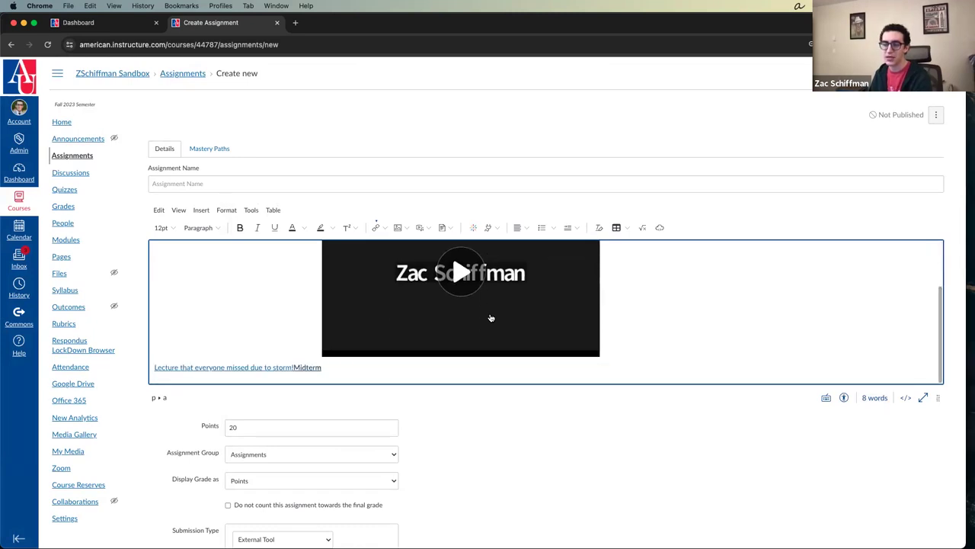
scroll(491, 320, up, 2)
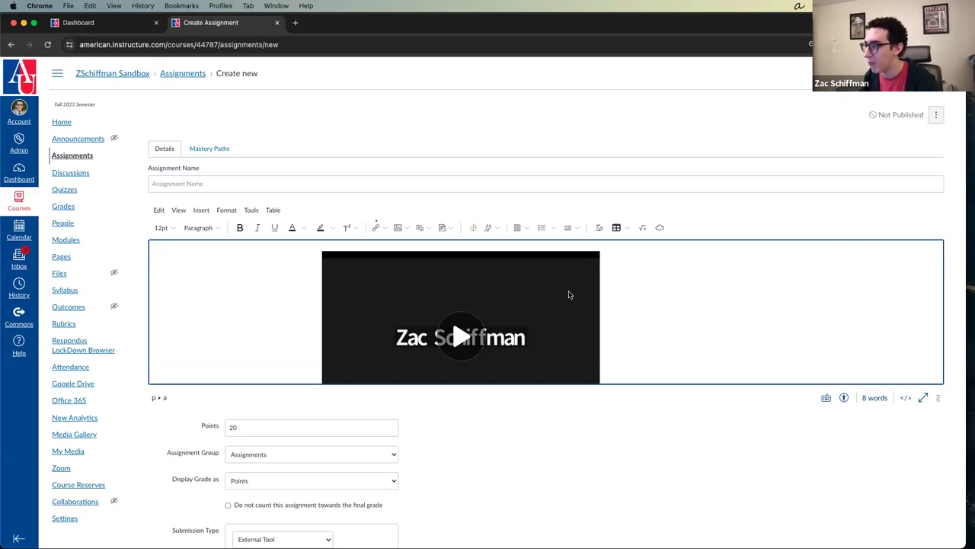
scroll(569, 292, down, 2)
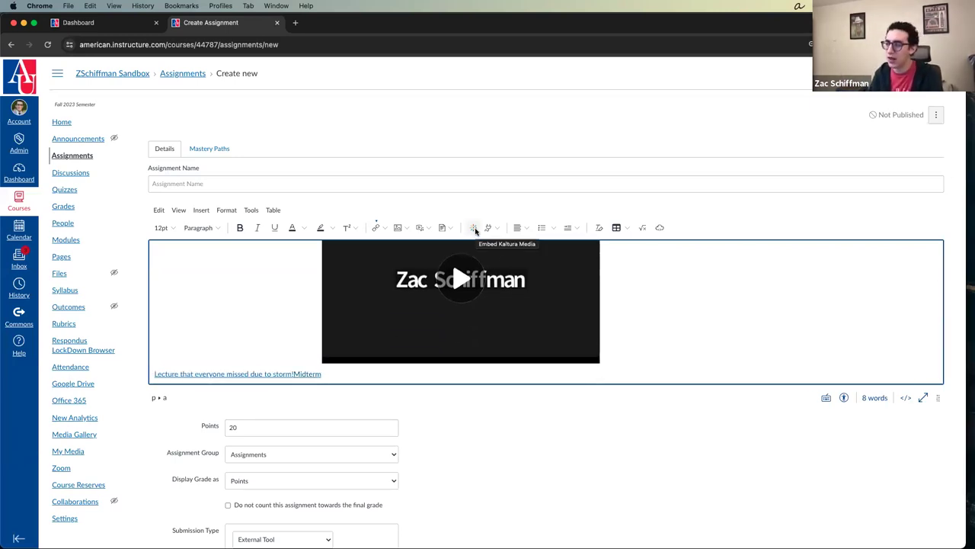
scroll(474, 229, down, 1)
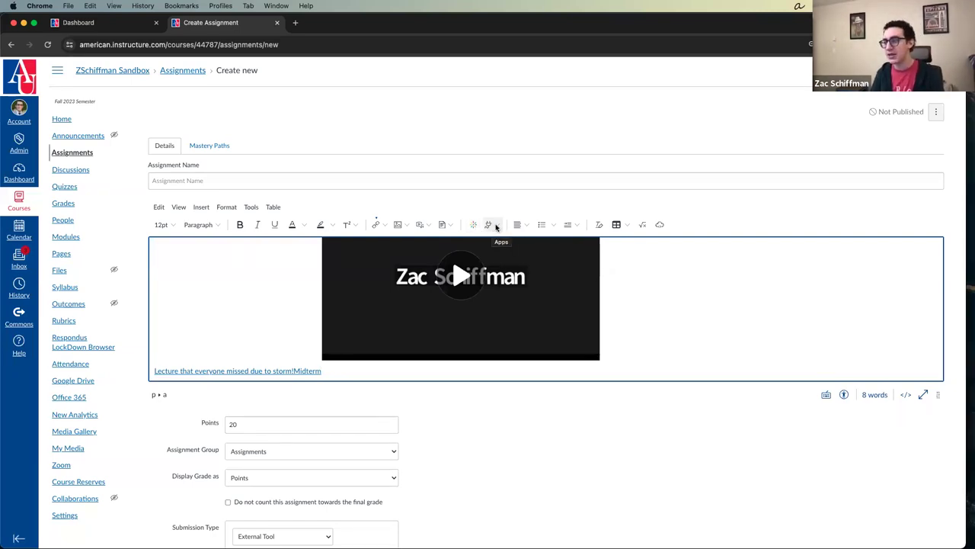
Examine the full list of apps available for insertion in the assignment description.
click(495, 225)
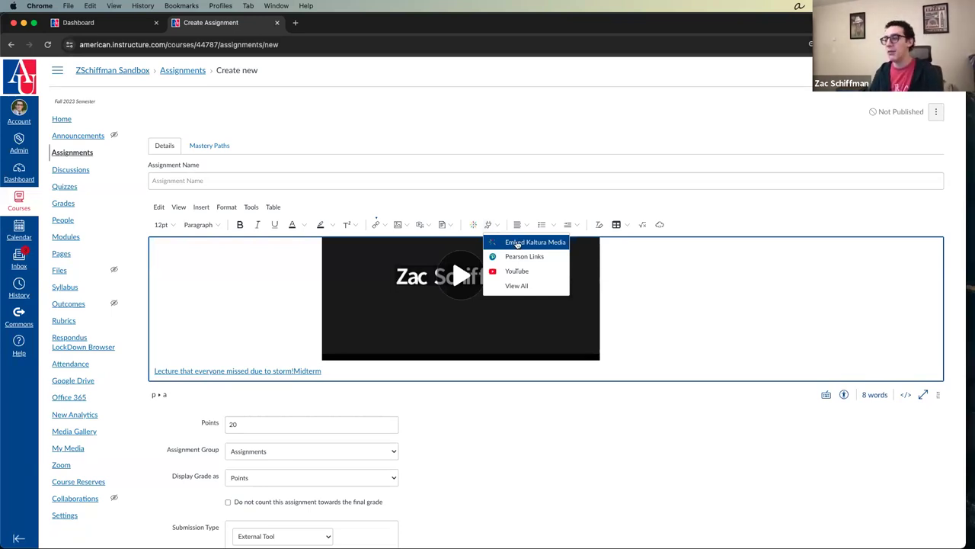
click(545, 284)
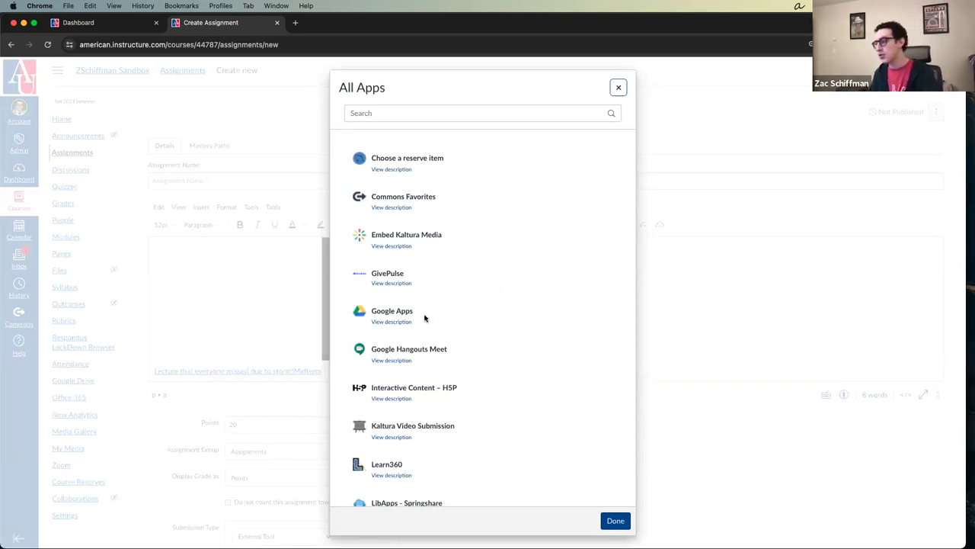
scroll(425, 318, down, 2)
scroll(424, 318, down, 4)
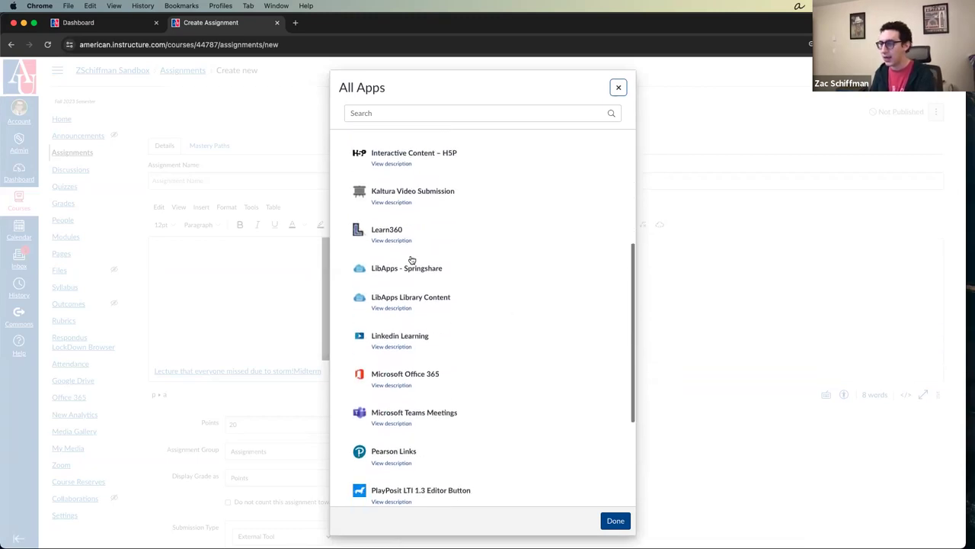
scroll(424, 282, down, 3)
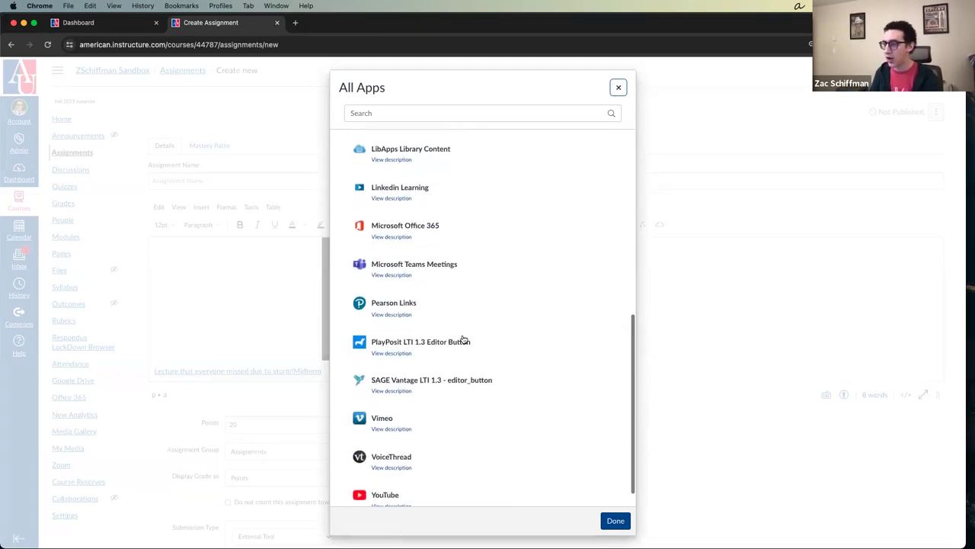
scroll(440, 387, down, 1)
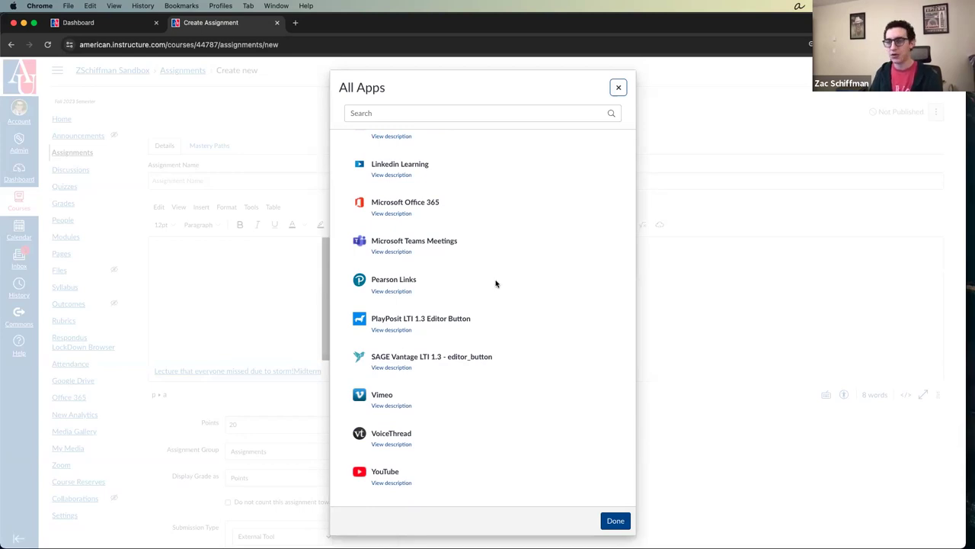
scroll(495, 282, up, 5)
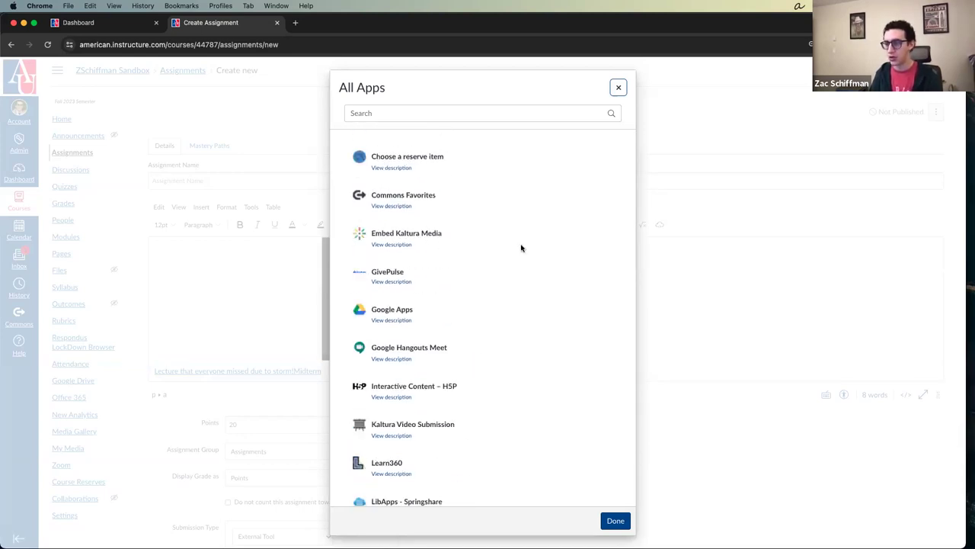
scroll(521, 248, down, 5)
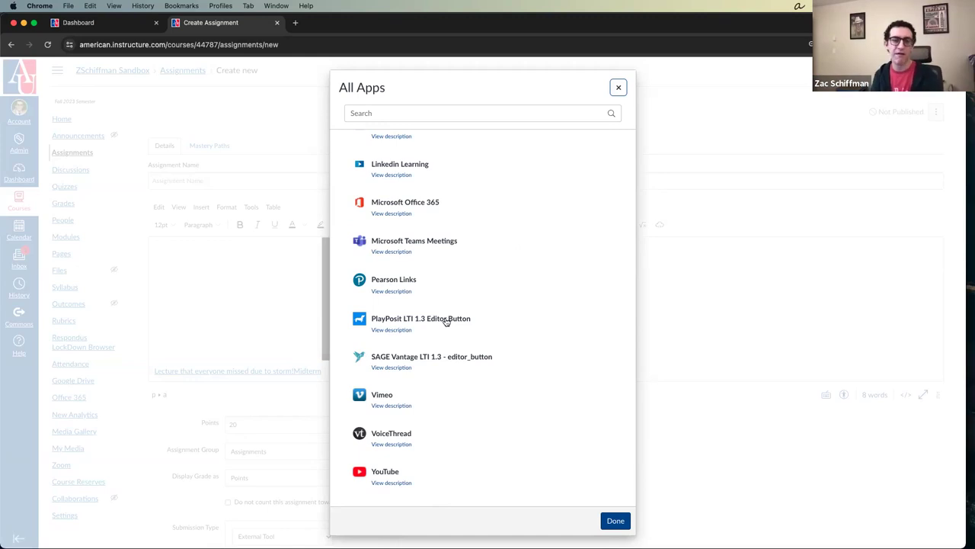
Open the SAGE Vantage LTI 1.3 - editor_button app to view it, and close it.
click(412, 363)
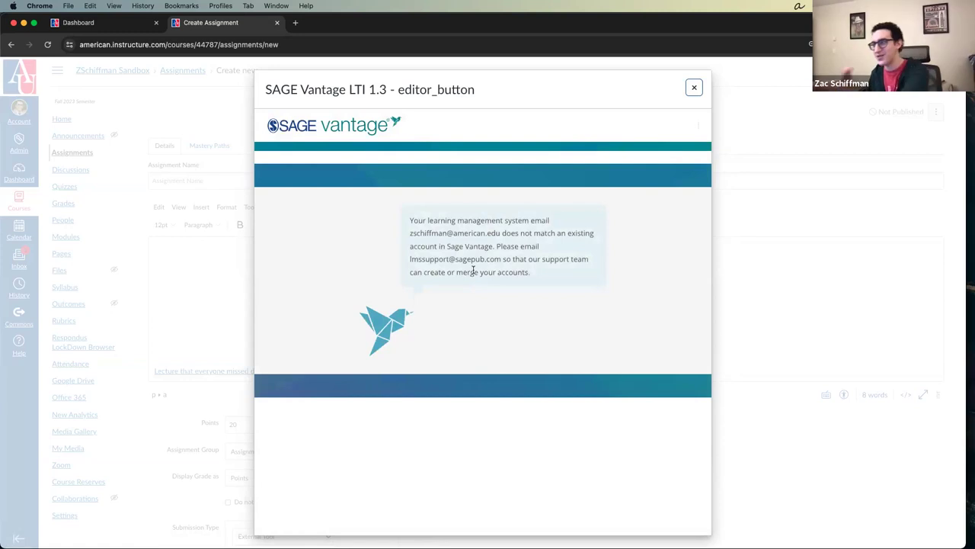
click(694, 88)
click(567, 119)
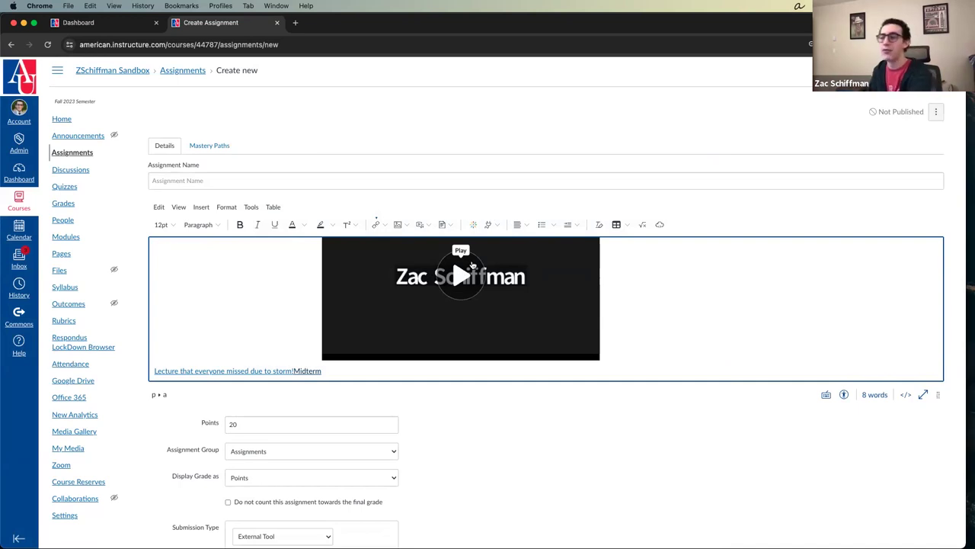
Review the editor's recent app shortcuts and the complete app list, closing the list without choosing an app.
click(497, 225)
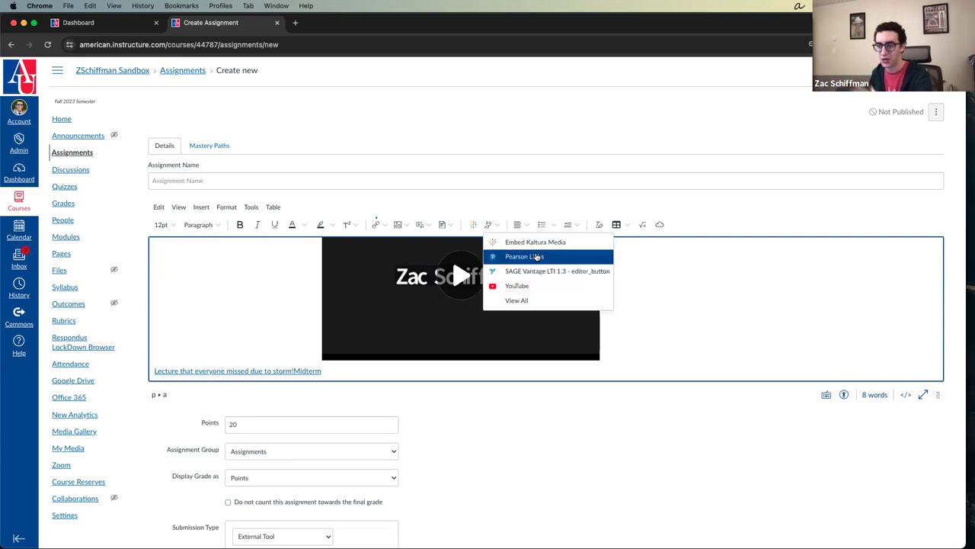
click(540, 301)
scroll(540, 302, down, 5)
scroll(540, 302, up, 3)
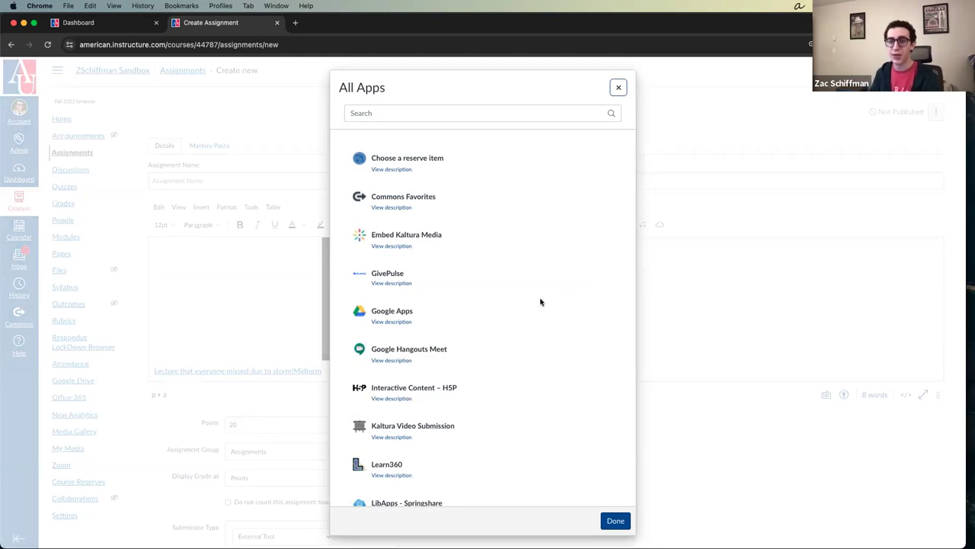
click(619, 88)
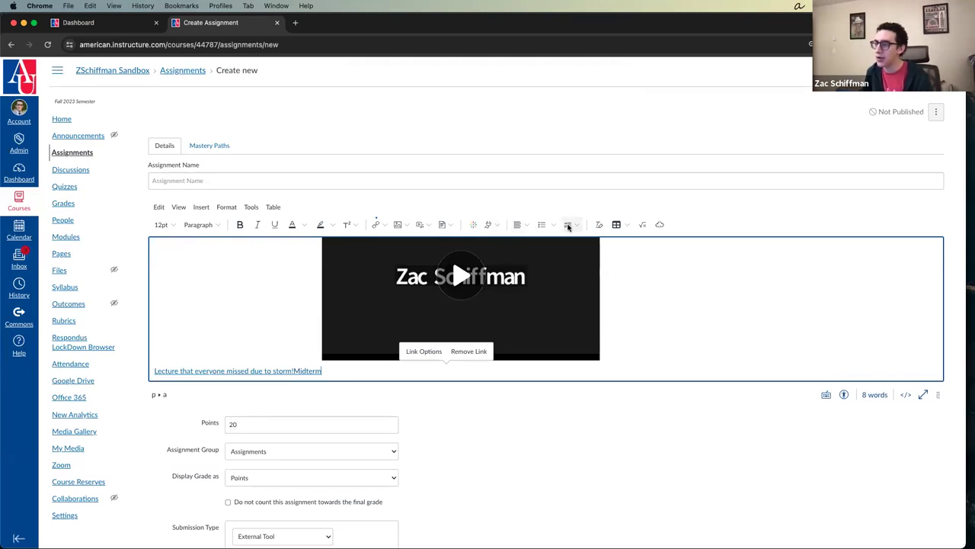
Examine the alignment, list style and indent options for the description text.
click(526, 226)
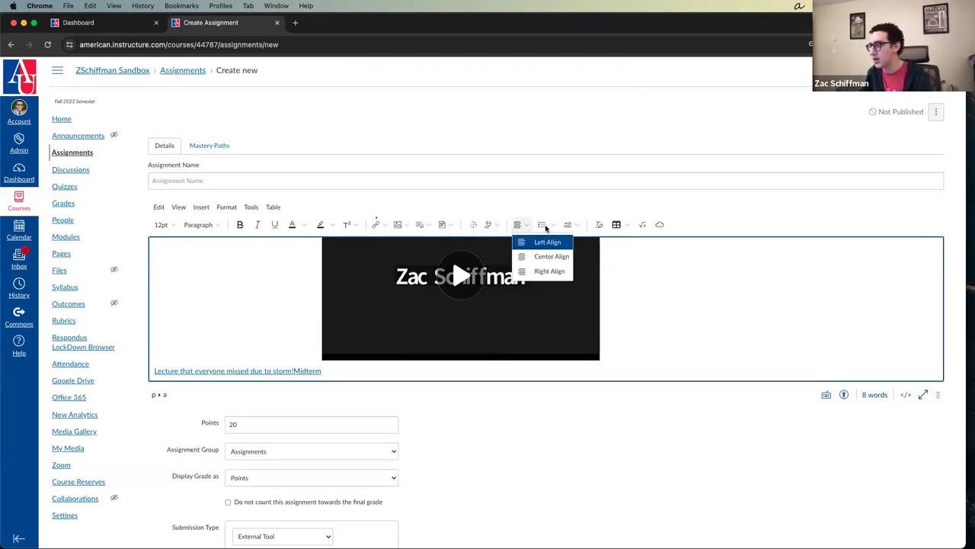
click(554, 225)
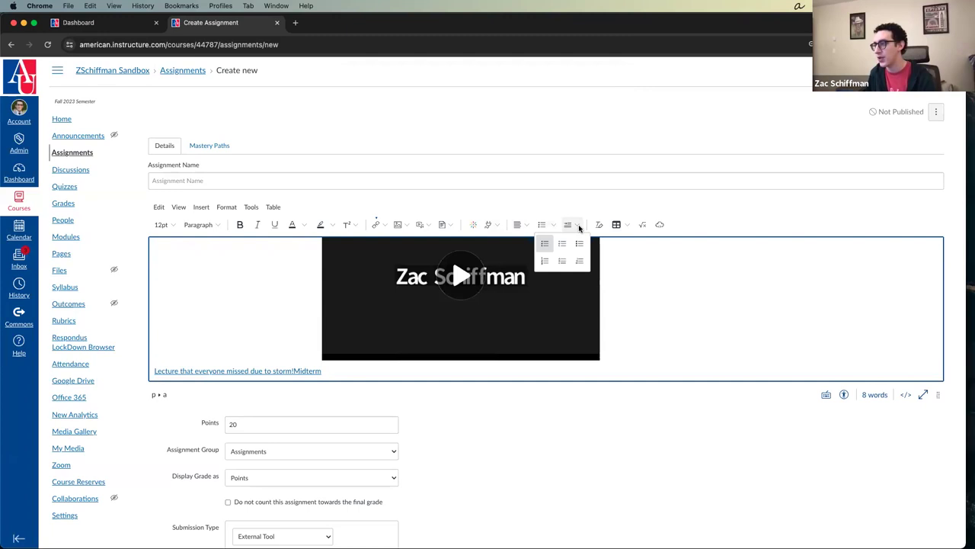
click(579, 225)
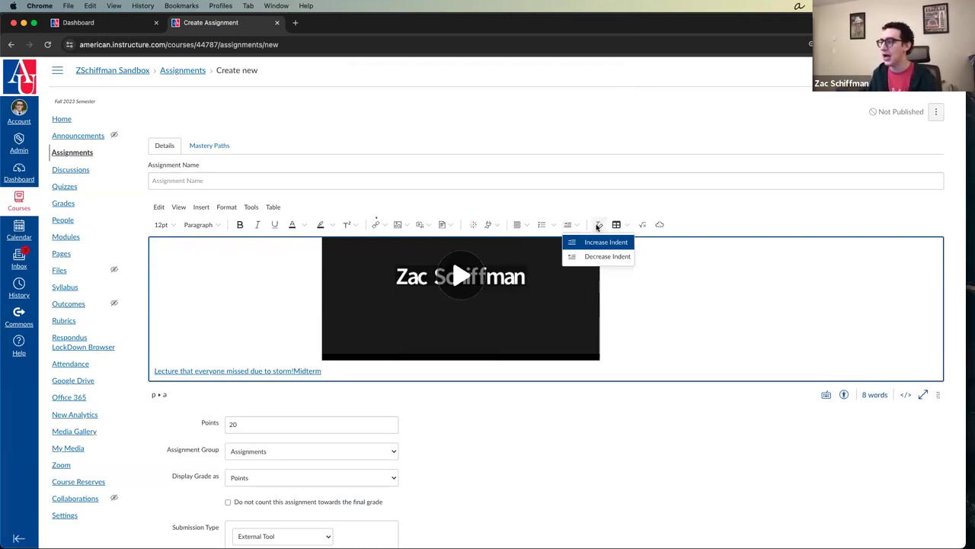
click(599, 226)
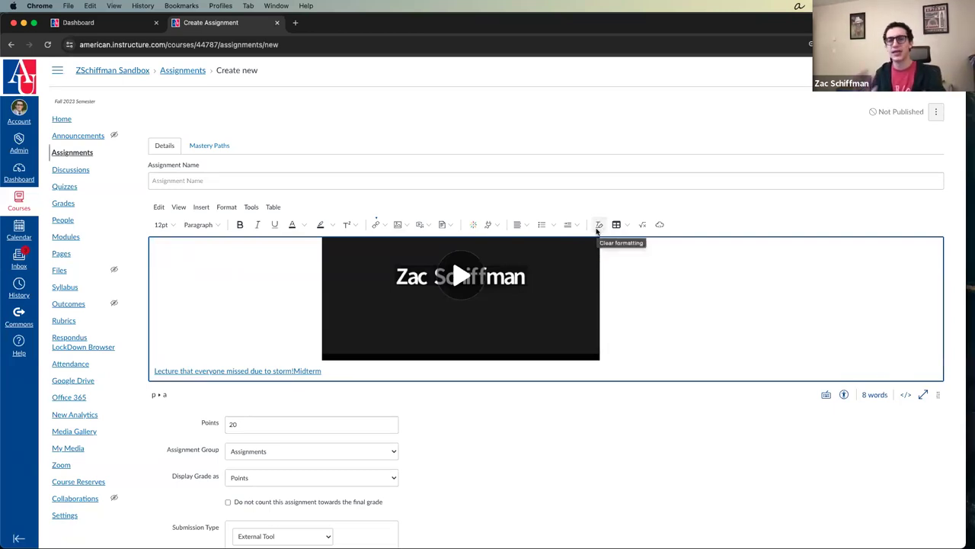
Clear the formatting of all content in the assignment description.
click(647, 261)
key(ctrl+a)
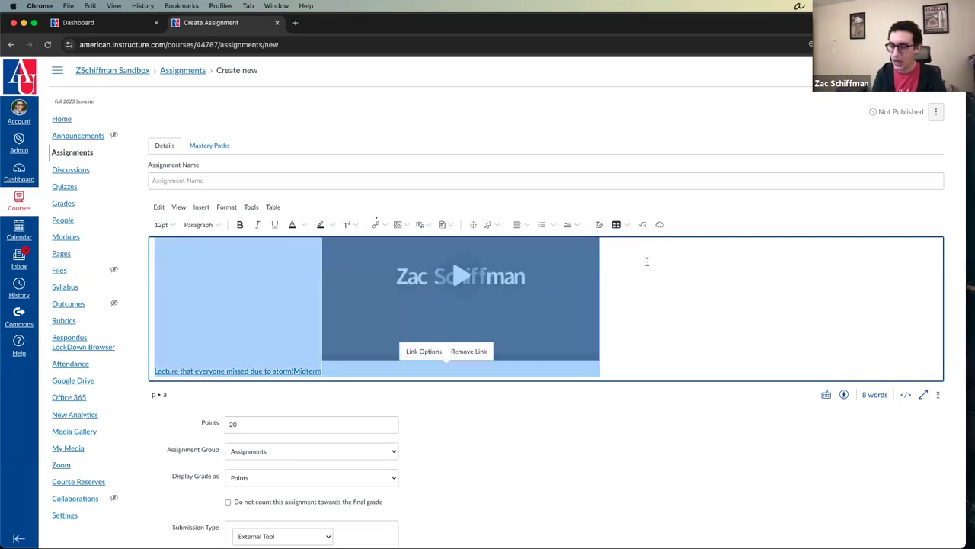
click(599, 226)
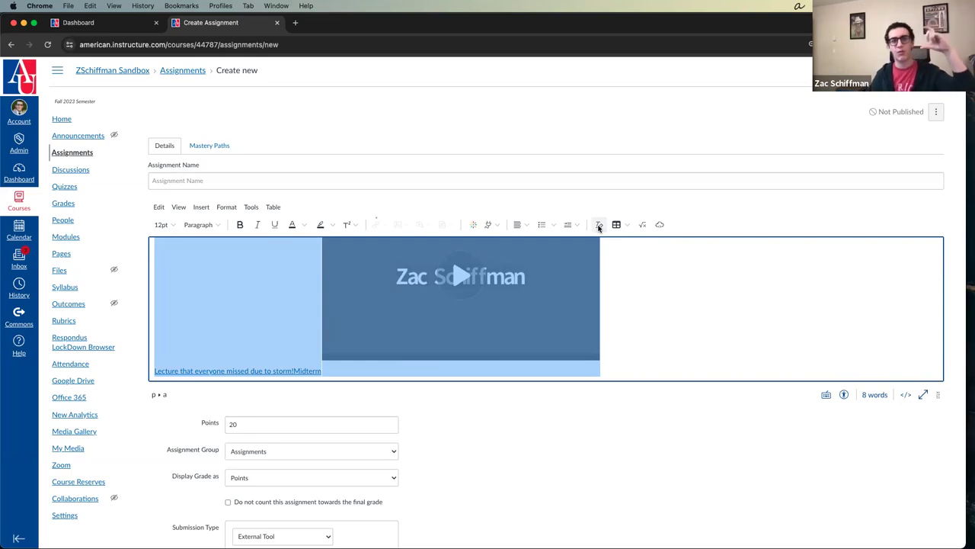
click(608, 257)
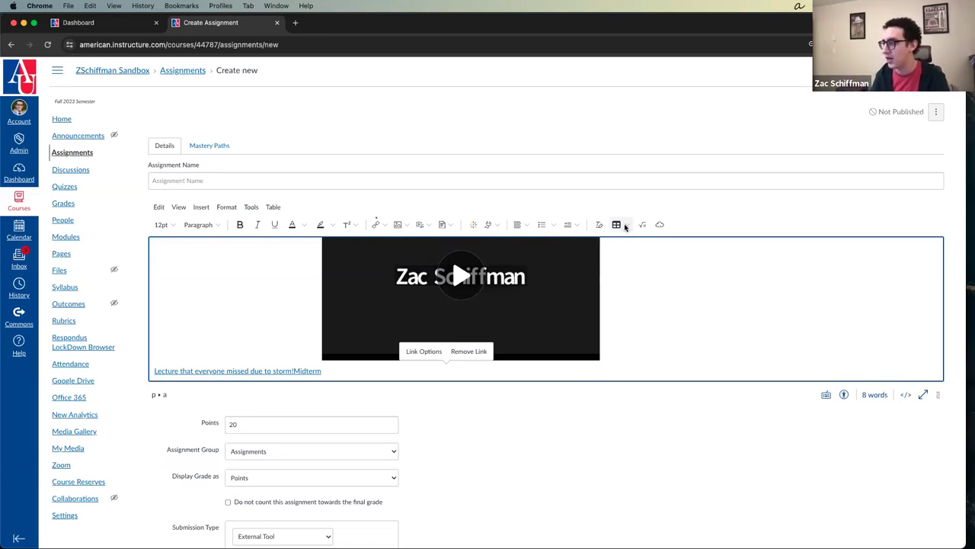
Examine the table options for cells, rows and columns without inserting a table.
click(625, 226)
mouse_move(629, 244)
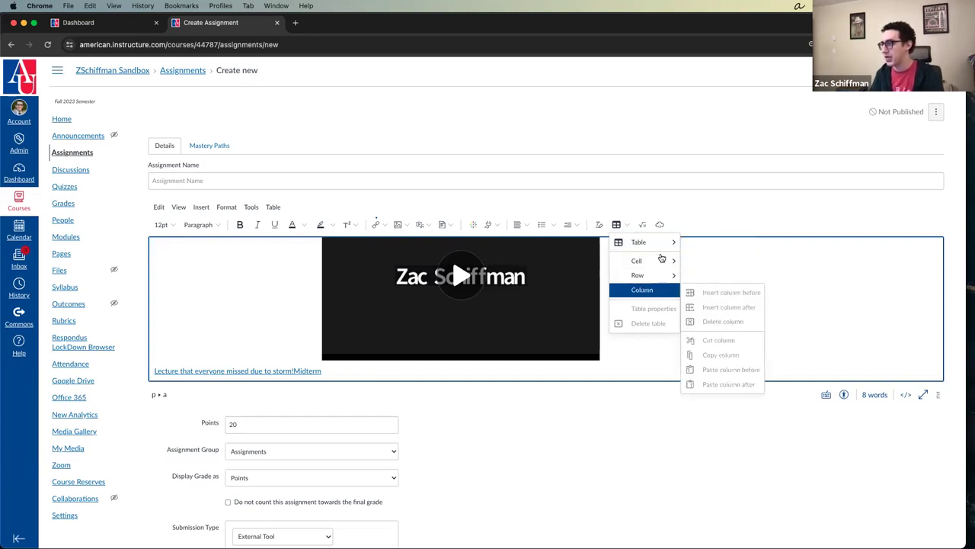
click(642, 224)
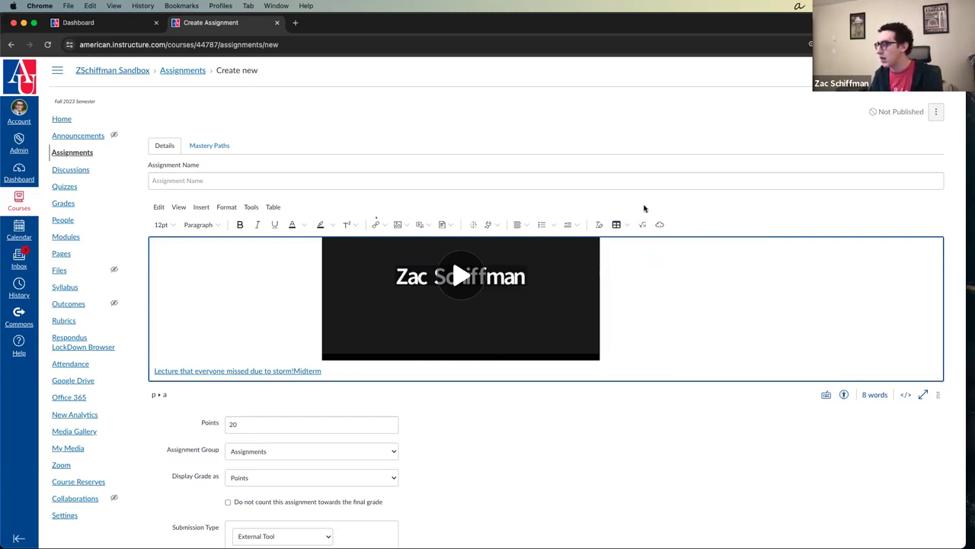
View the Basic, Greek and Operators symbol sets in the Equation Editor and close it without adding an equation.
click(643, 225)
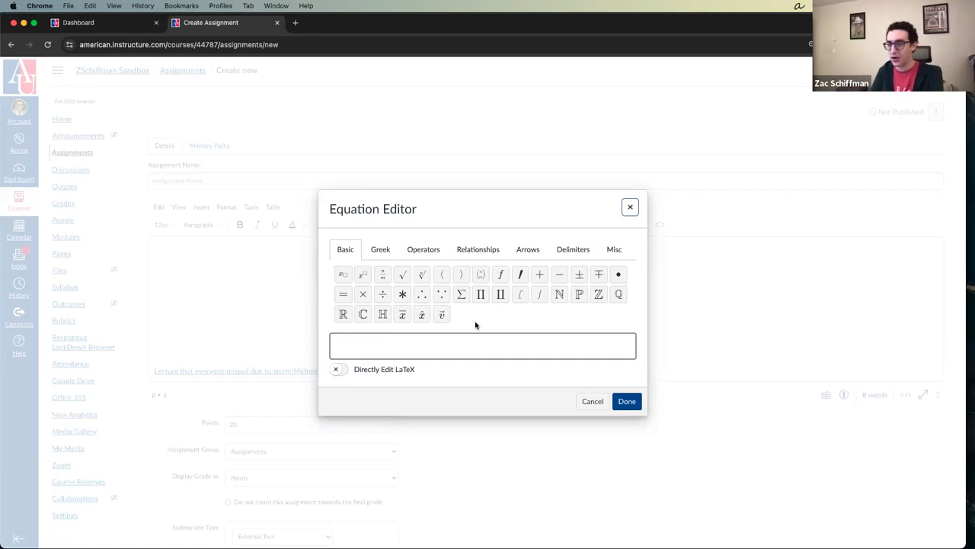
click(380, 252)
click(415, 251)
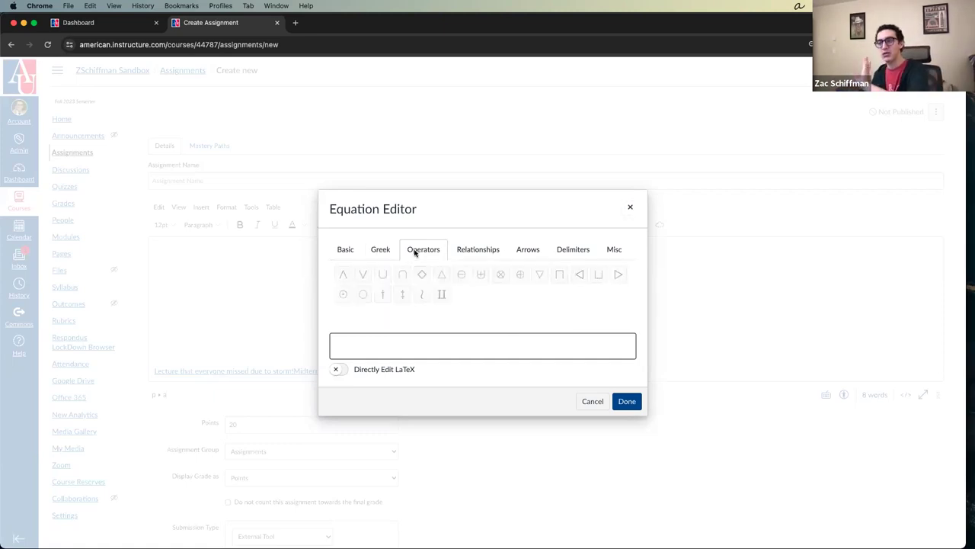
click(351, 254)
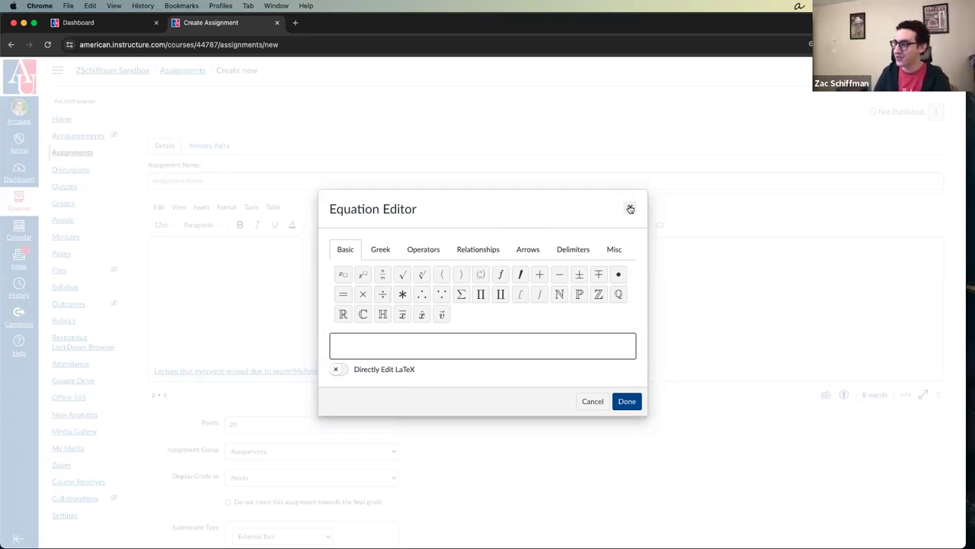
click(630, 207)
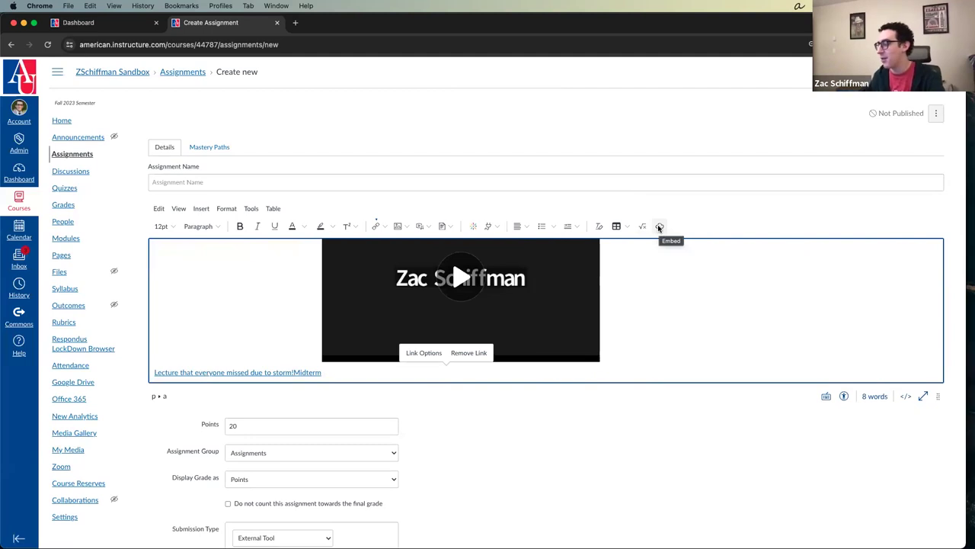
View the Embed dialog and its Embed Code field, and close it without submitting any code.
click(660, 227)
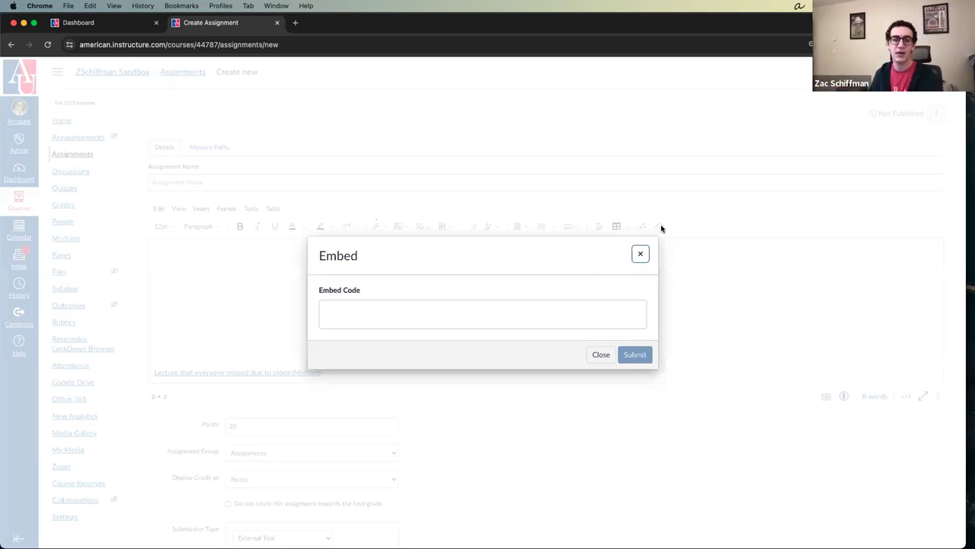
click(594, 303)
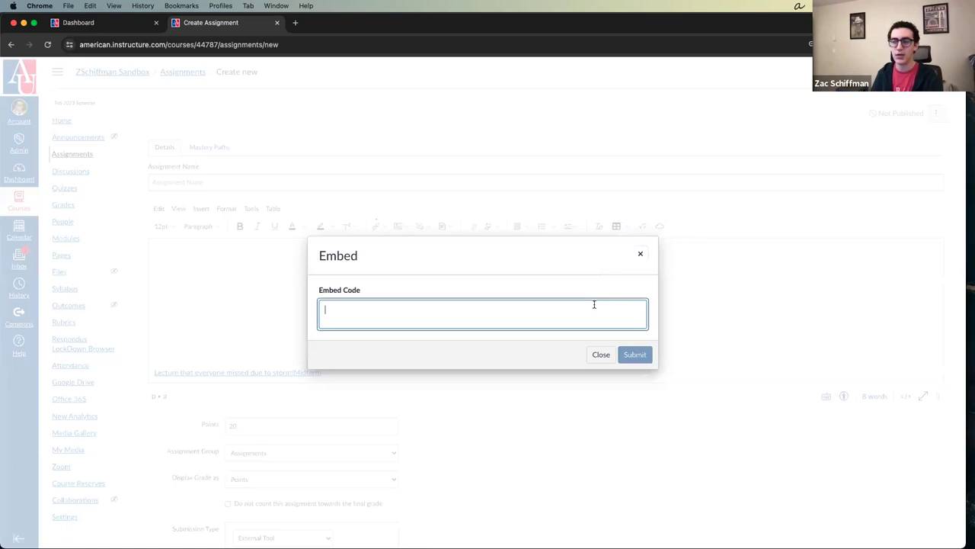
click(644, 260)
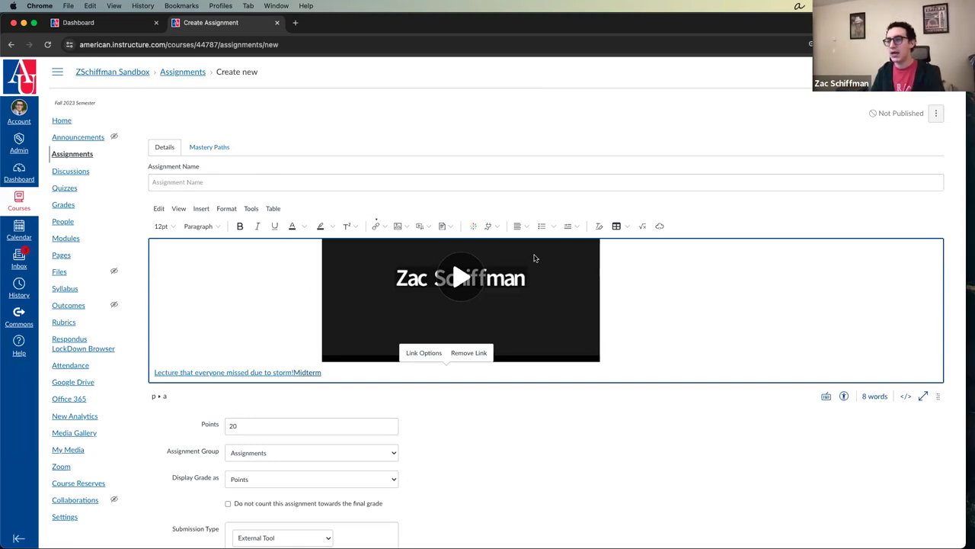
Delete all content from the assignment description.
key(super+a)
key(BackSpace)
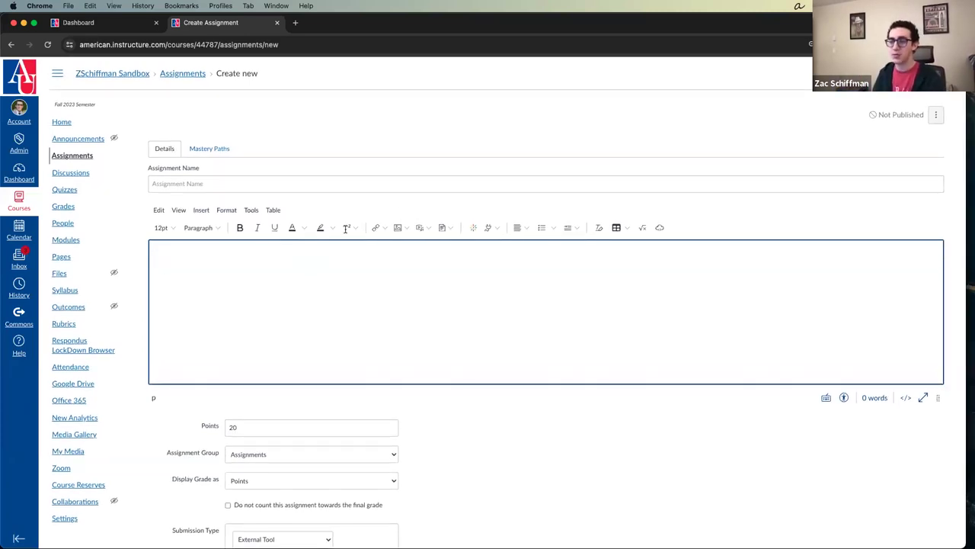
Set the assignment's points to 50.
scroll(473, 419, down, 4)
scroll(473, 419, down, 3)
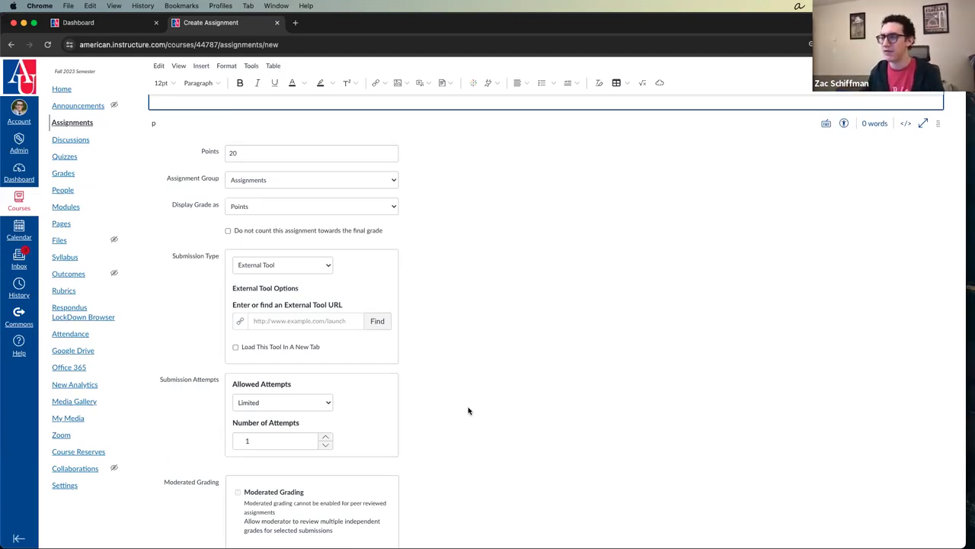
scroll(471, 412, up, 5)
scroll(466, 407, down, 3)
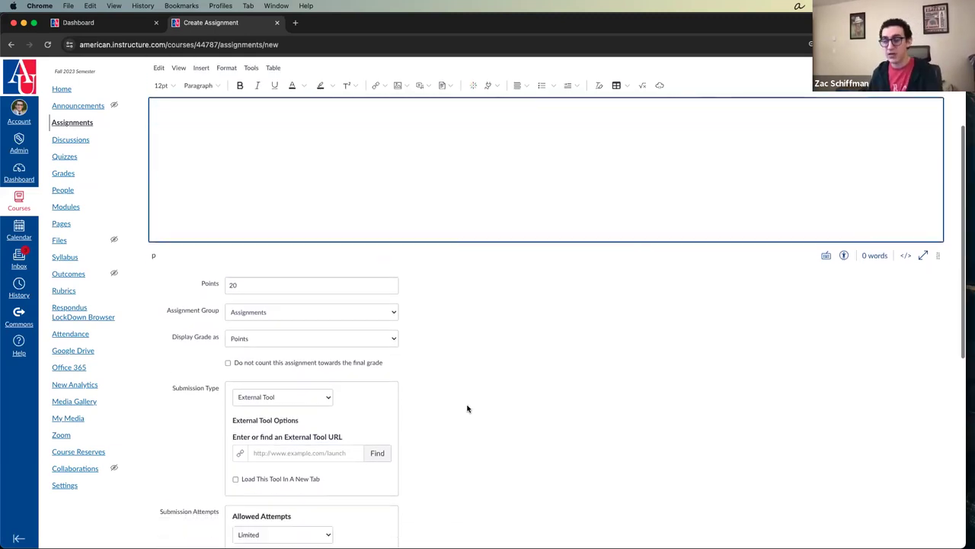
drag(239, 221, 222, 222)
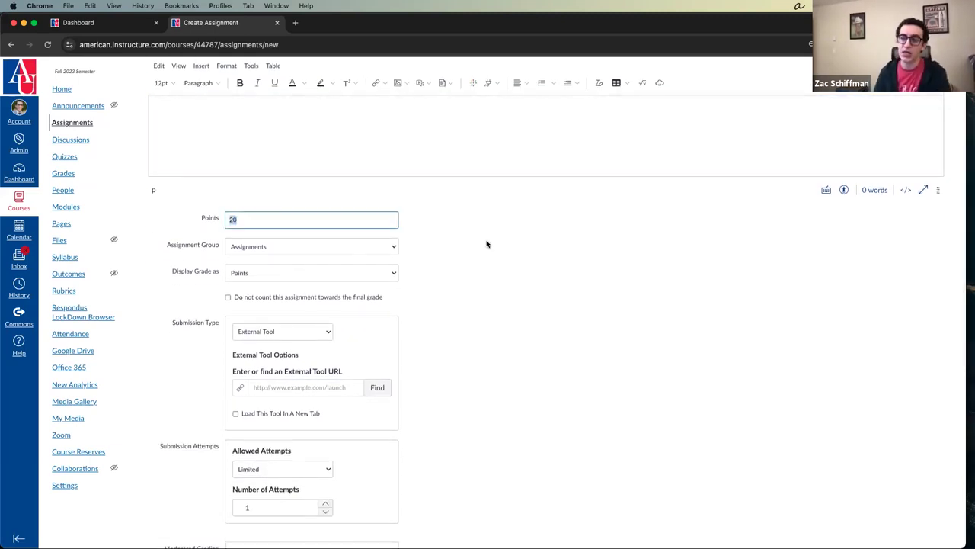
text(50)
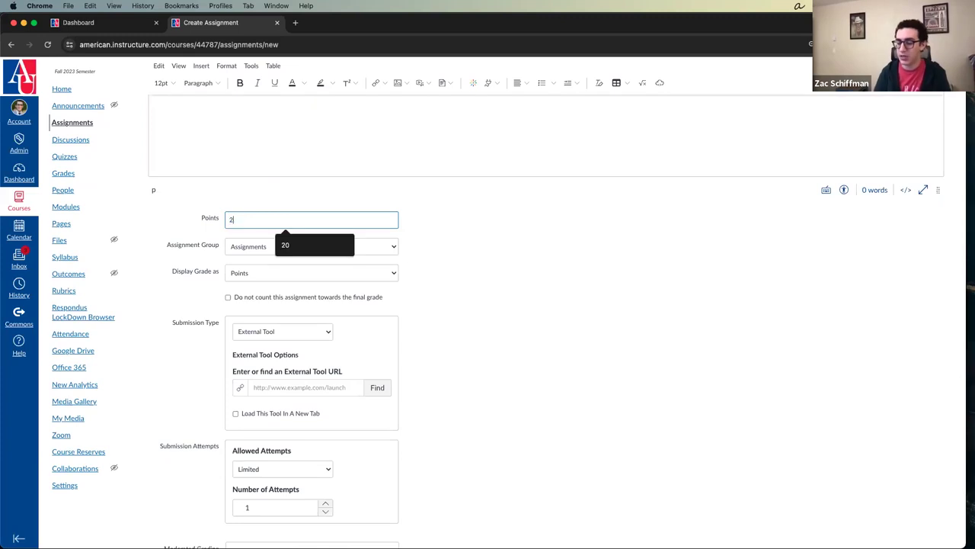
key(BackSpace)
text(0)
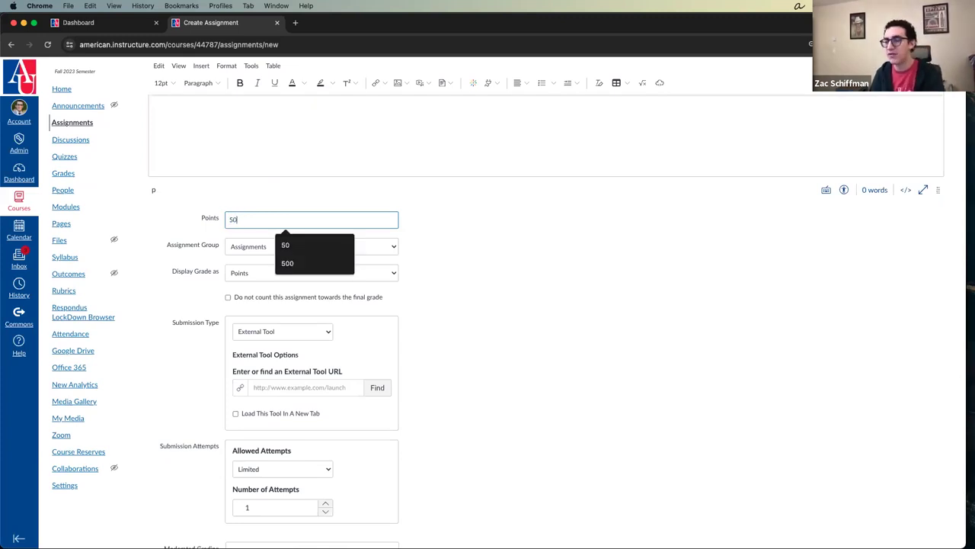
click(468, 228)
Choose Discussions as the assignment group.
scroll(274, 218, up, 1)
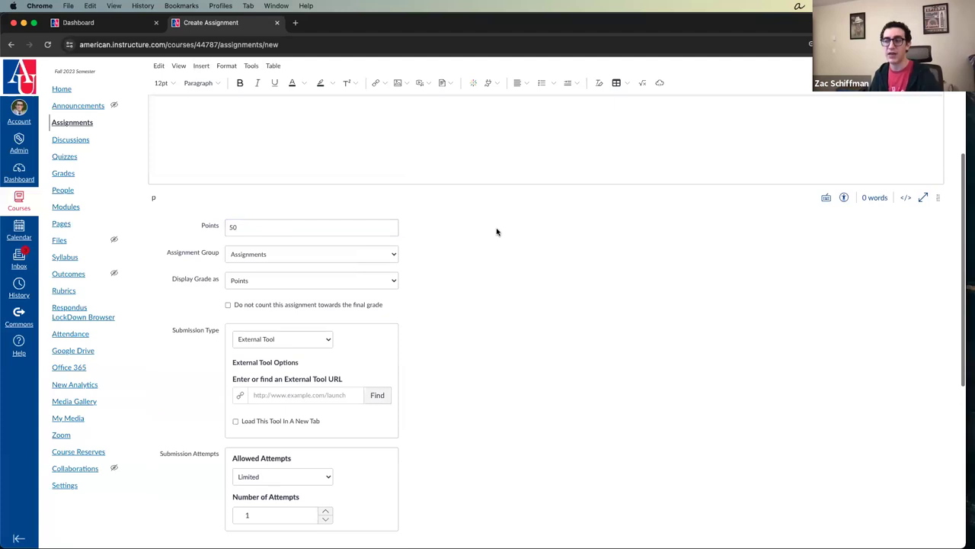
scroll(485, 237, down, 1)
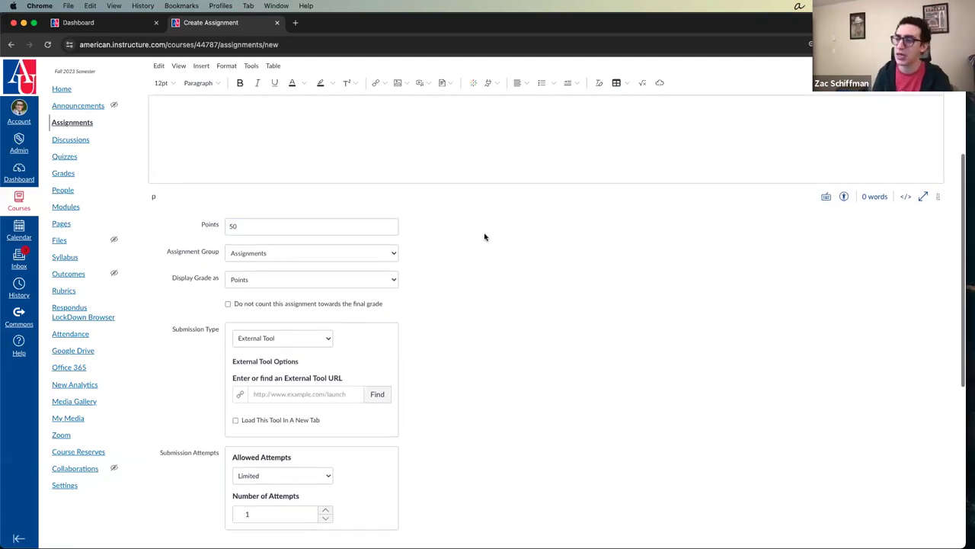
click(307, 254)
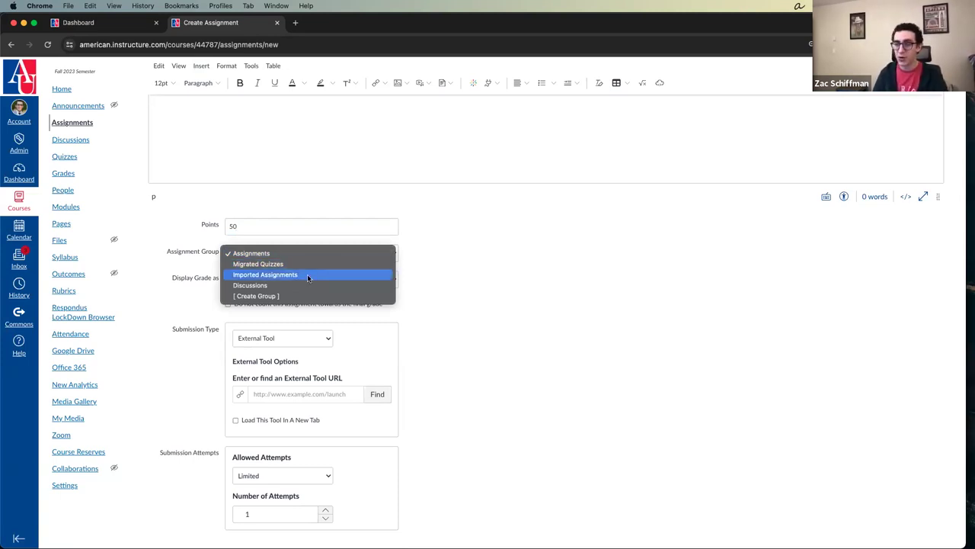
click(308, 273)
click(300, 253)
click(297, 265)
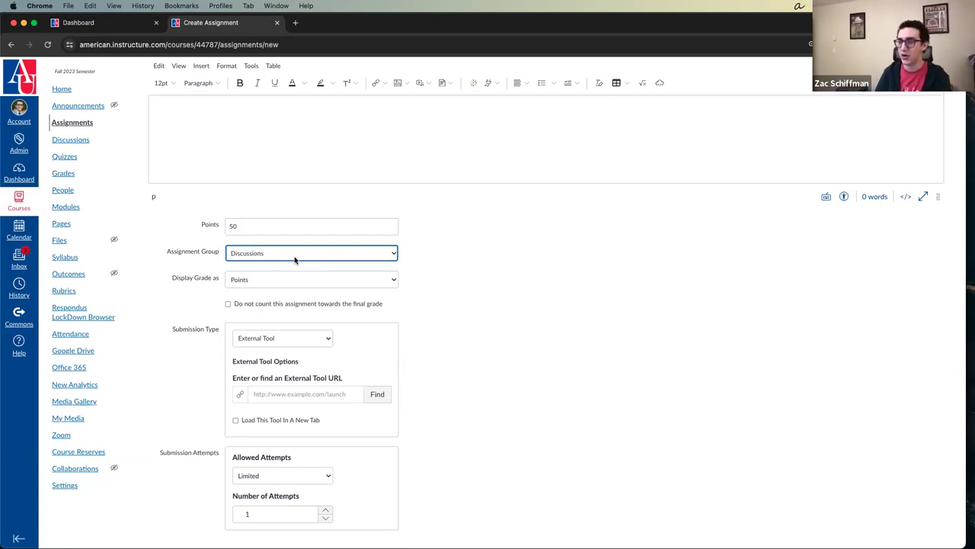
Try the Percentage and Complete/Incomplete grade displays, and set the grade display back to Points.
click(313, 279)
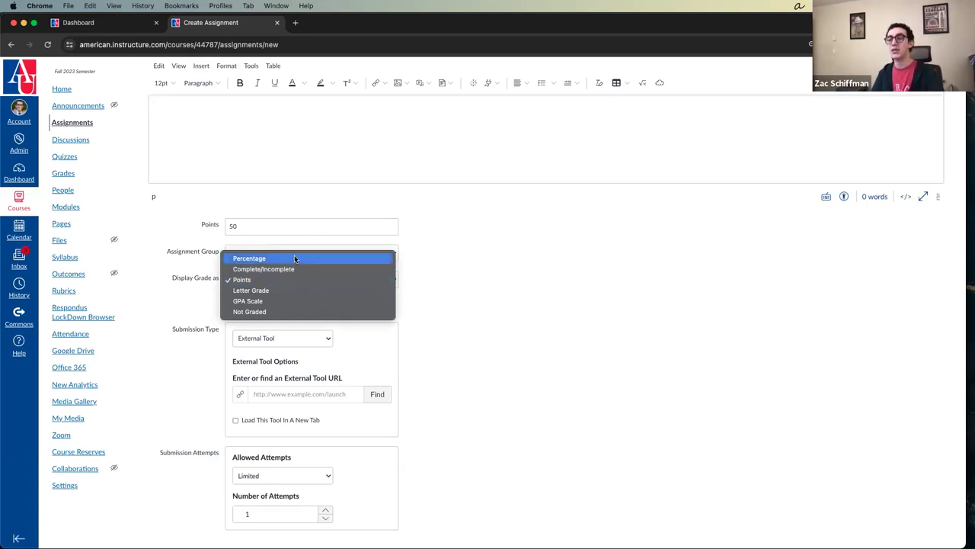
click(294, 258)
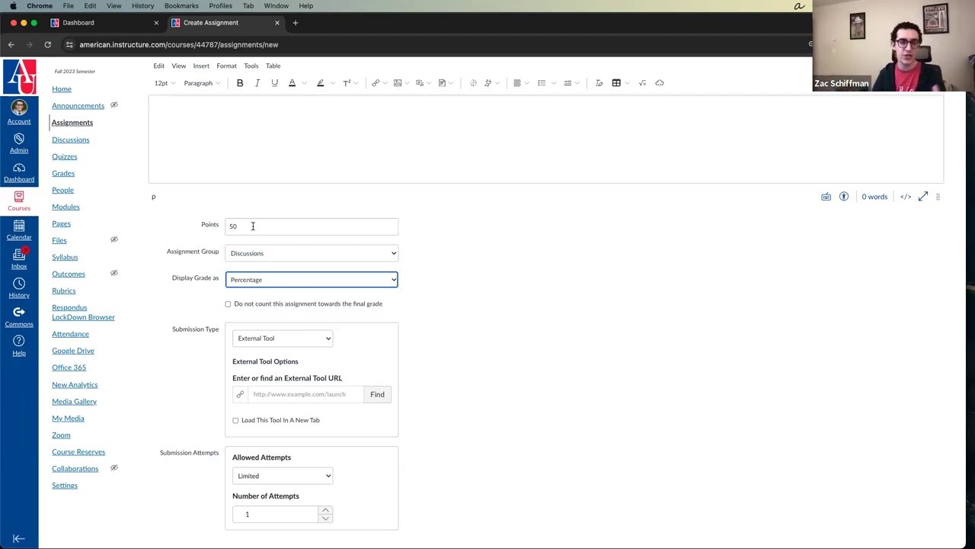
click(267, 279)
click(266, 291)
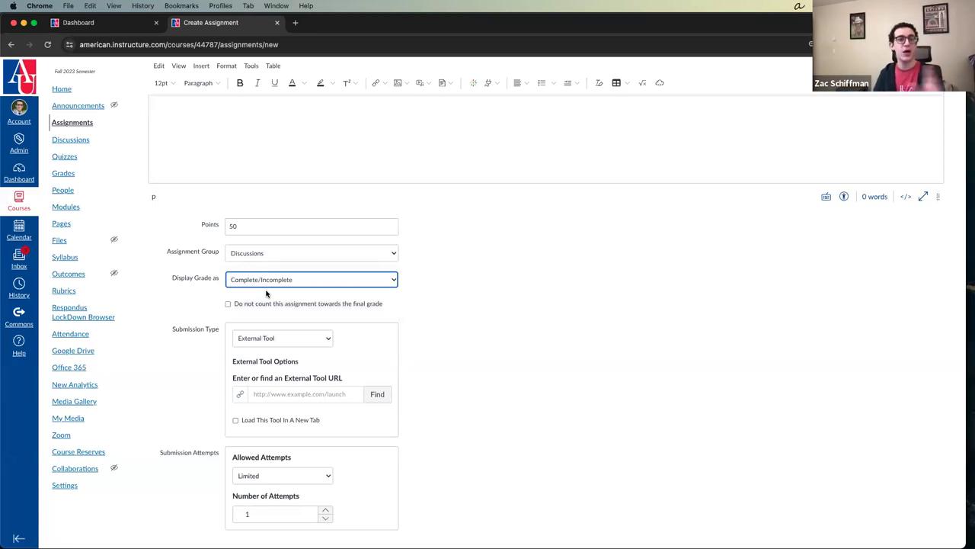
click(266, 281)
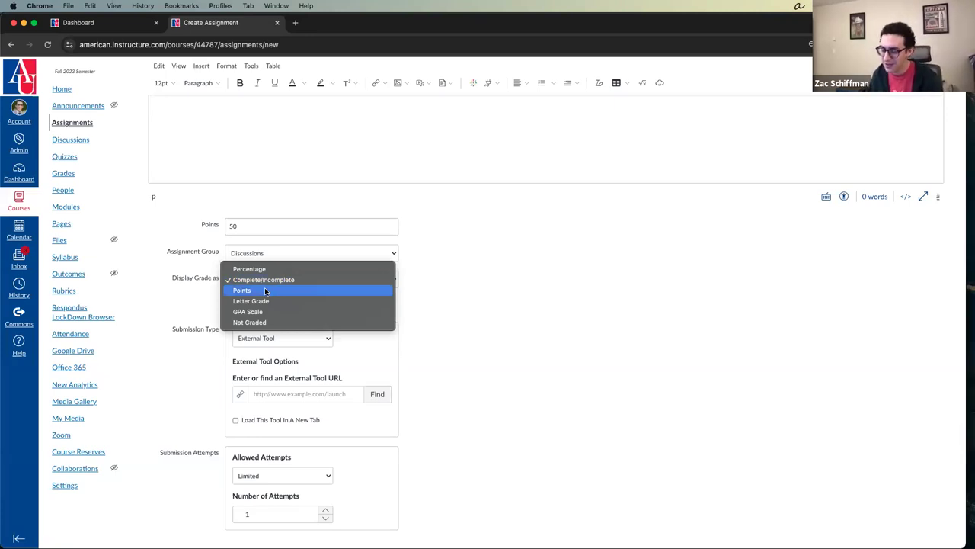
click(266, 290)
Display the grade as Letter Grade and view the letter ranges of the Default Canvas Grading Scheme.
click(264, 279)
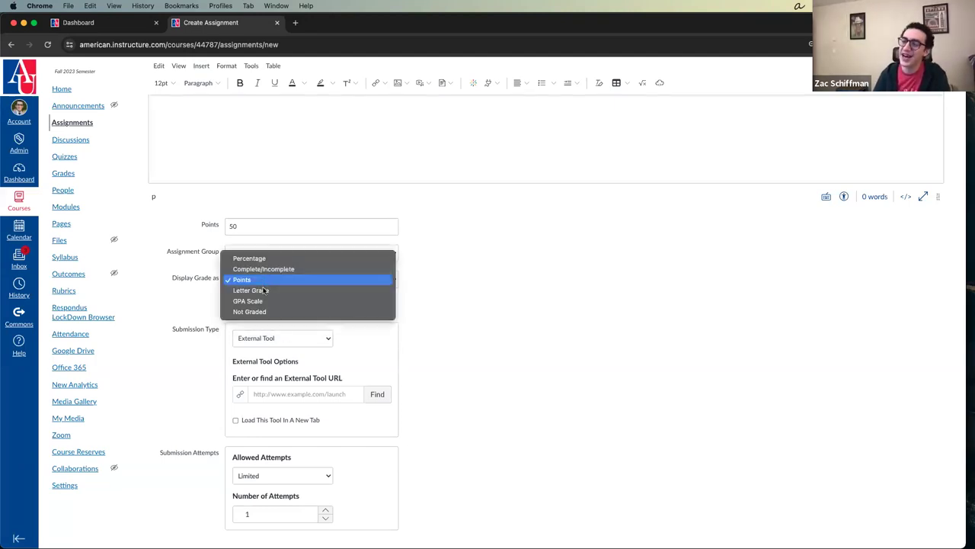
click(264, 291)
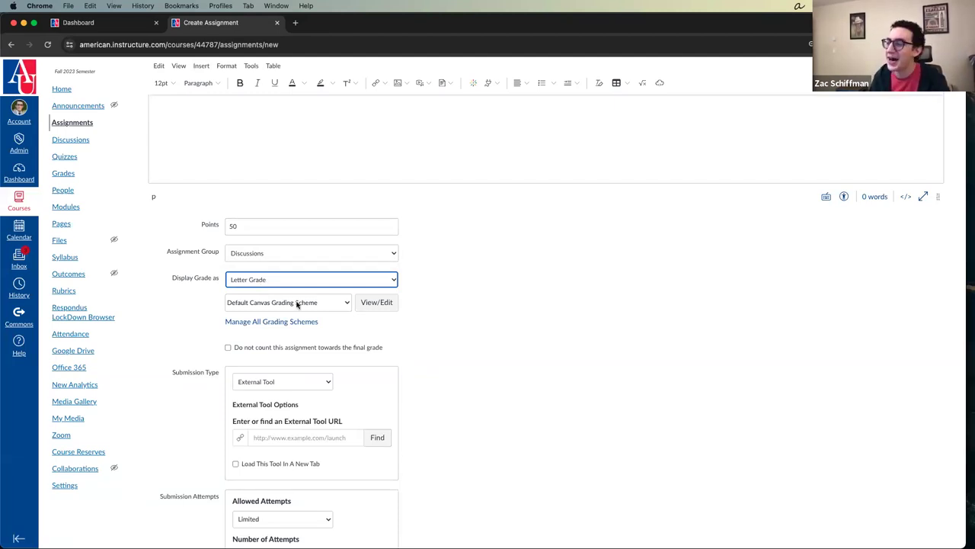
click(374, 302)
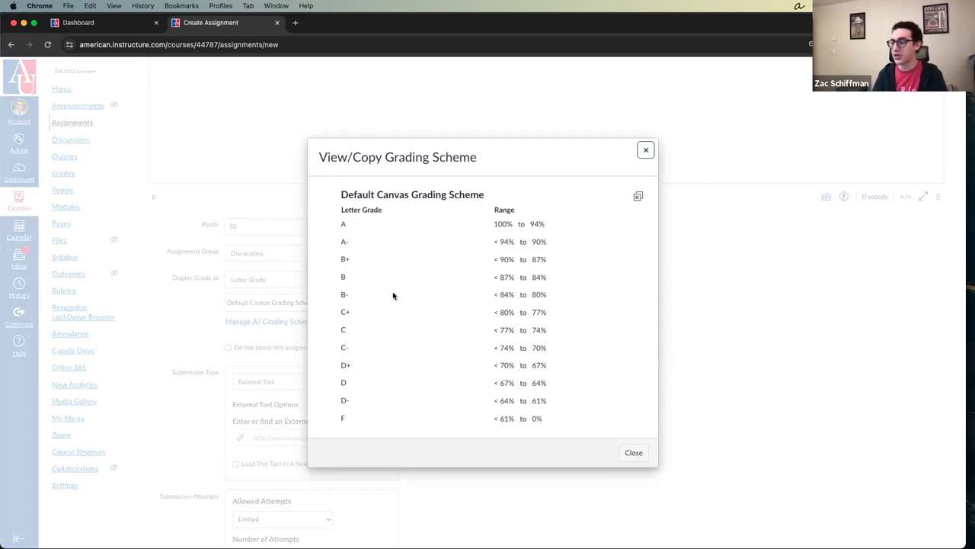
click(646, 150)
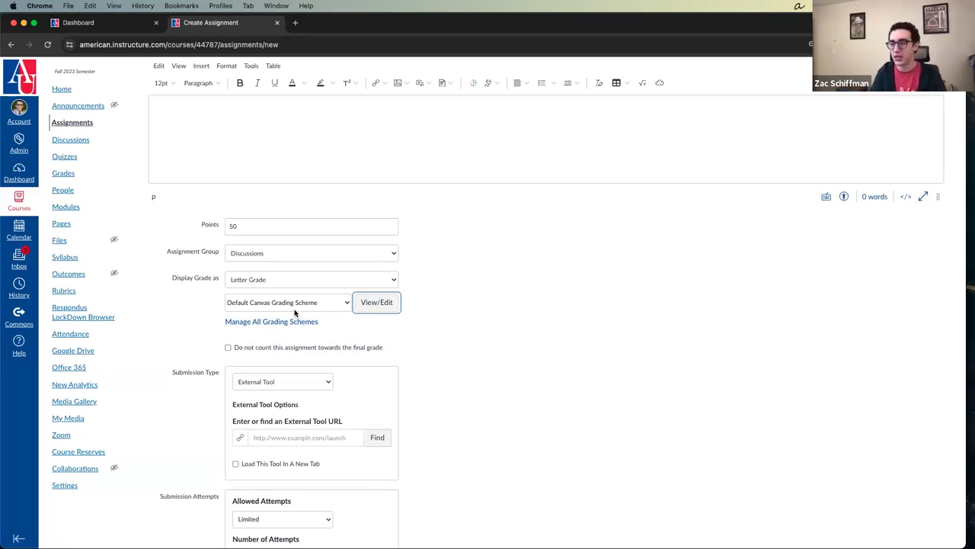
click(362, 303)
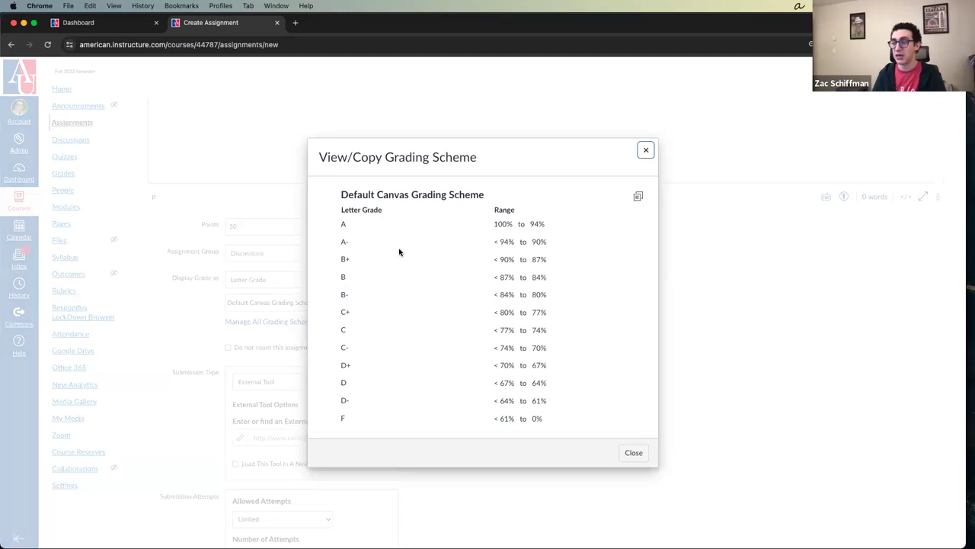
click(643, 149)
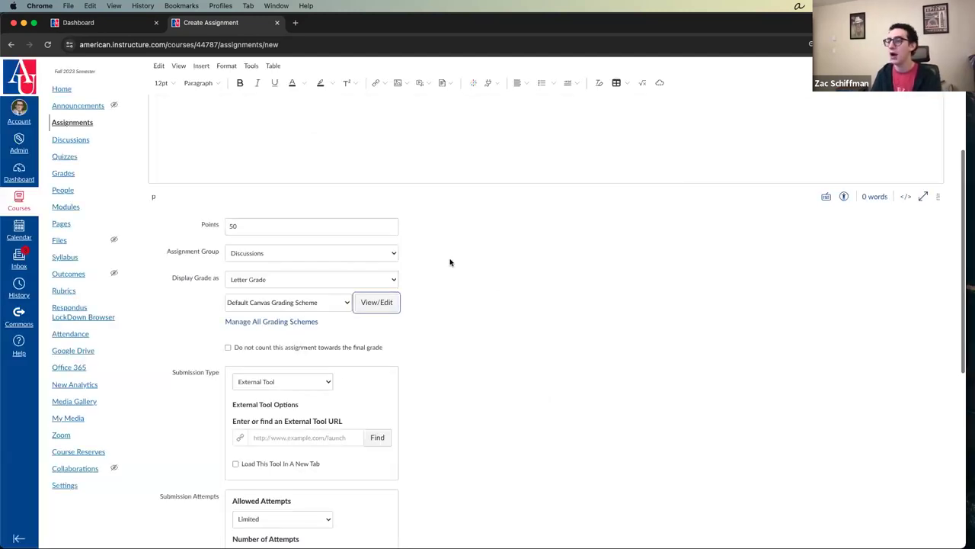
Try the GPA Scale and Not Graded displays for the grade, and return it to Points.
click(297, 278)
click(296, 290)
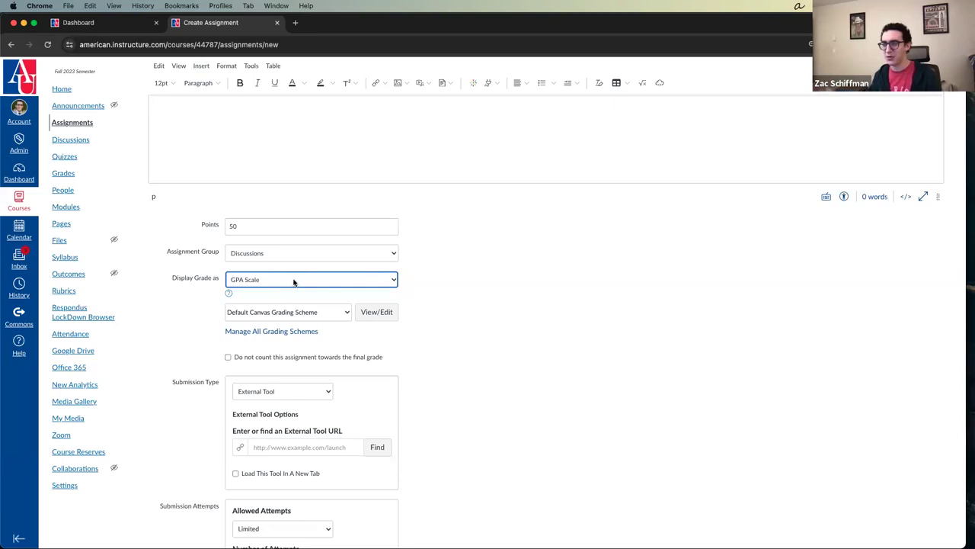
scroll(294, 282, up, 1)
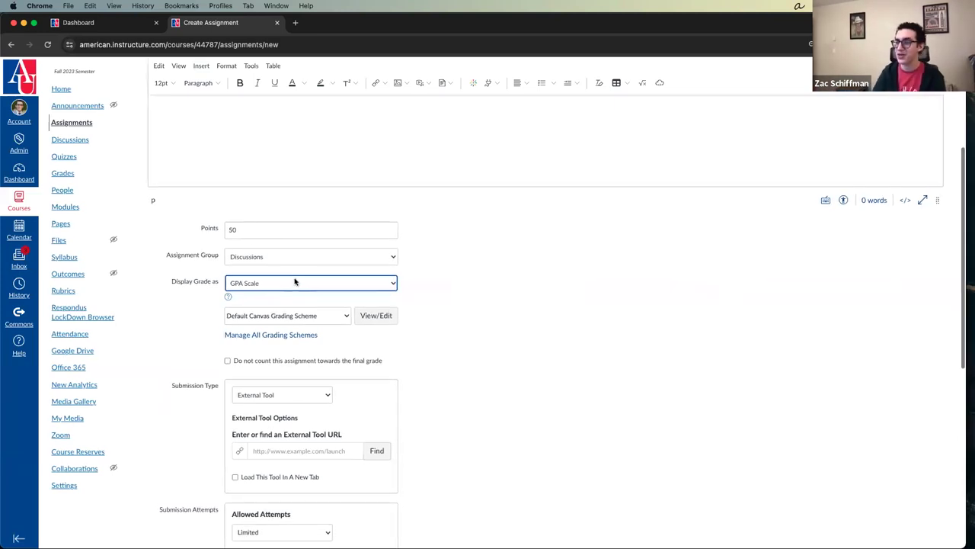
click(295, 282)
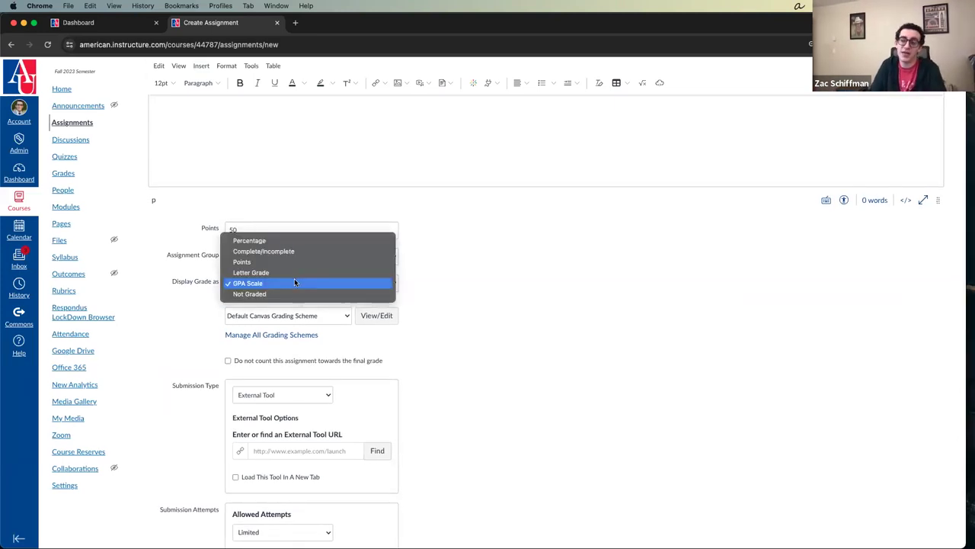
key(Escape)
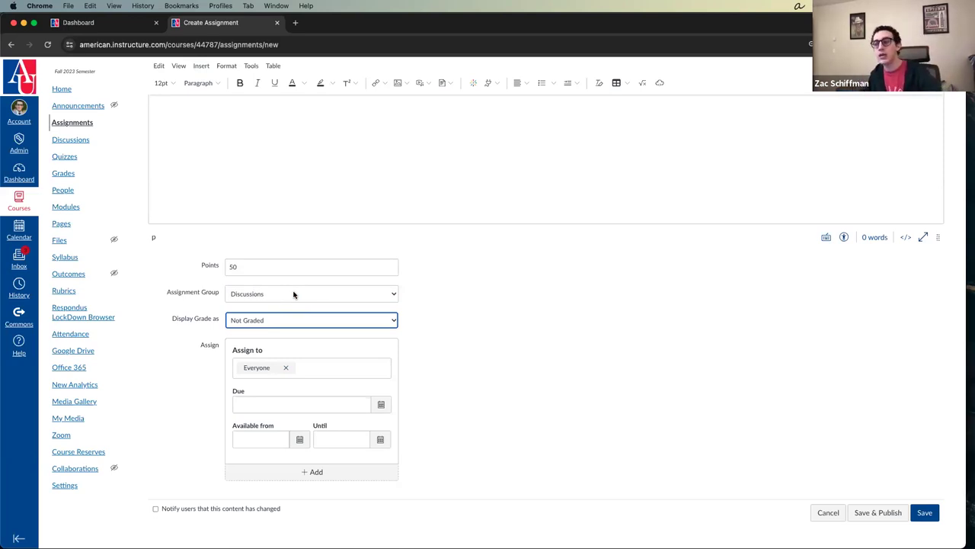
click(305, 318)
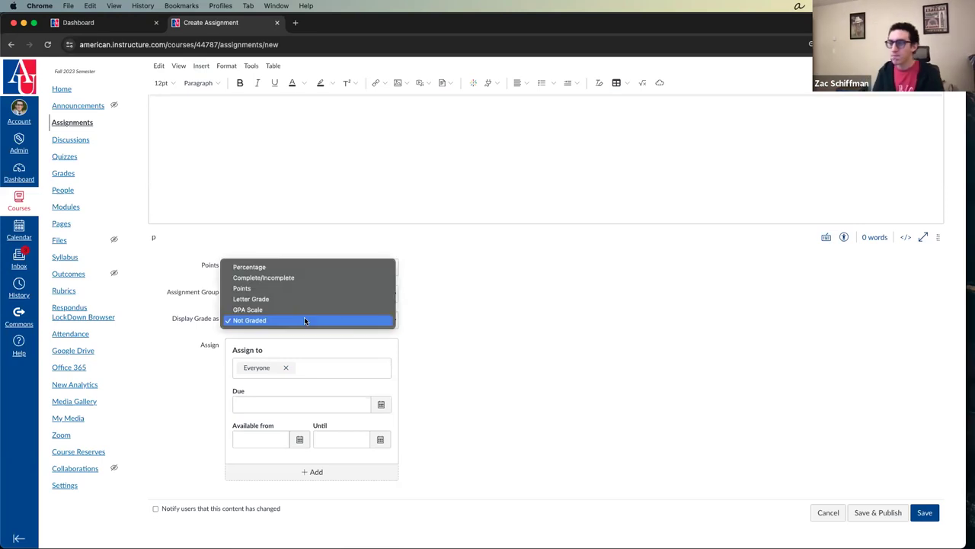
click(294, 287)
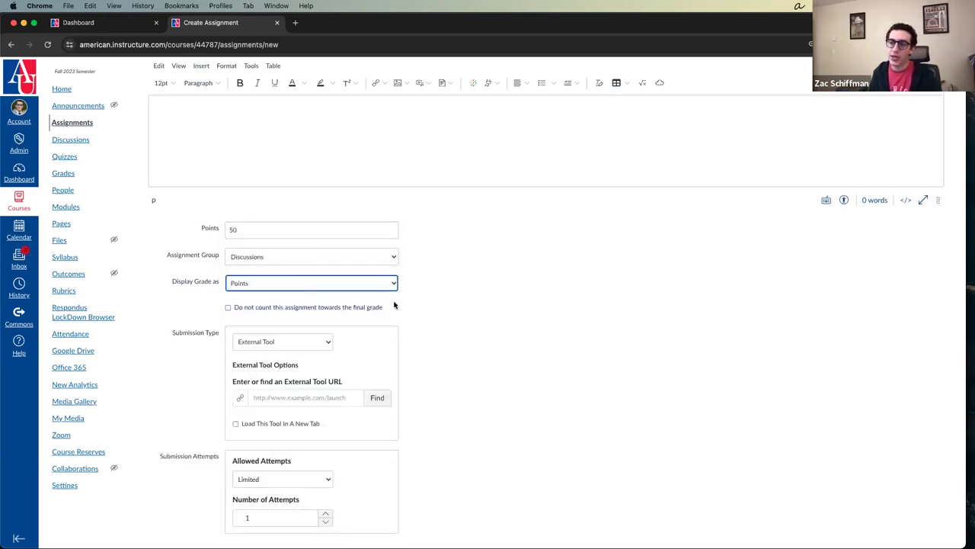
Turn the exclusion from the final grade on and off, and set the grade display to Not Graded.
click(299, 311)
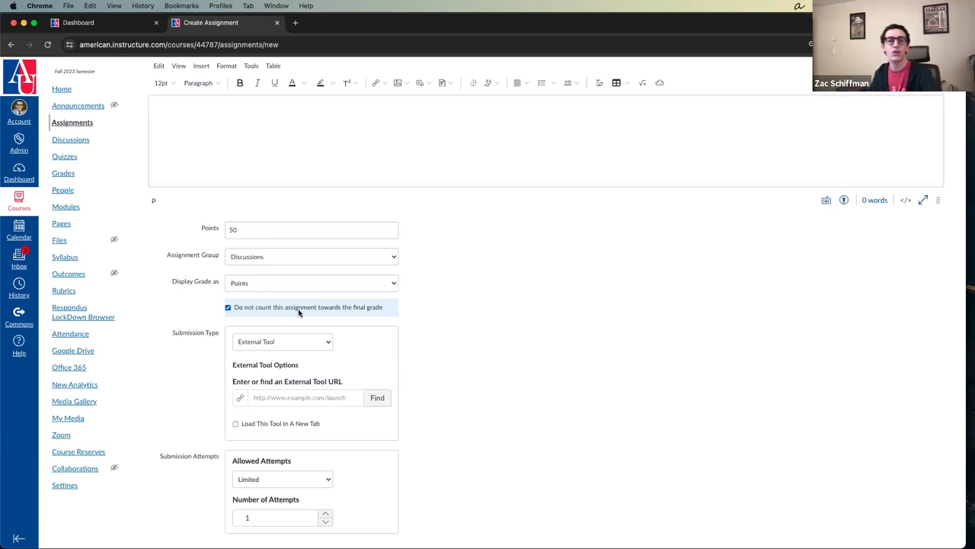
click(299, 312)
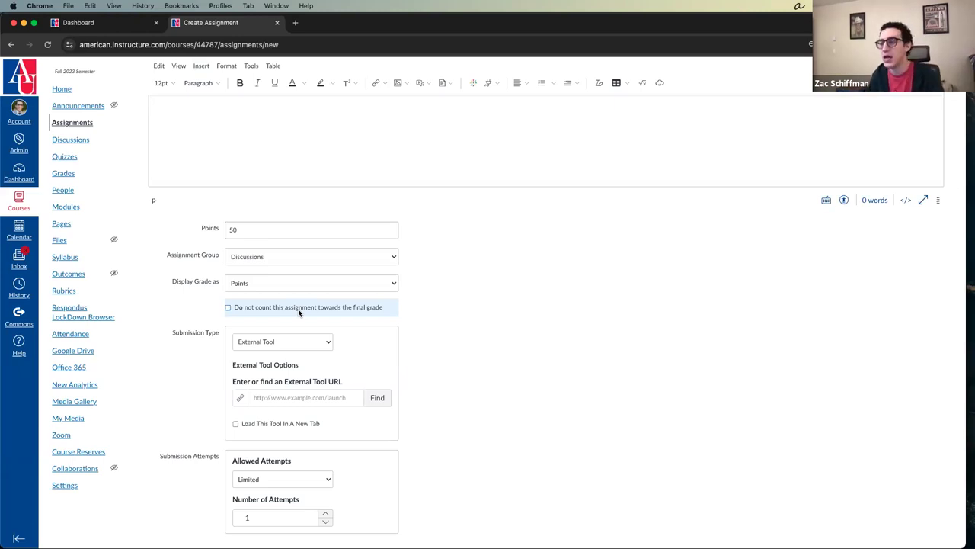
click(287, 283)
click(275, 312)
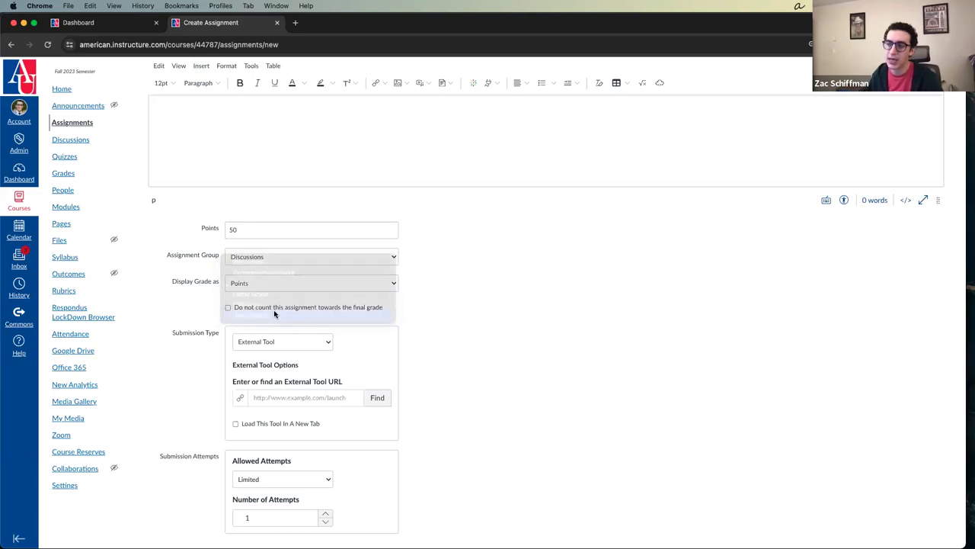
click(410, 313)
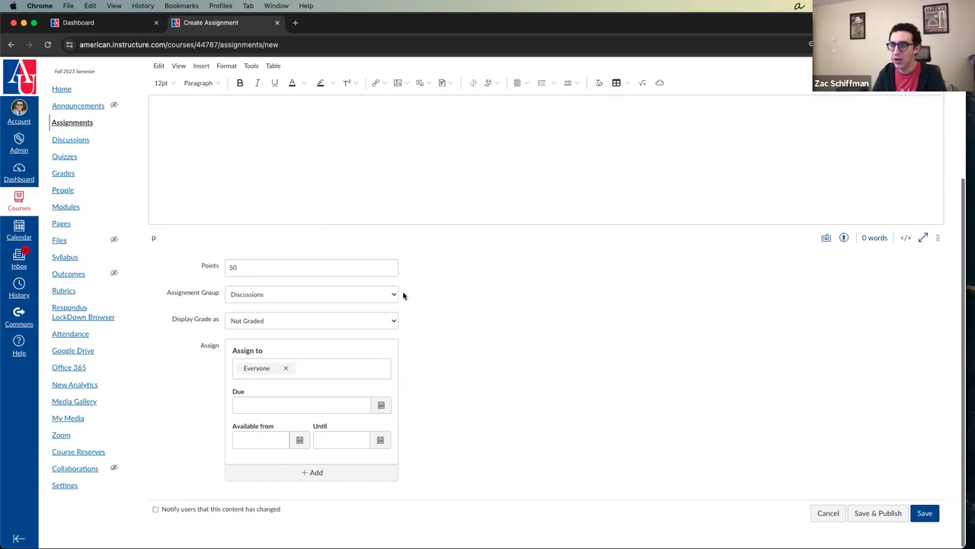
Display the grade as Points and exclude the assignment from the final grade.
click(335, 323)
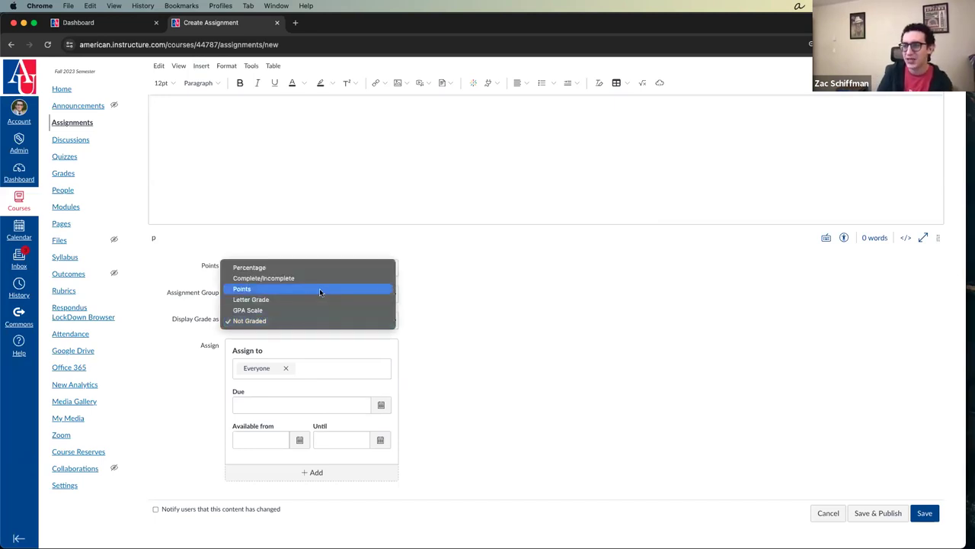
click(319, 289)
click(271, 345)
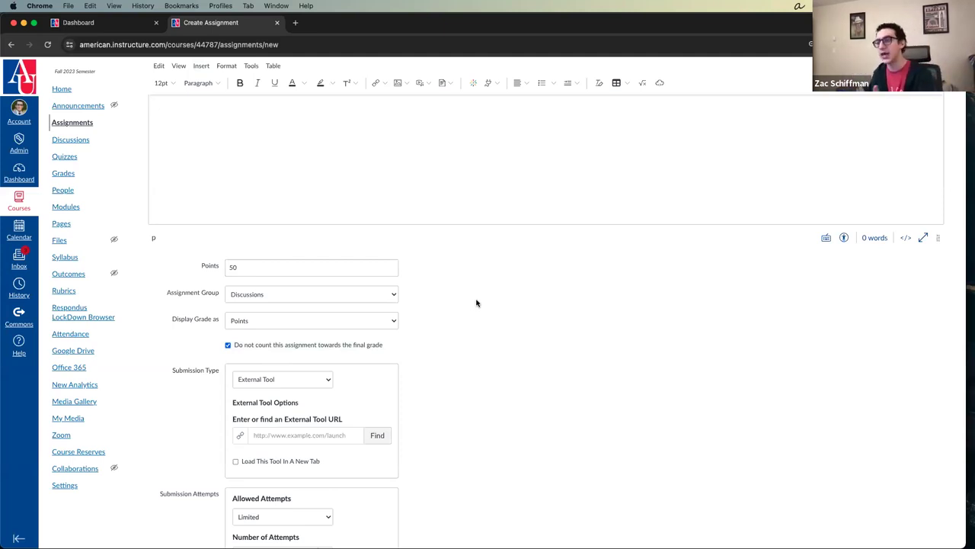
Review the available grade display options and leave the list without changing the Points choice.
click(285, 321)
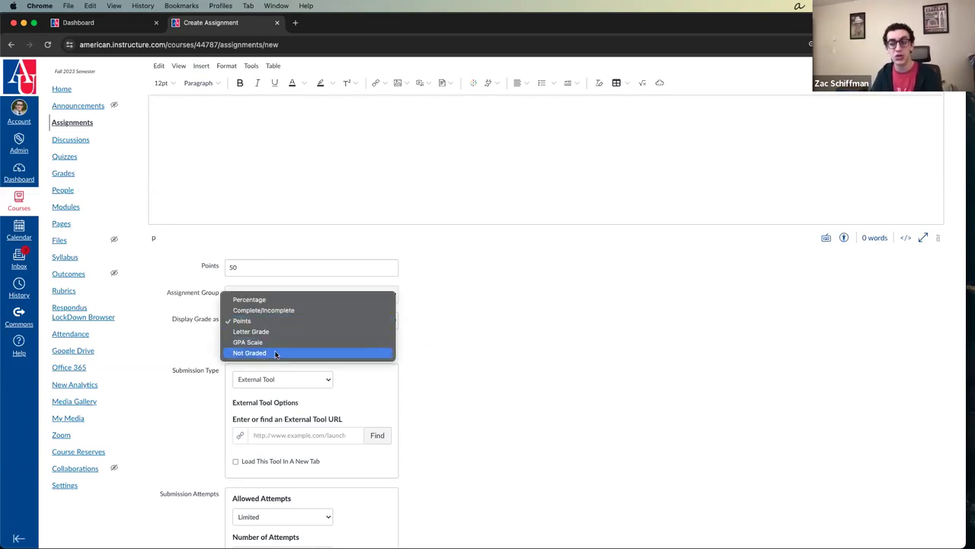
click(622, 347)
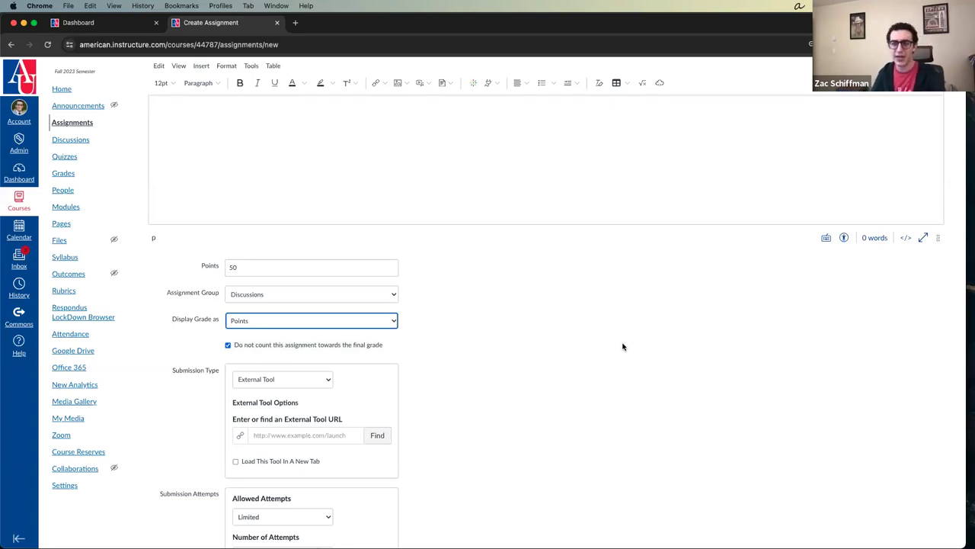
right_click(622, 347)
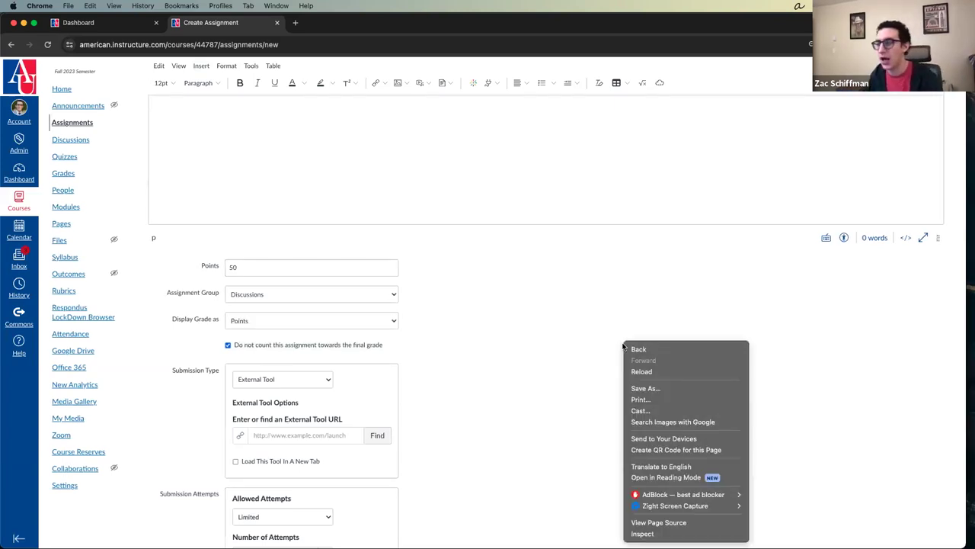
click(283, 323)
click(284, 323)
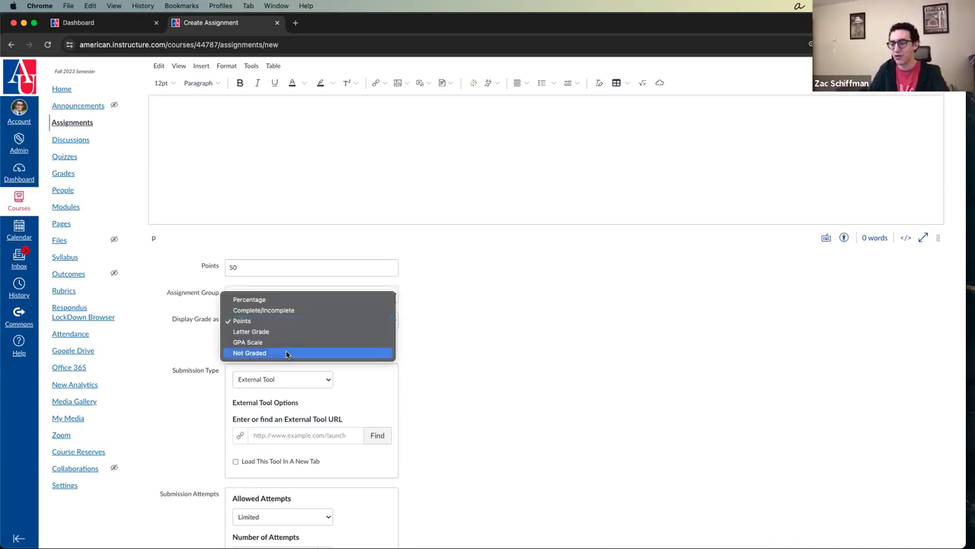
click(600, 341)
click(443, 341)
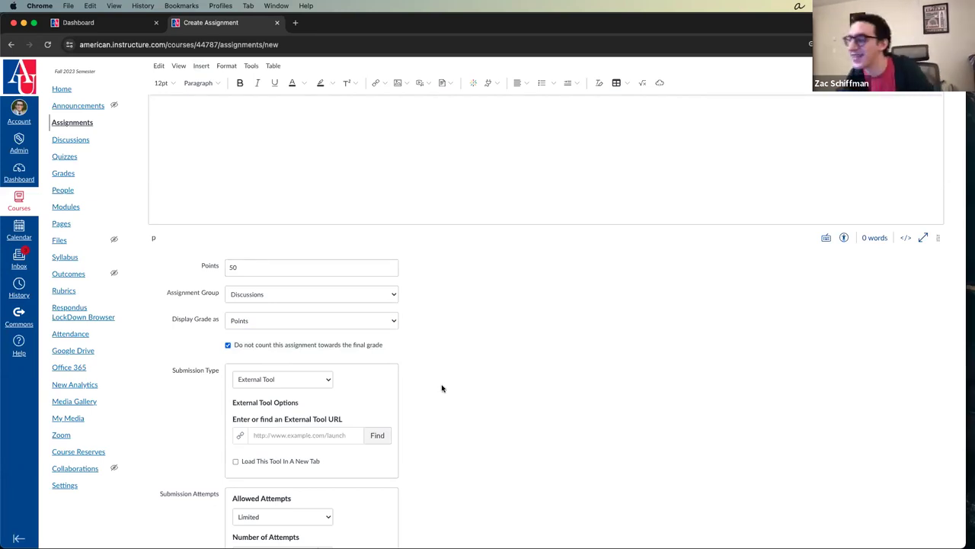
scroll(340, 356, down, 1)
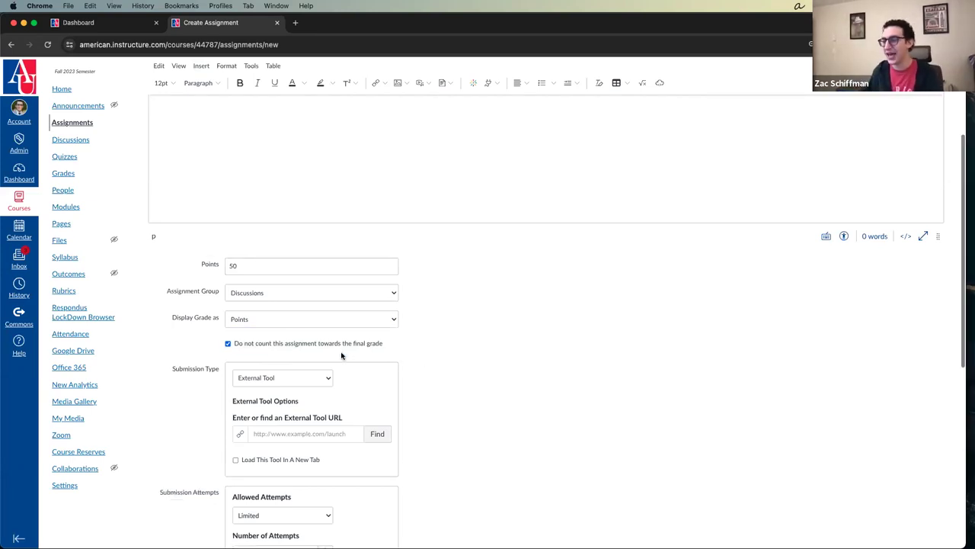
click(353, 317)
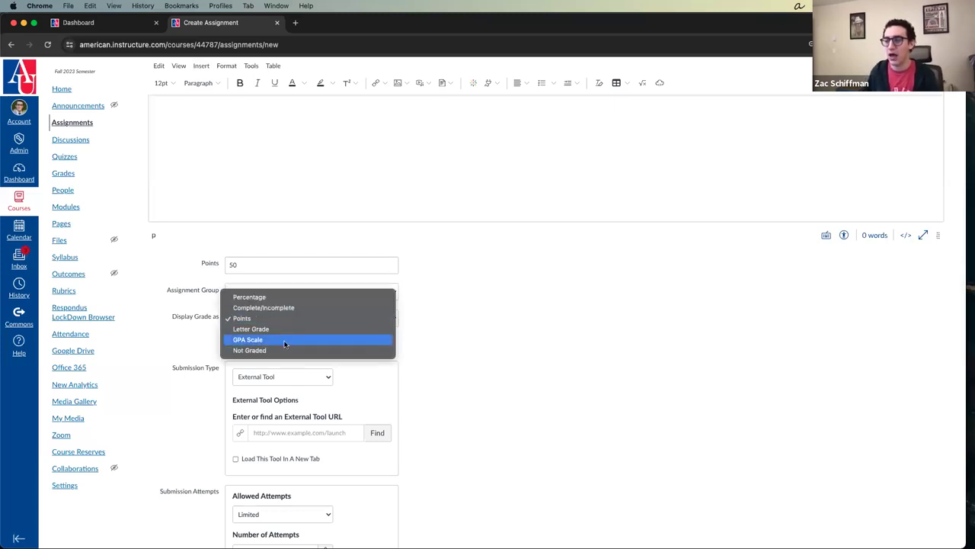
click(489, 351)
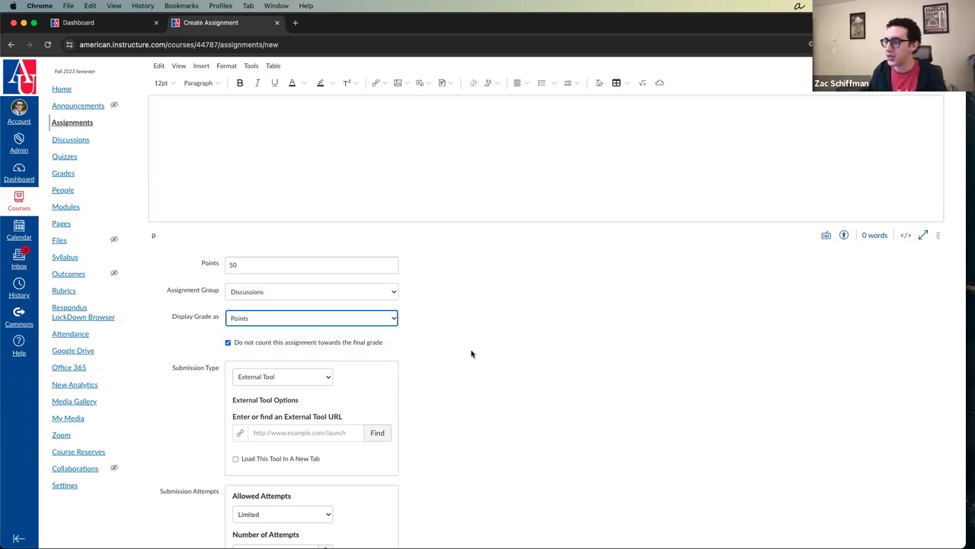
Set the submission type to No Submission and turn off the exclusion from the final grade.
scroll(472, 354, down, 3)
click(472, 353)
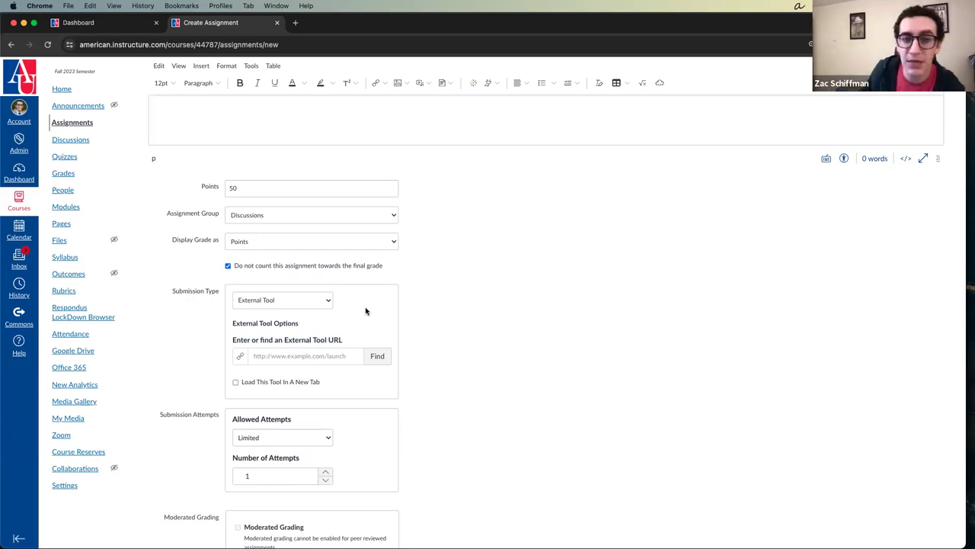
scroll(366, 311, up, 1)
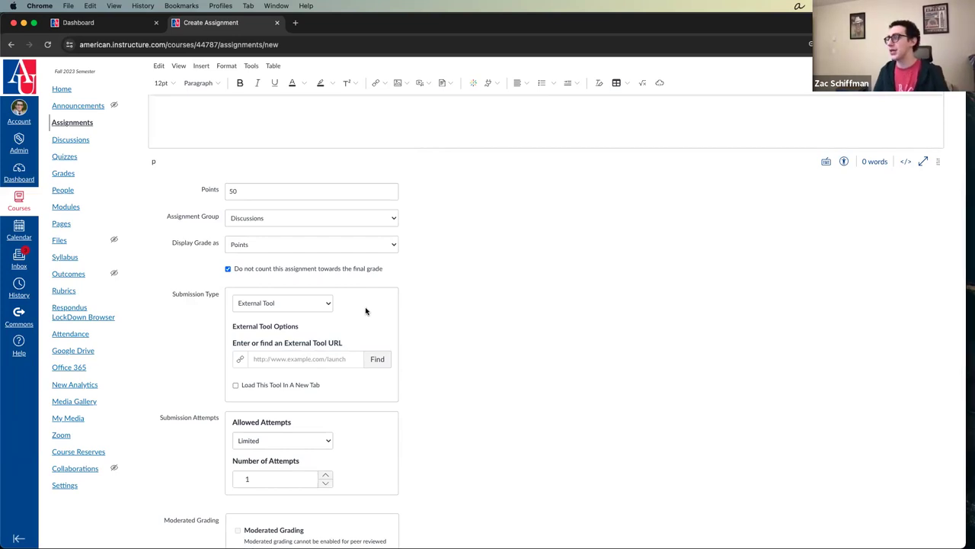
click(324, 303)
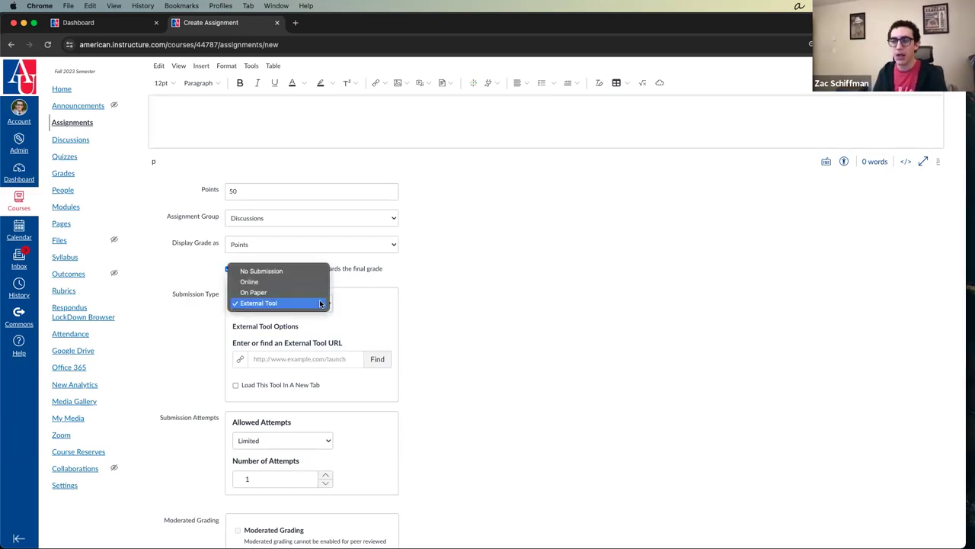
click(284, 270)
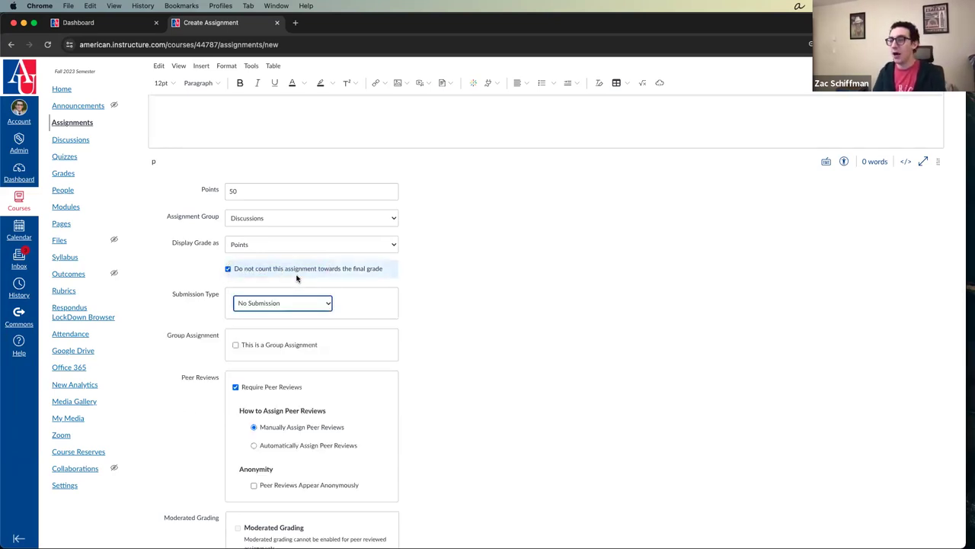
click(296, 271)
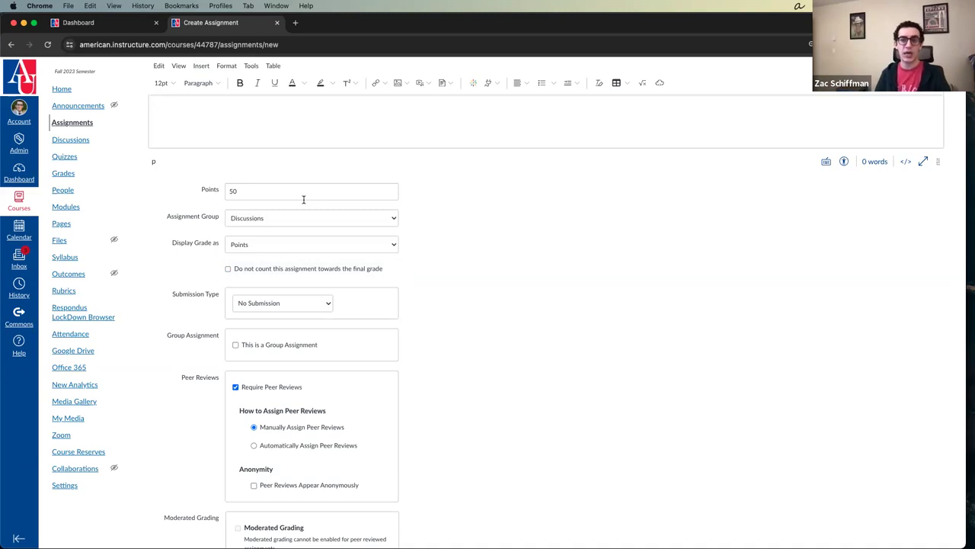
scroll(304, 199, up, 3)
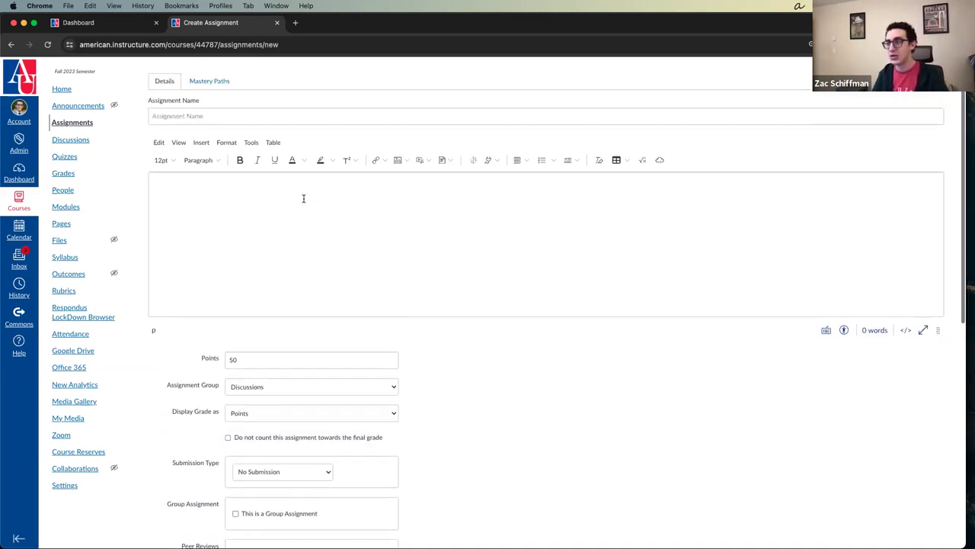
click(312, 211)
text(f)
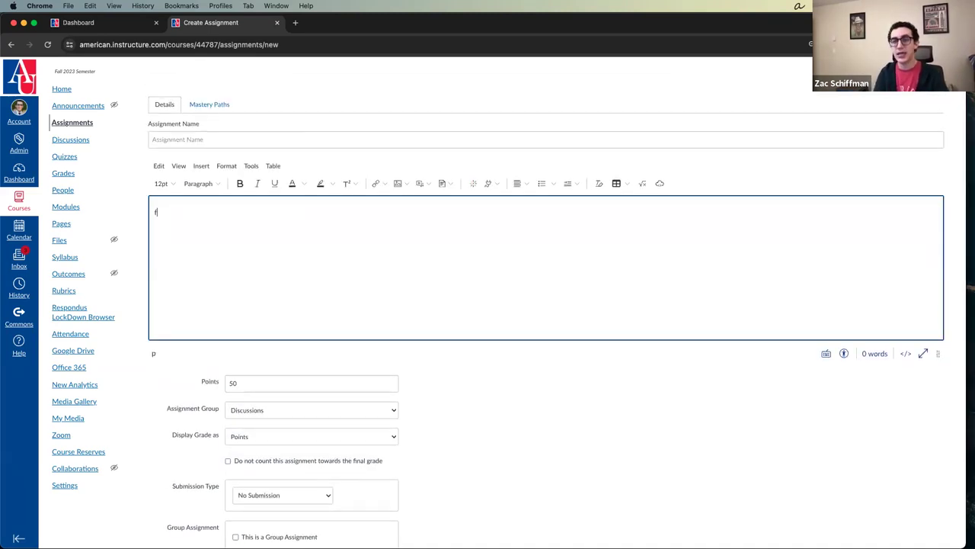
key(BackSpace)
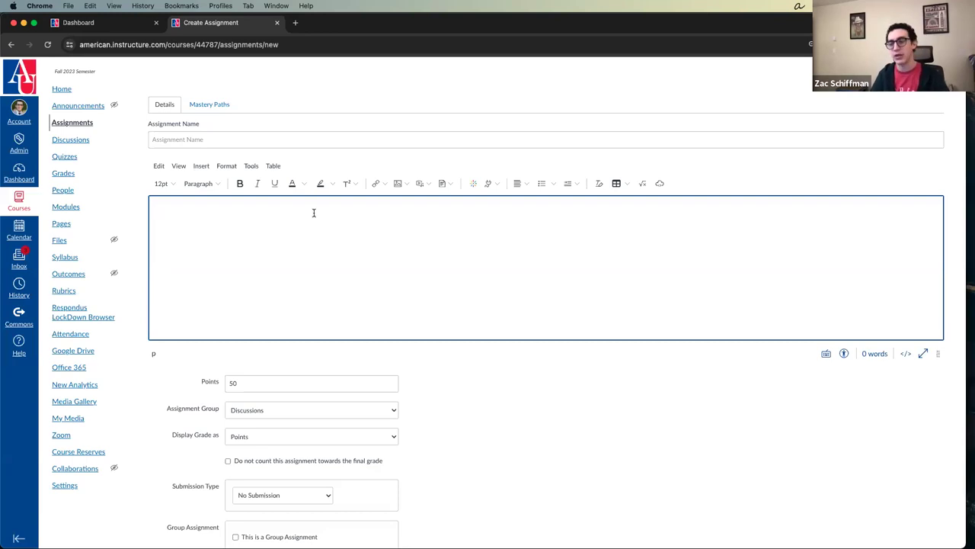
Set the submission type to Online and allow Text Entry as the online entry option.
scroll(558, 402, down, 3)
scroll(558, 402, down, 1)
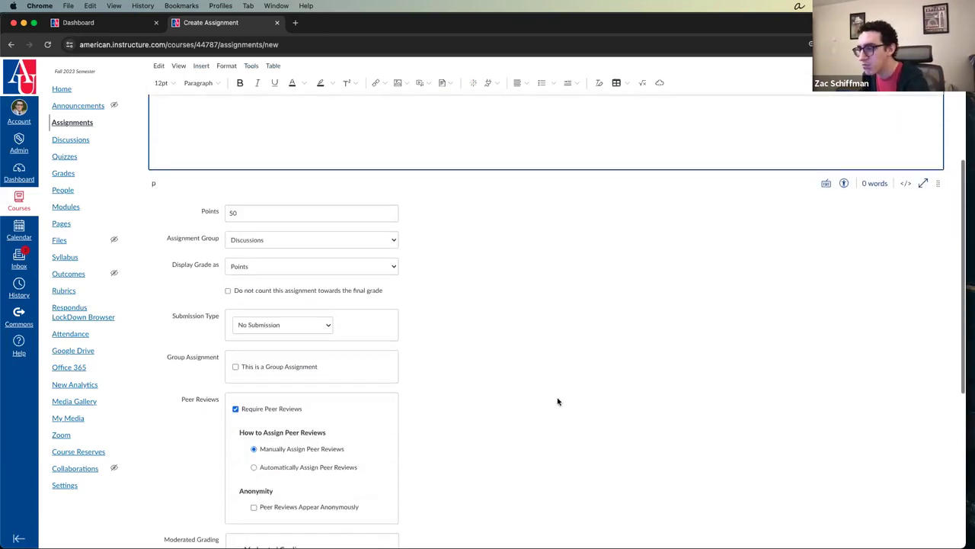
click(320, 325)
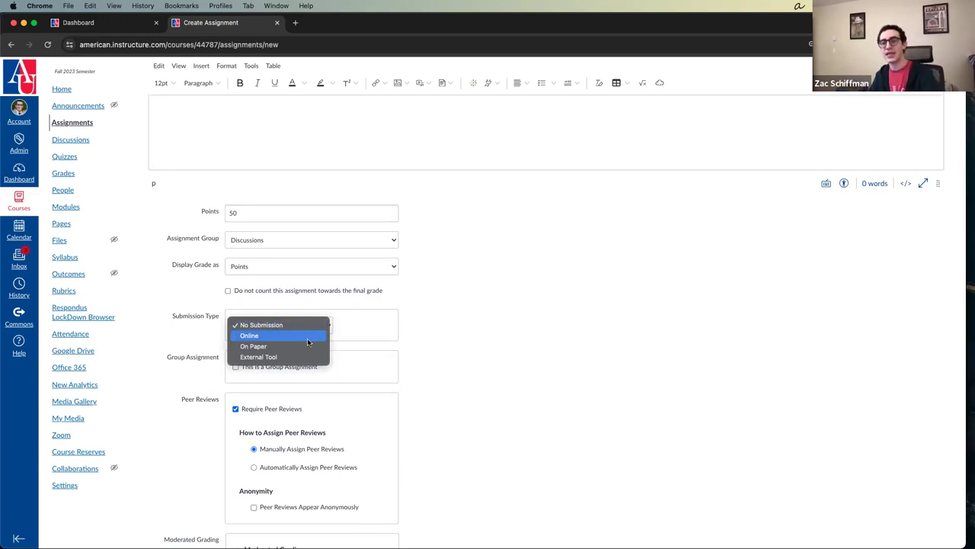
click(304, 339)
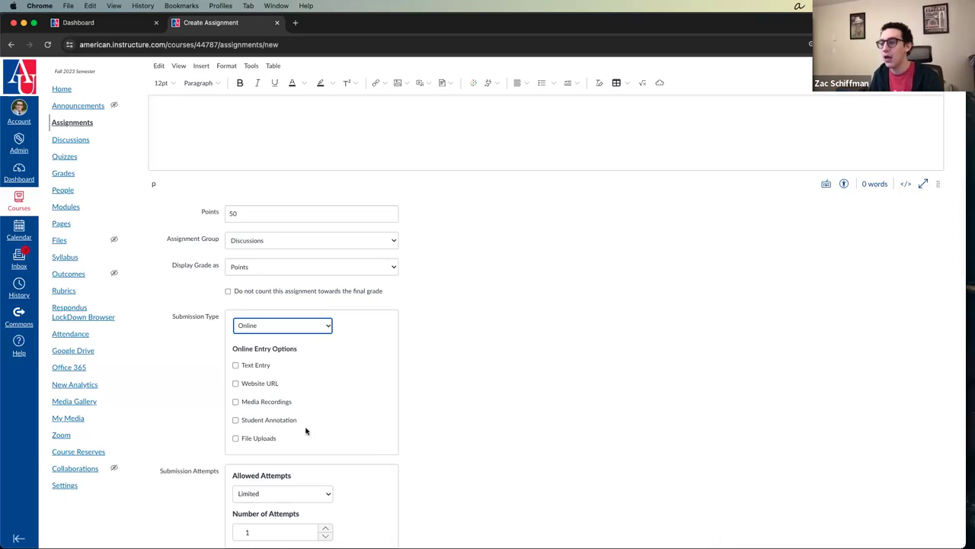
click(302, 366)
Try adding Website URL, Media Recordings and Student Annotation to the online entry options, and turn all three off again.
scroll(302, 405, up, 2)
scroll(303, 400, up, 2)
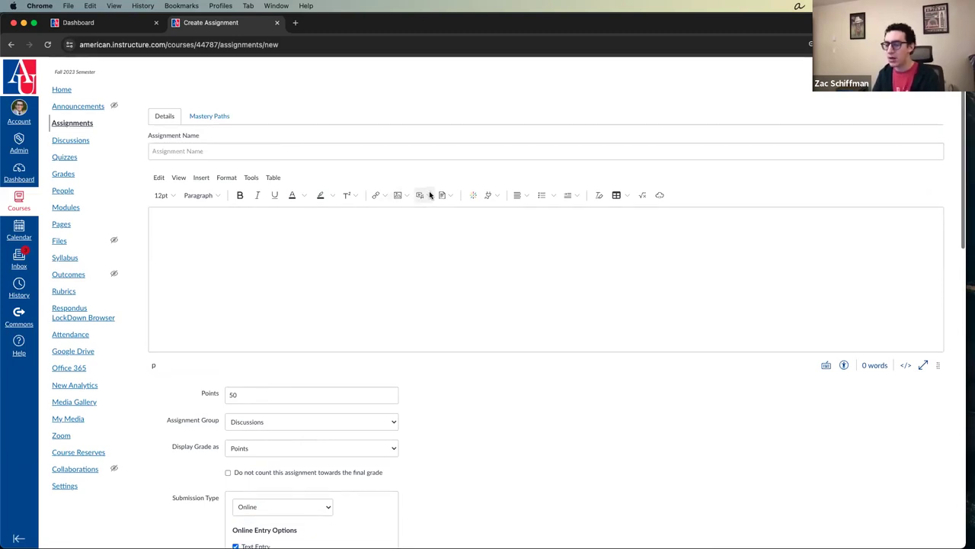
scroll(386, 249, down, 5)
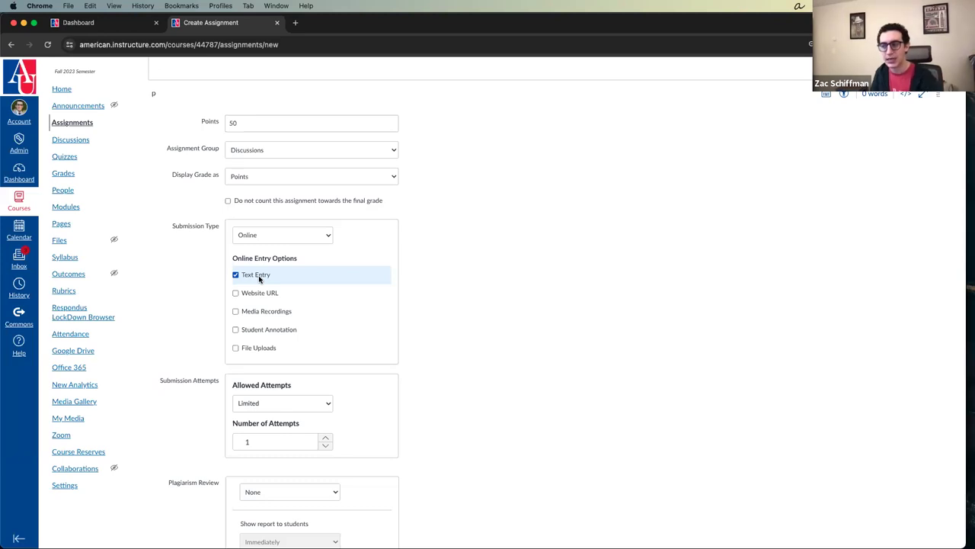
click(262, 294)
click(265, 313)
click(265, 329)
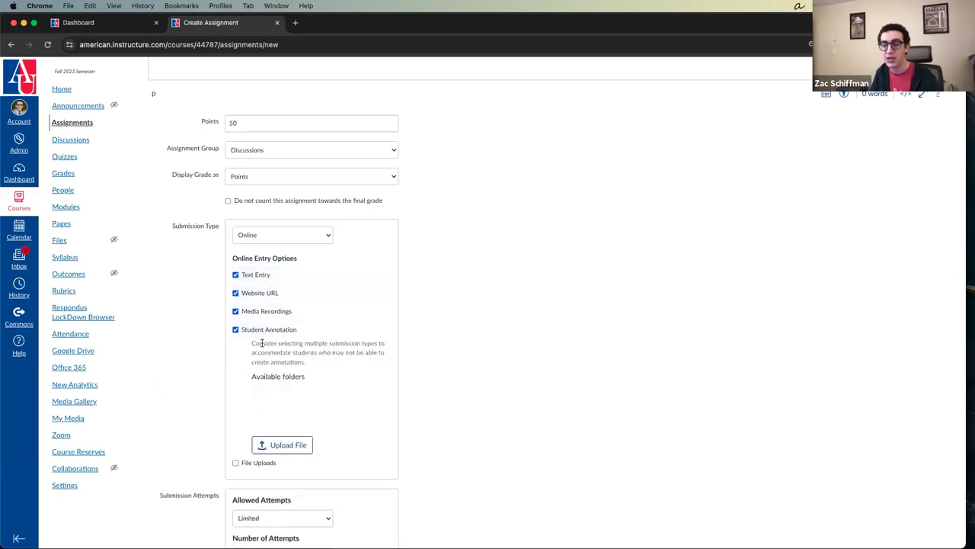
click(277, 329)
click(265, 311)
click(260, 292)
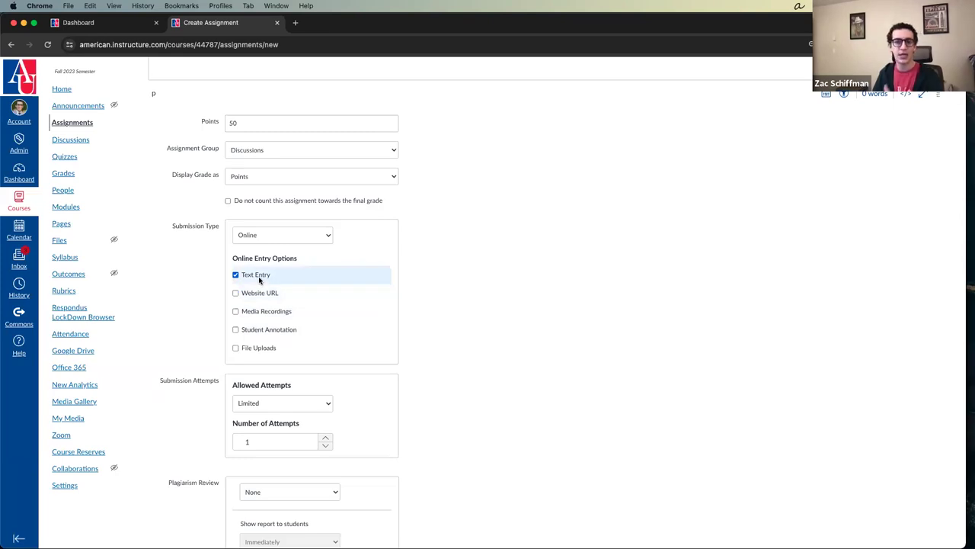
Replace Text Entry with Website URL as the online entry option, and swap that for Media Recordings.
click(259, 279)
click(258, 294)
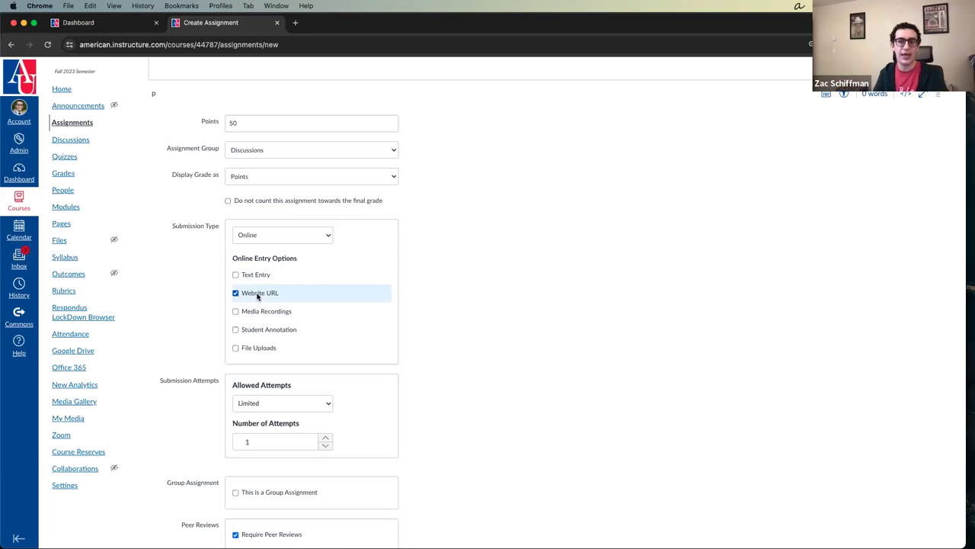
click(257, 294)
click(258, 311)
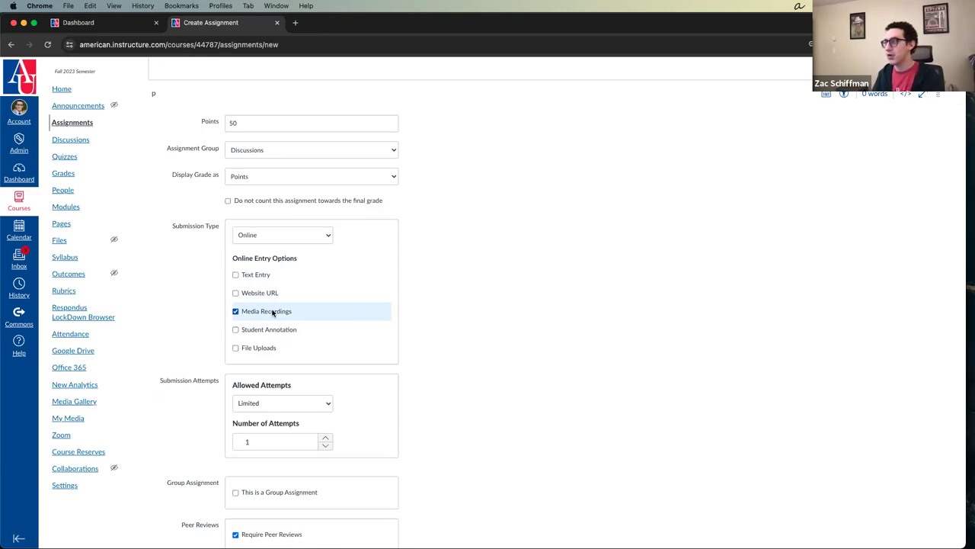
Replace Media Recordings with Student Annotation as the only online entry option.
right_click(268, 312)
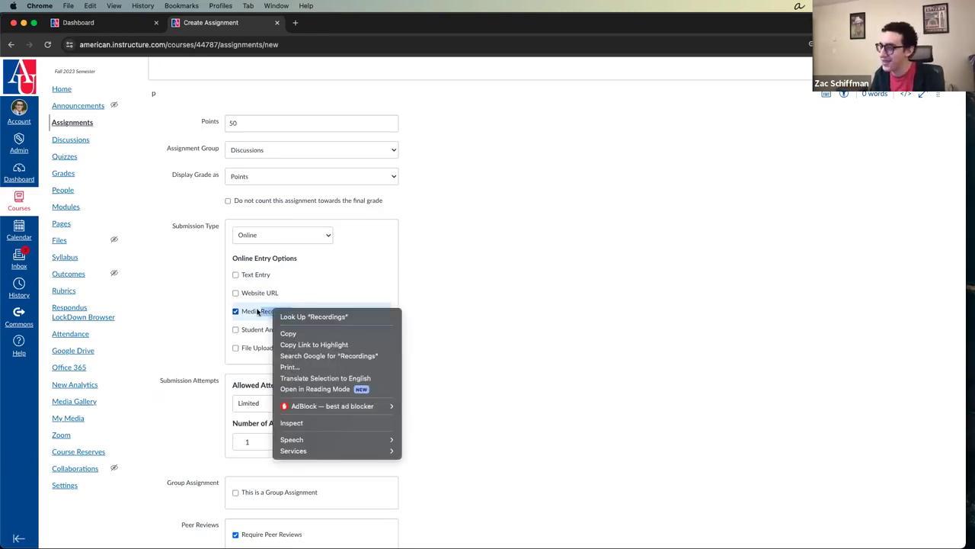
click(256, 314)
click(248, 312)
click(246, 329)
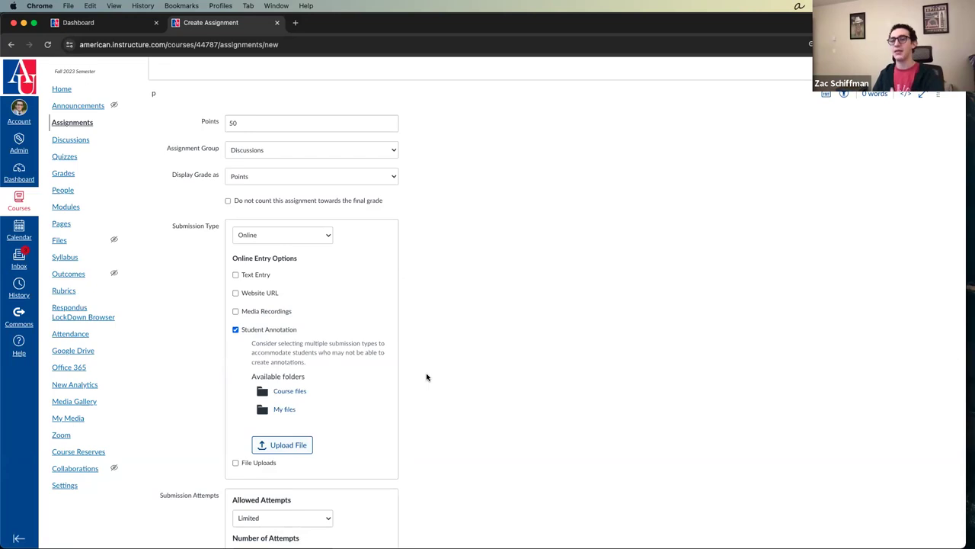
Replace Student Annotation with File Uploads as the only online entry option.
click(259, 330)
click(252, 348)
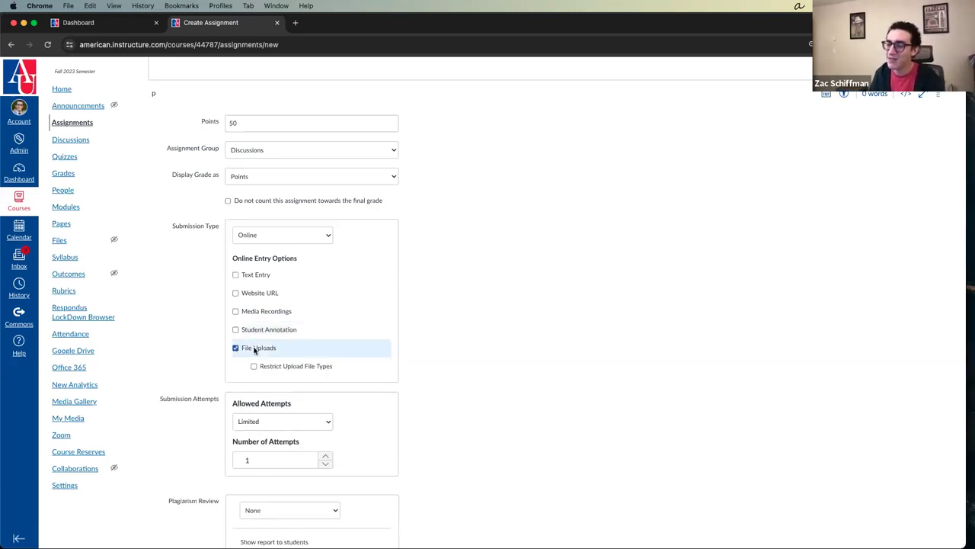
scroll(301, 374, up, 3)
scroll(301, 374, up, 1)
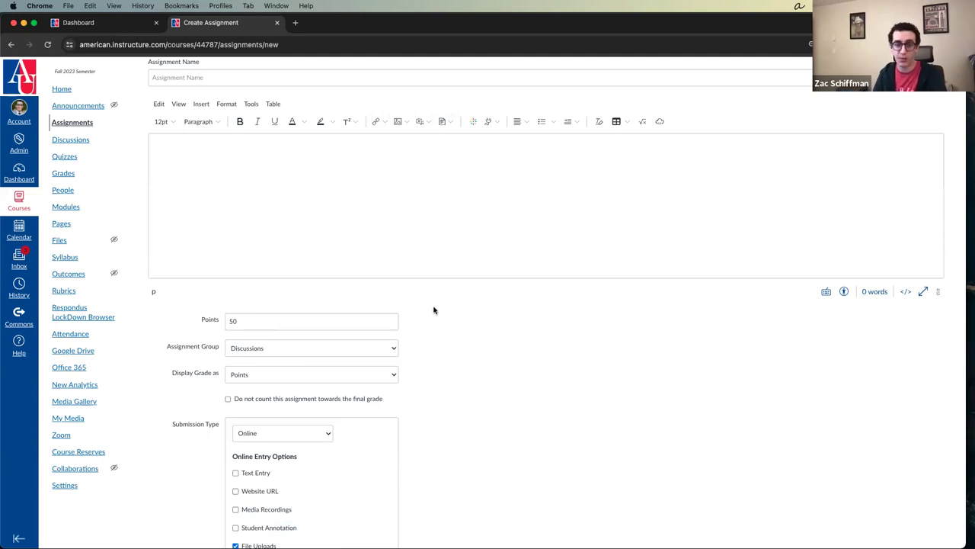
scroll(433, 310, down, 2)
scroll(433, 309, down, 1)
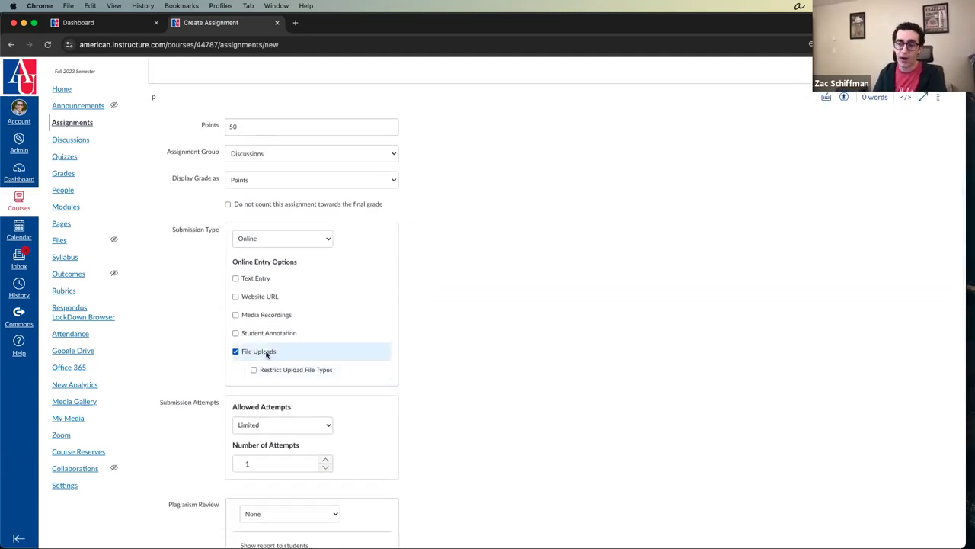
Try restricting the upload file types to pdf, clear the extension, and turn off File Uploads.
click(292, 371)
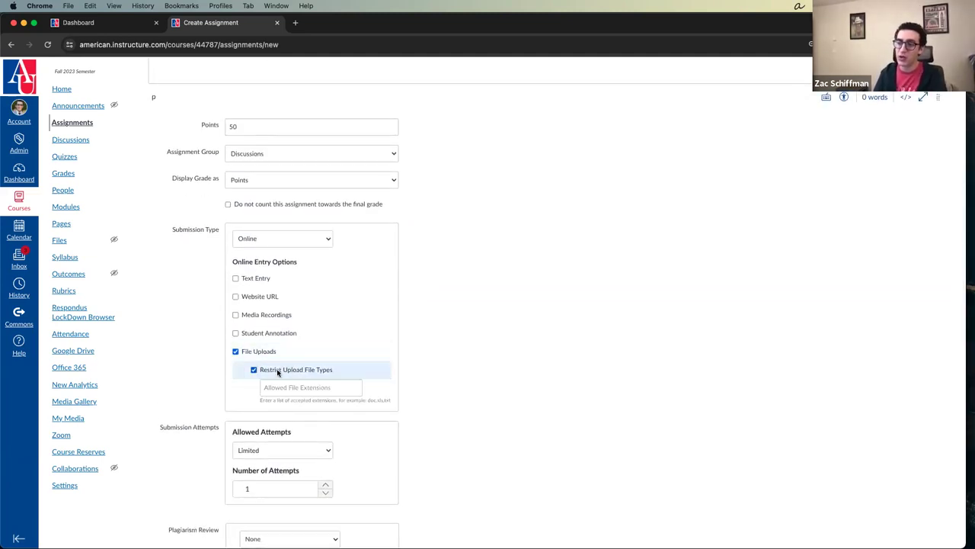
click(334, 389)
text(pdf)
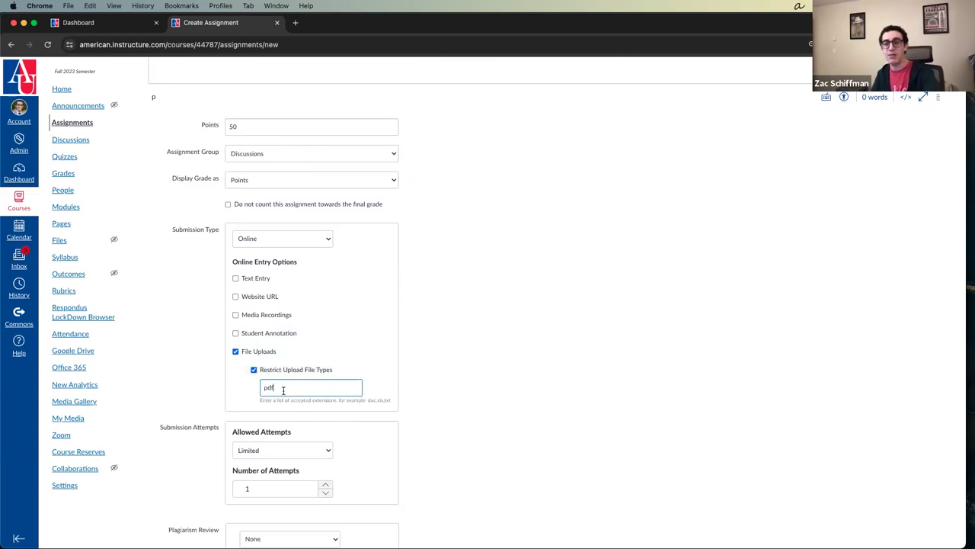
drag(279, 389, 241, 389)
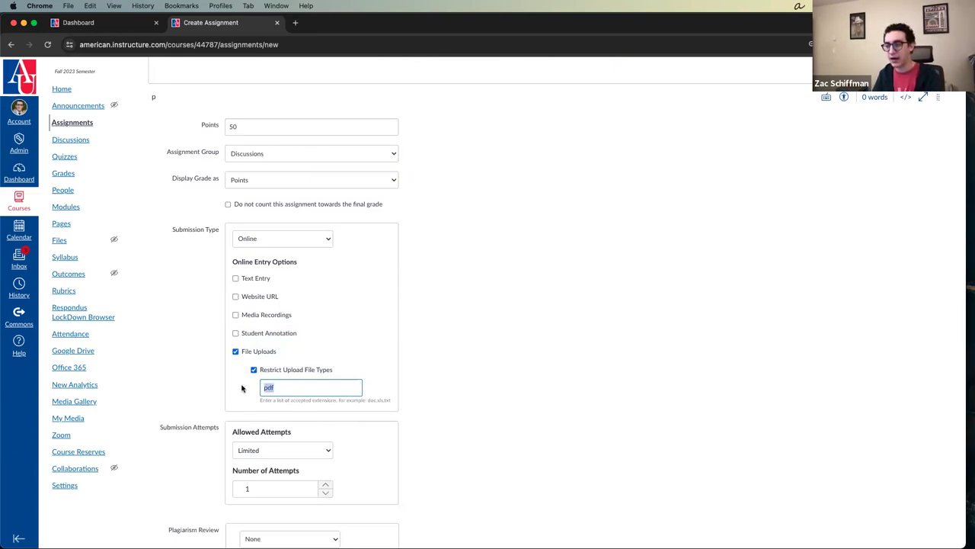
key(BackSpace)
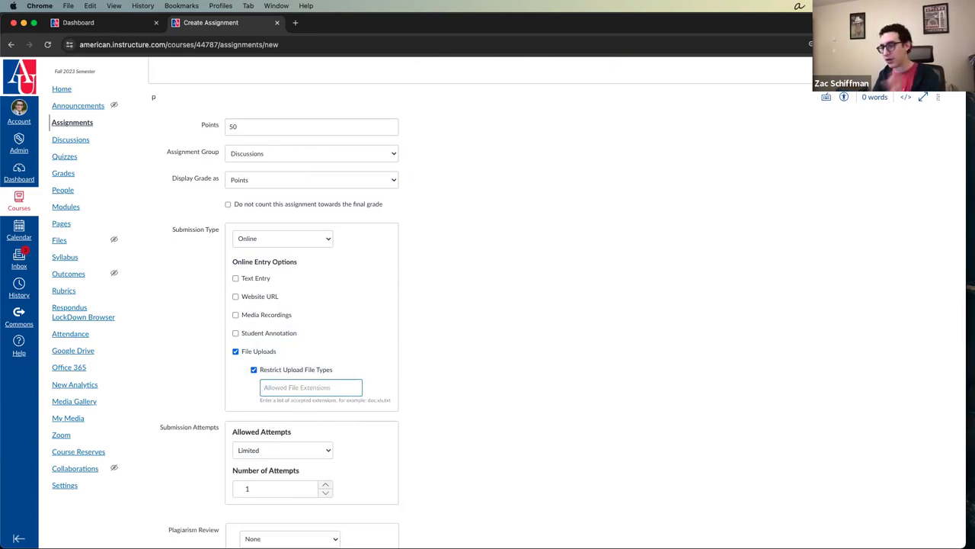
click(263, 351)
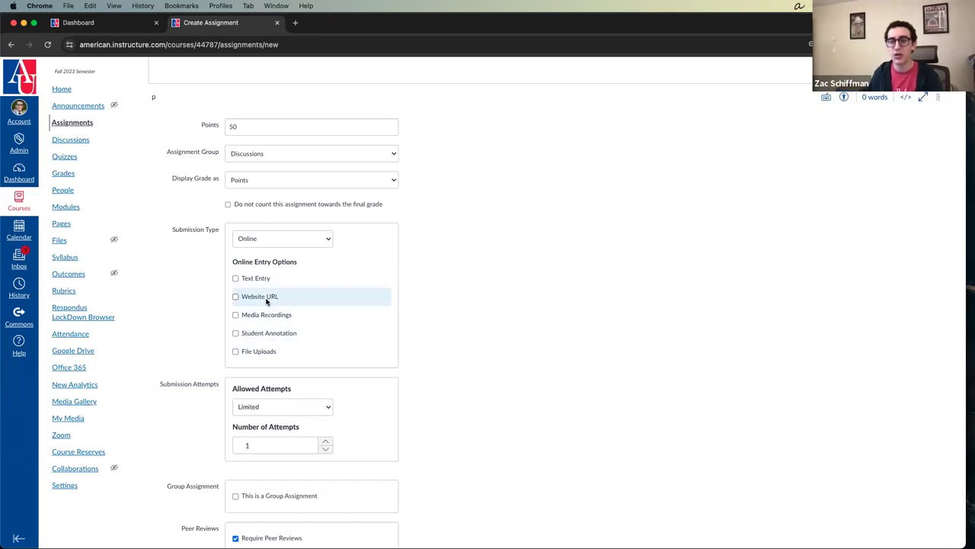
Set the assignment's submission type to On Paper.
scroll(262, 243, down, 1)
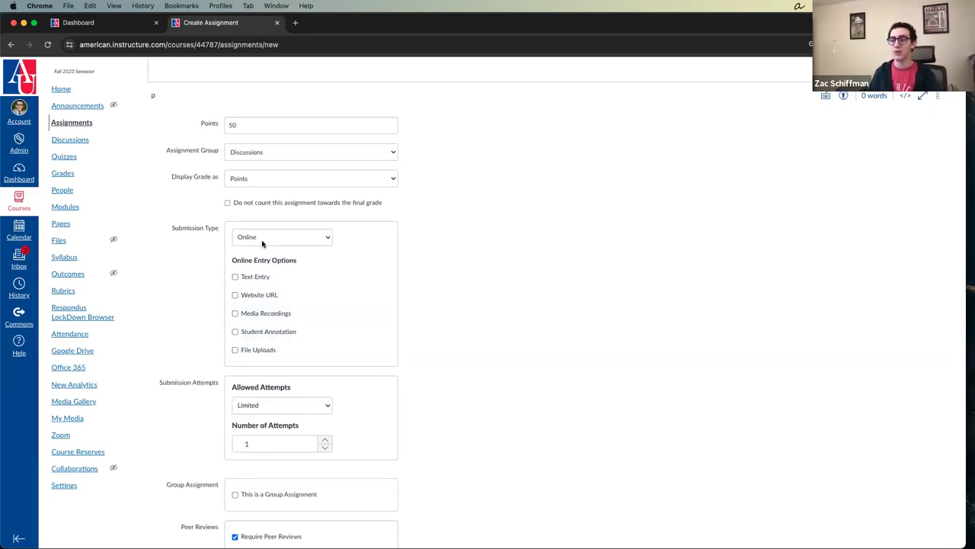
click(262, 242)
click(260, 247)
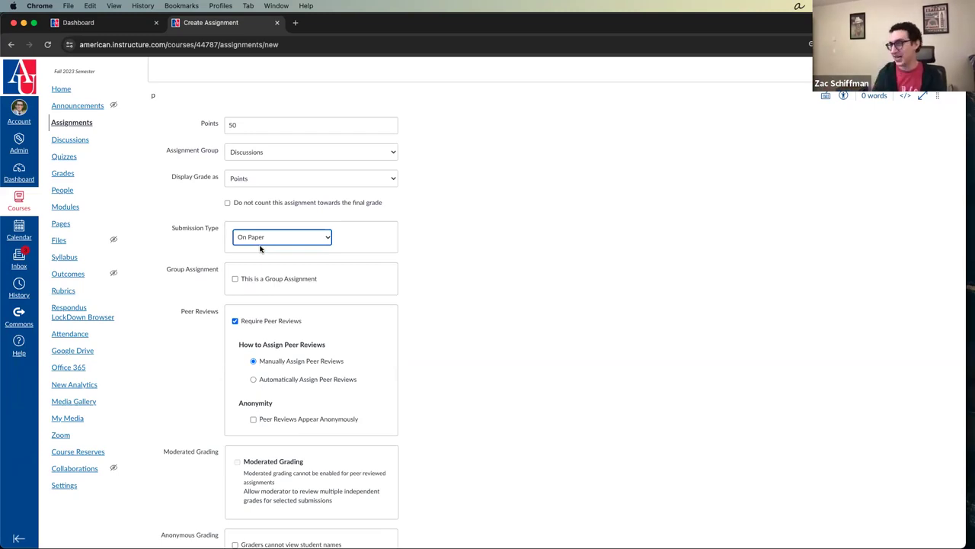
scroll(264, 242, up, 1)
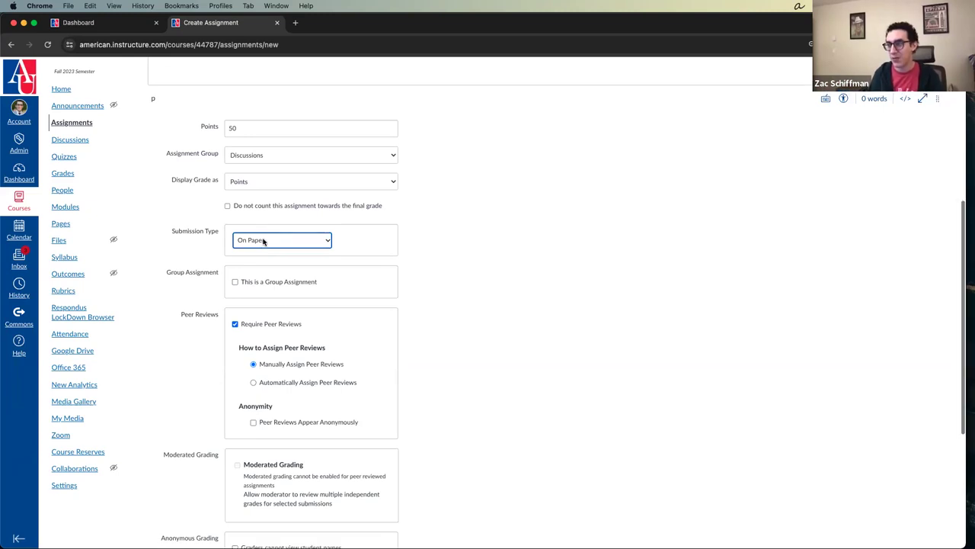
scroll(308, 242, down, 1)
Set the submission type to External Tool and browse the list of external tools without selecting one.
click(307, 239)
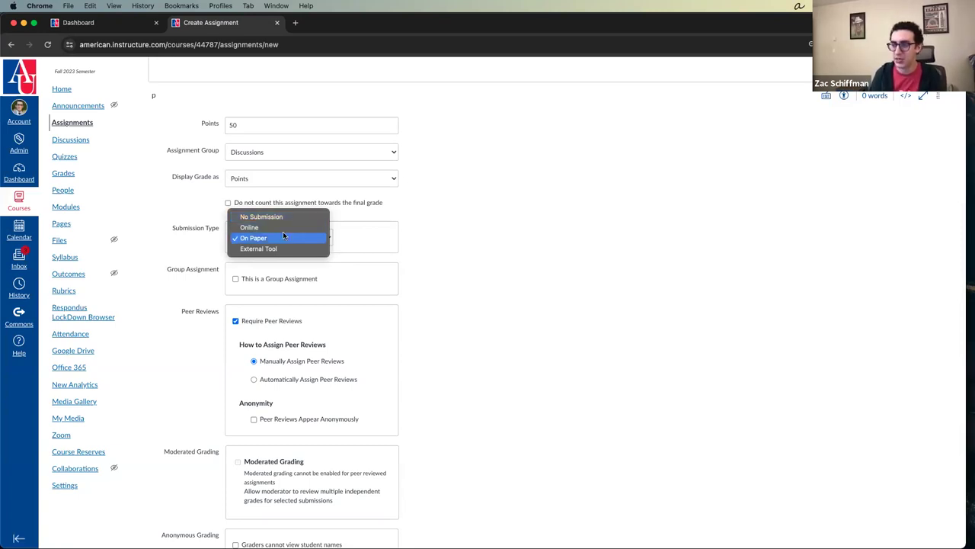
click(282, 248)
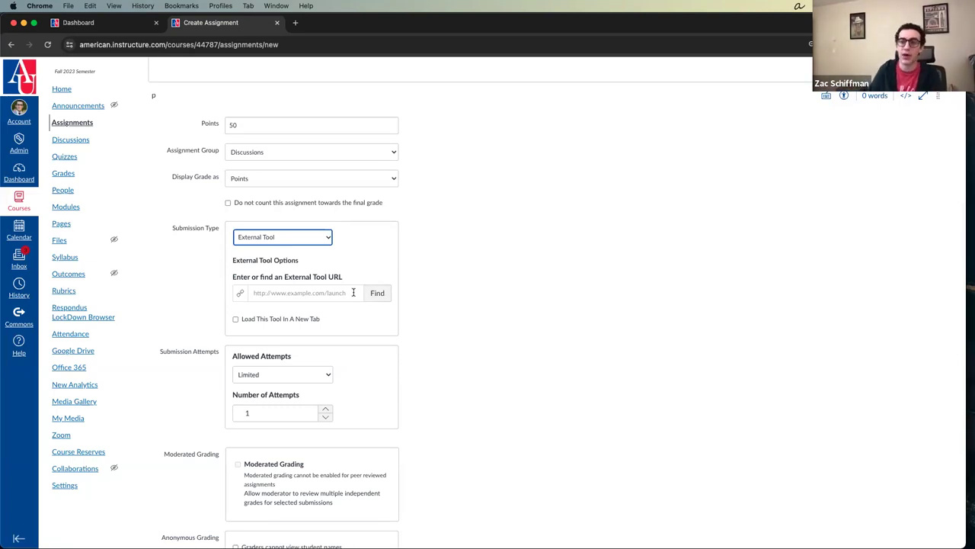
click(374, 292)
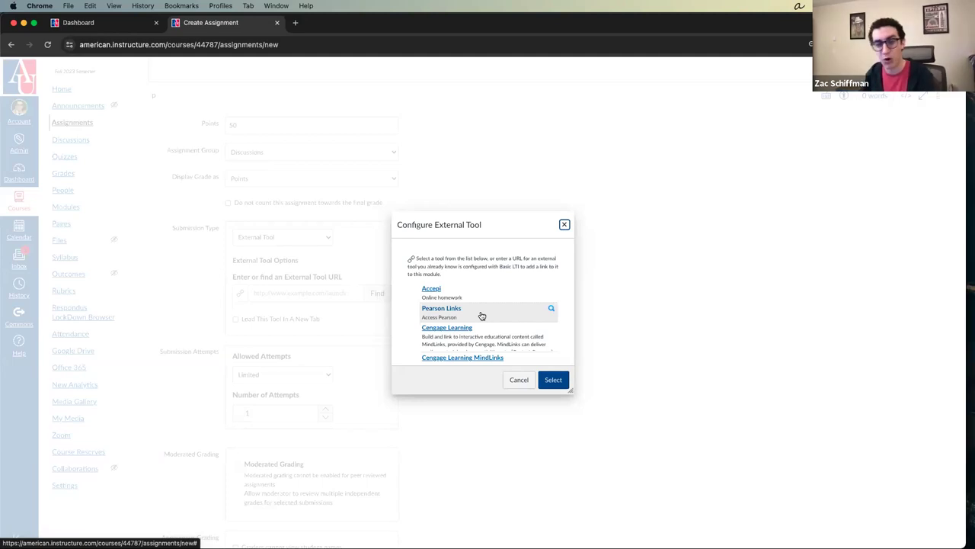
scroll(520, 334, down, 5)
scroll(520, 334, up, 3)
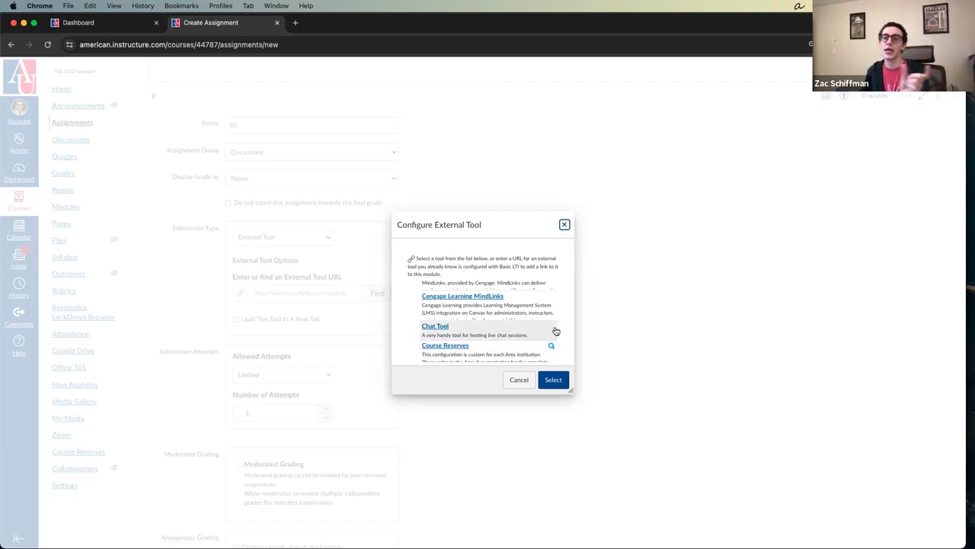
click(565, 224)
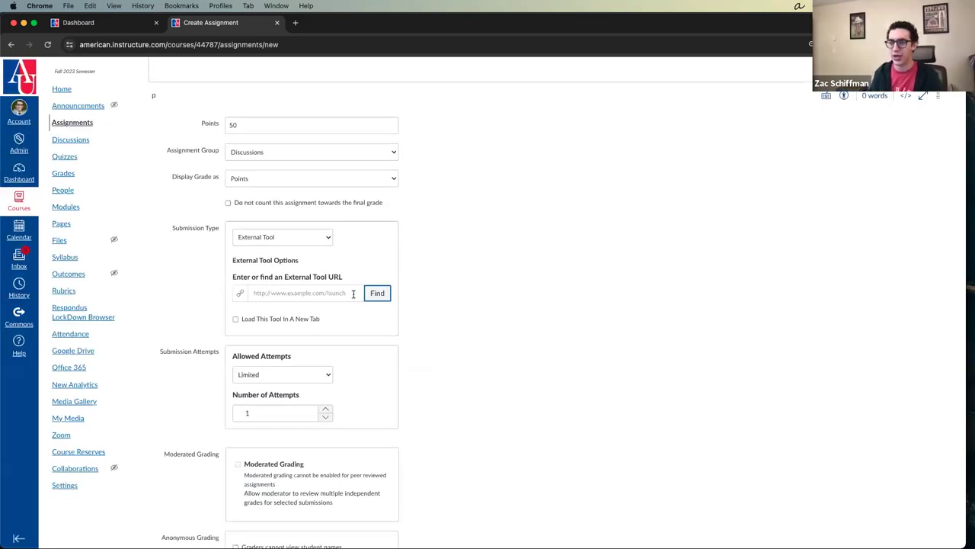
Set the allowed submission attempts to Unlimited.
scroll(393, 343, down, 3)
scroll(453, 303, down, 2)
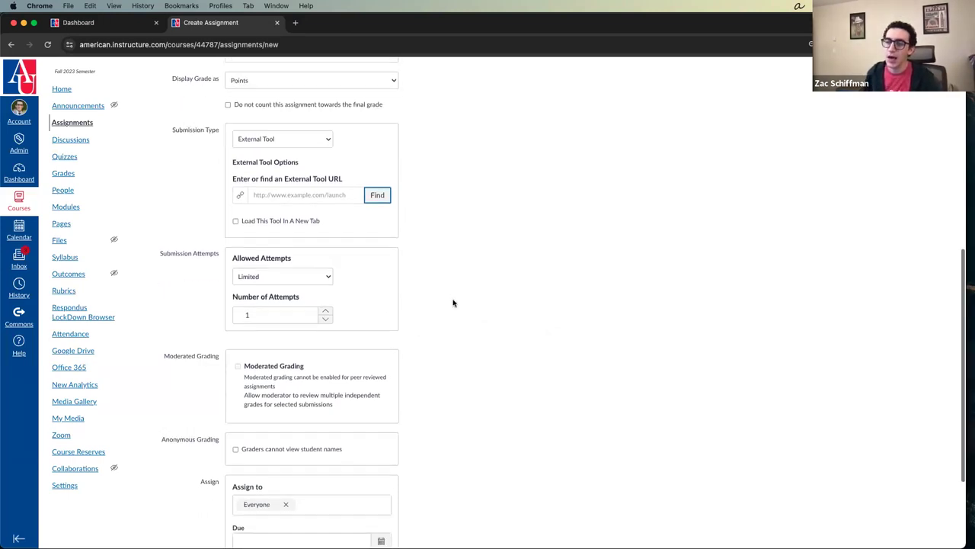
click(309, 264)
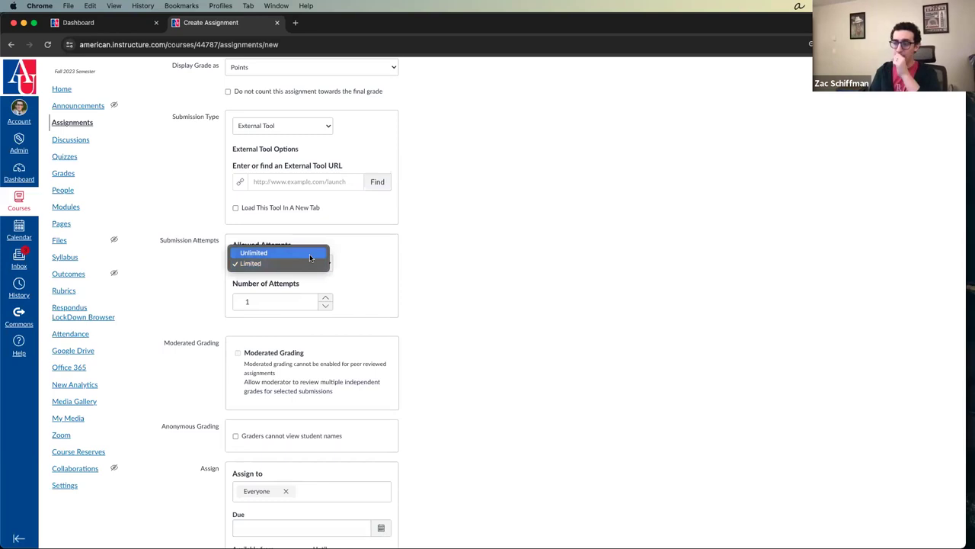
click(309, 255)
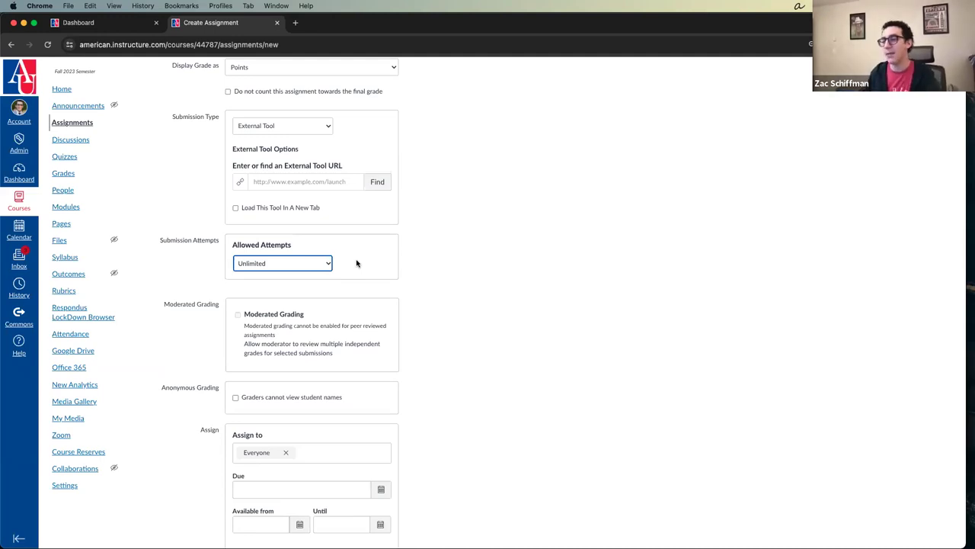
Limit the allowed submission attempts and set the number of attempts to 2.
click(328, 263)
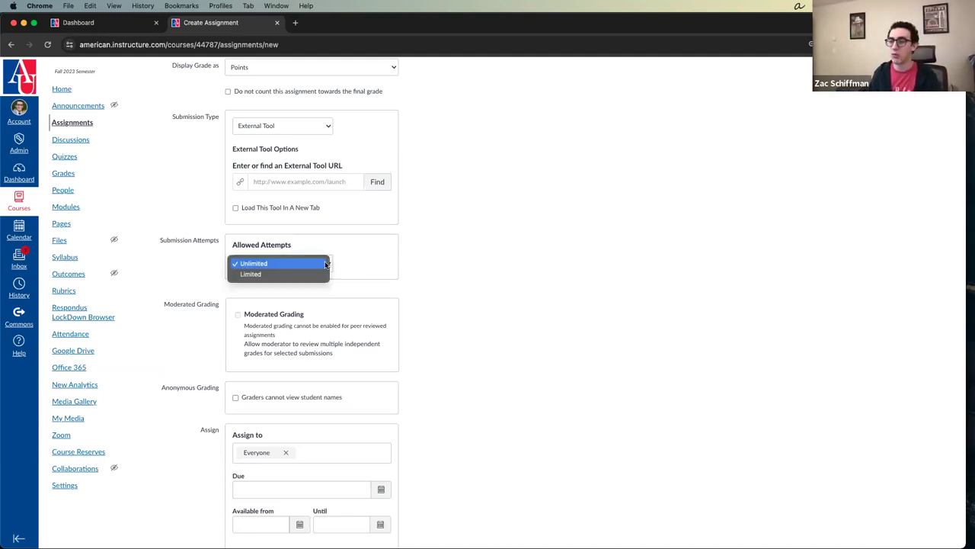
click(317, 273)
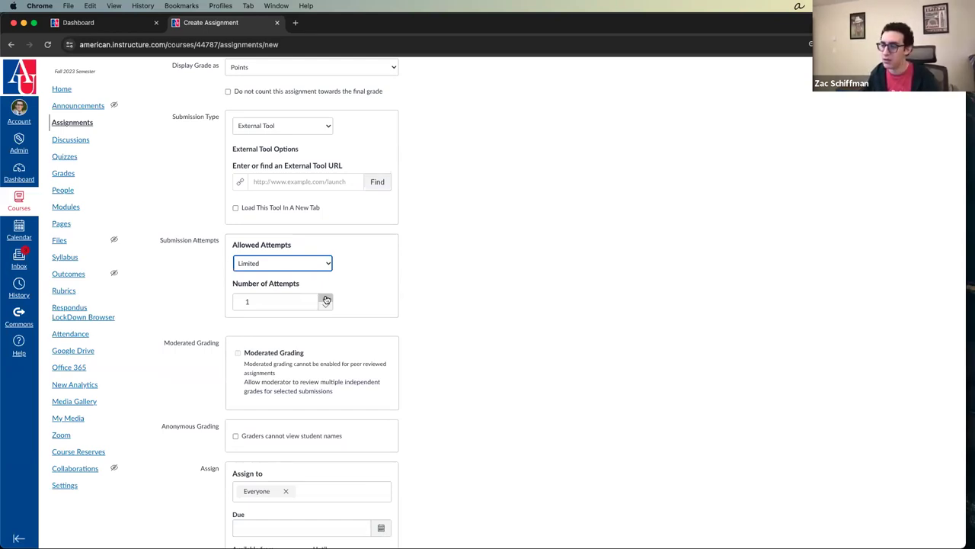
click(326, 298)
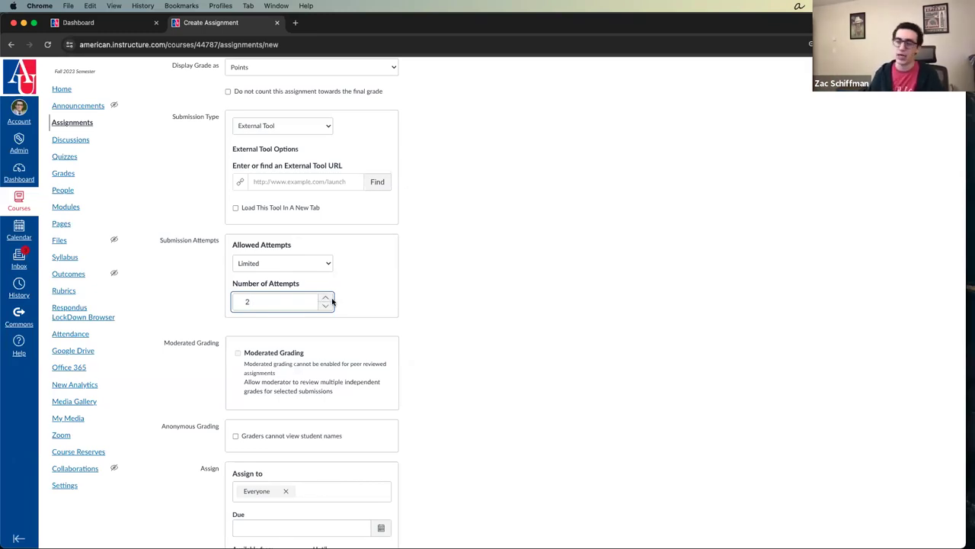
scroll(326, 300, down, 1)
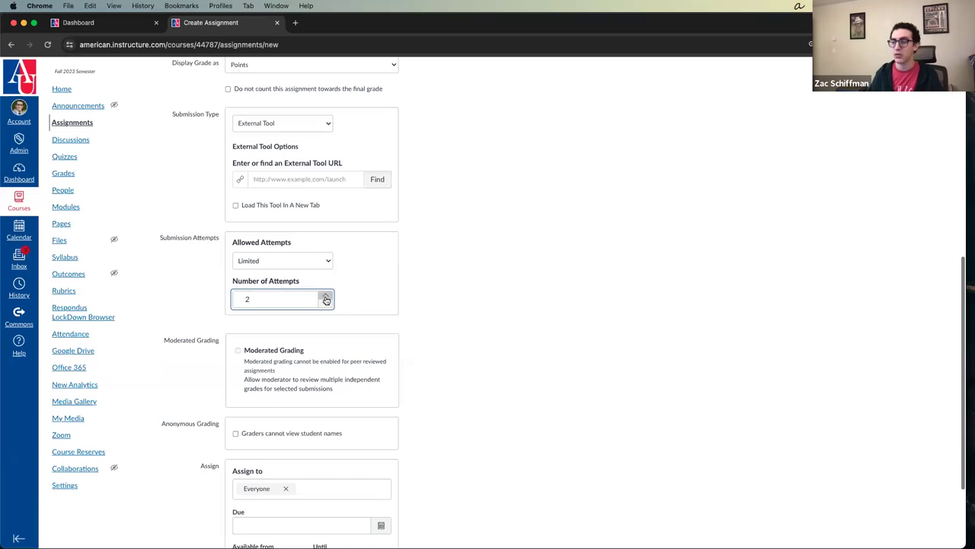
scroll(326, 300, up, 1)
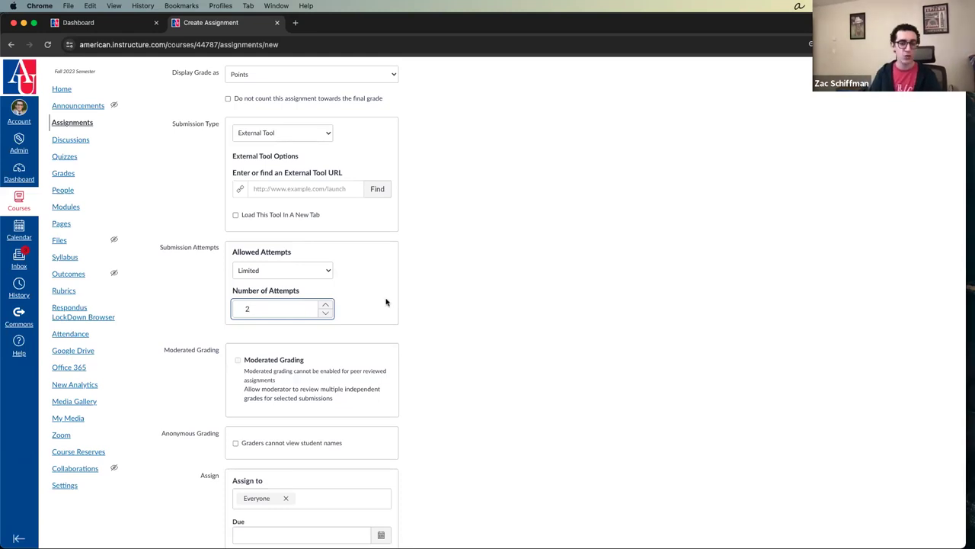
Switch the allowed submission attempts back to Unlimited.
scroll(324, 309, up, 1)
click(325, 307)
click(313, 262)
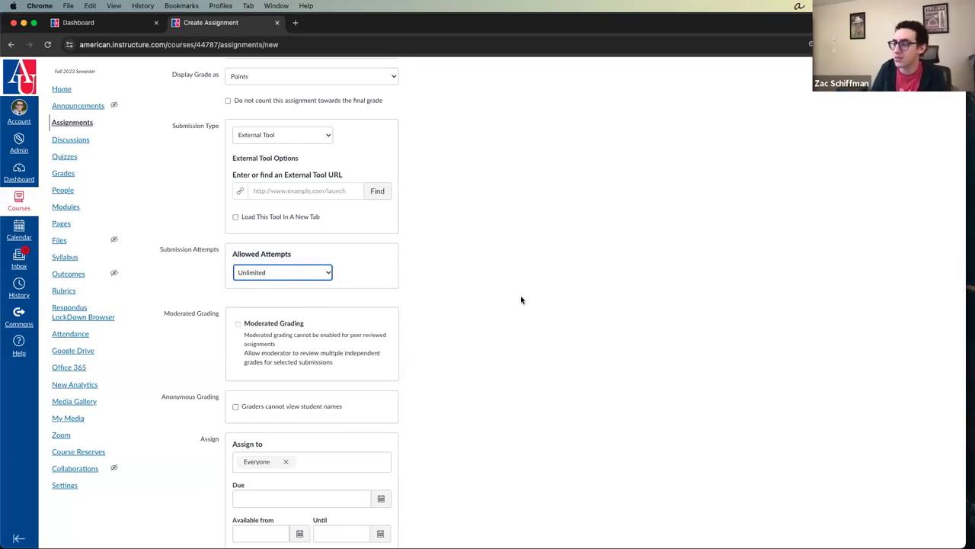
scroll(521, 298, up, 1)
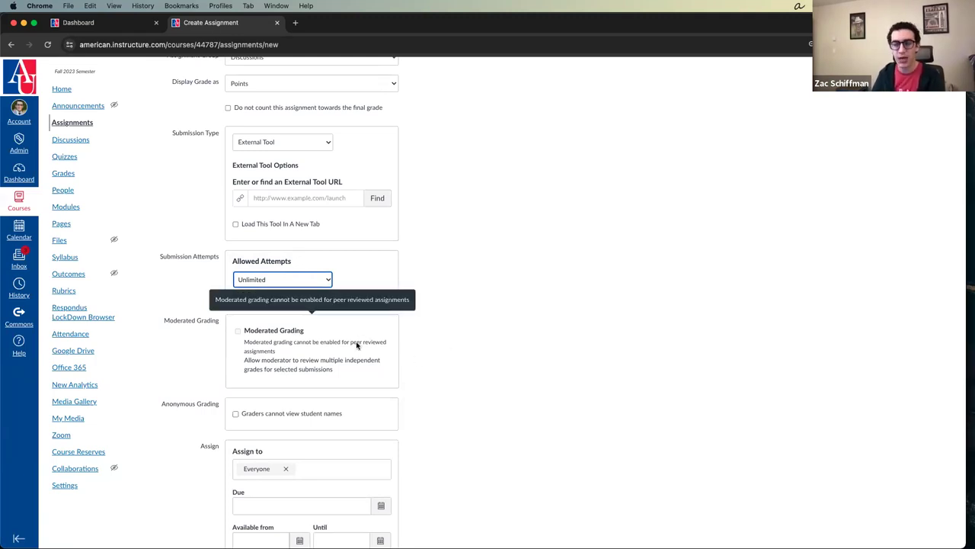
Remove Everyone from the assignment's assignees and add Everyone back from the course sections.
scroll(462, 350, down, 2)
scroll(419, 346, up, 1)
scroll(381, 363, down, 2)
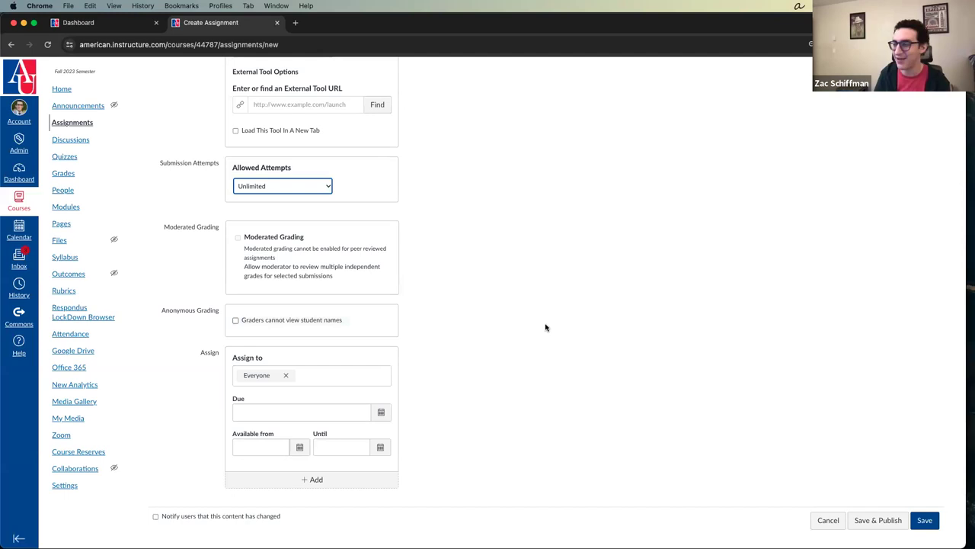
scroll(526, 334, down, 1)
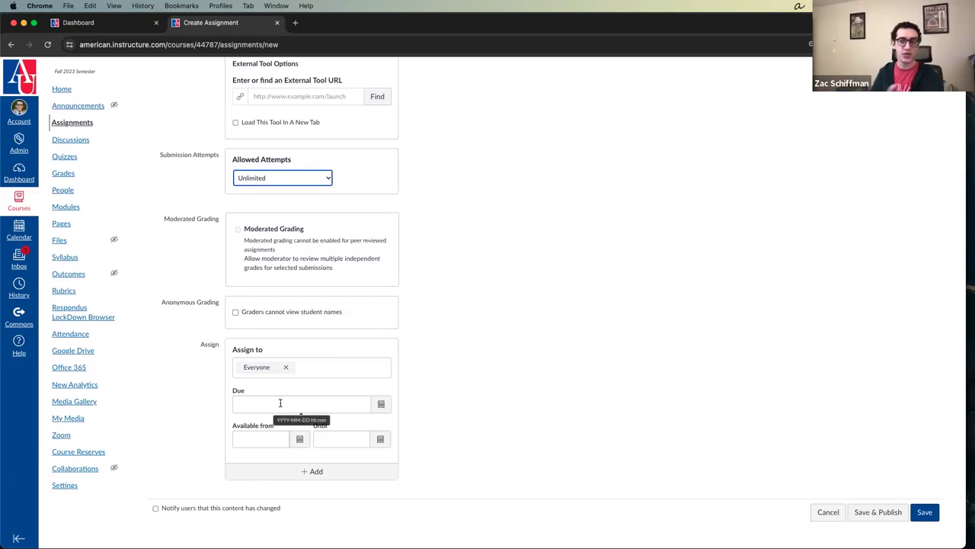
click(287, 367)
click(557, 383)
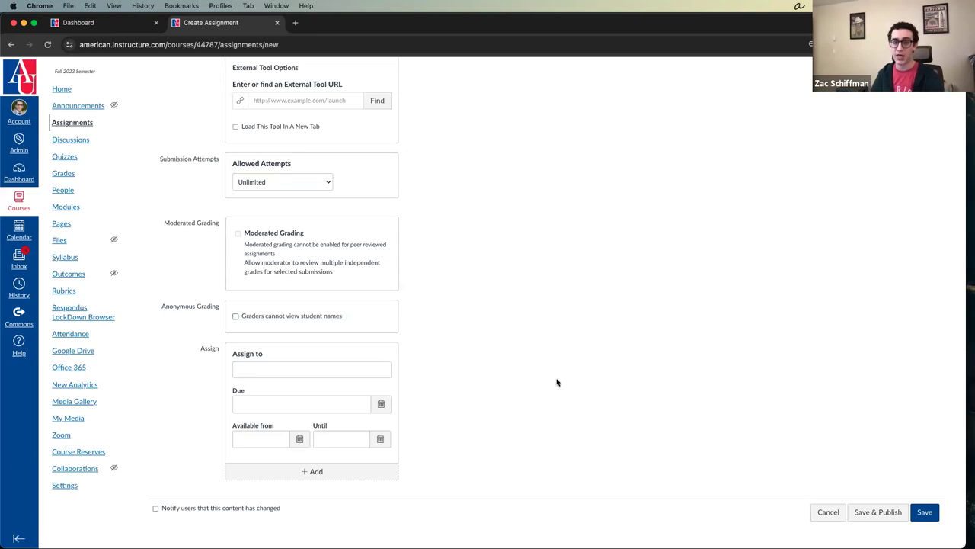
click(308, 368)
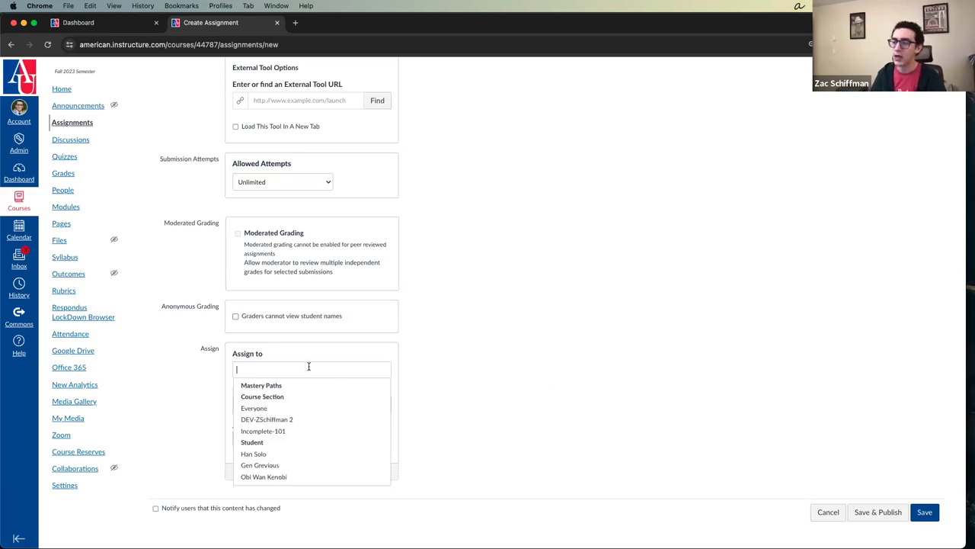
click(260, 408)
click(462, 364)
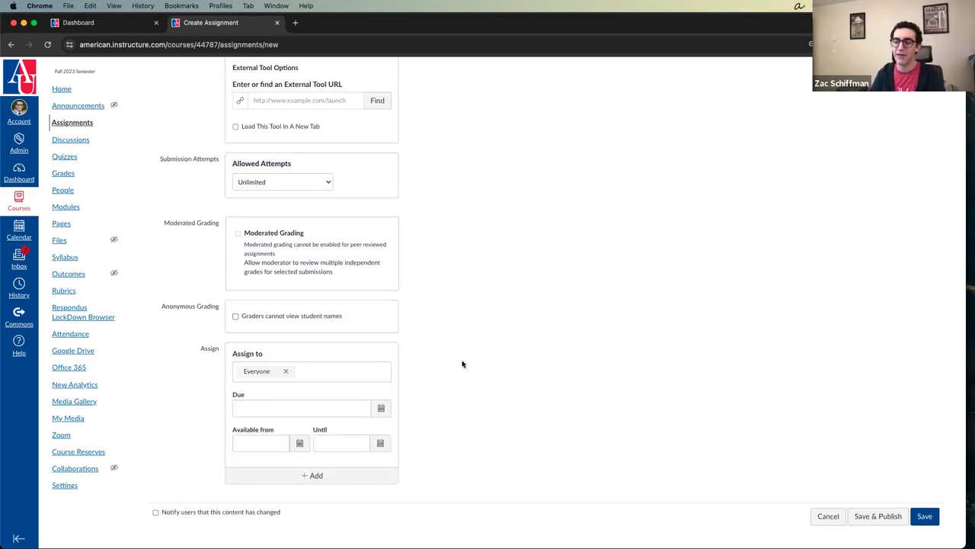
Replace Everyone with a single student as the assignee, and restore Everyone in place of that student.
click(285, 371)
click(275, 453)
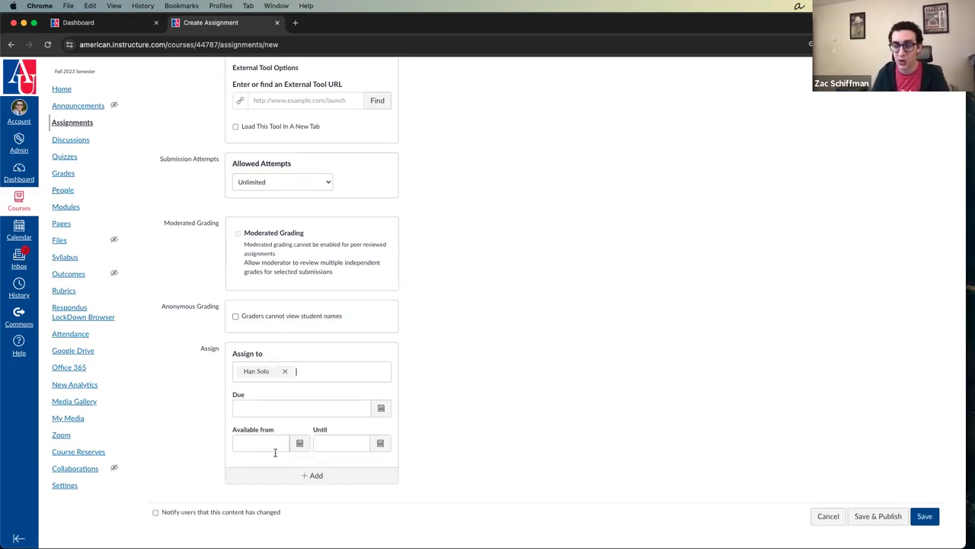
click(294, 371)
click(285, 371)
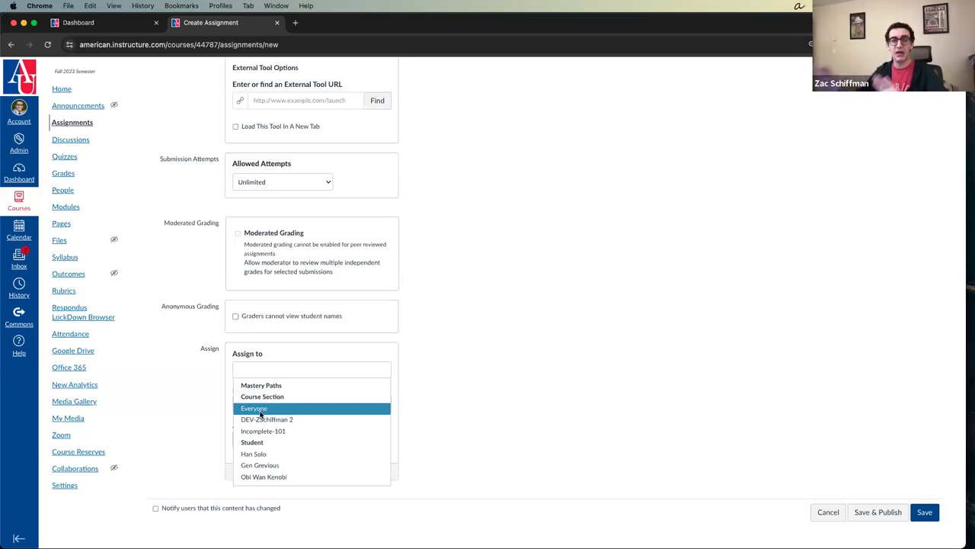
click(260, 410)
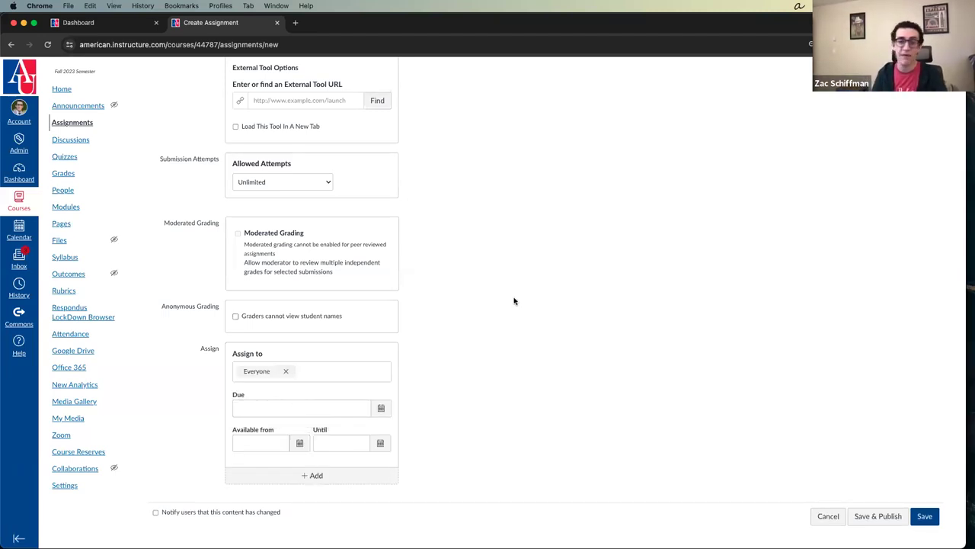
Try a second assignee block with its own dates for a single student, and remove that block again.
scroll(492, 350, down, 1)
click(317, 471)
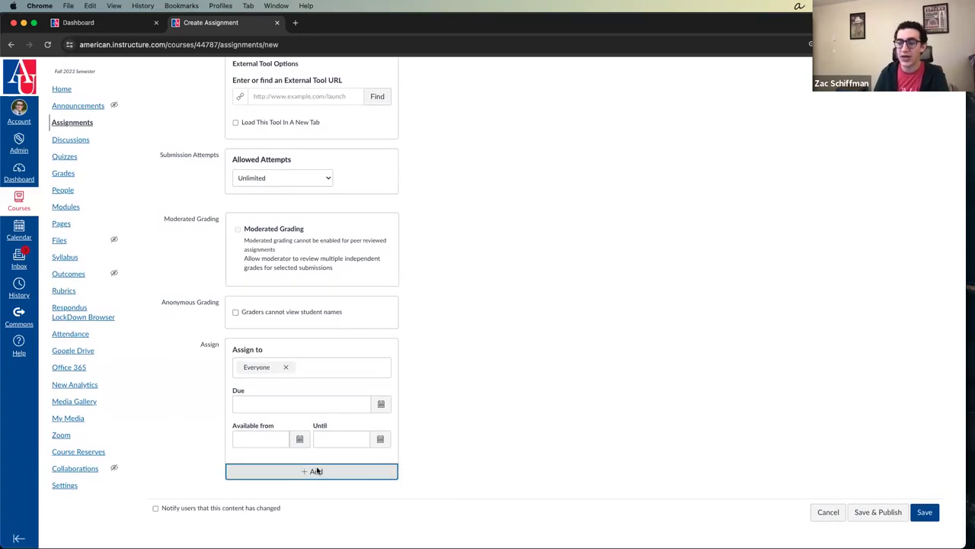
scroll(455, 342, down, 4)
click(251, 442)
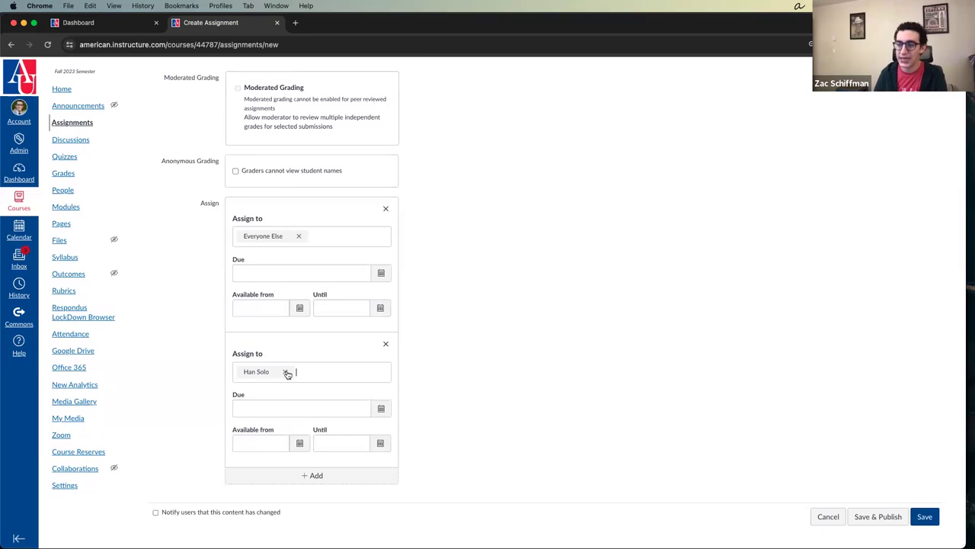
click(395, 424)
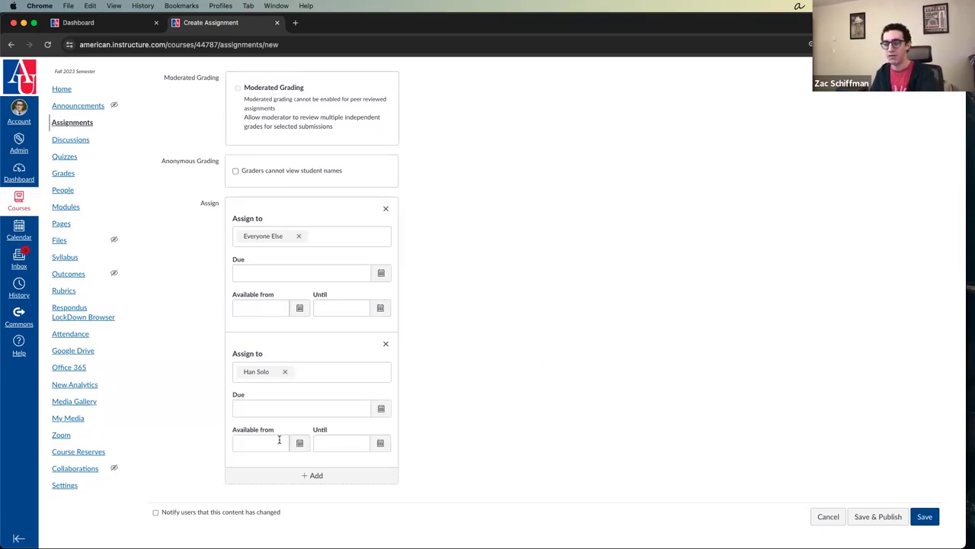
click(385, 344)
click(446, 278)
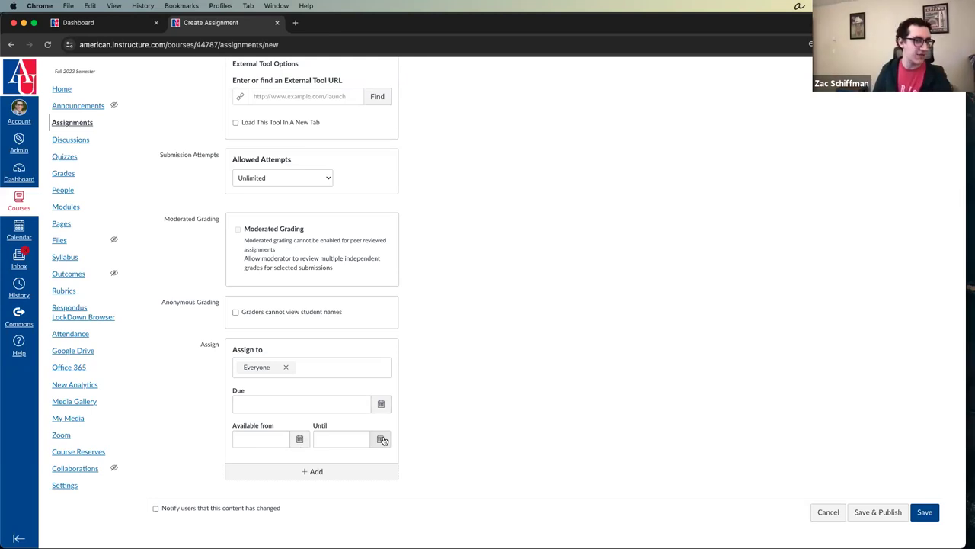
Add two more empty assignee blocks below the Everyone block, and delete both of them.
scroll(383, 440, up, 3)
scroll(381, 435, down, 3)
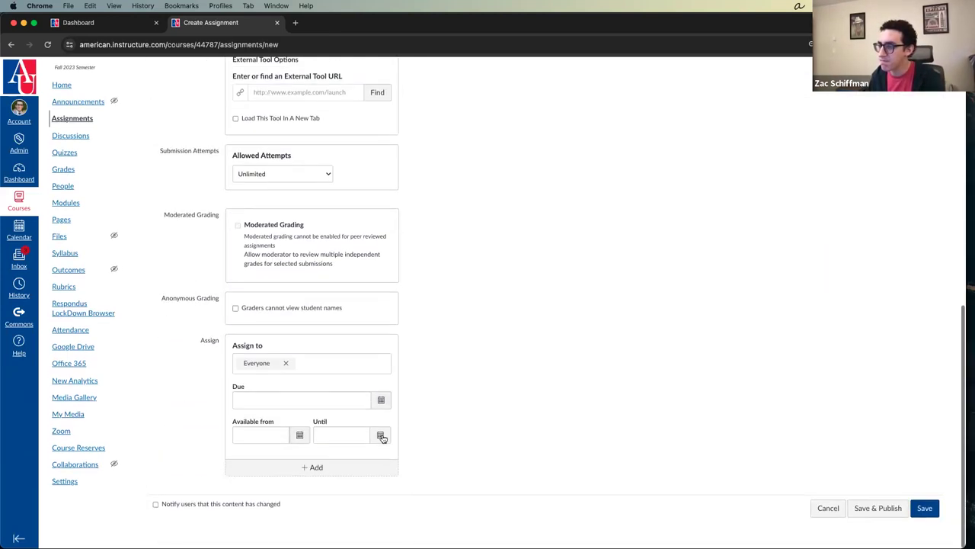
click(350, 469)
scroll(383, 468, down, 4)
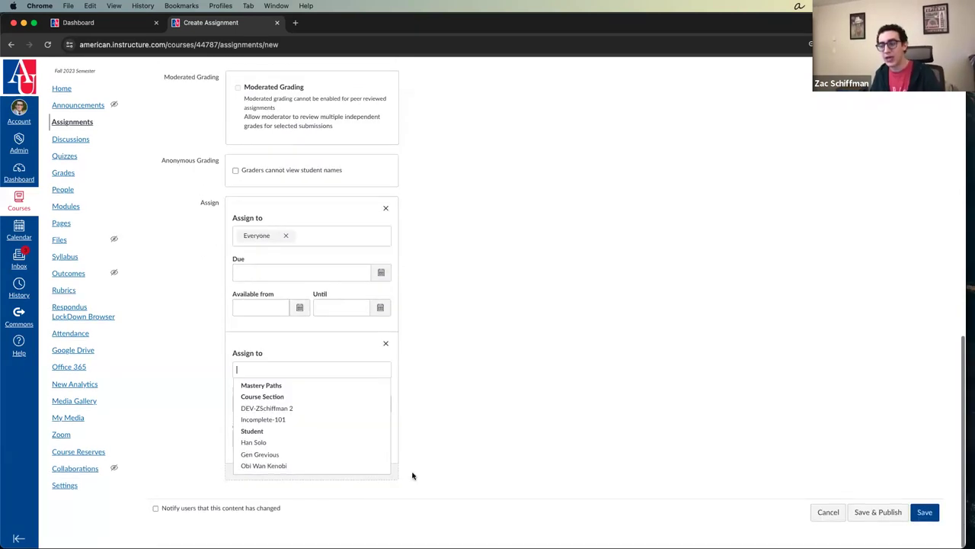
click(394, 476)
scroll(533, 408, down, 3)
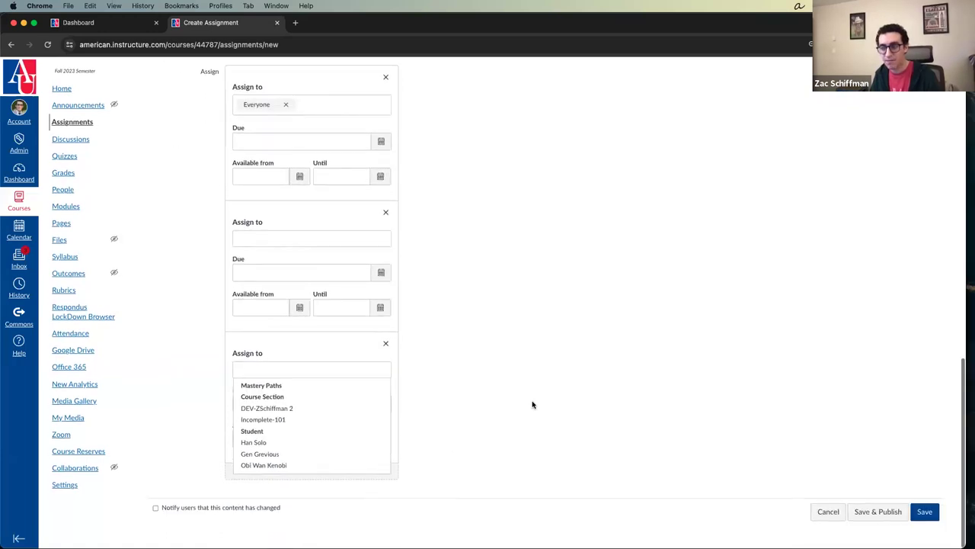
click(386, 344)
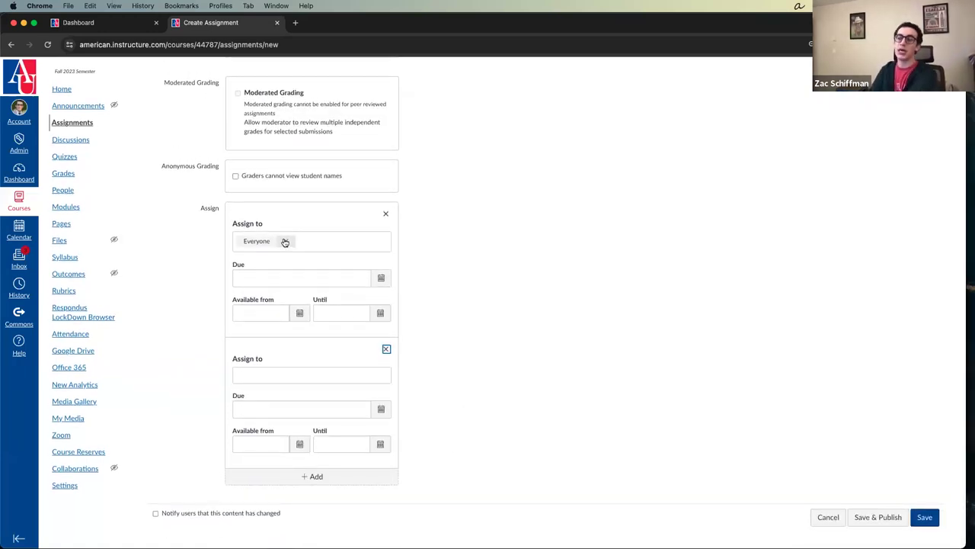
click(386, 348)
click(508, 393)
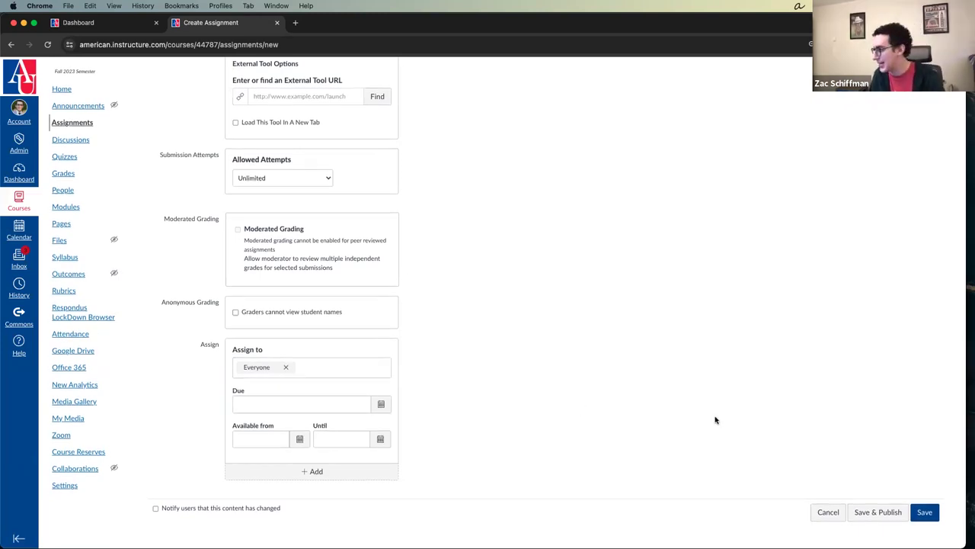
Discard the unsaved assignment and create a new quiz with the Classic Quizzes engine.
click(828, 512)
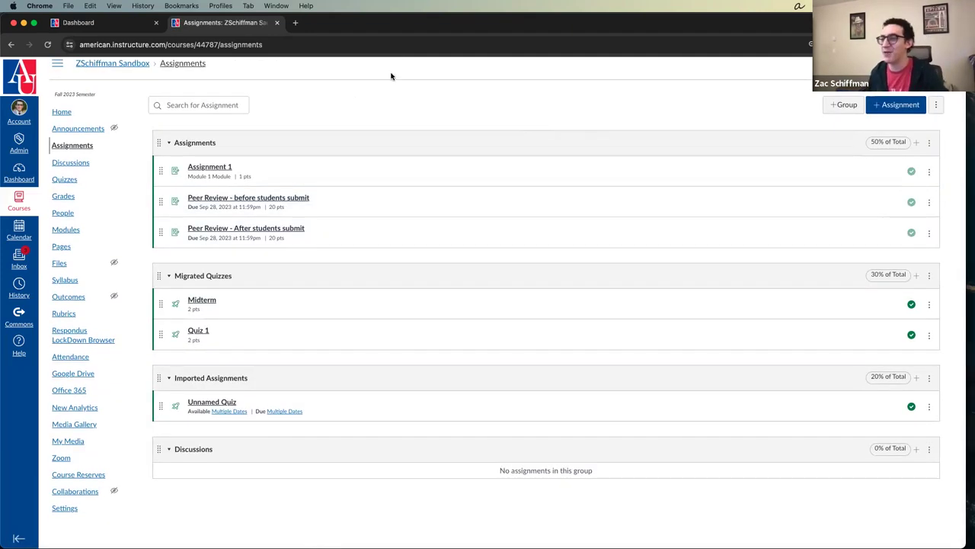
click(83, 177)
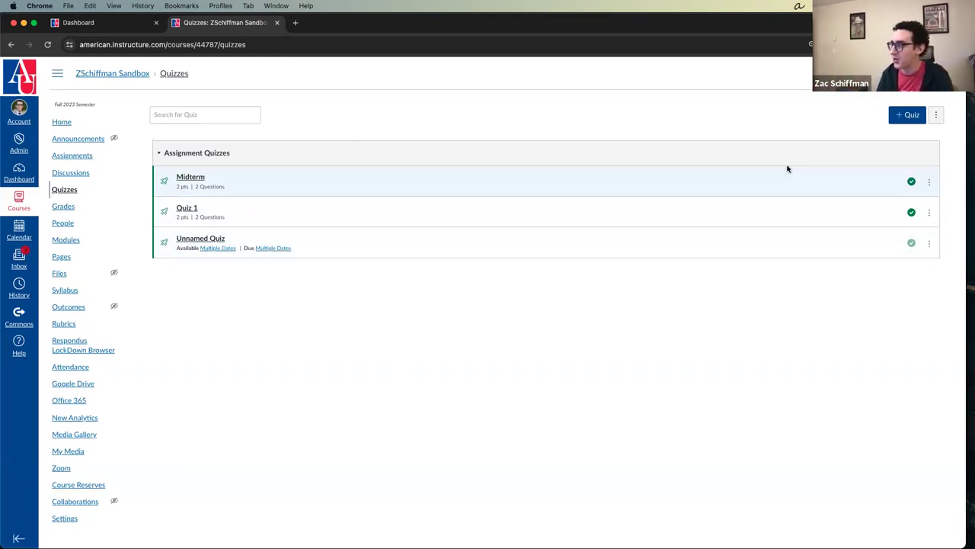
click(908, 118)
click(395, 317)
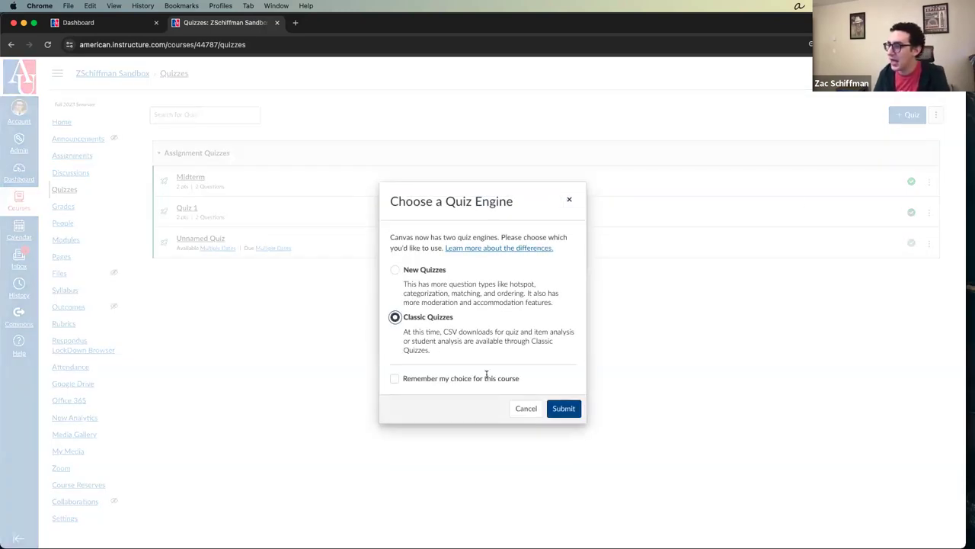
click(563, 410)
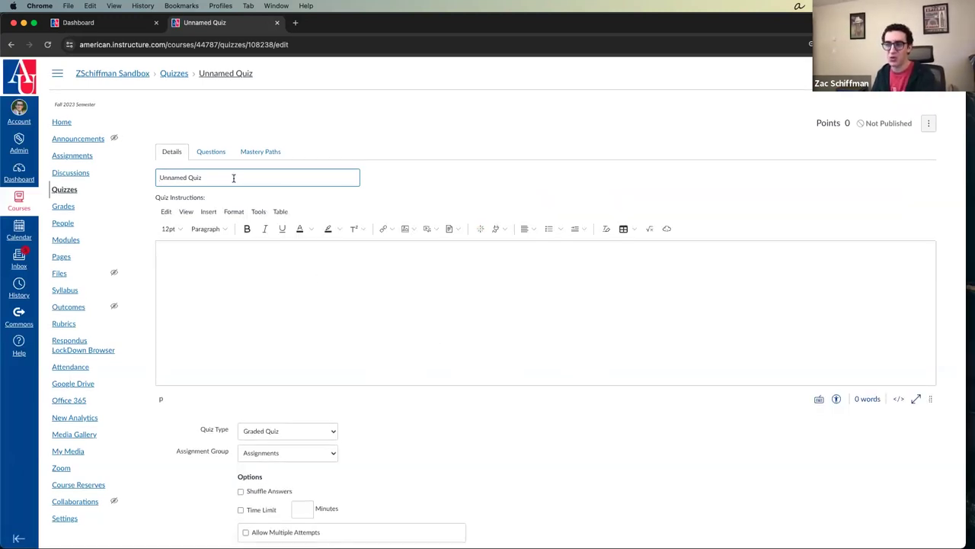
Review the new quiz's detail settings and the types available for a new question, and return to the quiz list without saving.
click(276, 298)
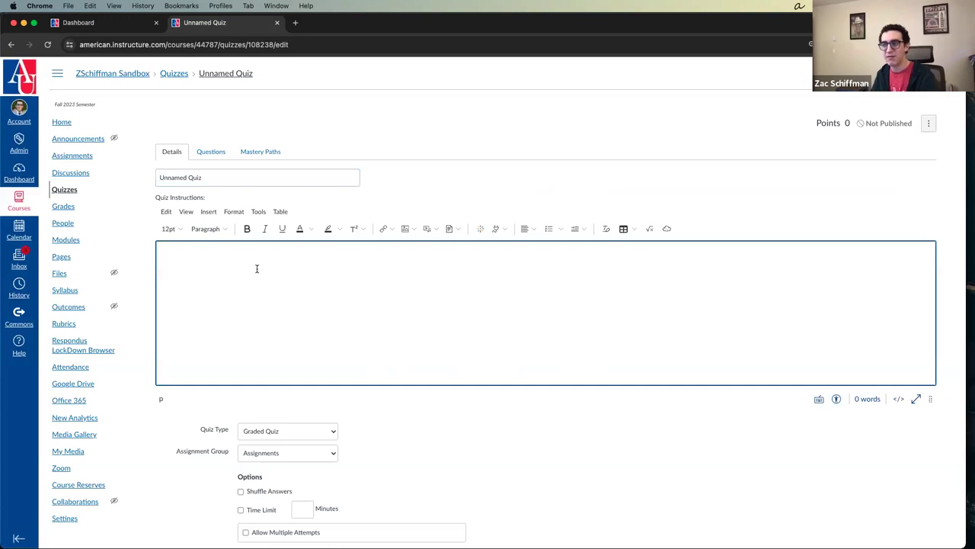
scroll(240, 254, down, 5)
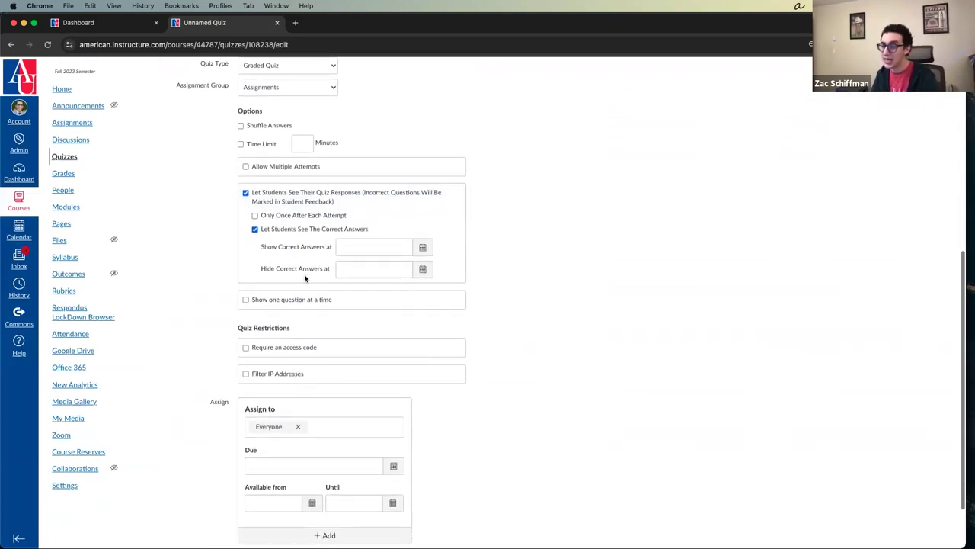
scroll(293, 246, up, 5)
click(207, 152)
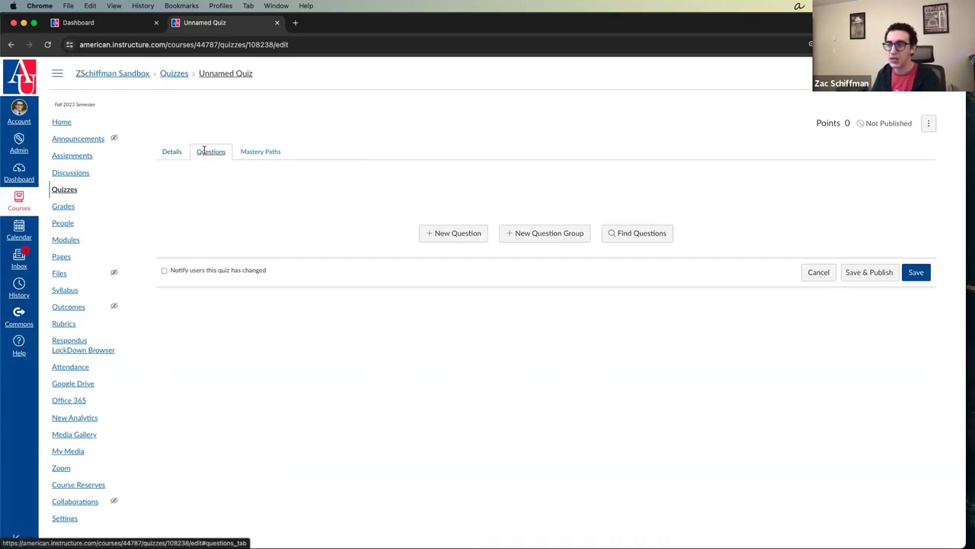
click(460, 233)
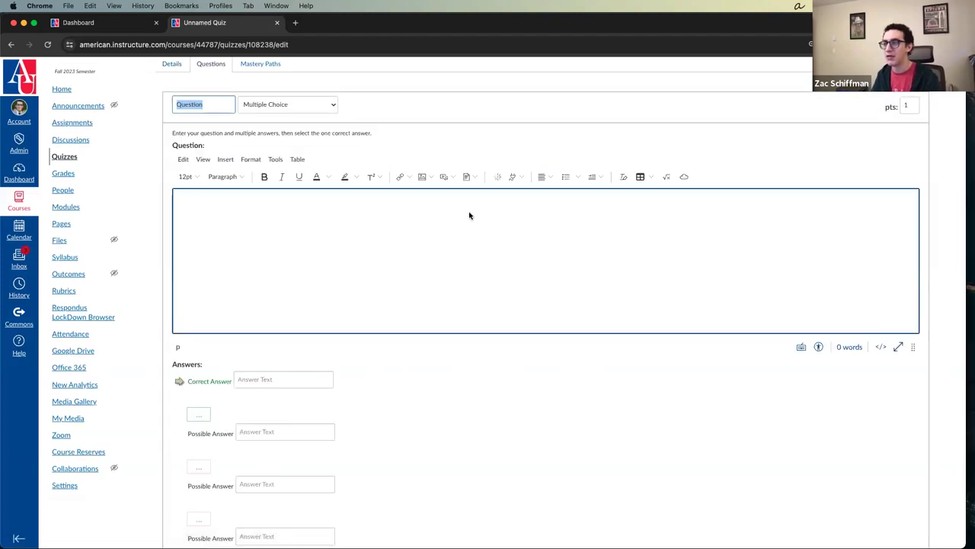
click(293, 106)
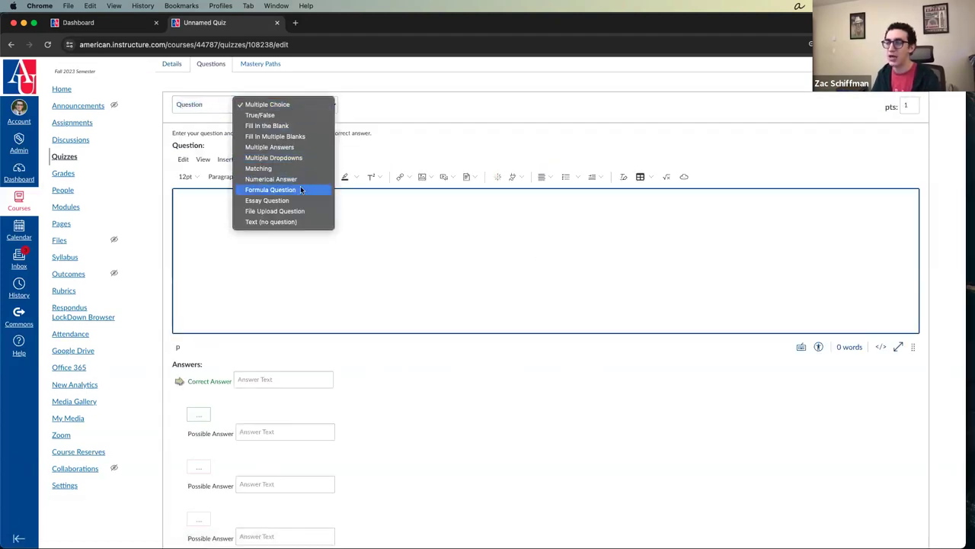
click(419, 336)
scroll(454, 410, down, 5)
click(819, 505)
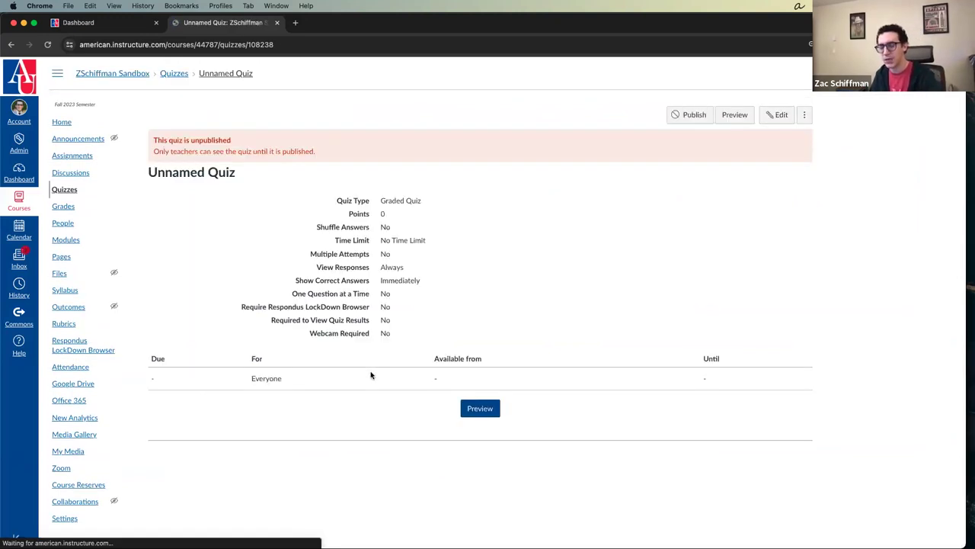
click(77, 190)
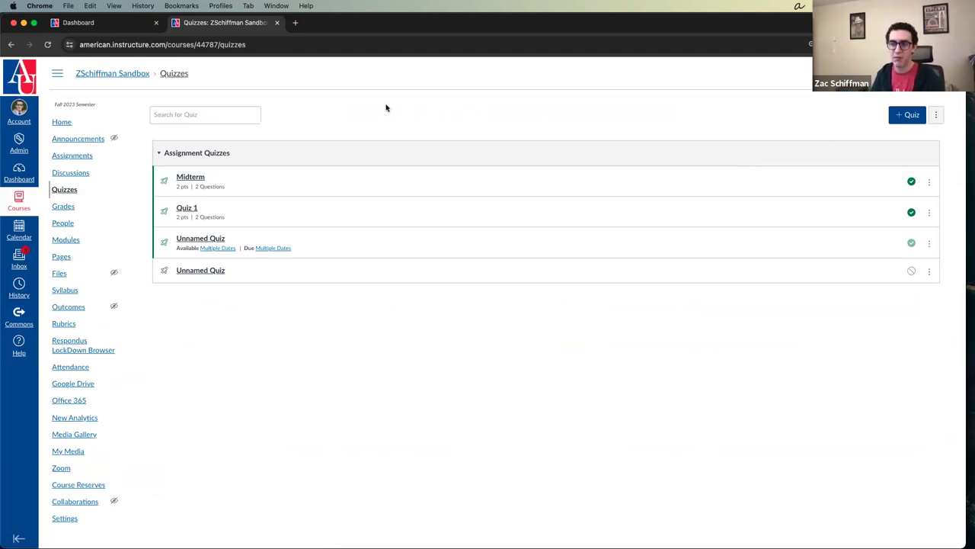
Add the existing assignment "Peer Review - before students submit" to Module 1 without indentation.
click(84, 241)
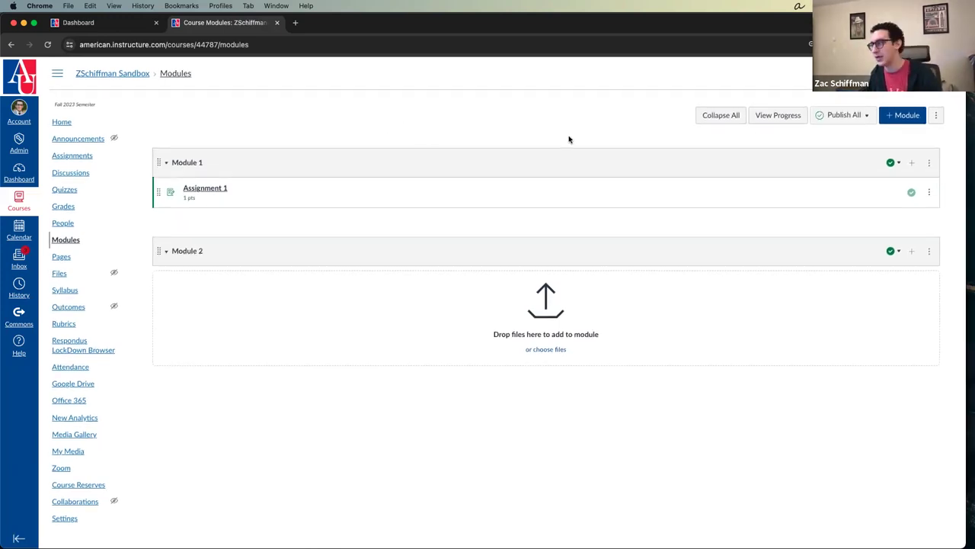
click(913, 164)
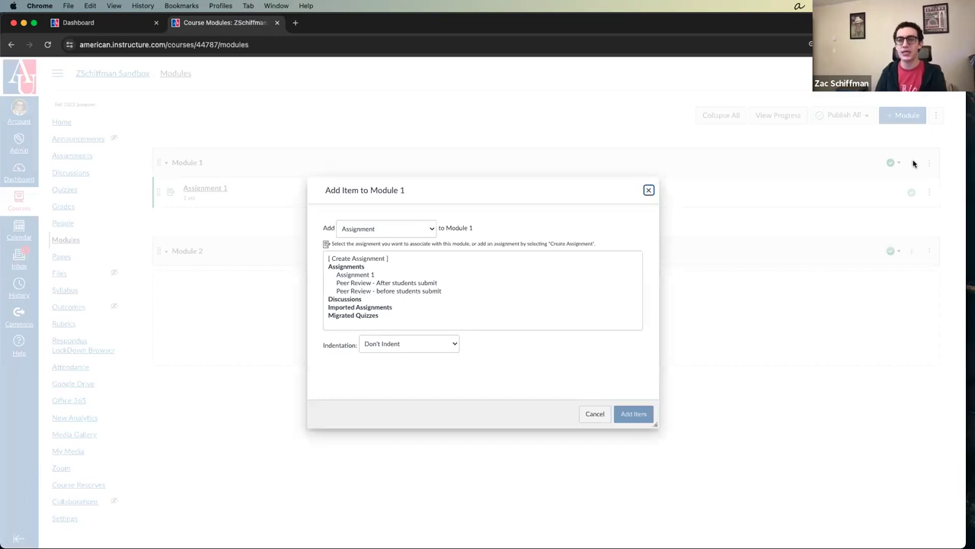
click(435, 226)
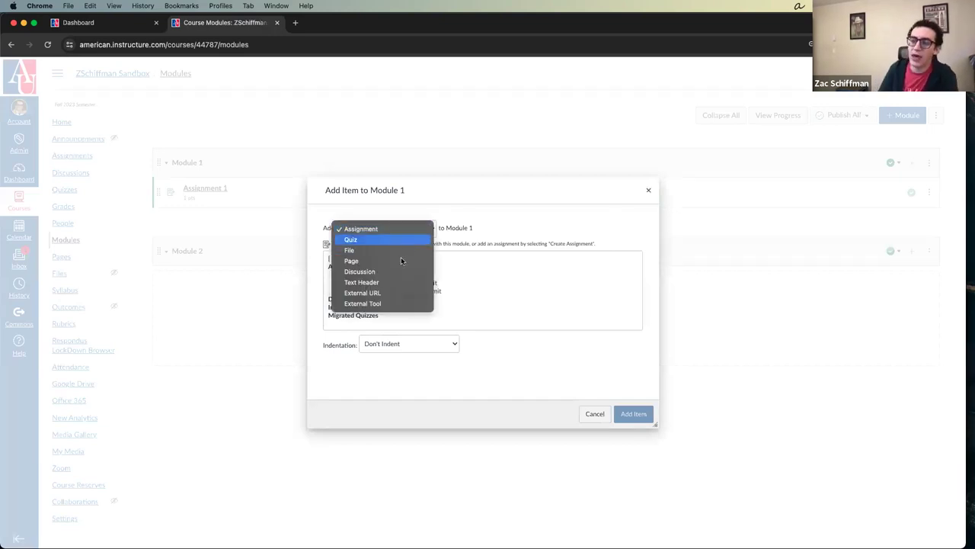
click(510, 214)
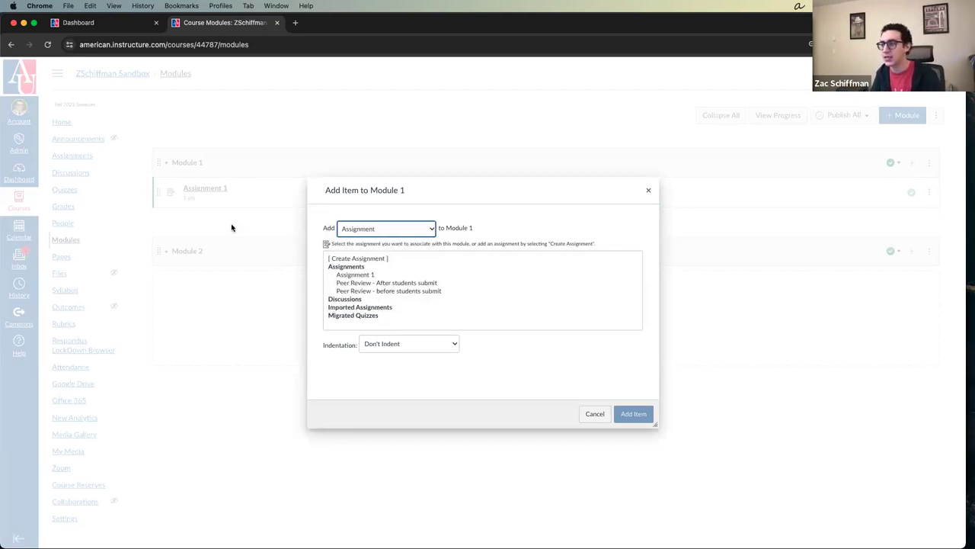
click(366, 291)
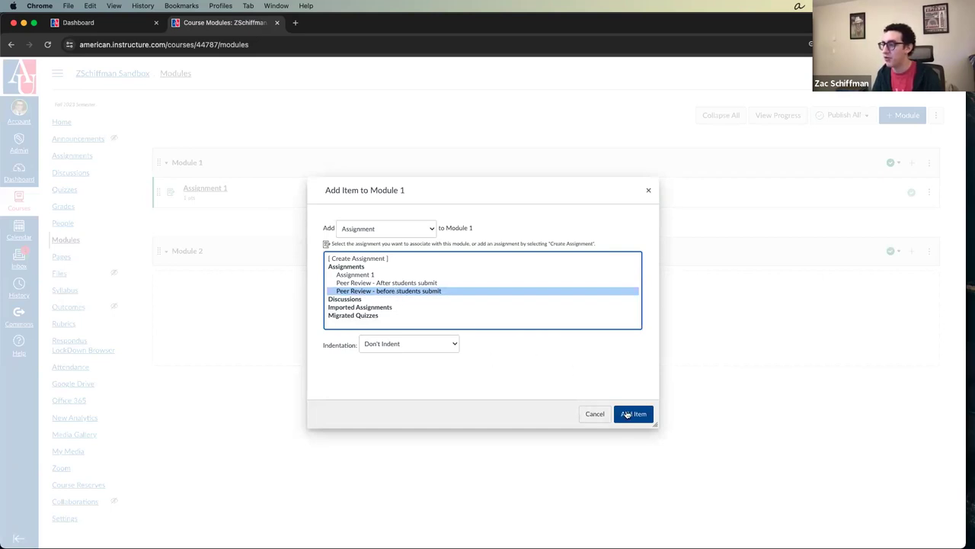
click(633, 414)
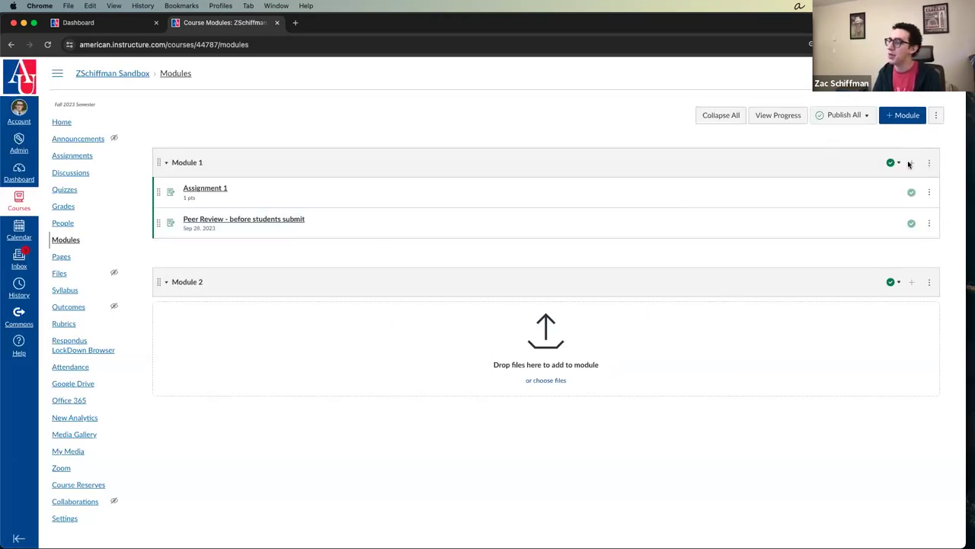
Add the existing page "Lecture that everyone missed due to storm!" to Module 1.
click(910, 163)
click(395, 229)
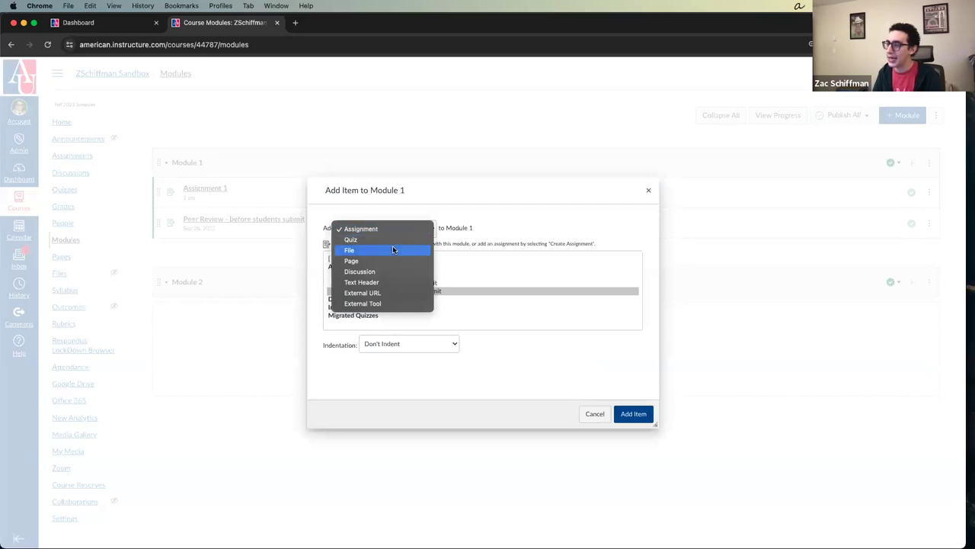
click(394, 249)
click(391, 229)
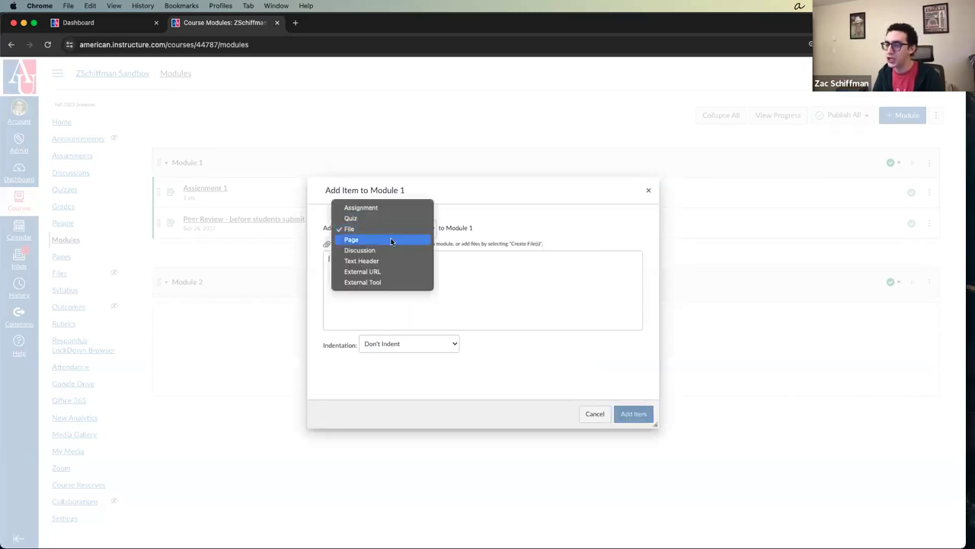
click(391, 240)
click(375, 267)
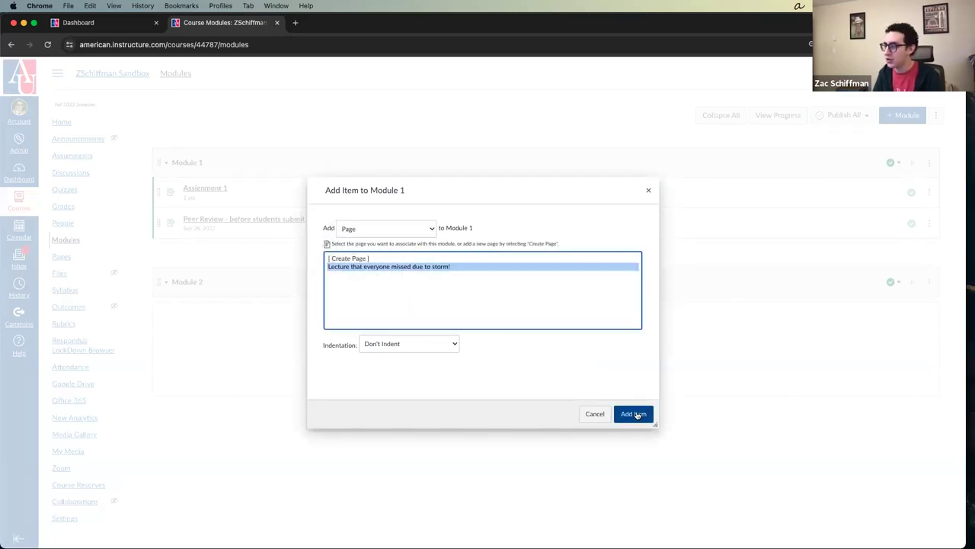
click(636, 414)
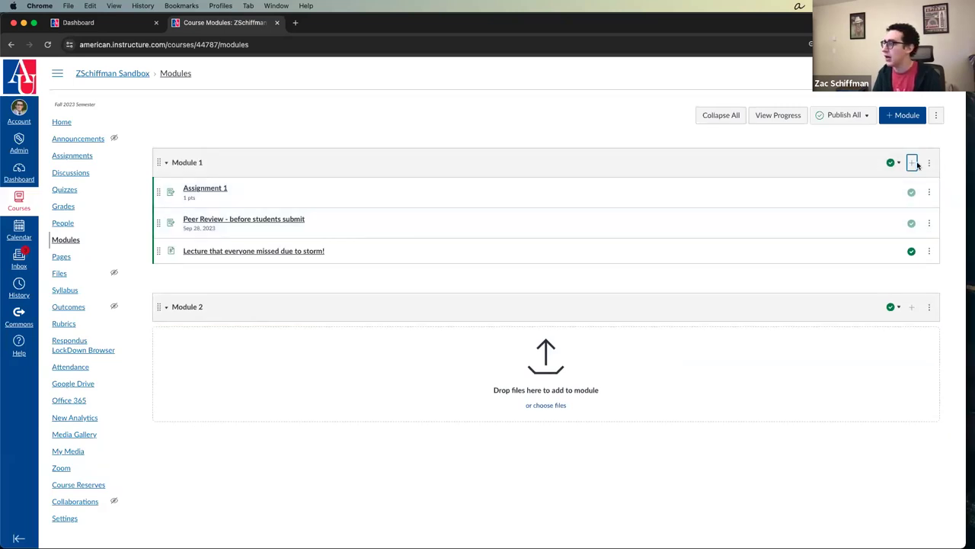
Add the existing quiz "Quiz 1" to Module 1.
click(913, 163)
click(351, 229)
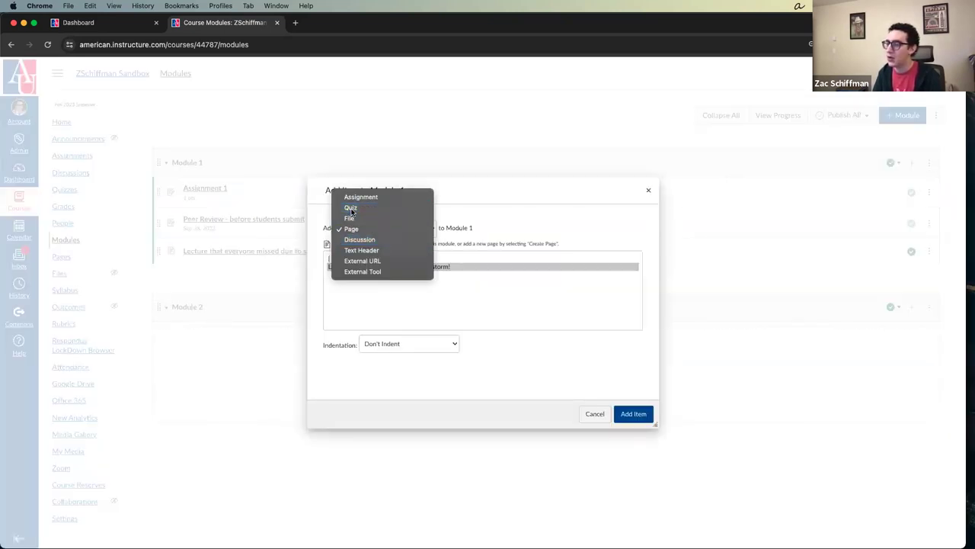
click(351, 207)
click(344, 275)
click(634, 414)
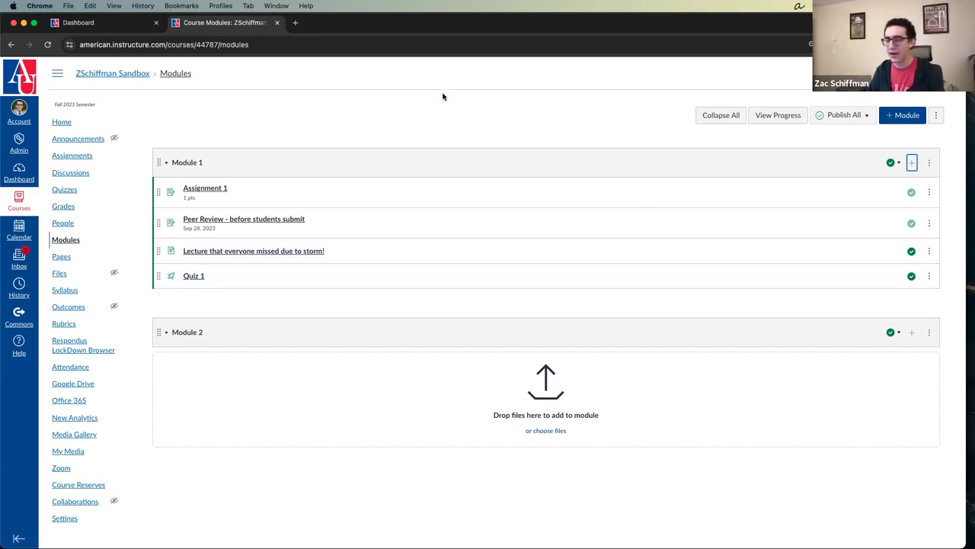
click(371, 115)
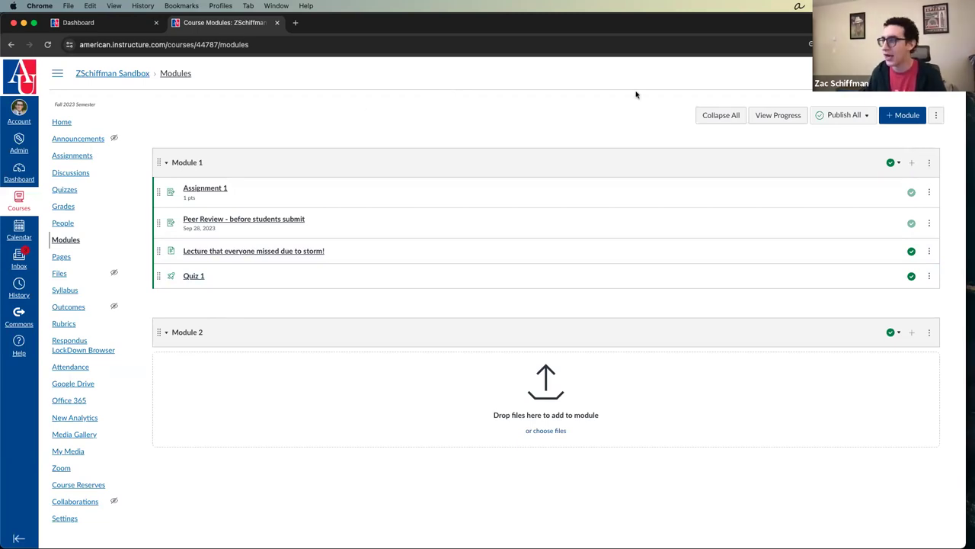
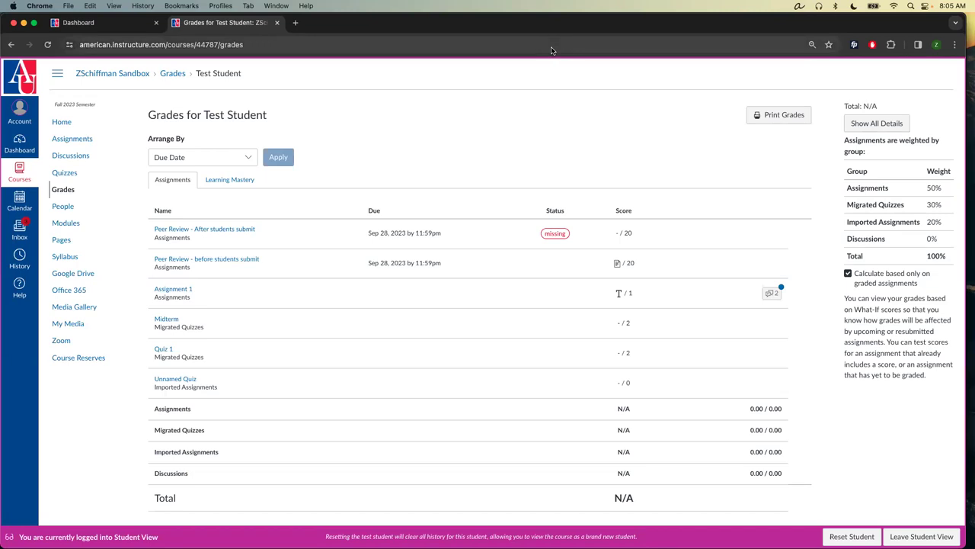
View the assignments list as the test student, leave Student View, and start a new assignment in the course.
click(91, 142)
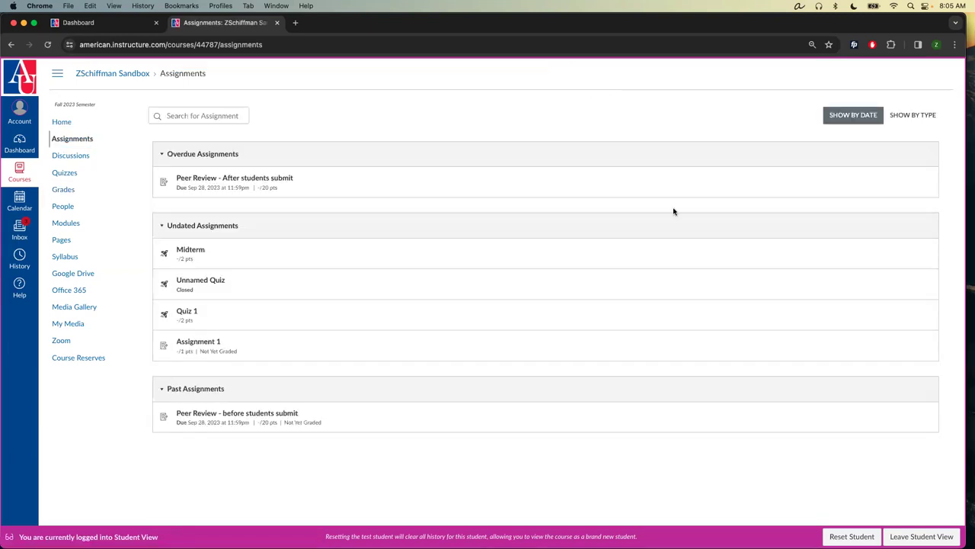
click(895, 535)
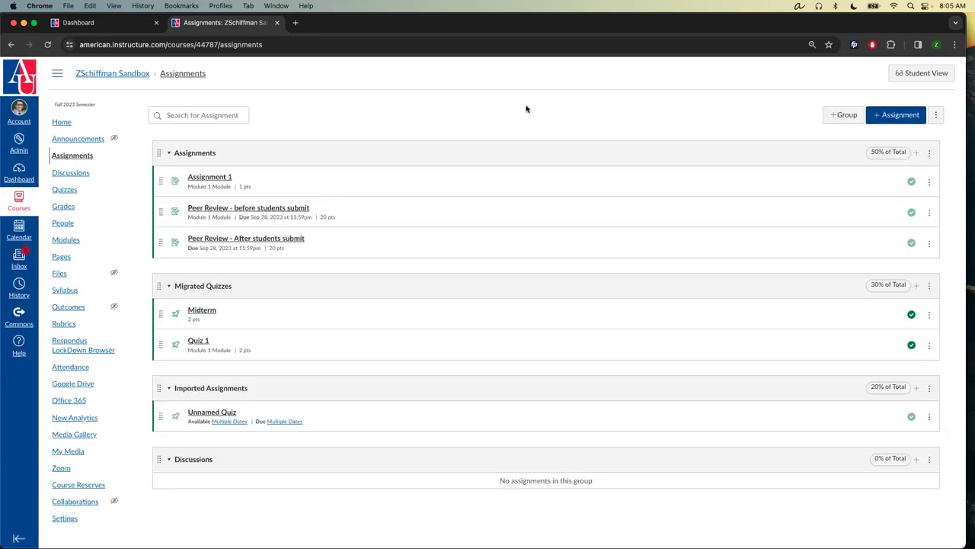
click(874, 115)
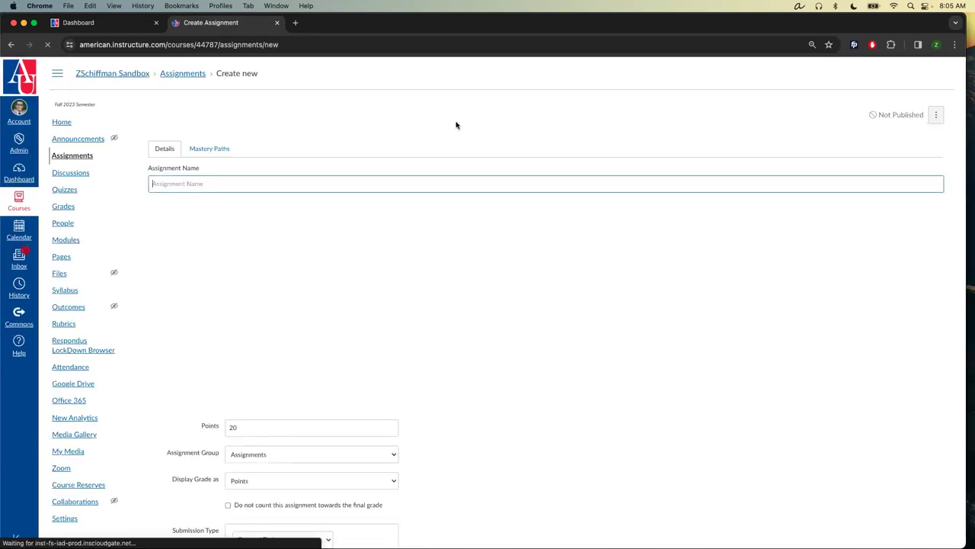
scroll(444, 124, down, 15)
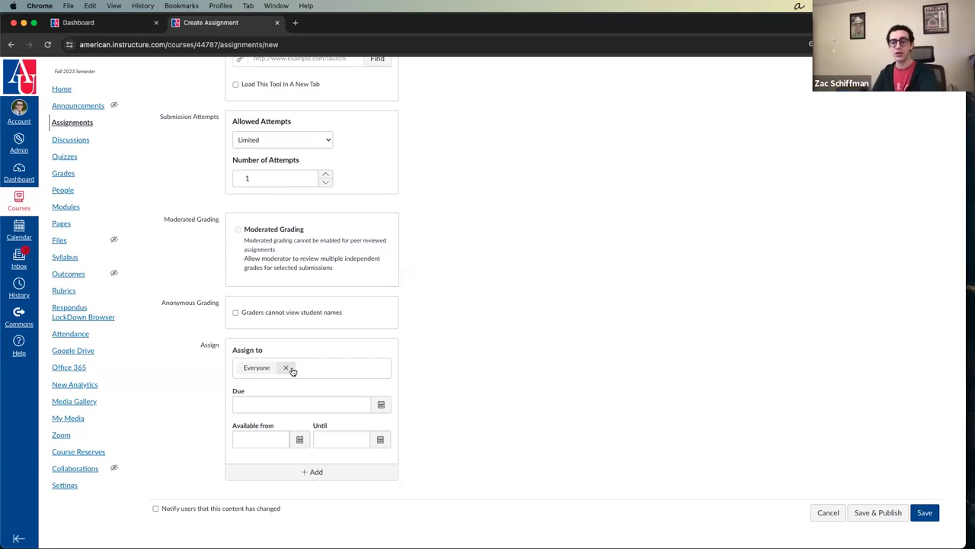
Add and remove a second assignee block, and replace Everyone with a single student as the assignee.
click(330, 470)
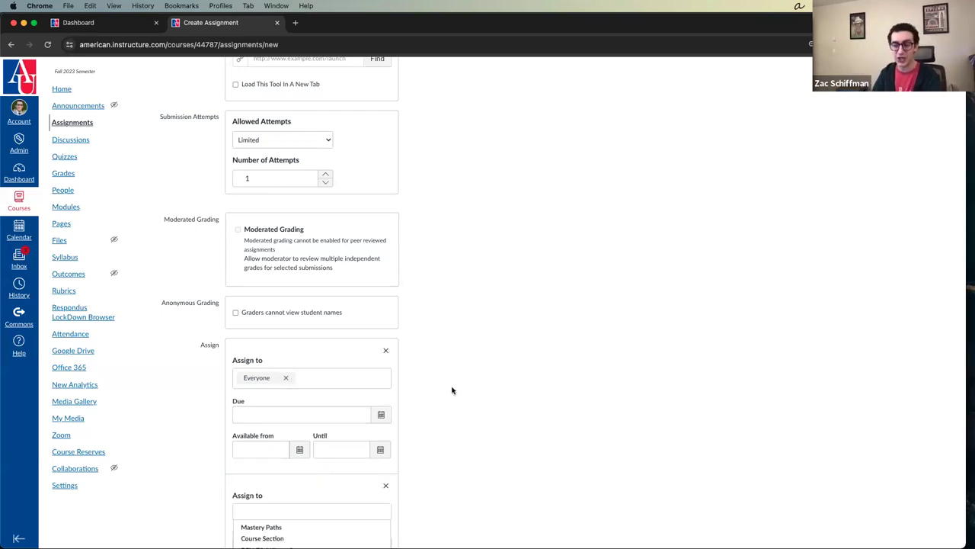
scroll(452, 391, down, 3)
click(385, 359)
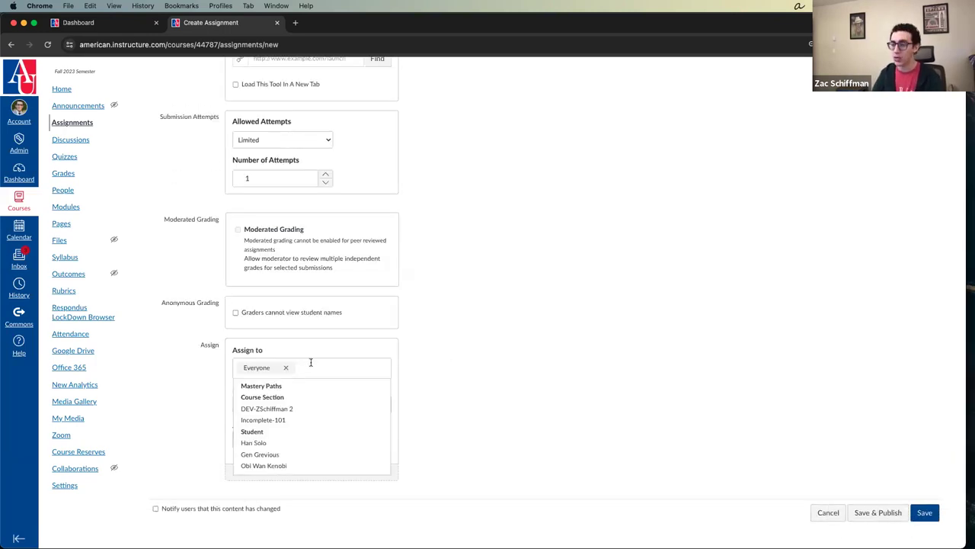
click(286, 367)
click(260, 457)
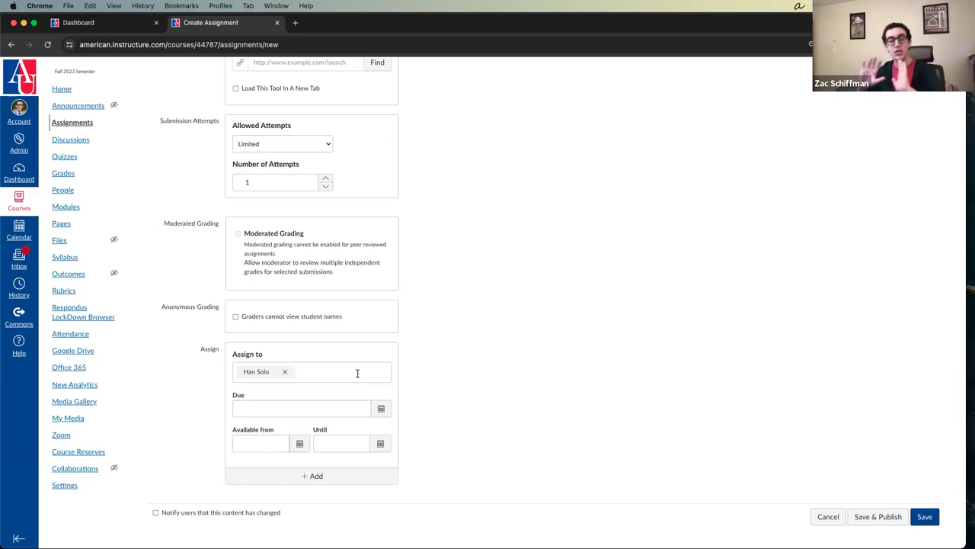
Open the assignment's points value for editing and review the submission type and attempt settings below it.
scroll(350, 374, up, 7)
scroll(261, 381, down, 2)
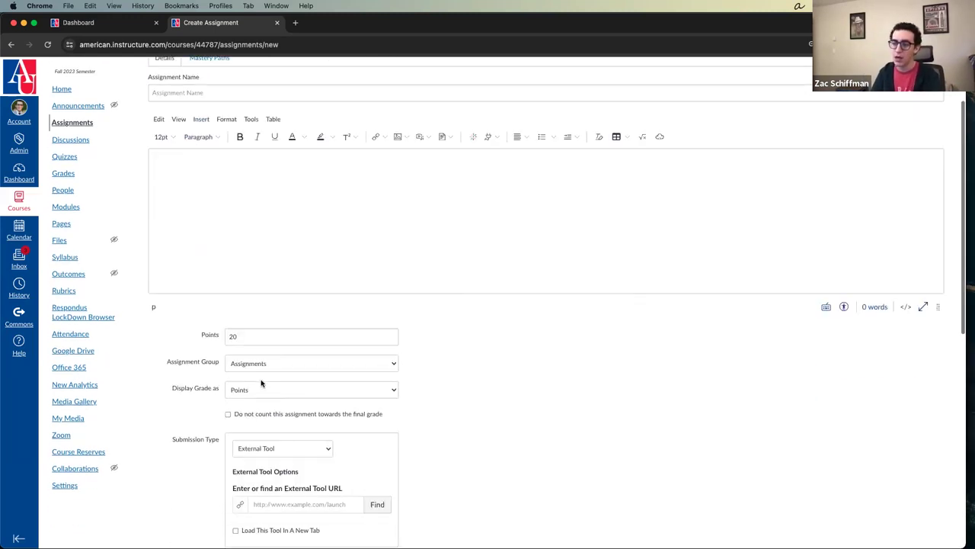
click(250, 334)
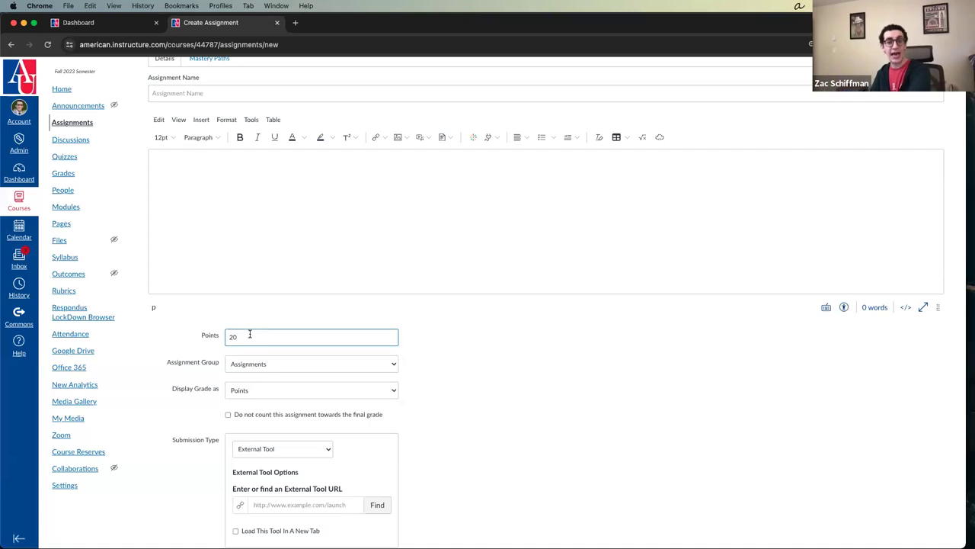
scroll(395, 330, down, 5)
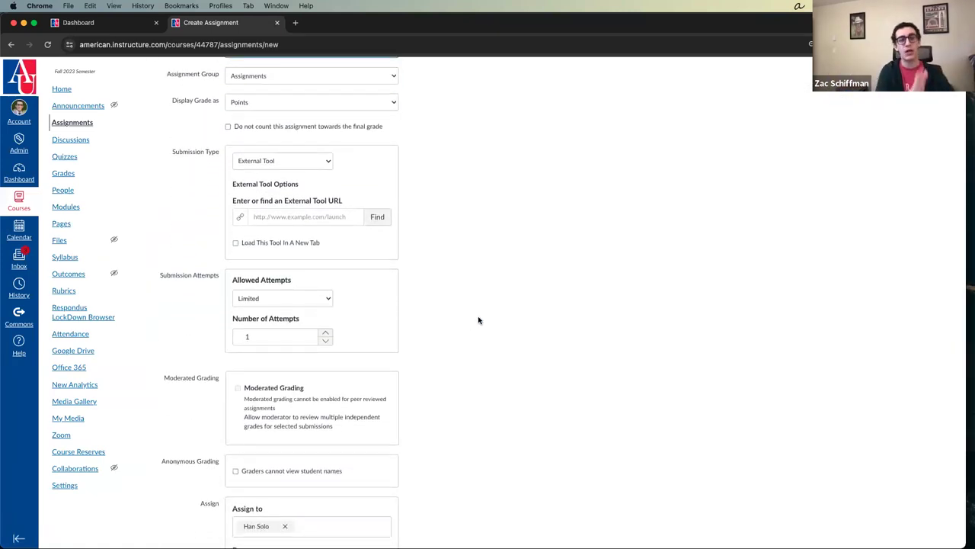
Review the assignee and points settings of the new assignment, and open the course gradebook in a separate browser tab.
scroll(469, 327, down, 3)
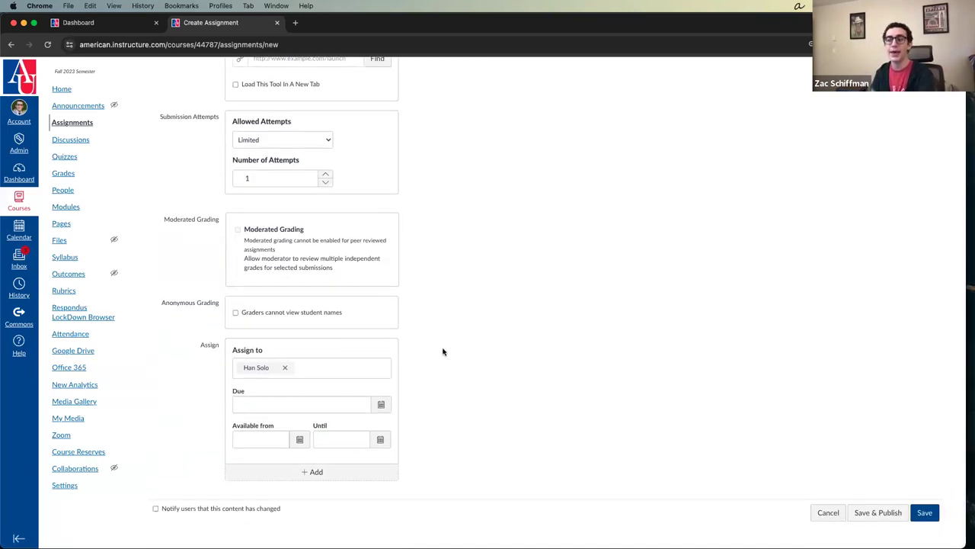
scroll(442, 348, up, 5)
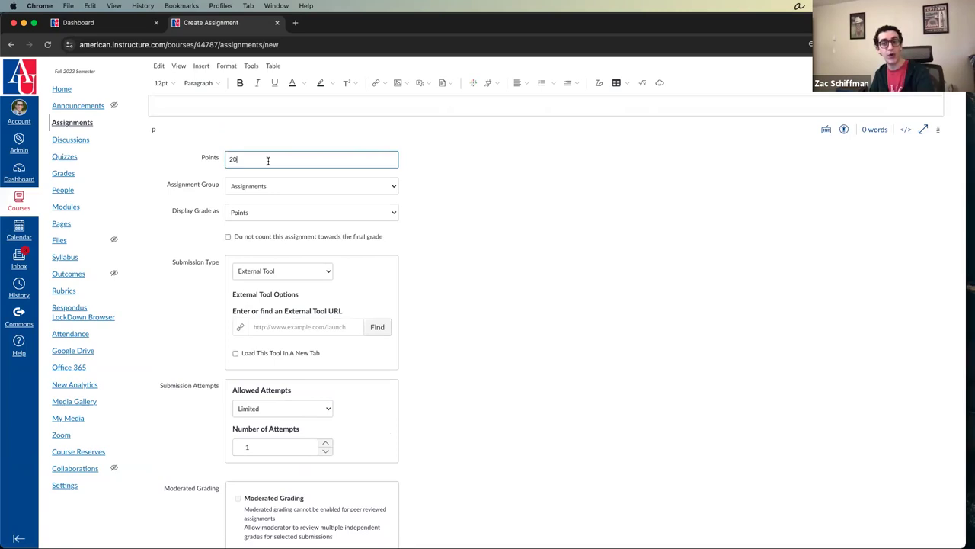
super+click(69, 174)
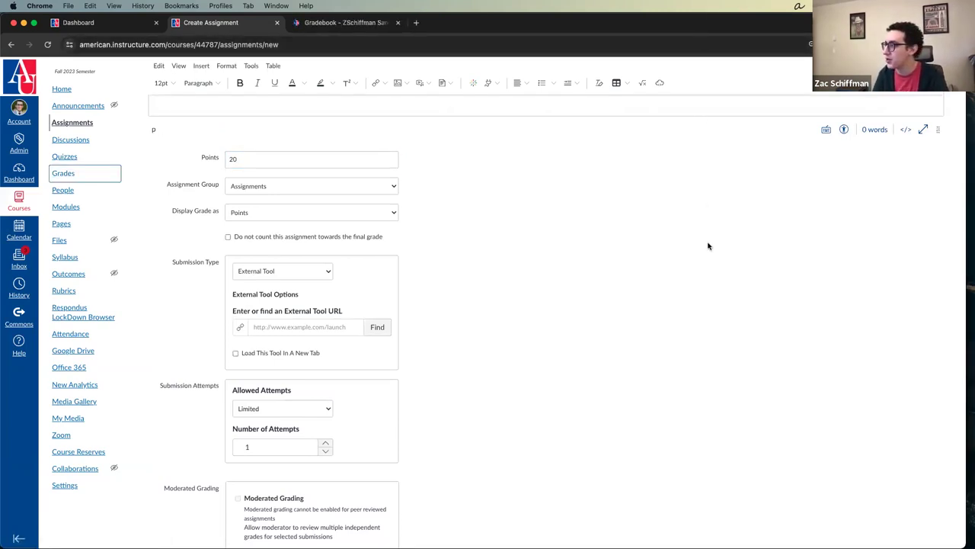
click(345, 22)
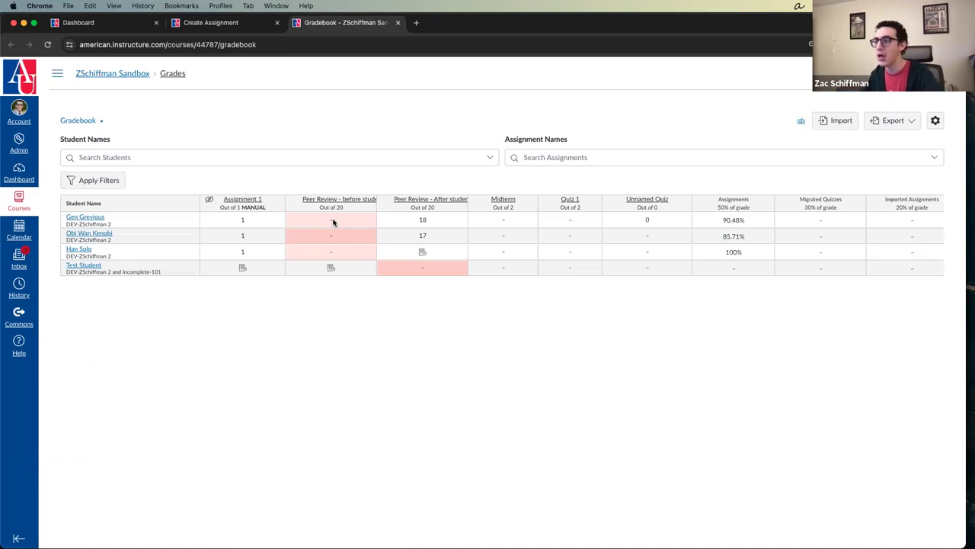
Mark the third-listed student as Excused for "Peer Review - before students submit" in the gradebook, and open that submission in SpeedGrader.
click(330, 254)
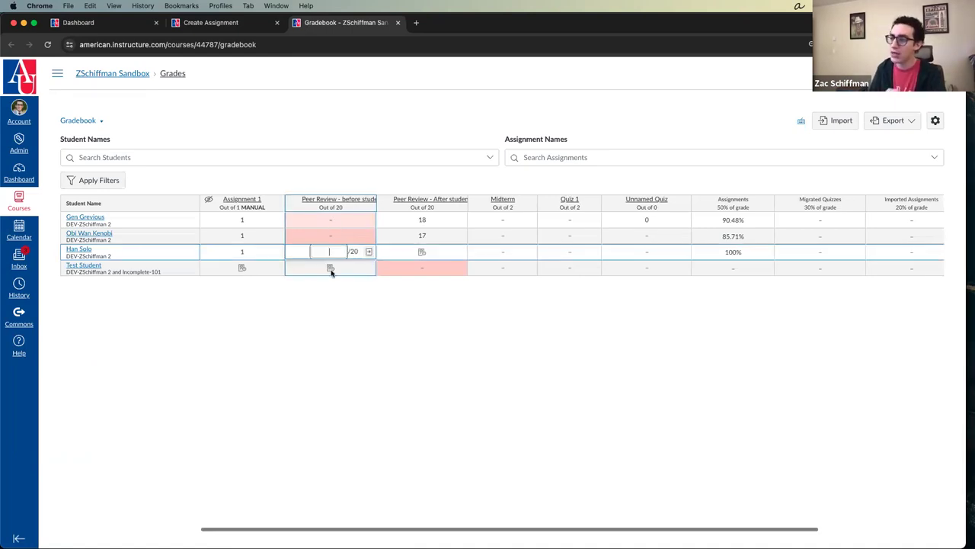
click(368, 252)
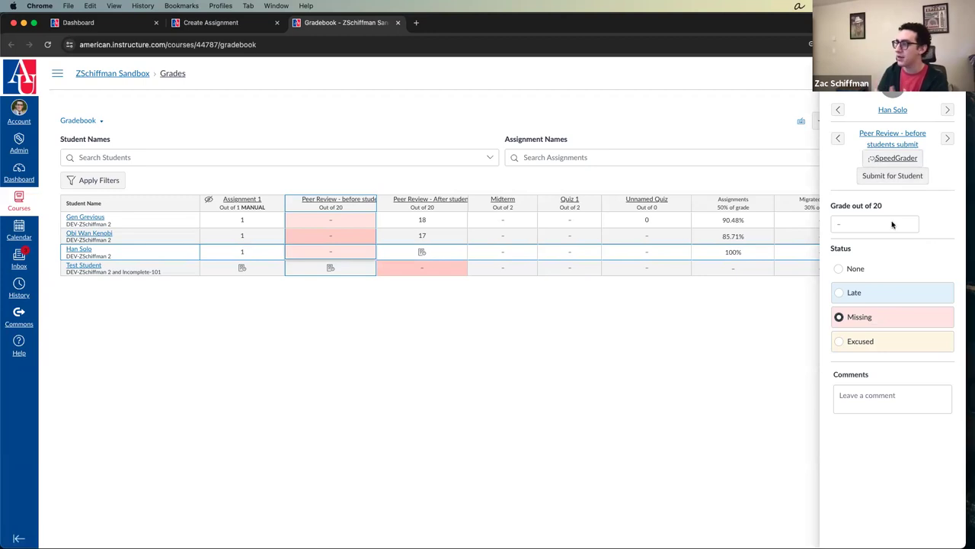
click(885, 160)
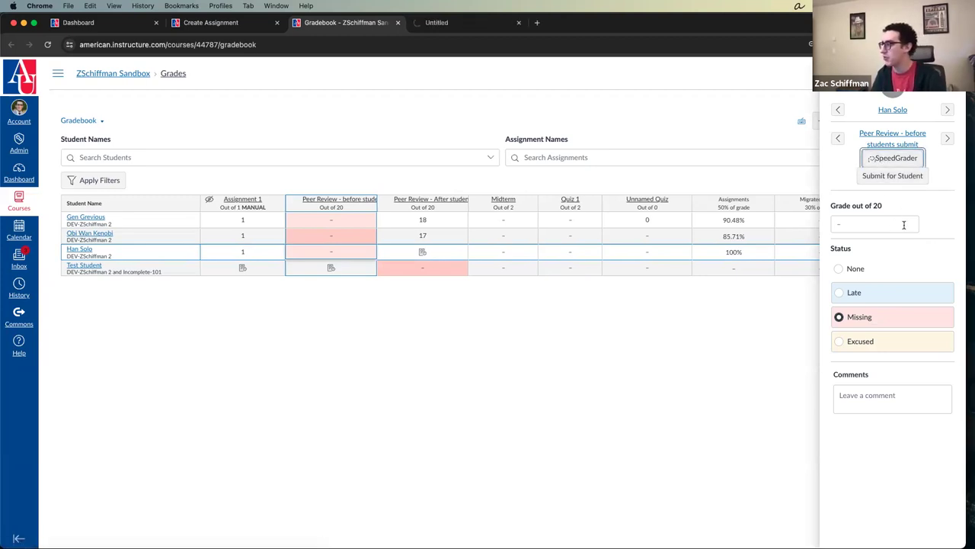
click(839, 342)
click(839, 342)
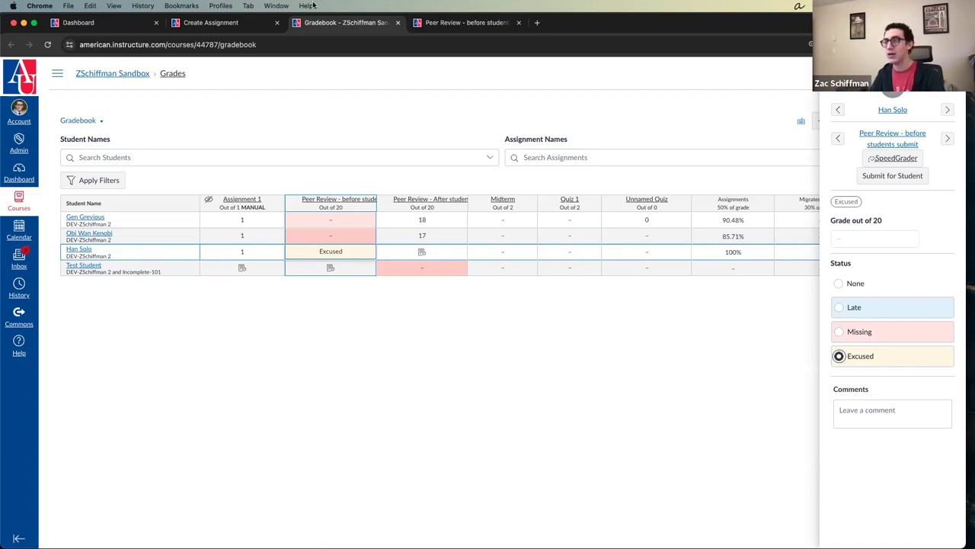
Return to the new assignment form, review its settings, and name the assignment "HAn solo asst".
click(244, 22)
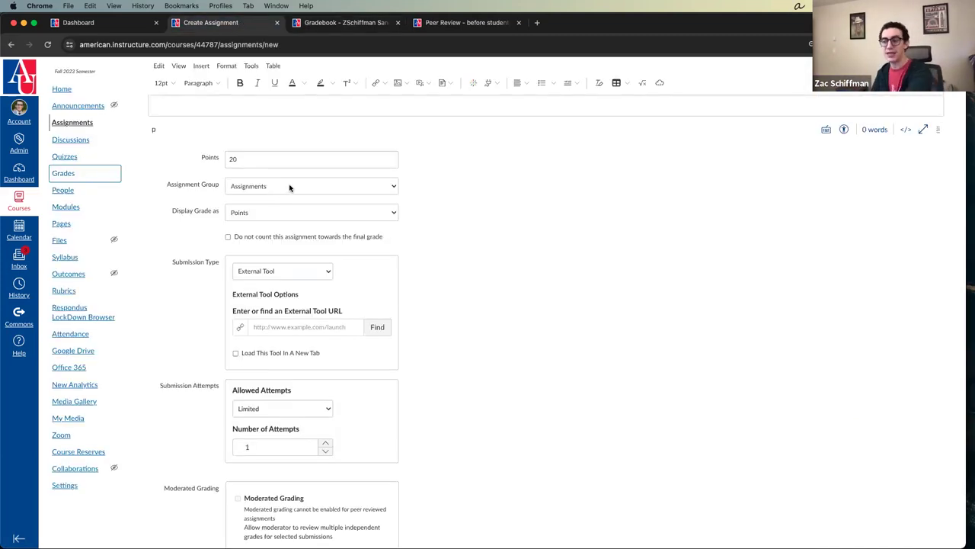
scroll(287, 228, down, 5)
scroll(282, 371, up, 2)
scroll(281, 372, up, 3)
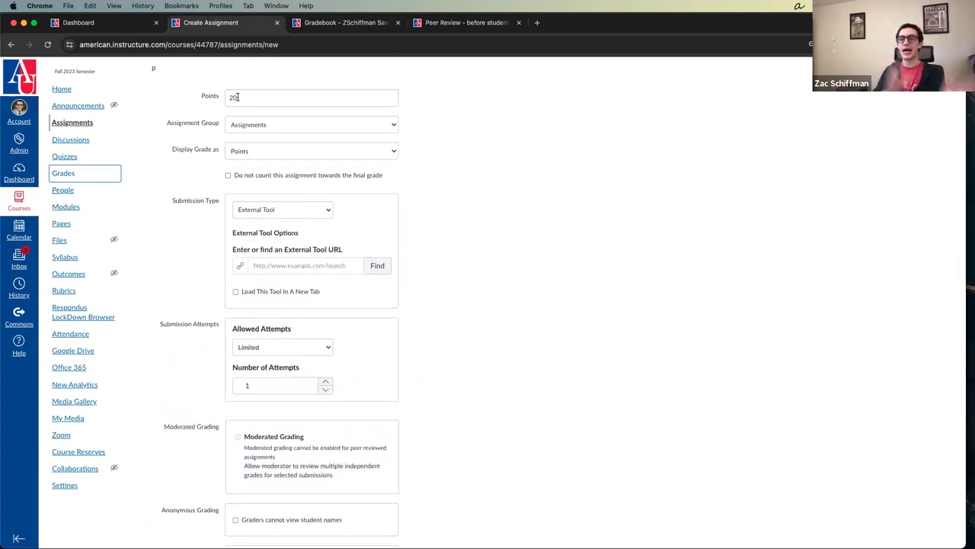
scroll(305, 305, down, 5)
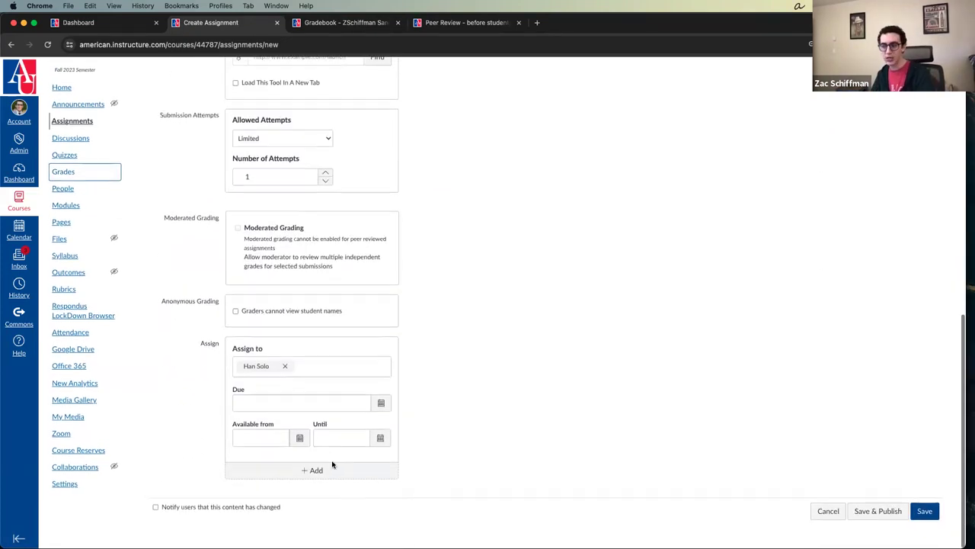
scroll(609, 350, up, 15)
scroll(458, 327, down, 3)
scroll(343, 267, up, 3)
click(274, 184)
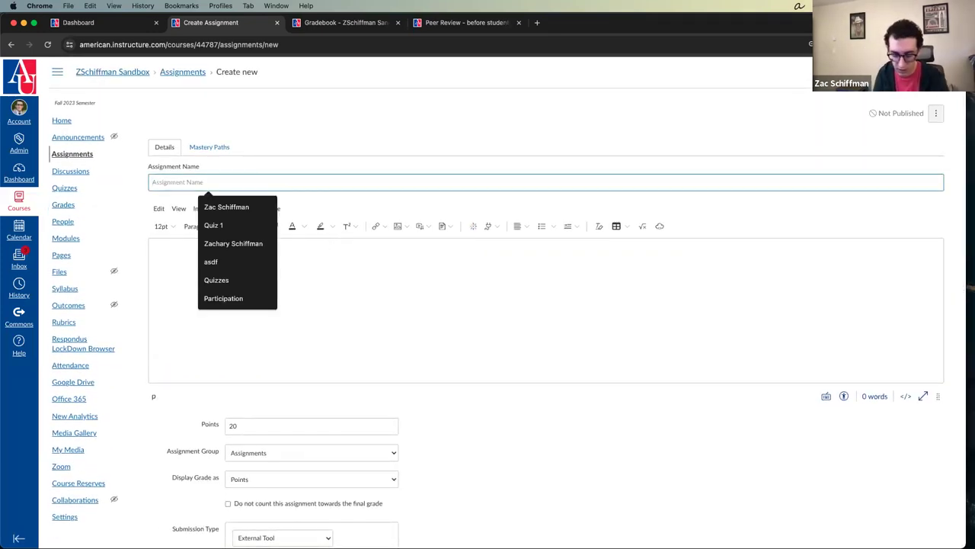
text(HAn solo asst)
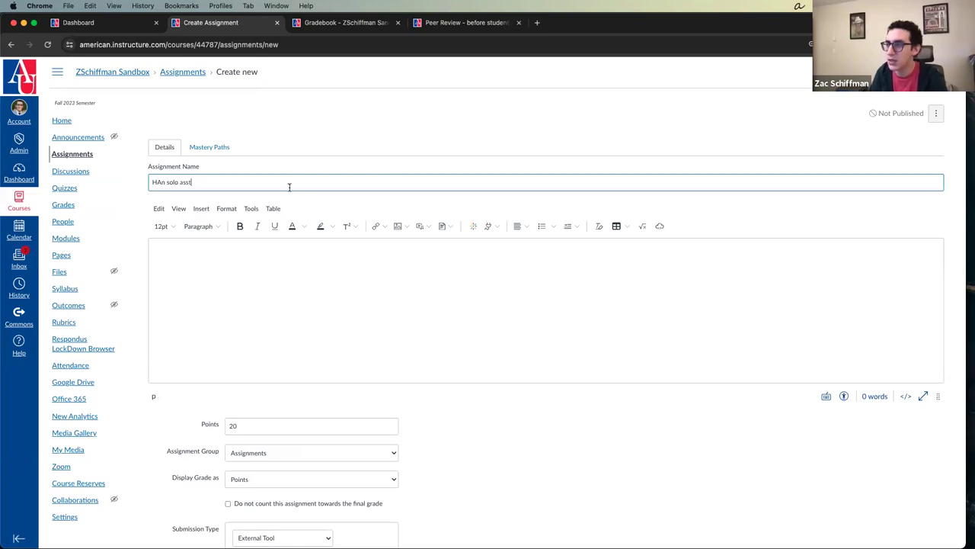
Try to save the assignment as an External Tool submission for the single assigned student, leaving the other sections unassigned.
scroll(315, 185, down, 10)
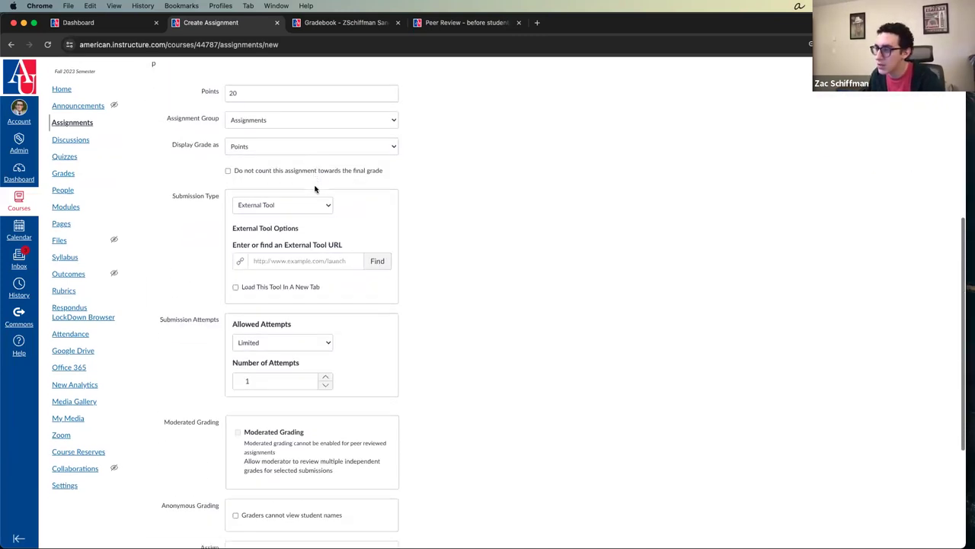
scroll(495, 249, down, 2)
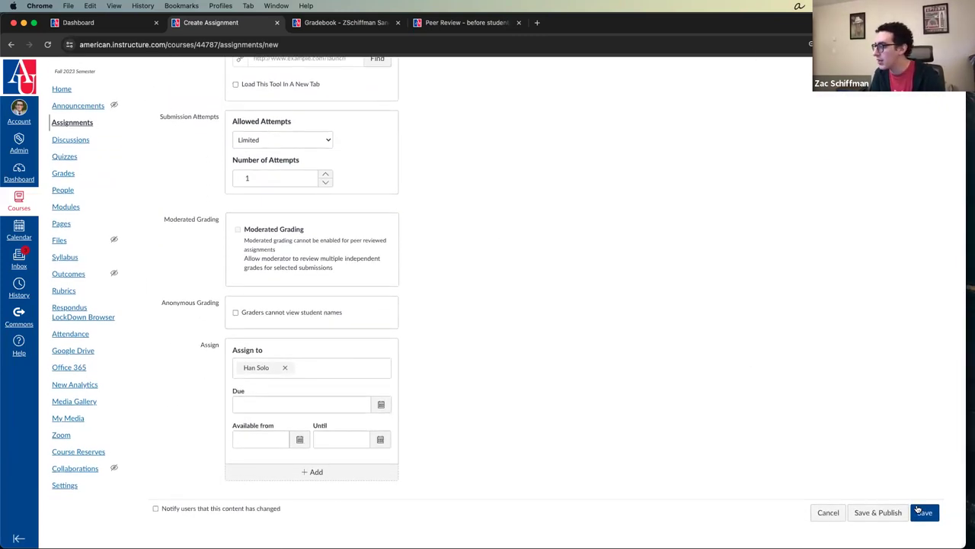
click(922, 512)
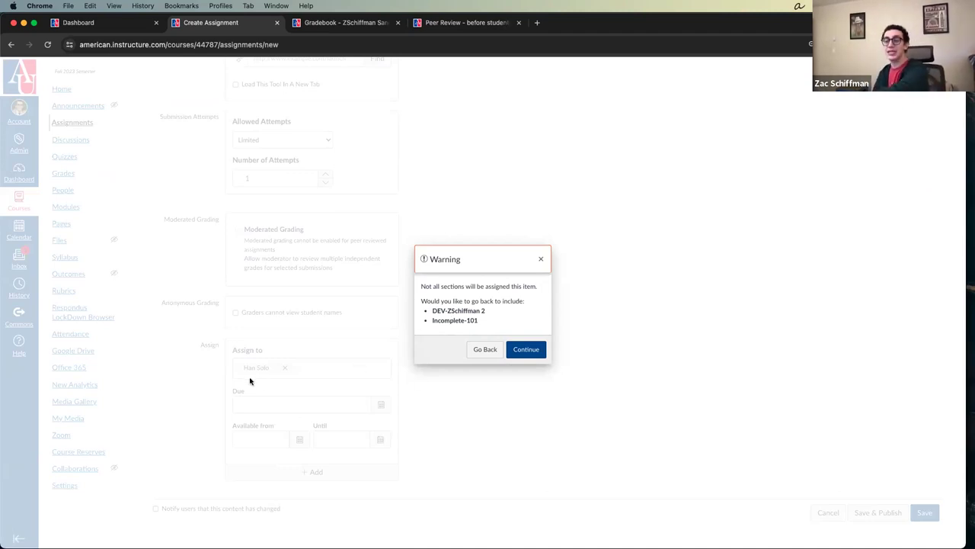
click(526, 349)
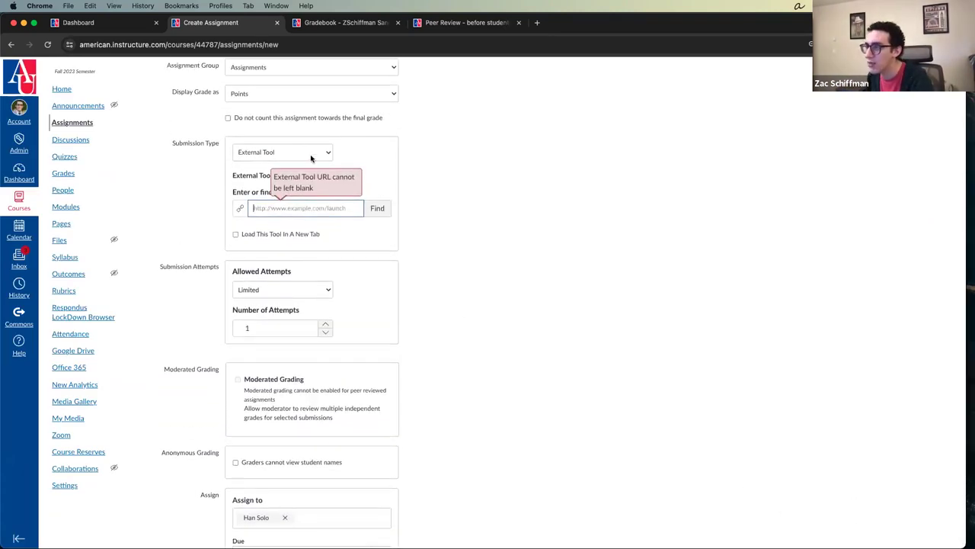
Set the submission type to Online with Text Entry, and save the assignment without including the other sections.
click(309, 154)
click(249, 131)
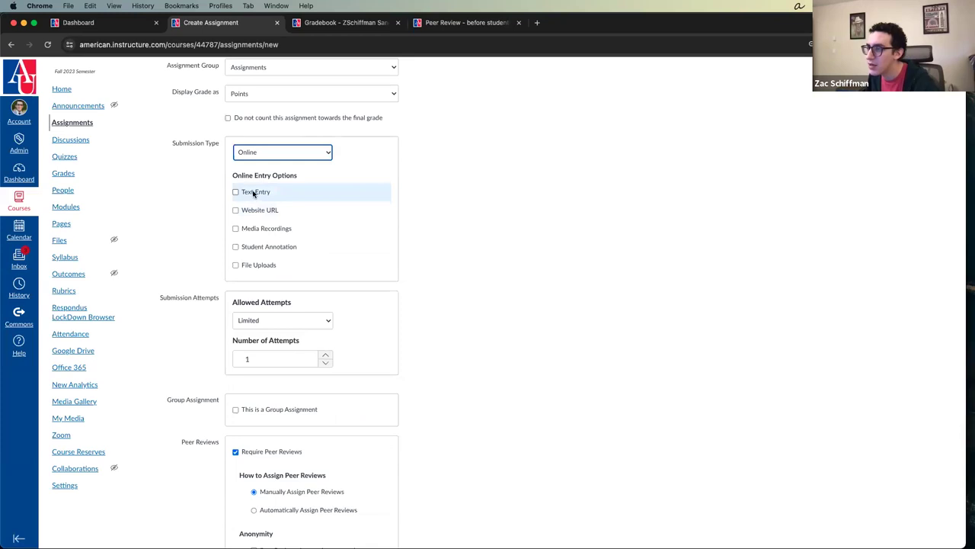
click(235, 190)
scroll(521, 295, down, 1)
scroll(520, 295, down, 10)
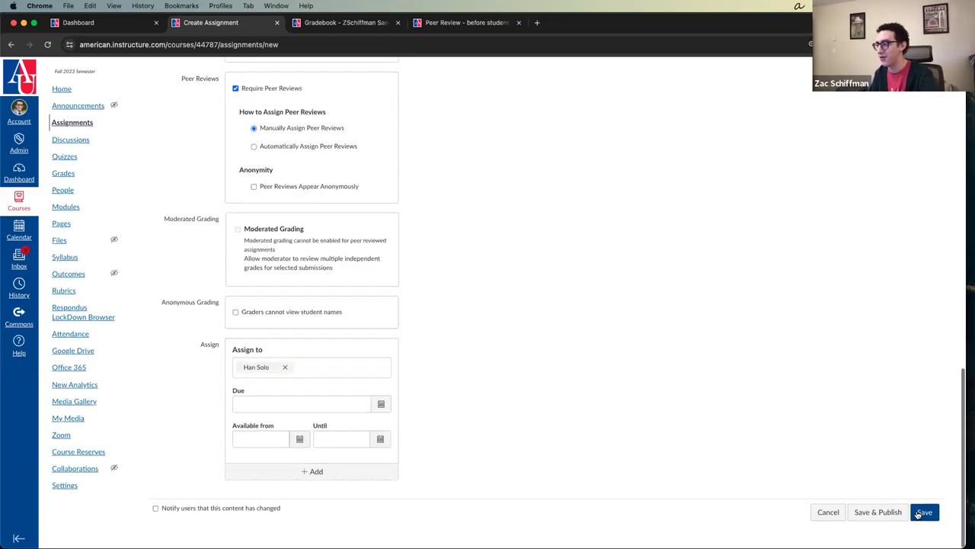
click(925, 511)
click(529, 350)
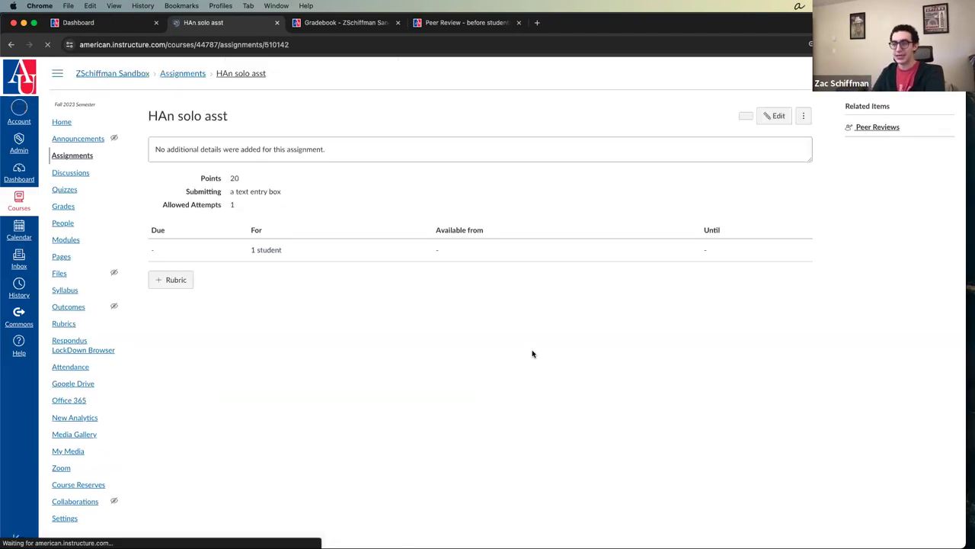
Check the "HAn solo asst" column in the gradebook, and review the assignment's assignee settings before saving it unchanged.
click(331, 23)
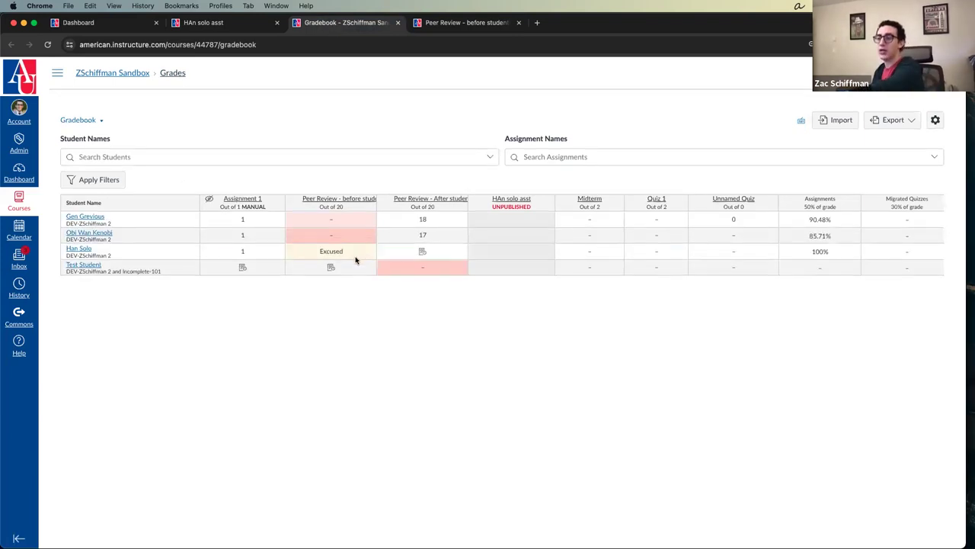
scroll(336, 256, right, 2)
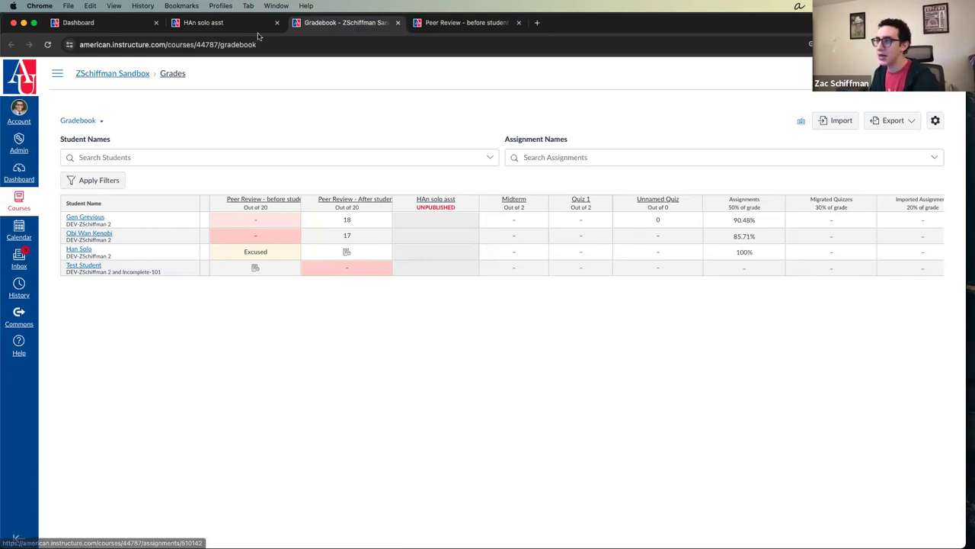
click(205, 22)
click(776, 116)
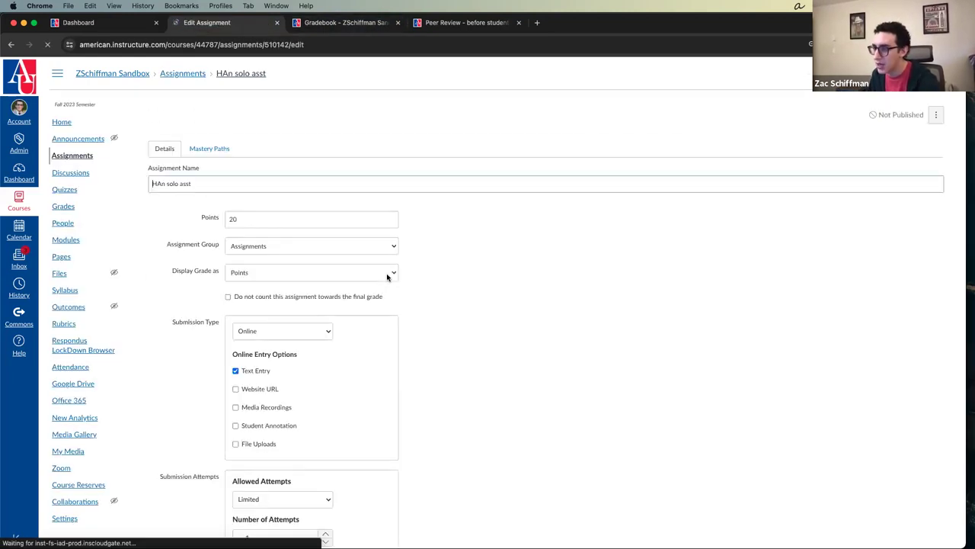
scroll(387, 277, down, 15)
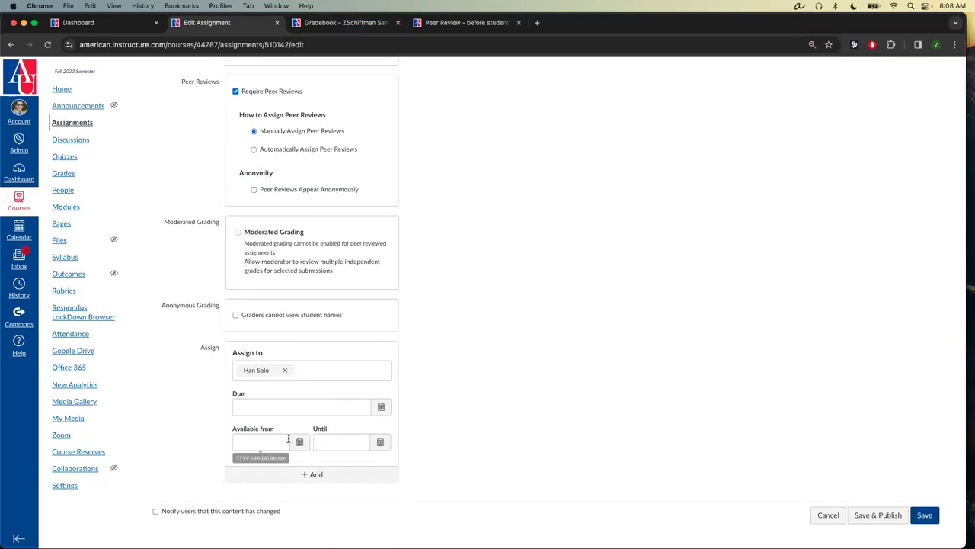
click(928, 518)
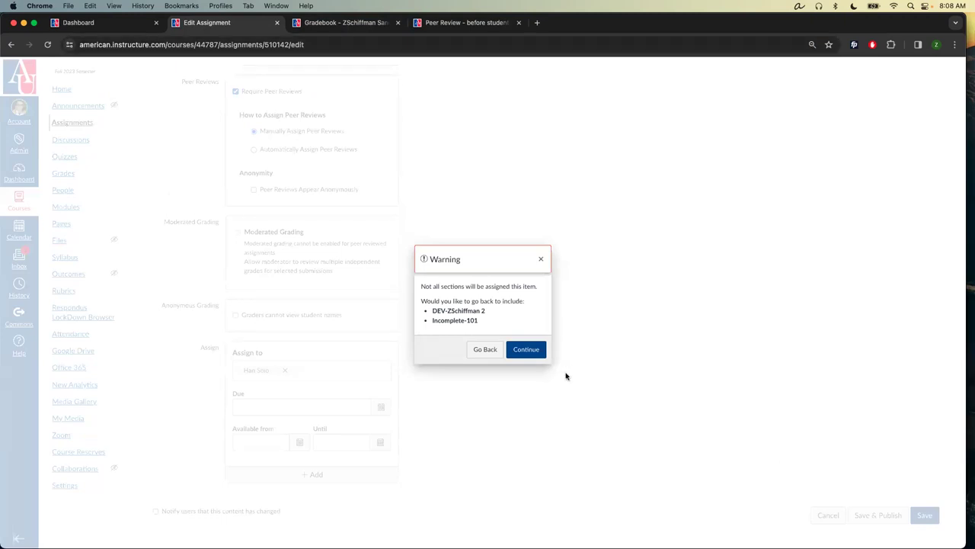
click(526, 349)
Open "HAn solo asst" from the gradebook, publish the assignment, and return to the gradebook.
click(347, 22)
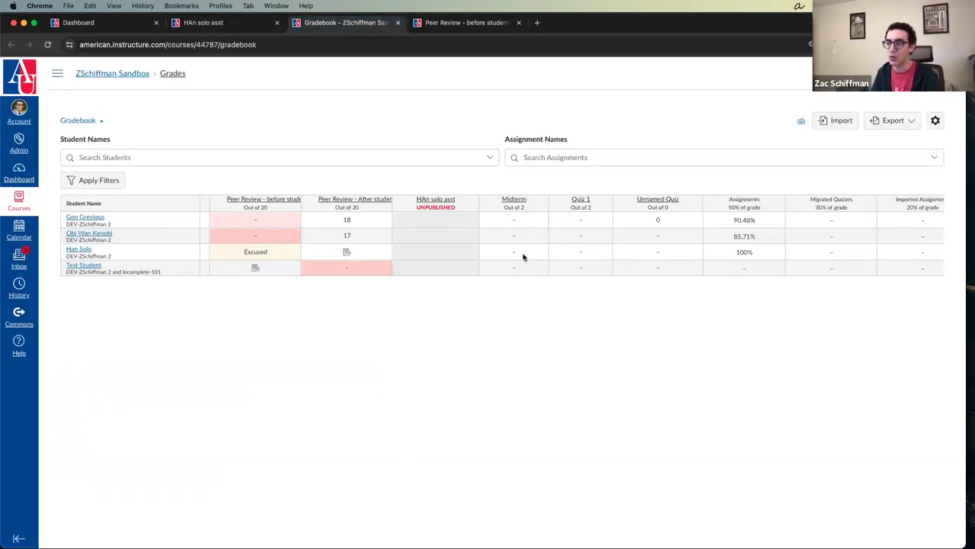
click(430, 255)
click(442, 198)
click(729, 122)
click(347, 22)
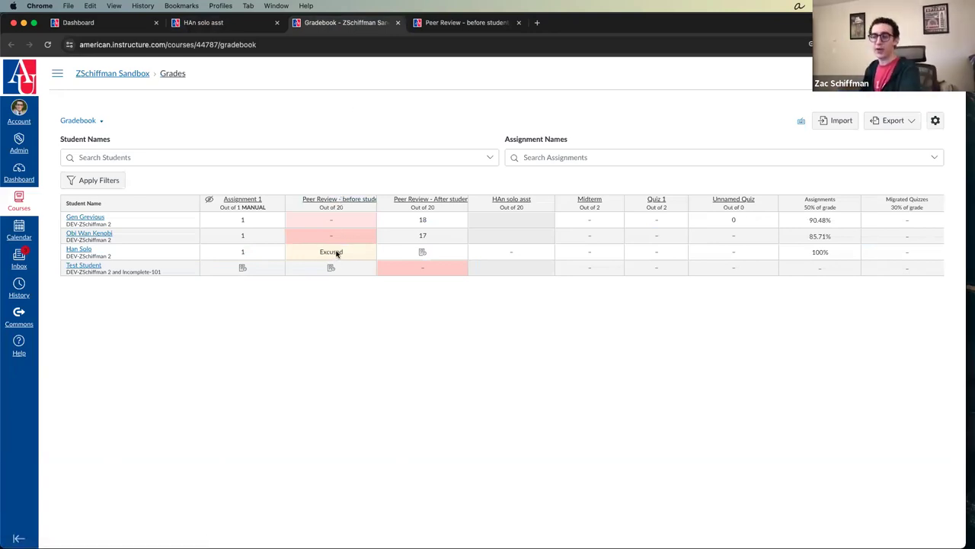
Inspect the excused and unassigned grade cells, and give the assigned student a grade of 20 on "HAn solo asst".
click(355, 257)
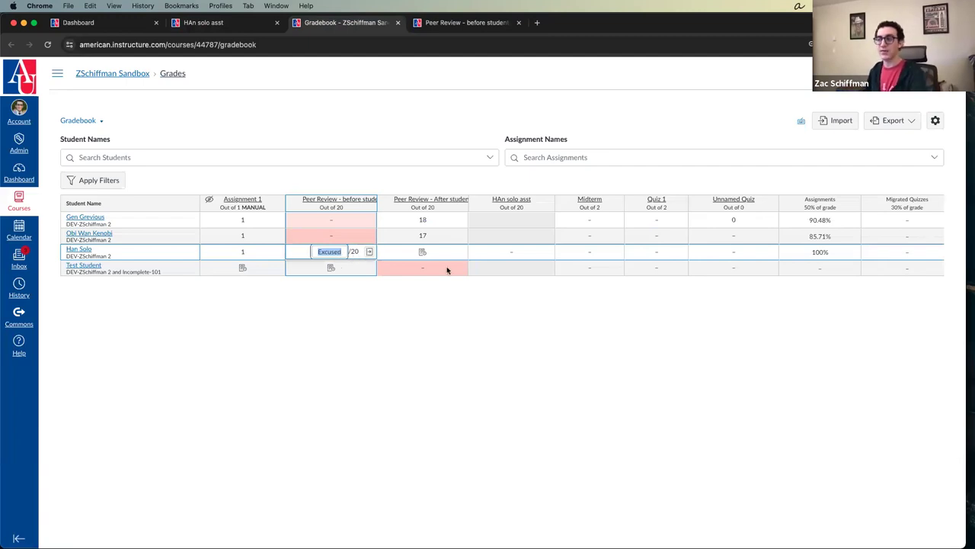
click(501, 255)
click(531, 294)
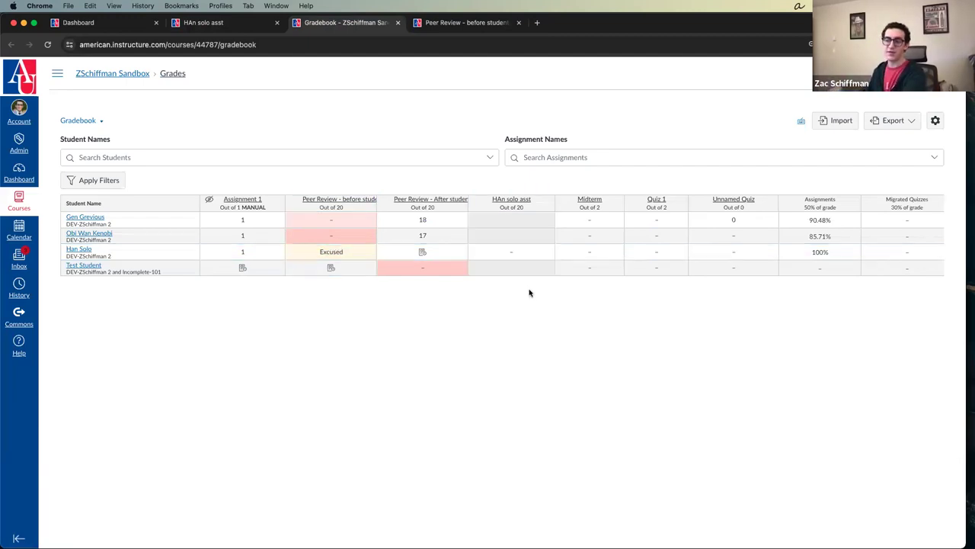
click(518, 220)
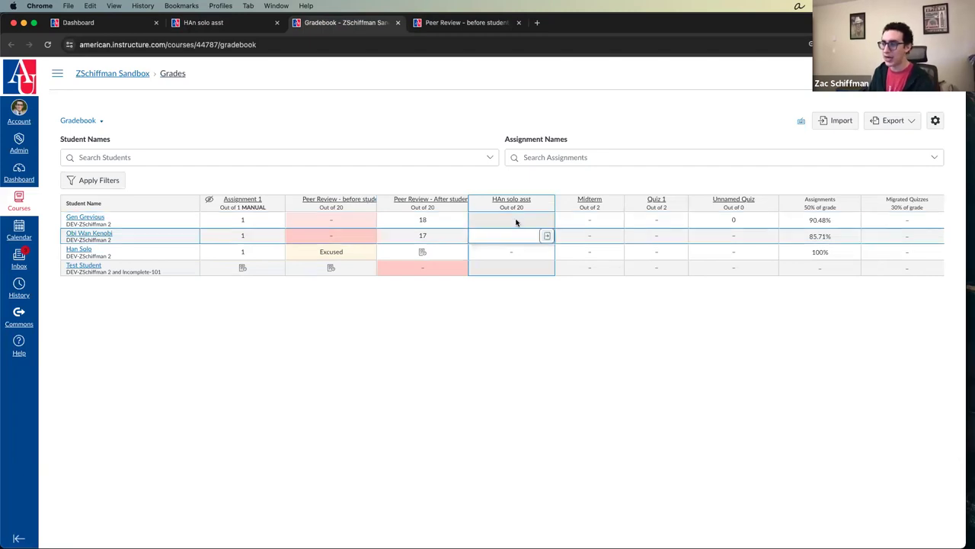
click(517, 251)
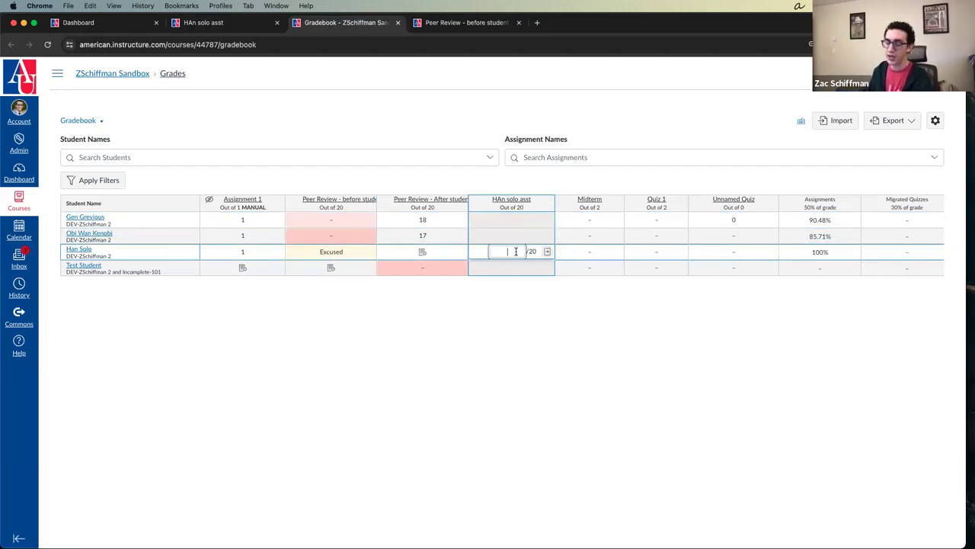
click(536, 360)
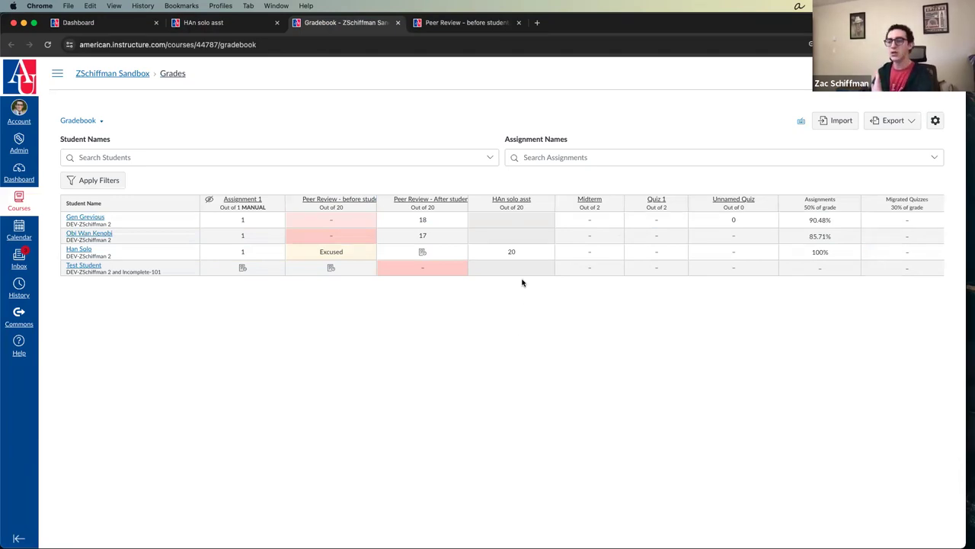
Check the students' total grades in the gradebook, and open "HAn solo asst" for editing.
scroll(510, 239, right, 5)
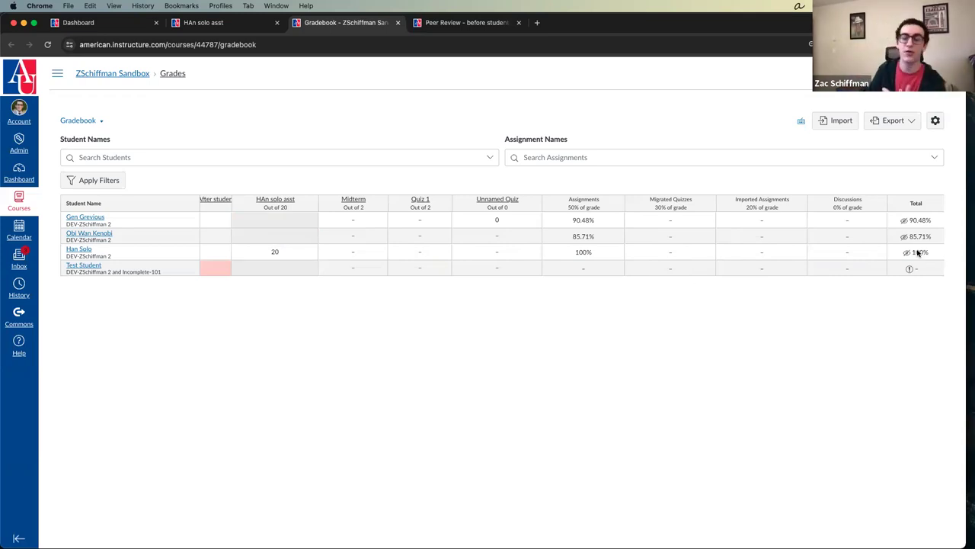
scroll(503, 240, left, 5)
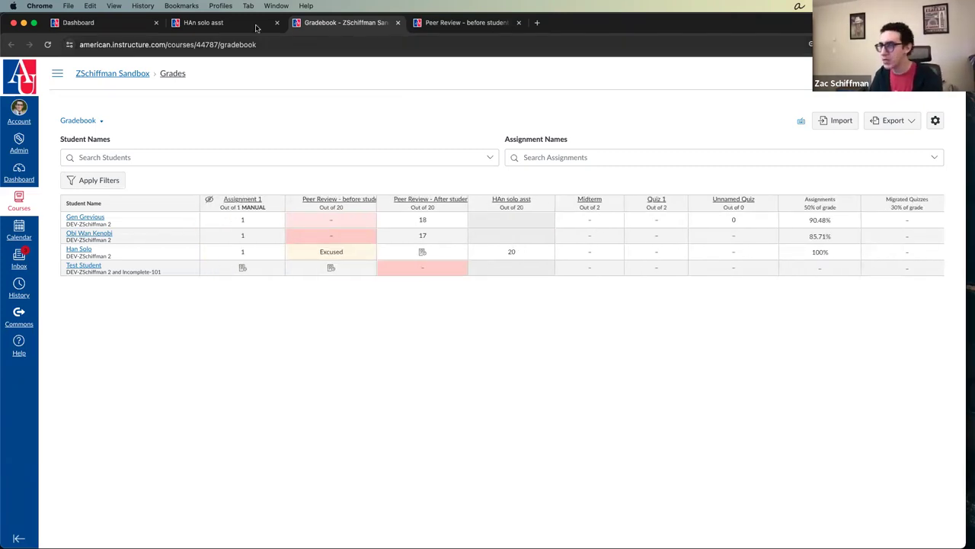
click(203, 22)
click(772, 117)
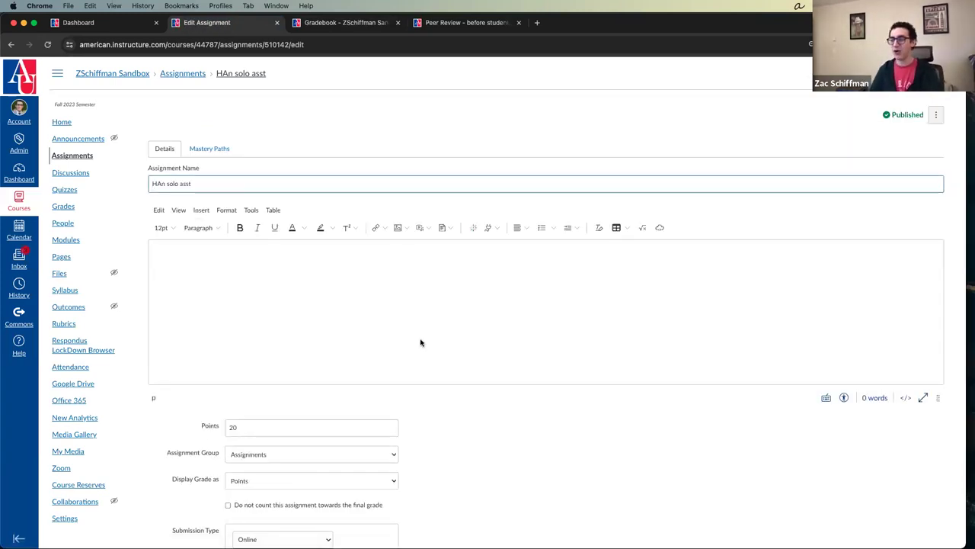
Replace the assignment's name with a generic assignment title numbered 8, and review the submission, peer review and assignee settings.
scroll(460, 351, down, 10)
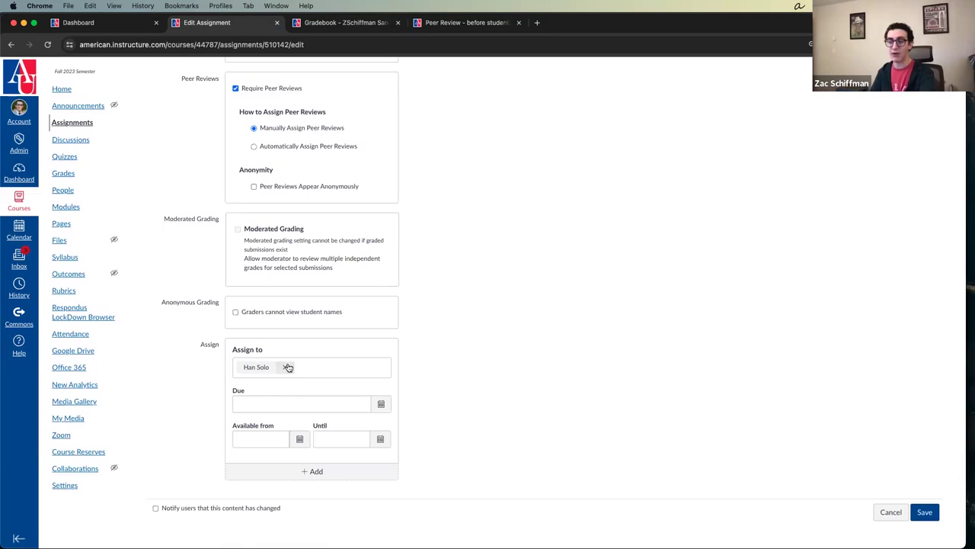
scroll(288, 367, up, 15)
triple_click(248, 183)
key(super+a)
text(Assignt)
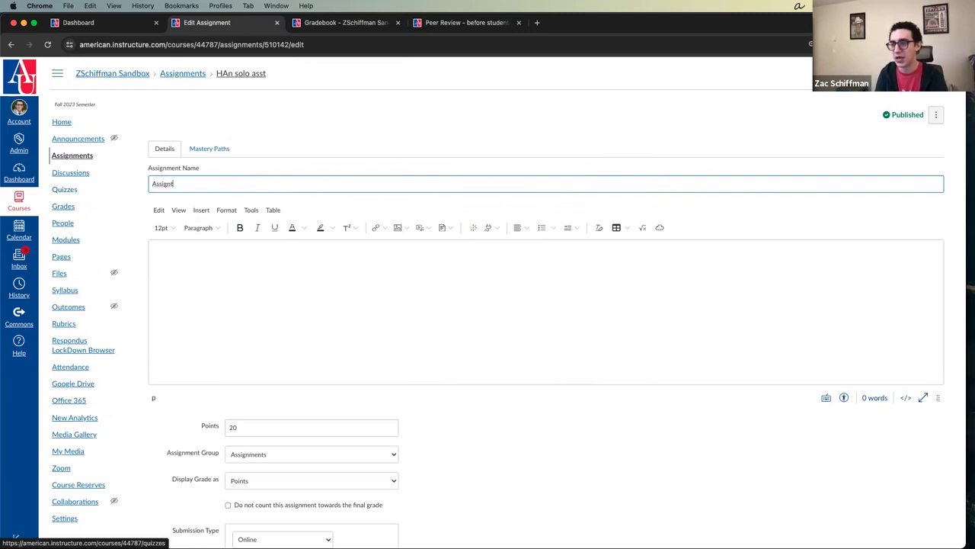
key(BackSpace)
text(8)
scroll(302, 324, down, 3)
scroll(311, 405, down, 8)
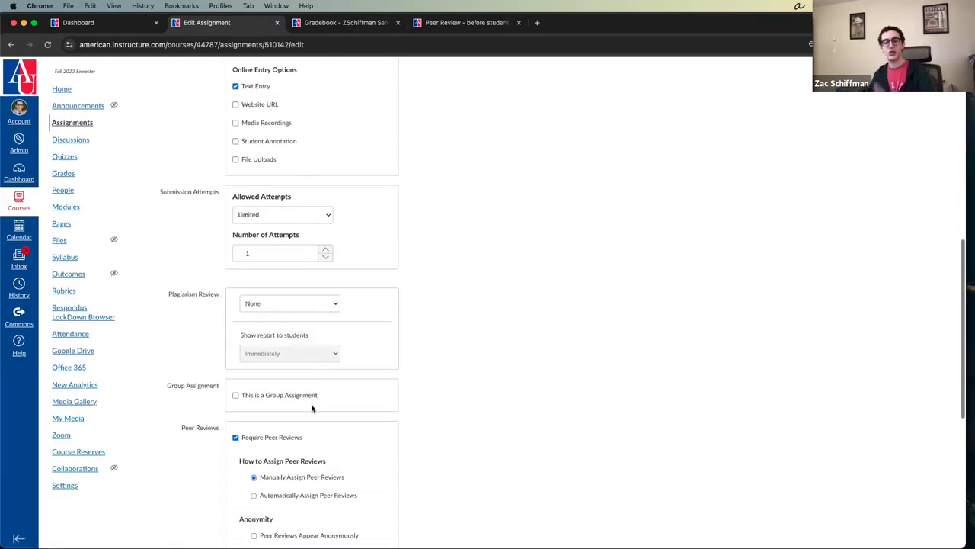
Inspect the unassigned students' grade cells under "HAn solo asst" in the gradebook, and return to the assignment's assignee settings.
click(326, 25)
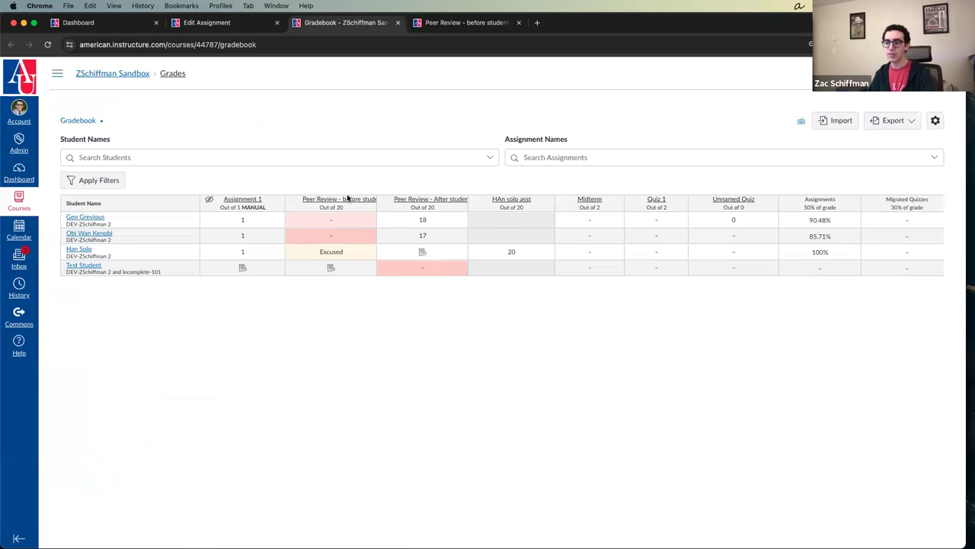
click(516, 222)
click(518, 236)
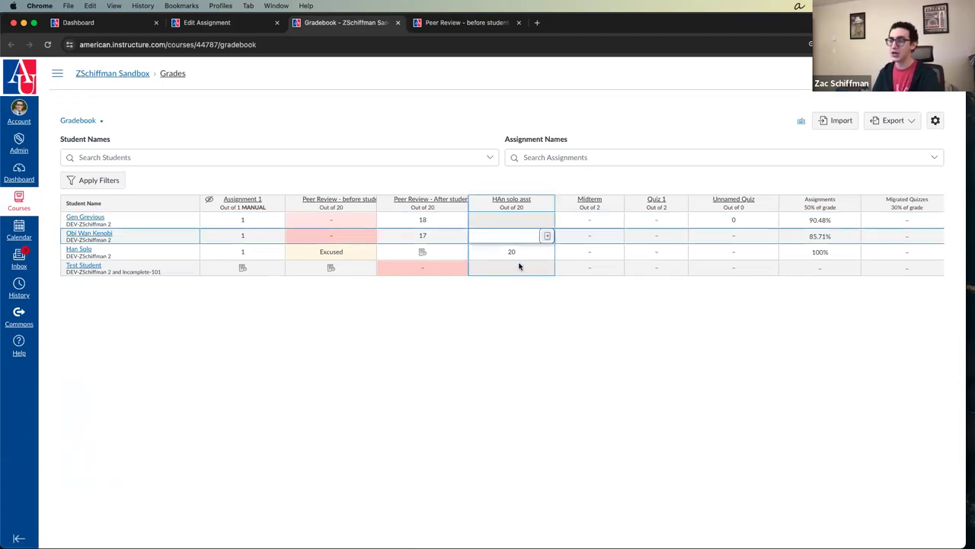
click(519, 266)
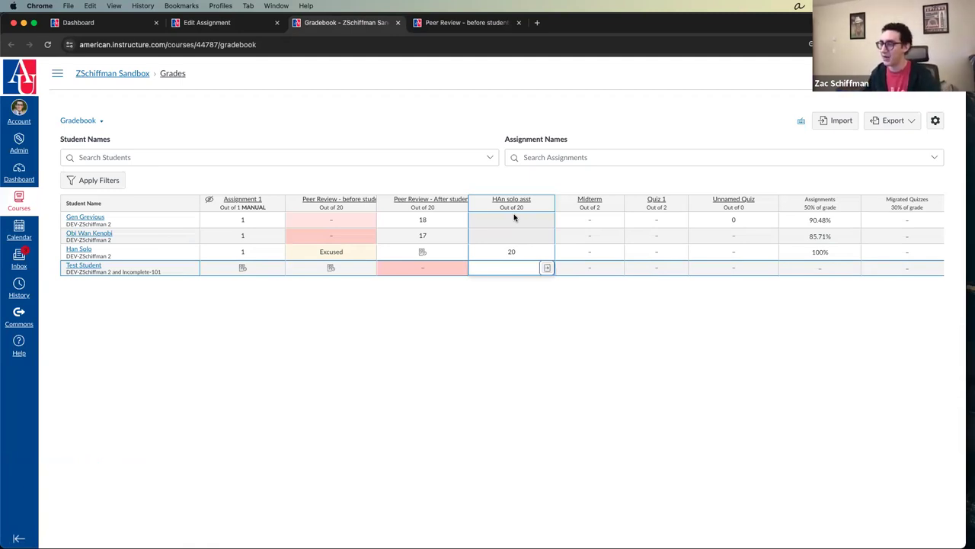
key(super+alt+Left)
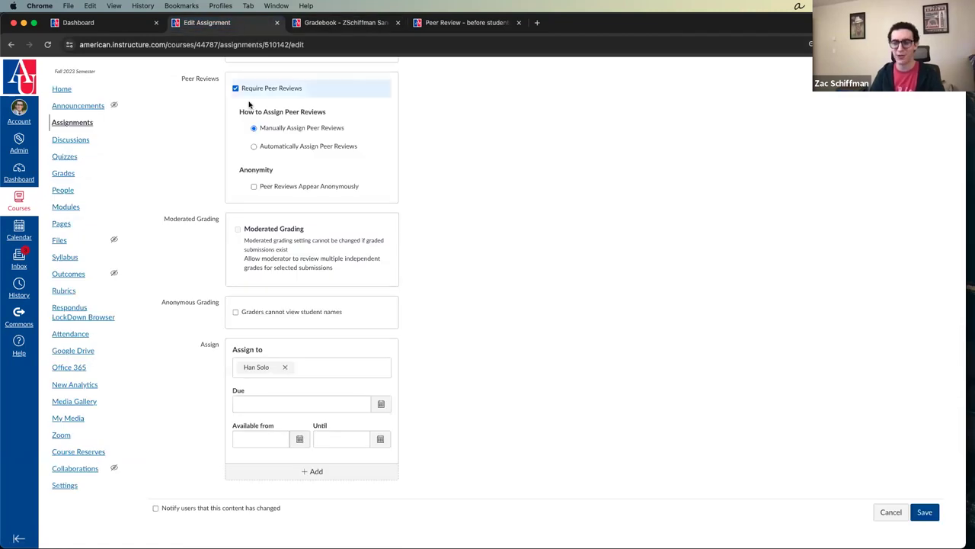
scroll(359, 385, up, 1)
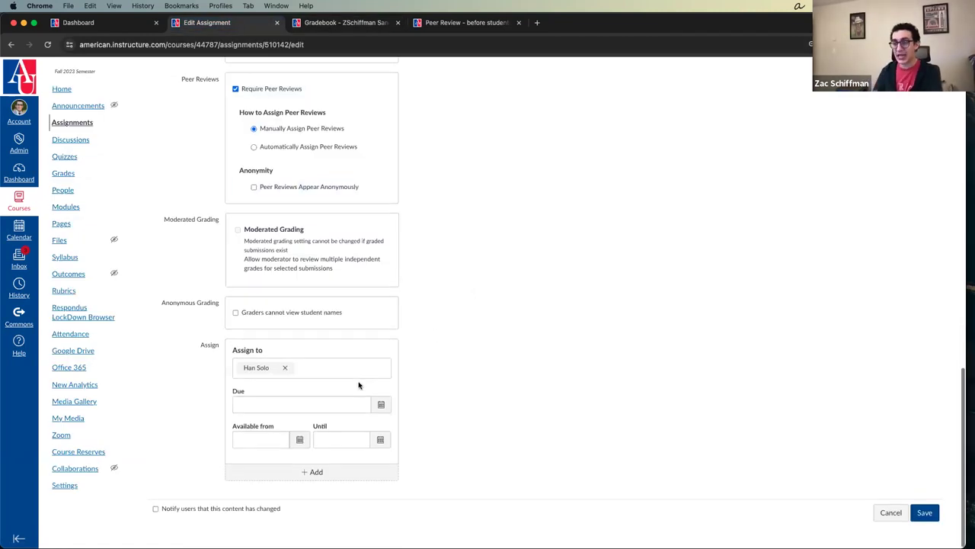